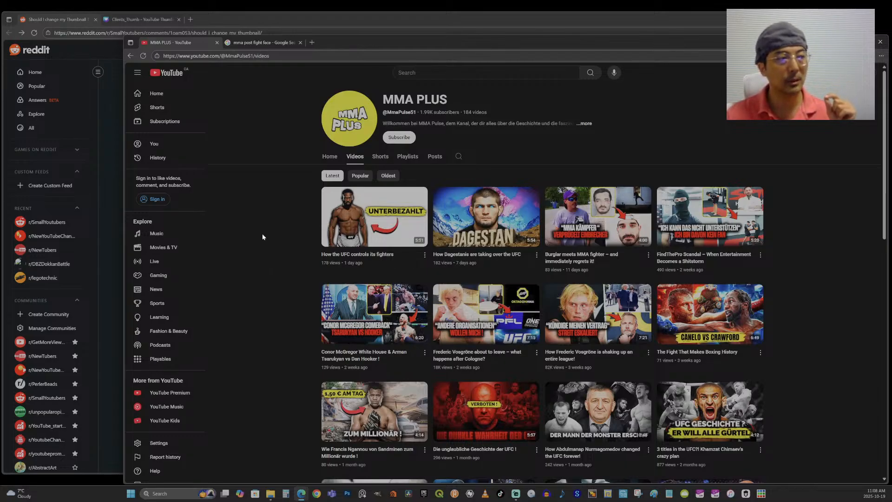
Switch to the Clients_Thumb design in Canva and duplicate page 2.
click(143, 19)
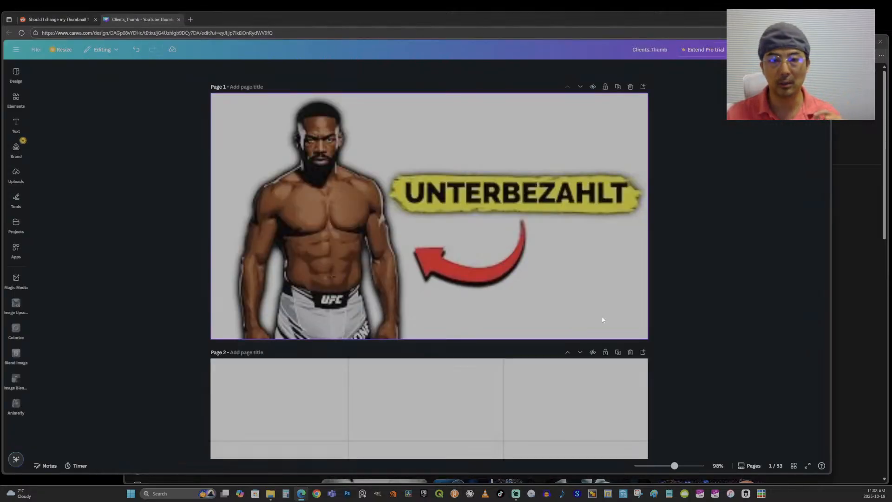
drag(676, 465, 678, 465)
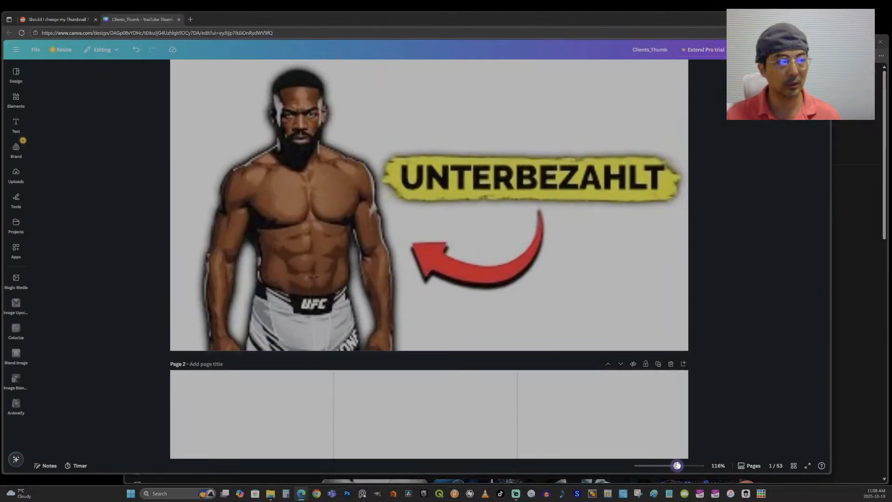
scroll(763, 327, up, 1)
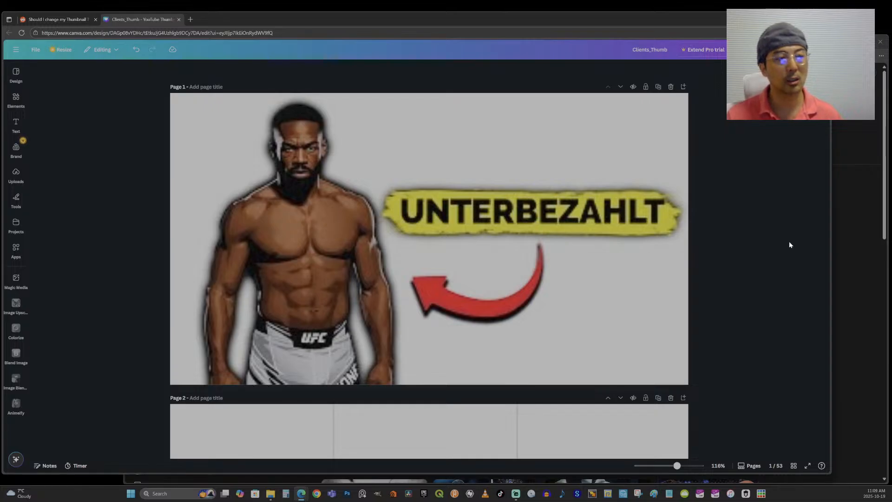
click(658, 398)
scroll(774, 273, up, 5)
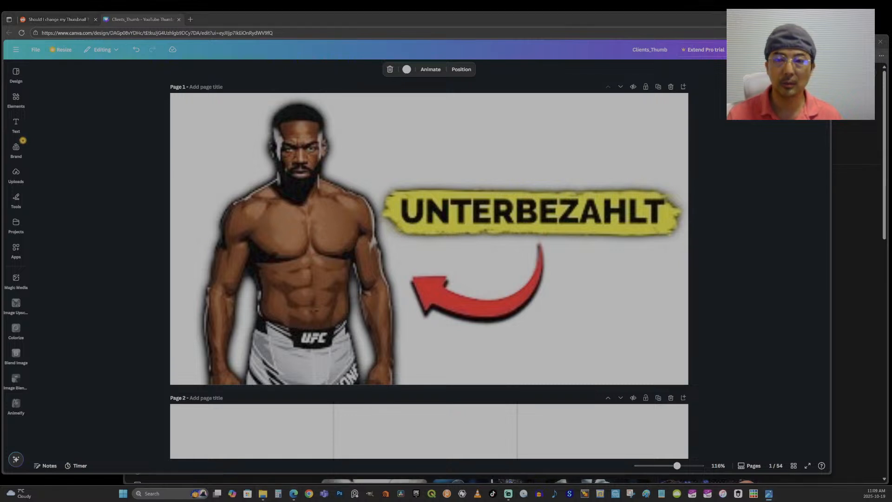
Bring the Photos window with original thumb.jpg over the design and open the image for editing.
drag(891, 102, 455, 103)
scroll(484, 305, up, 5)
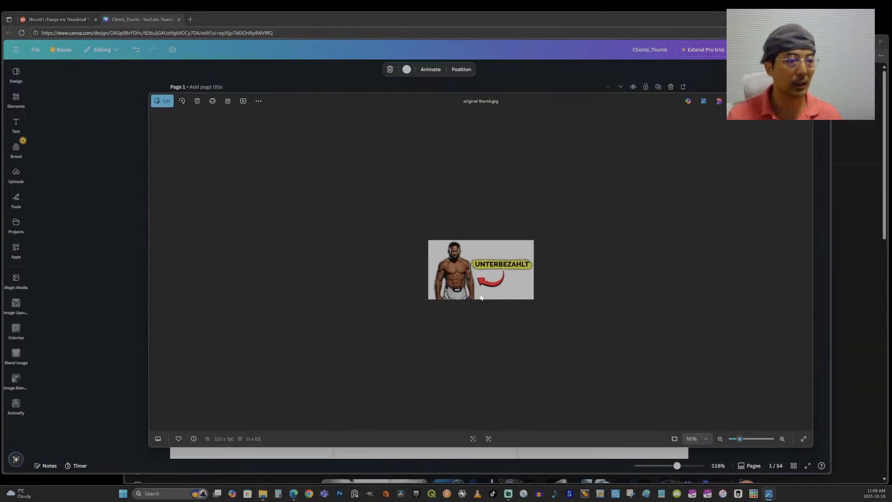
scroll(495, 299, up, 1)
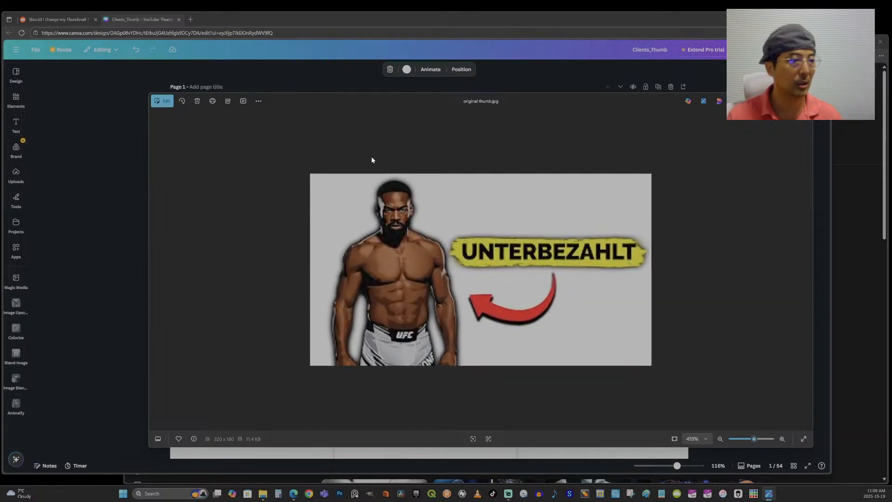
click(162, 103)
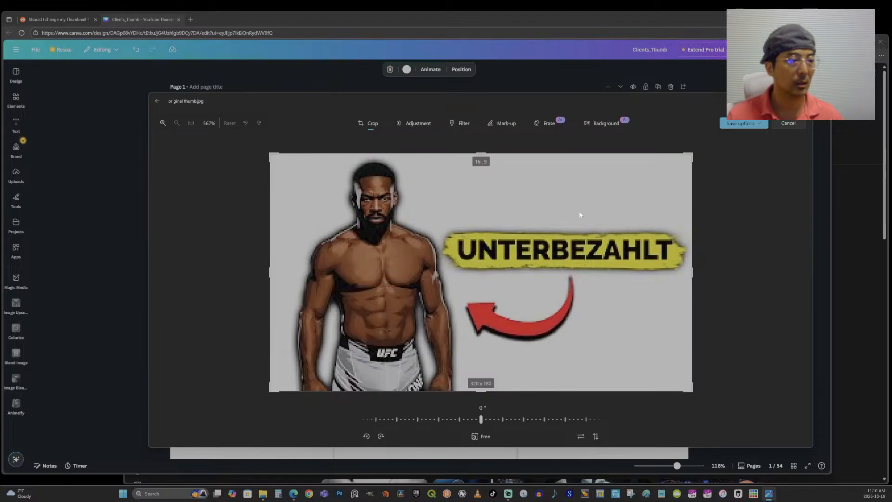
Mask the red arrow and the UNTERBEZAHLT banner as background with a size 100 brush, and remove the background.
click(613, 123)
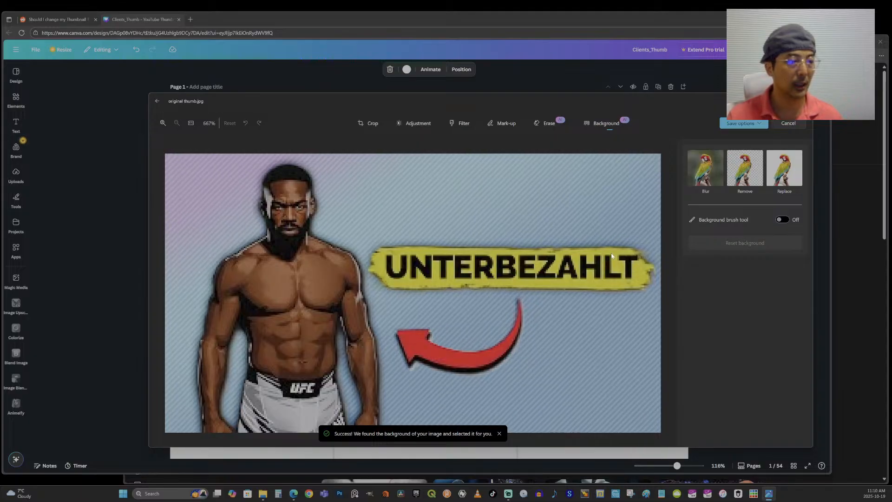
click(782, 219)
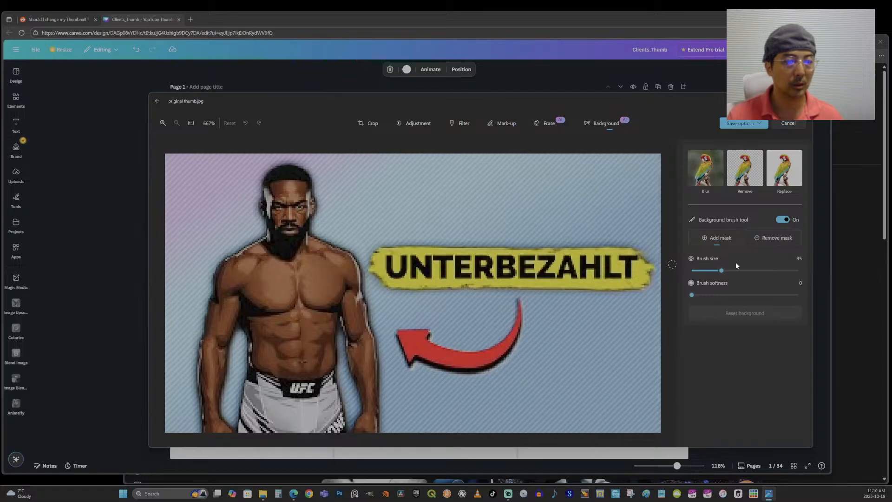
drag(725, 270, 826, 270)
mouse_move(514, 345)
mouse_down()
mouse_move(515, 306)
mouse_move(517, 325)
mouse_move(490, 358)
mouse_move(445, 365)
mouse_move(481, 373)
mouse_move(509, 340)
mouse_move(452, 358)
mouse_move(430, 330)
mouse_move(407, 327)
mouse_move(411, 349)
mouse_up()
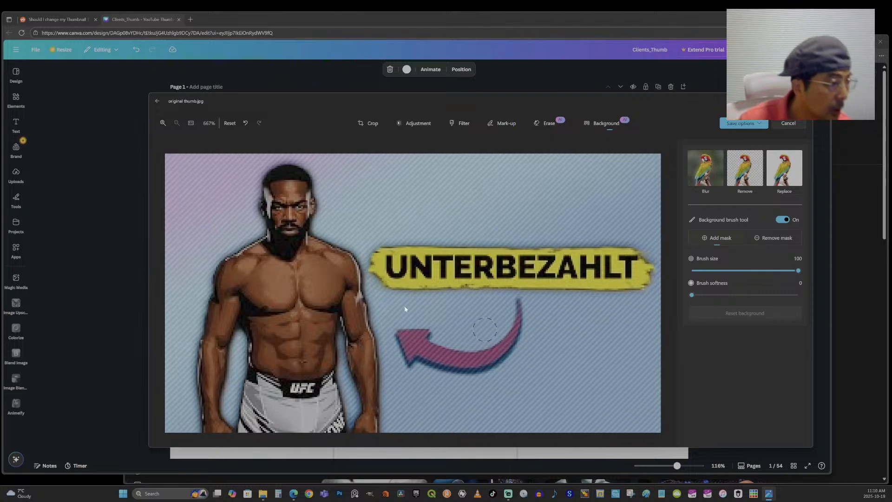
scroll(262, 214, up, 5)
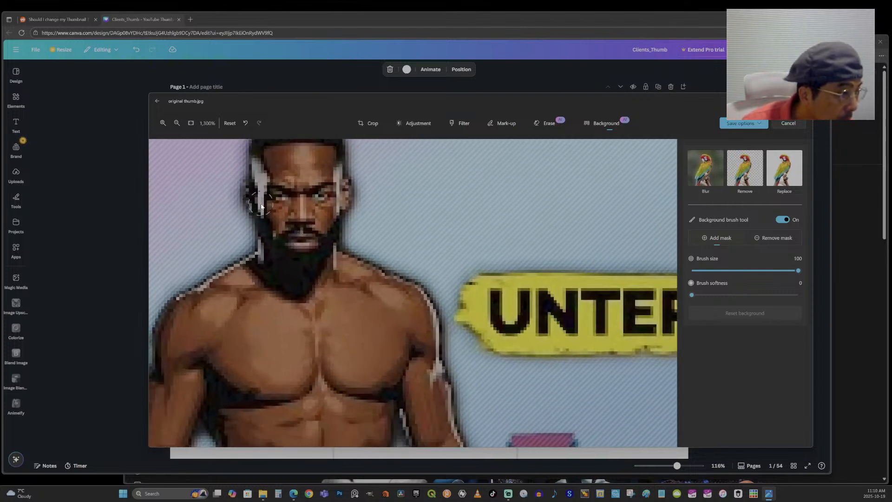
scroll(260, 207, down, 5)
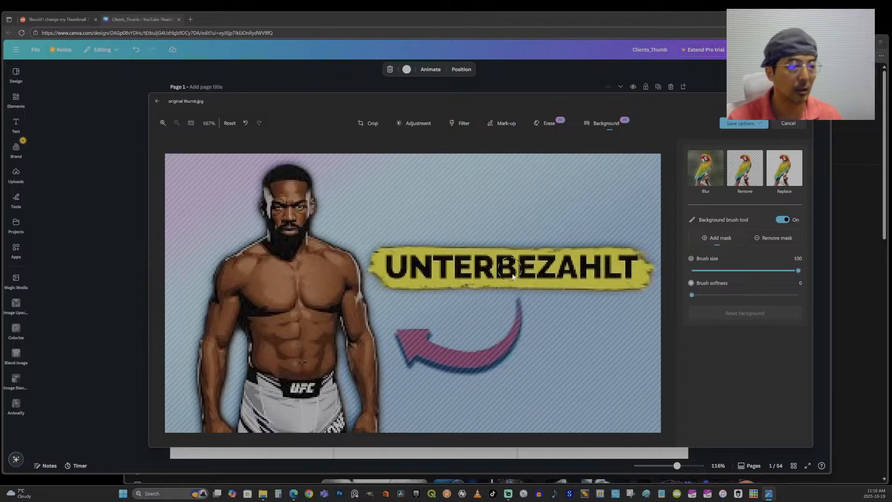
mouse_move(610, 291)
mouse_down()
mouse_move(644, 261)
mouse_move(584, 255)
mouse_move(632, 268)
mouse_move(588, 283)
mouse_move(556, 280)
mouse_move(626, 268)
mouse_move(564, 277)
mouse_move(588, 257)
mouse_move(391, 245)
mouse_move(374, 256)
mouse_move(403, 292)
mouse_move(393, 266)
mouse_move(402, 278)
mouse_move(423, 268)
mouse_move(419, 257)
mouse_move(452, 272)
mouse_move(494, 267)
mouse_move(477, 267)
mouse_move(490, 280)
mouse_move(544, 278)
mouse_move(570, 292)
mouse_move(630, 293)
mouse_move(646, 267)
mouse_move(546, 240)
mouse_up()
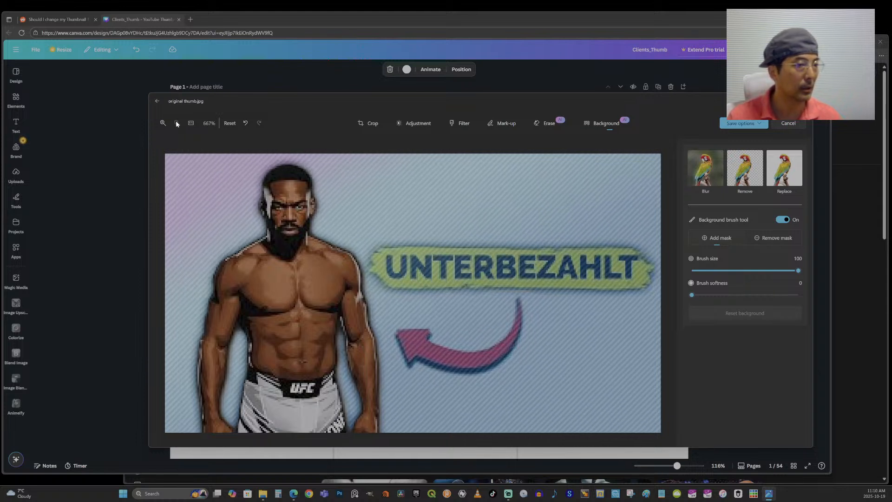
click(743, 124)
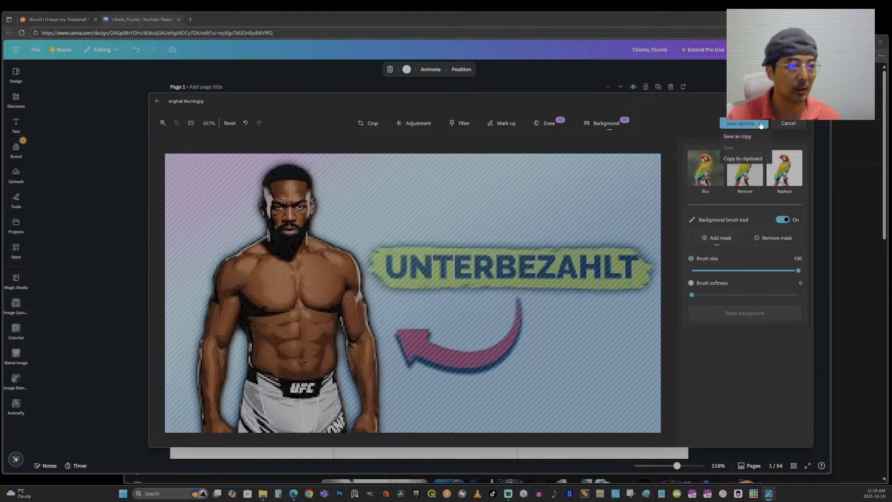
click(744, 167)
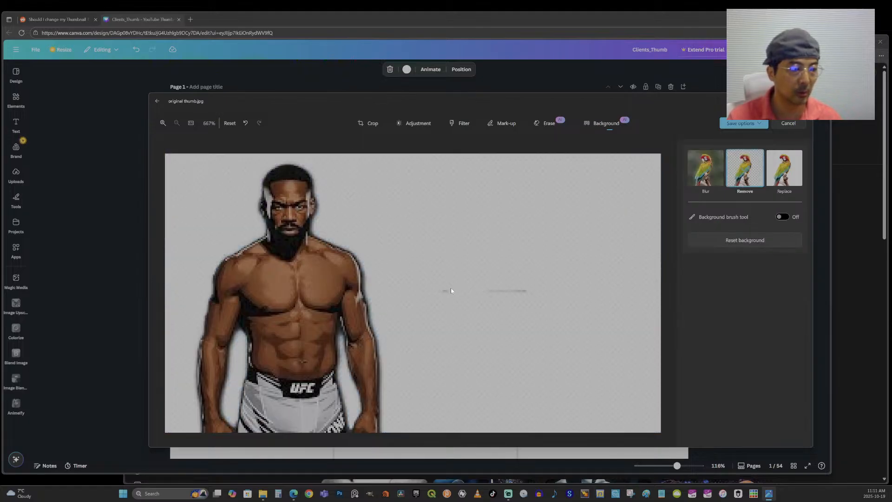
Crop the image closely around the fighter to about 127 x 176 pixels.
click(370, 123)
drag(692, 275, 459, 321)
drag(385, 274, 406, 277)
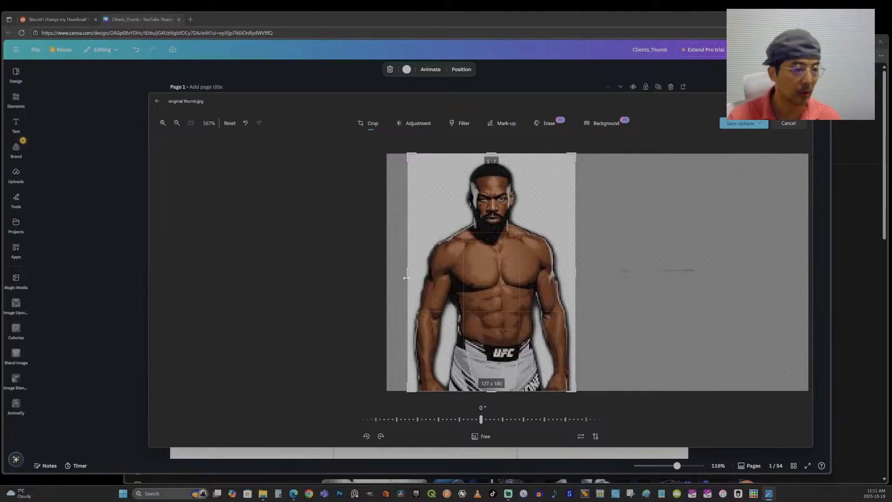
drag(482, 154, 481, 156)
click(752, 125)
click(743, 135)
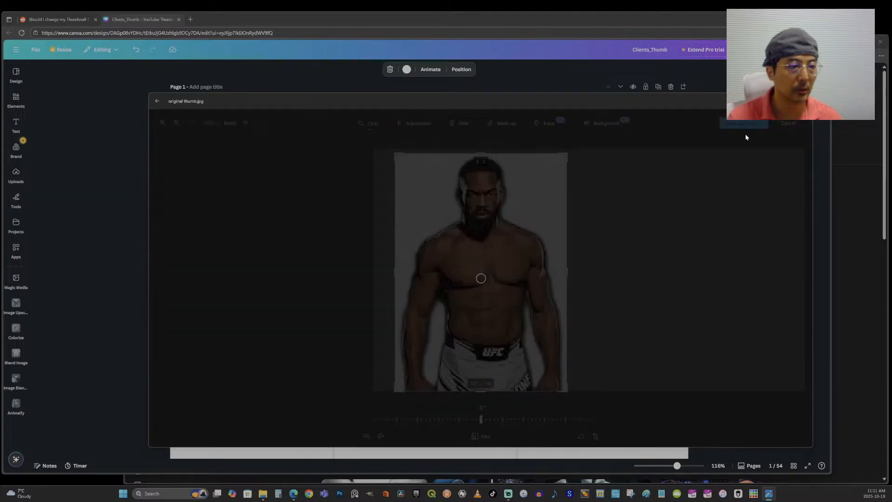
click(567, 330)
click(417, 123)
Save the cropped fighter as a copy named original thumb_fighter.png in the Downloads temp folder.
click(743, 125)
click(745, 135)
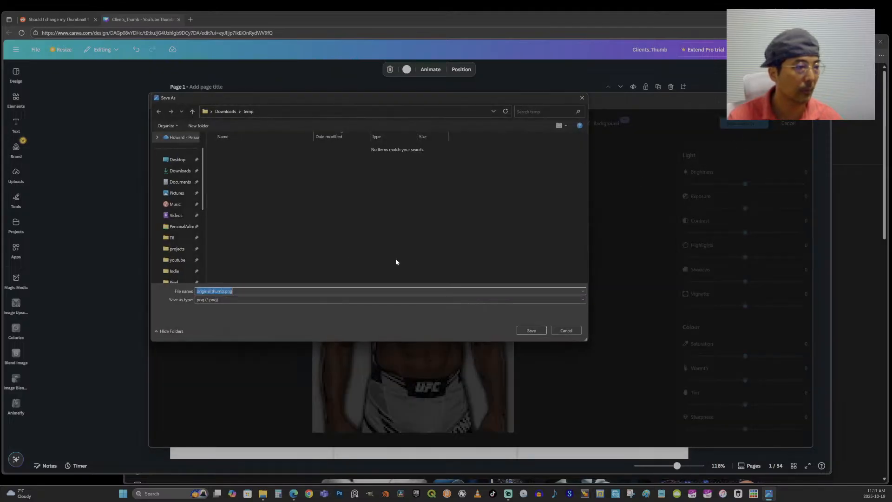
click(225, 291)
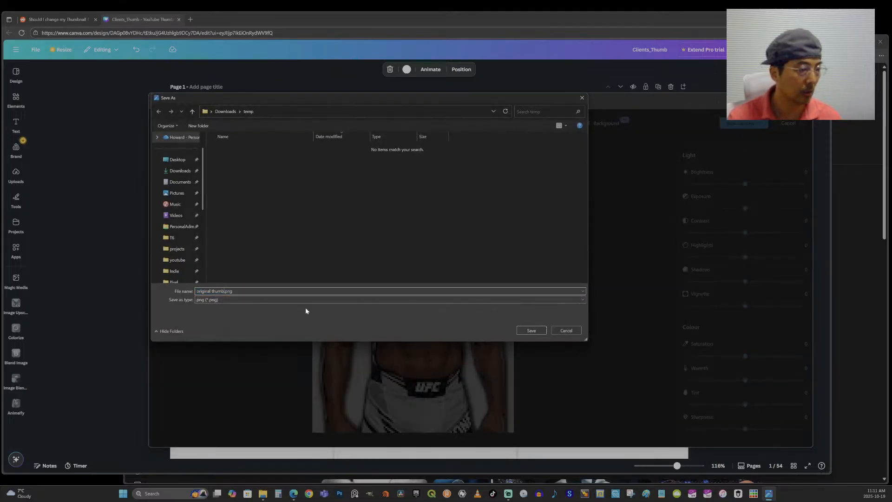
text(_fighter)
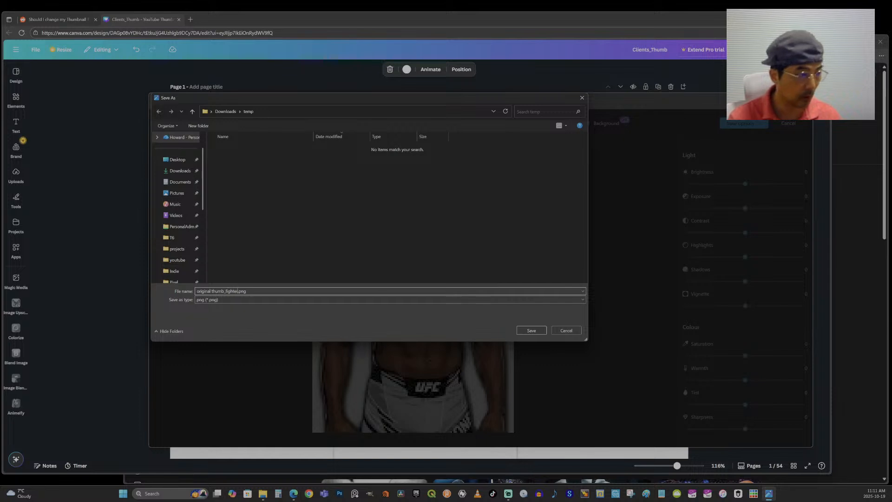
click(531, 331)
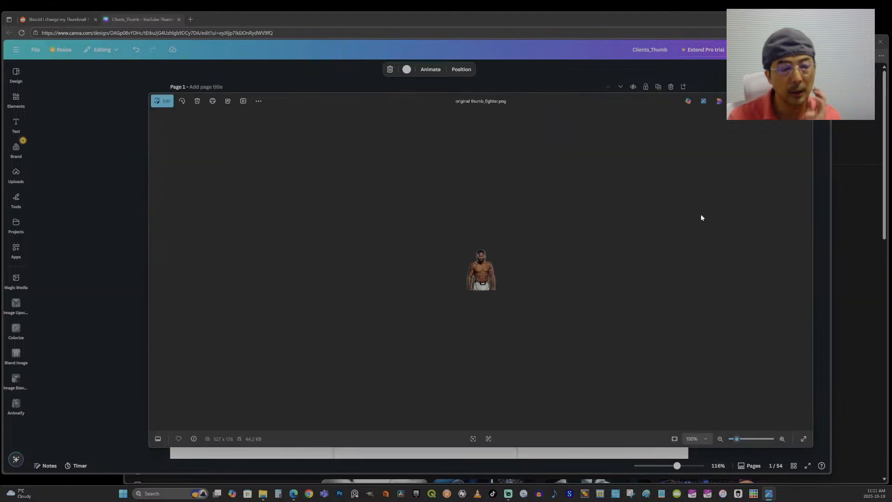
Return to original thumb.jpg, open it for editing and remove its background, keeping the banner and arrow.
click(802, 101)
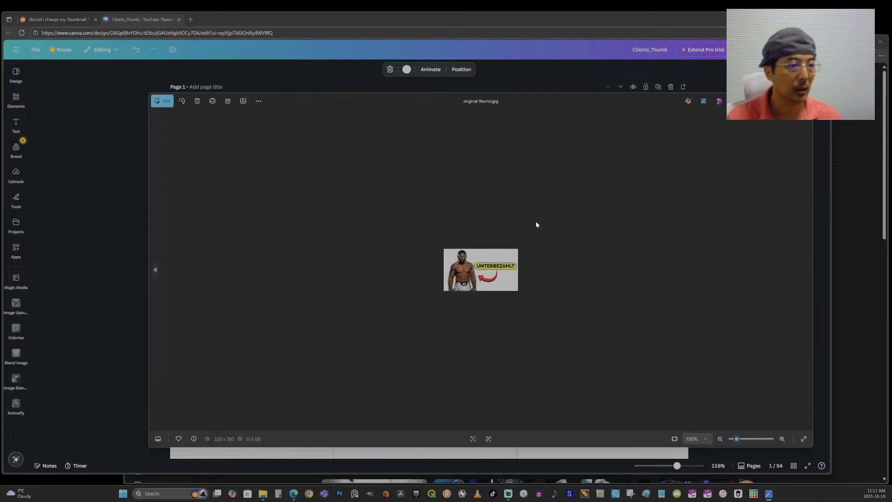
click(164, 102)
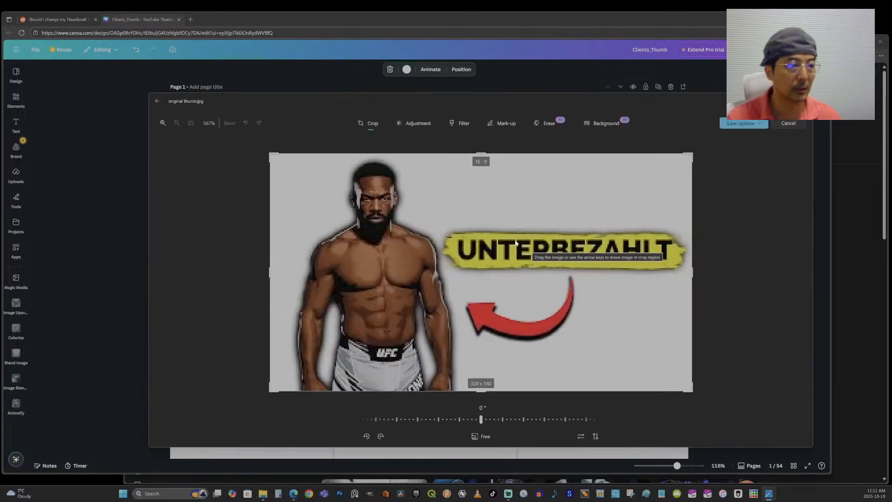
click(608, 122)
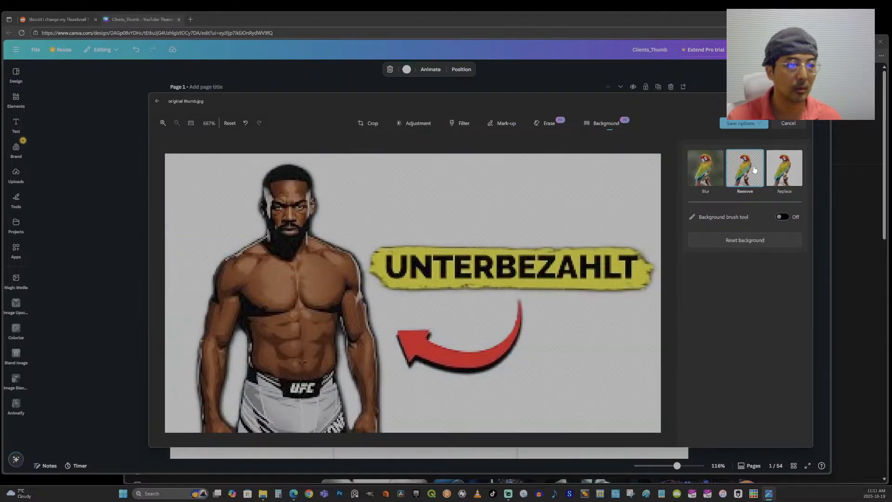
click(782, 216)
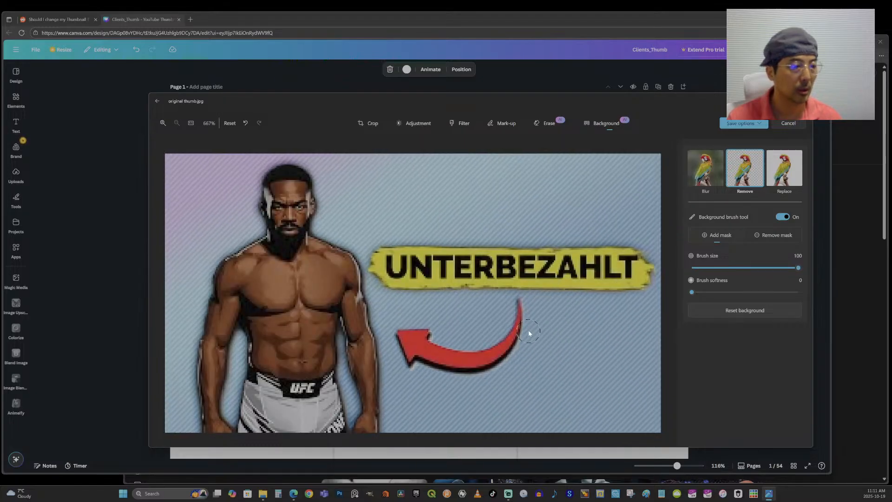
Crop the image to just the yellow UNTERBEZAHLT banner, about 191 x 35 pixels.
click(369, 123)
drag(272, 272, 441, 300)
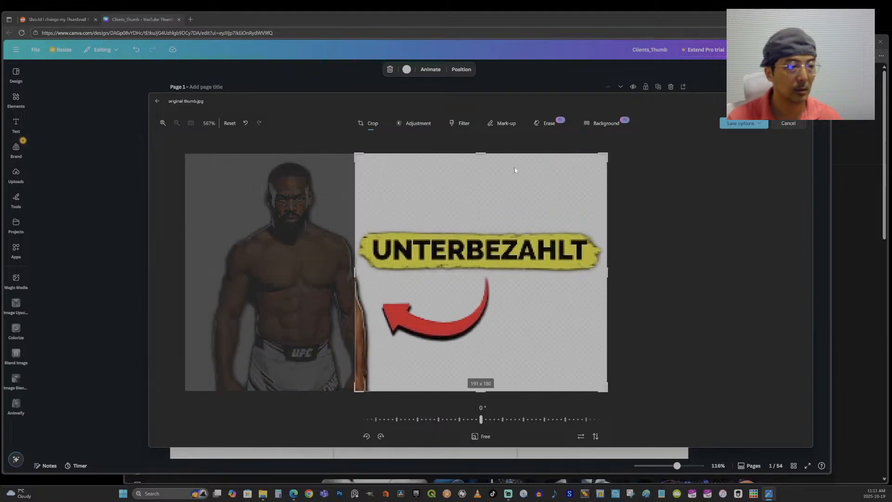
drag(482, 155, 485, 231)
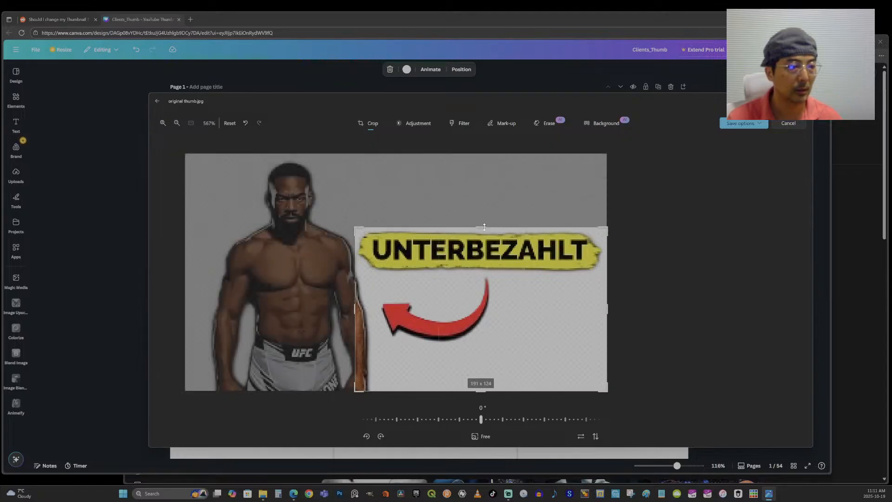
drag(485, 387, 497, 224)
drag(497, 222, 497, 220)
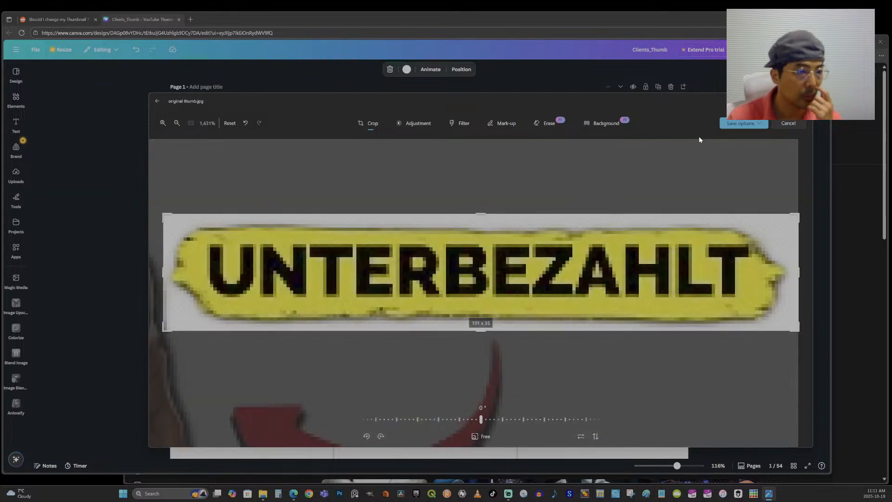
Examine the background mask around the edges of the UNTERBEZAHLT banner, using the background brush overlay.
click(605, 123)
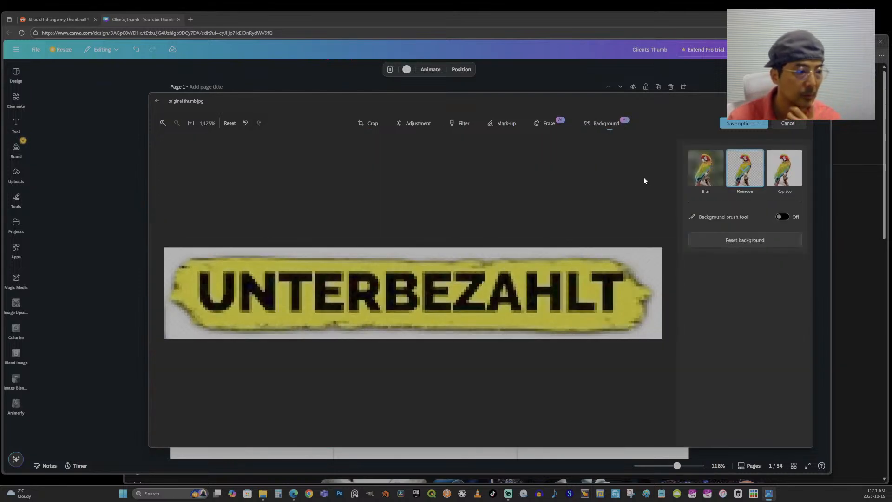
click(783, 217)
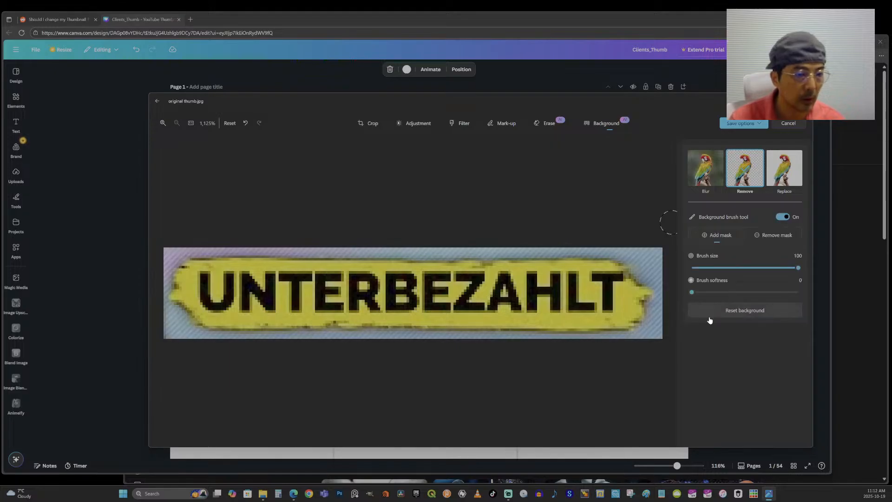
scroll(158, 346, up, 3)
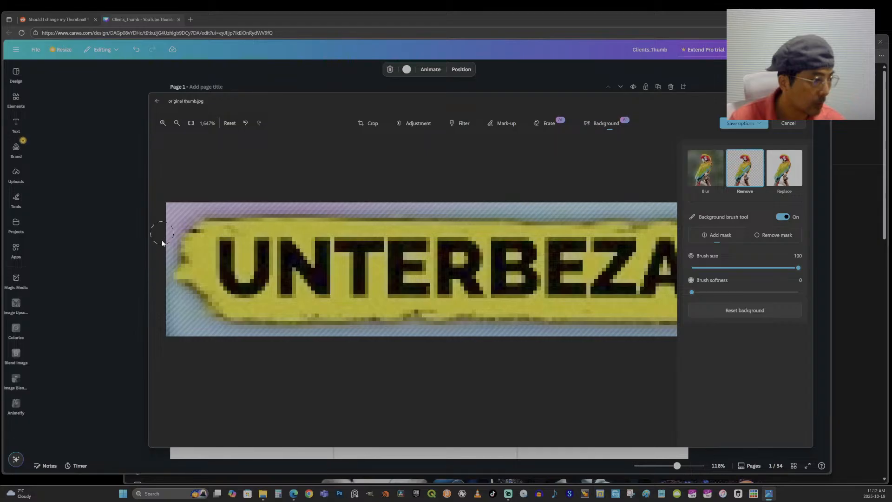
scroll(429, 361, down, 2)
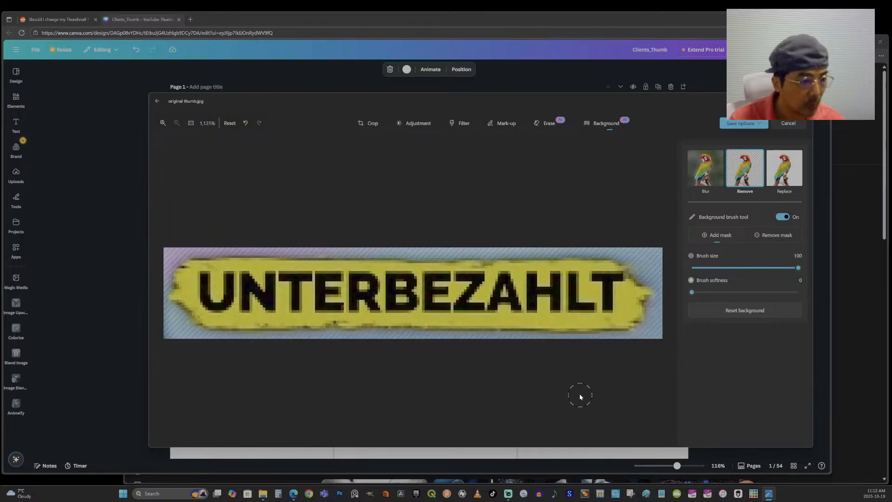
scroll(584, 389, up, 2)
scroll(605, 379, down, 2)
scroll(623, 364, up, 2)
scroll(653, 297, down, 2)
scroll(654, 297, up, 3)
scroll(653, 299, up, 2)
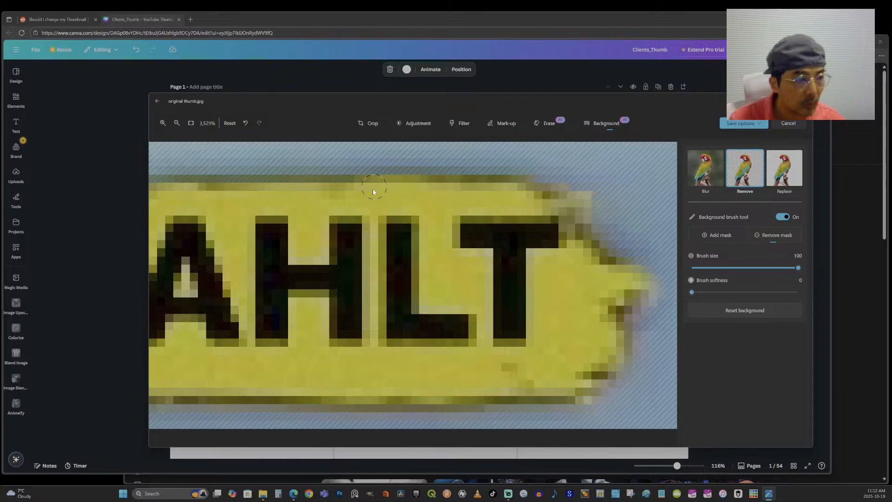
scroll(495, 226, down, 1)
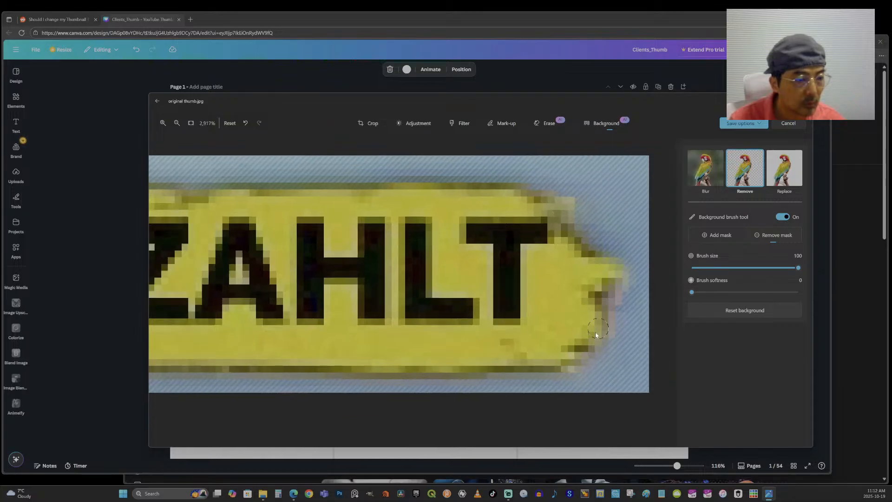
scroll(577, 284, down, 5)
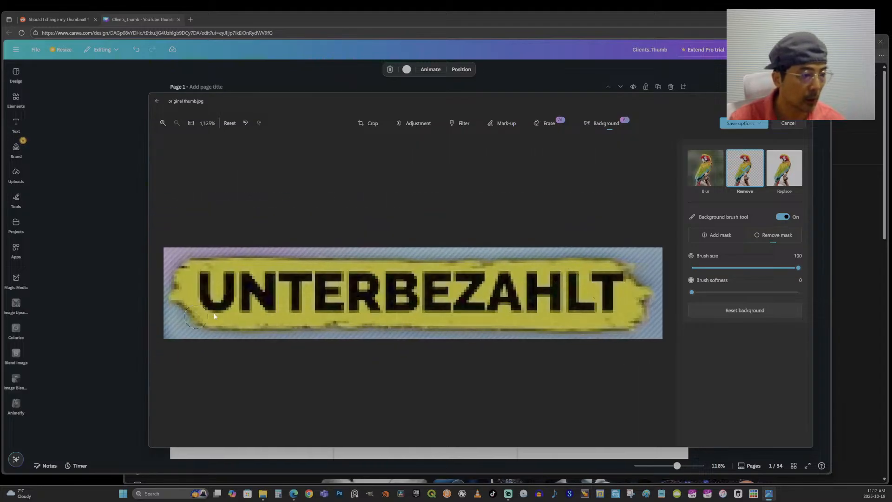
click(753, 166)
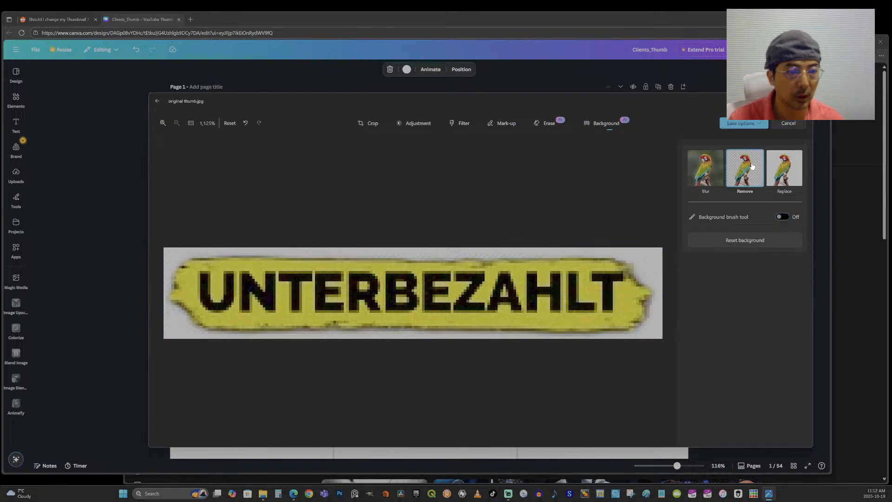
Save the cropped banner as a copy named original thumb_title.png and close the image viewer.
click(743, 124)
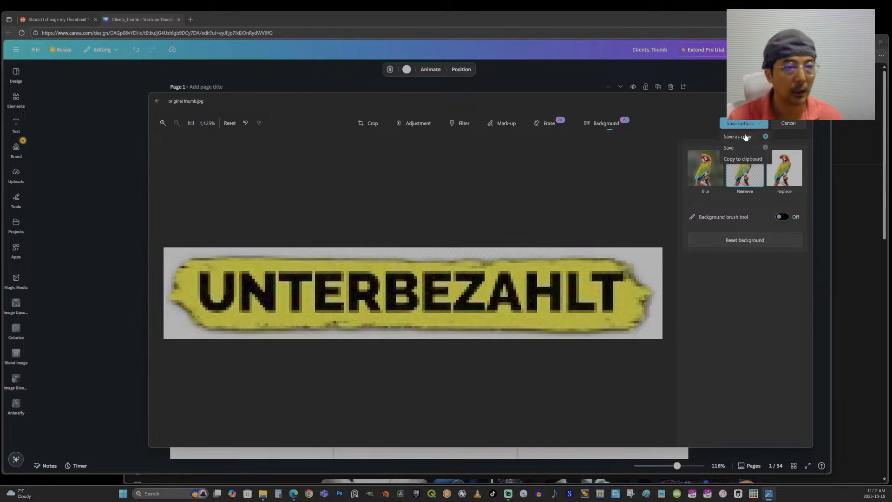
click(745, 136)
click(225, 292)
text(_title)
key(Return)
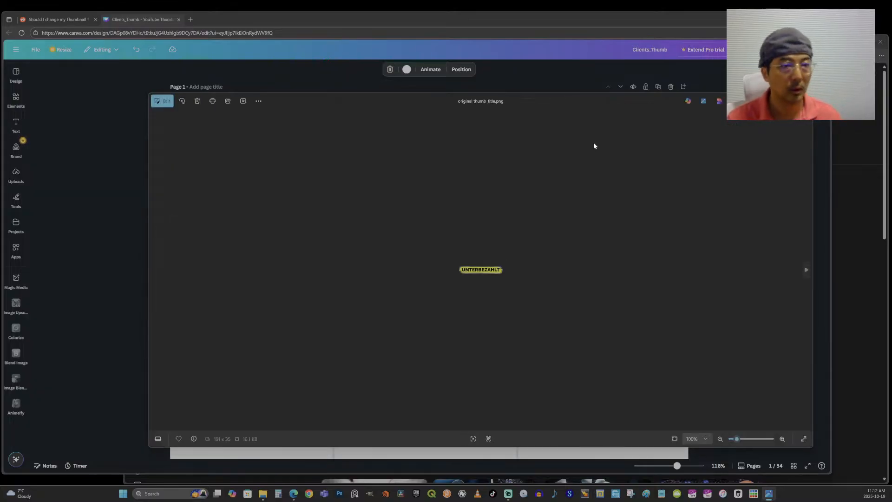
click(803, 101)
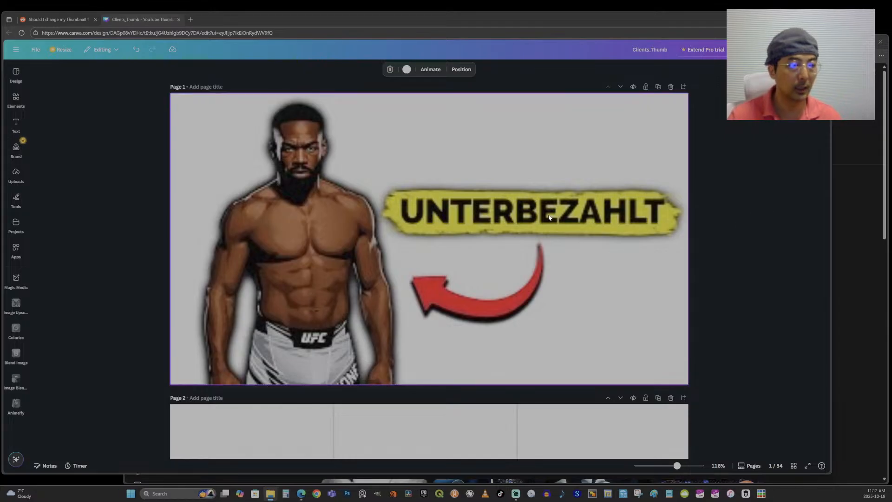
Duplicate the blank grid page 2 and place the extracted fighter and UNTERBEZAHLT banner images side by side on page 2.
scroll(548, 217, down, 5)
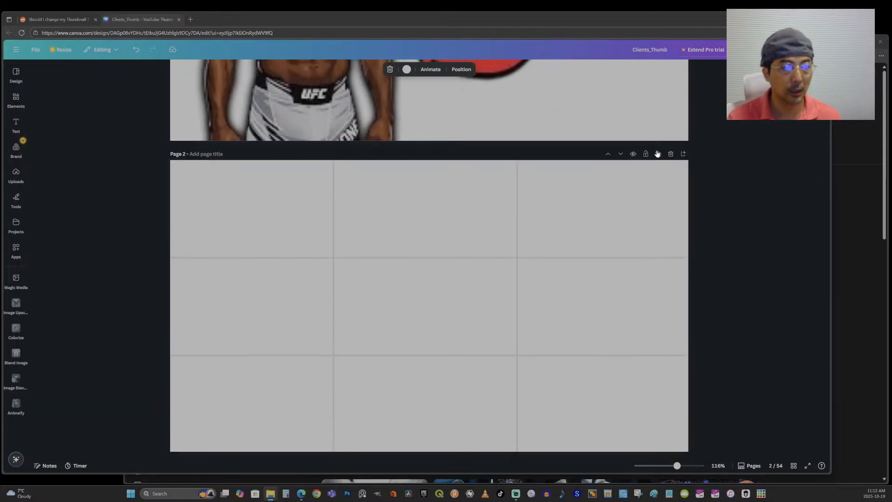
click(657, 153)
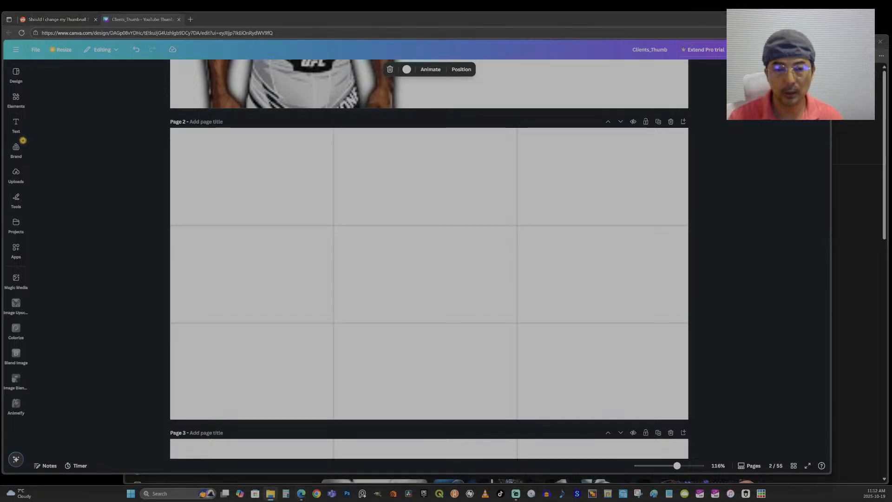
drag(891, 335, 383, 281)
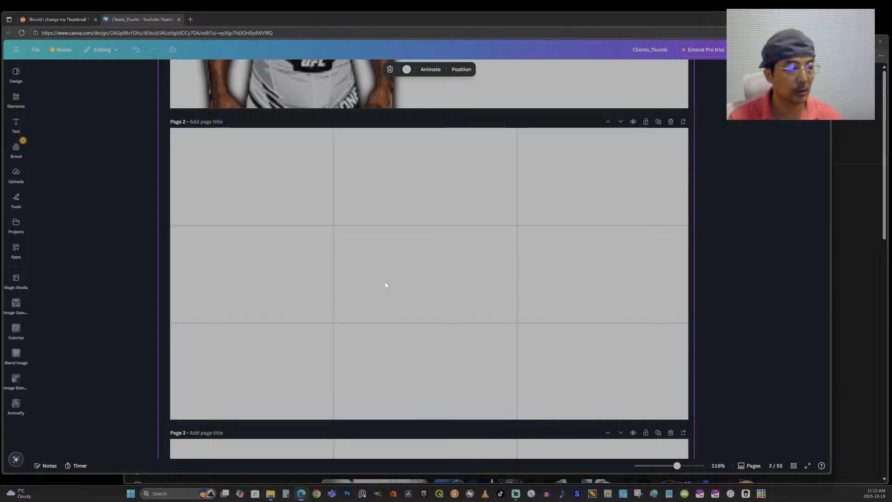
drag(436, 295, 337, 275)
drag(891, 297, 624, 292)
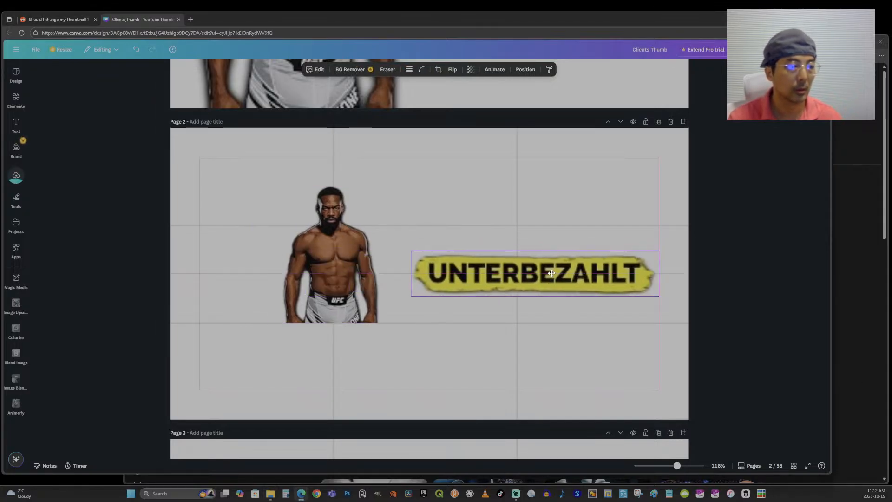
Enlarge the fighter on page 2 until his head and legs run past the page edges, keeping him in the left half.
click(354, 253)
drag(377, 324, 530, 424)
drag(421, 327, 376, 291)
drag(433, 152, 455, 138)
drag(441, 410, 409, 457)
drag(322, 366, 333, 336)
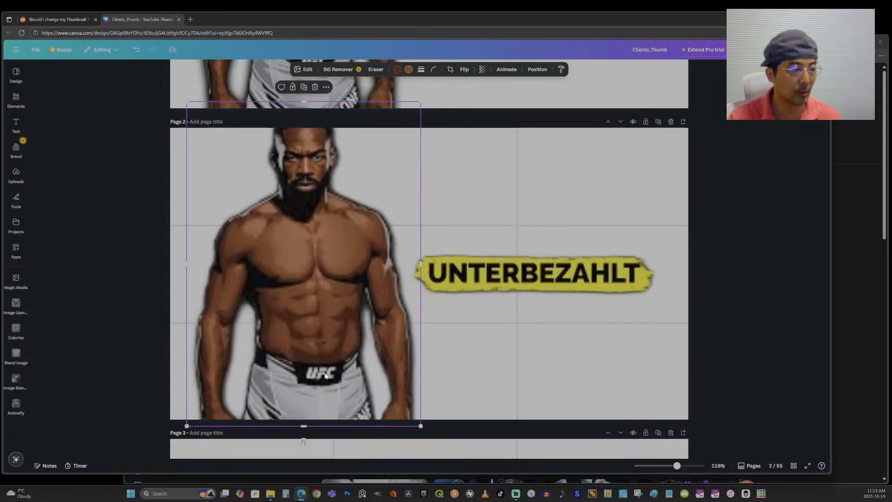
mouse_move(345, 303)
mouse_down()
mouse_move(343, 315)
mouse_move(350, 307)
mouse_up()
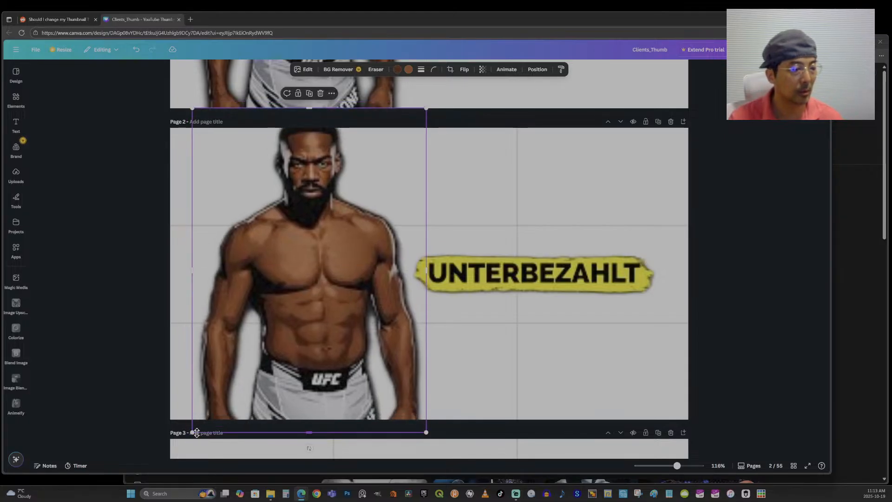
drag(194, 431, 157, 457)
drag(344, 329, 355, 314)
drag(440, 444, 461, 462)
drag(361, 350, 344, 312)
drag(356, 236, 355, 244)
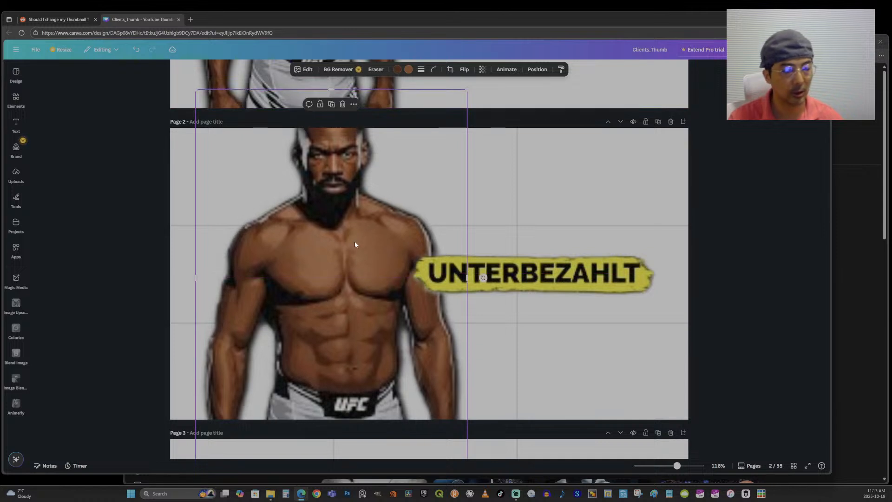
Enlarge the UNTERBEZAHLT banner on page 2 so it overlaps the fighter's arm and nearly reaches the page's right edge.
click(621, 293)
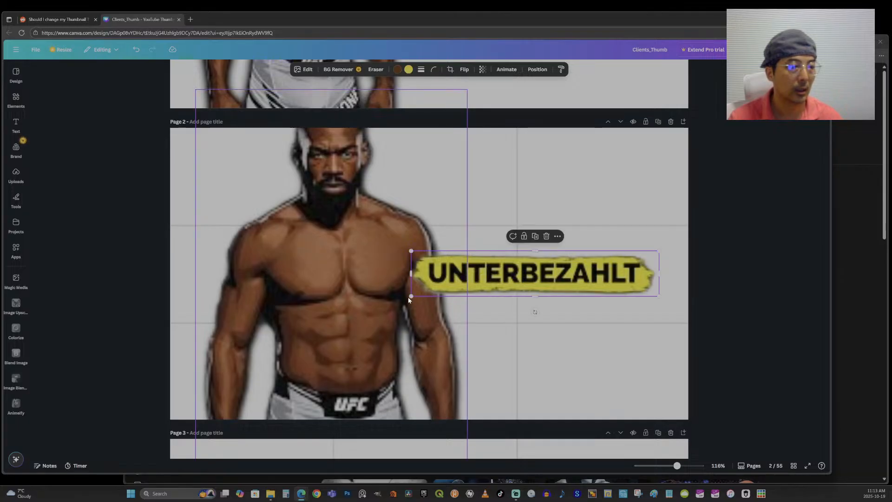
drag(411, 297, 366, 331)
drag(656, 251, 677, 243)
drag(620, 280, 621, 282)
Shift the fighter slightly left on page 2 and widen the banner further across his chest.
drag(679, 467, 661, 465)
scroll(658, 305, up, 6)
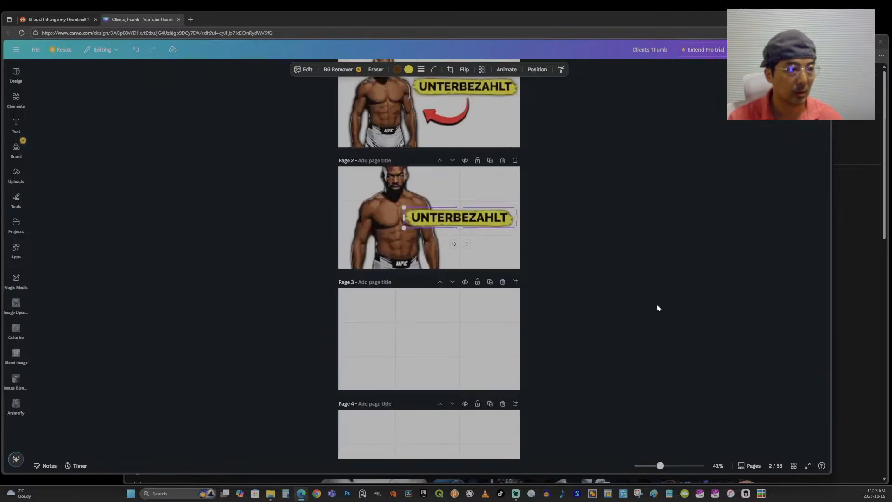
drag(397, 291, 372, 293)
click(466, 272)
mouse_move(451, 268)
mouse_down()
mouse_move(451, 287)
mouse_move(453, 267)
mouse_up()
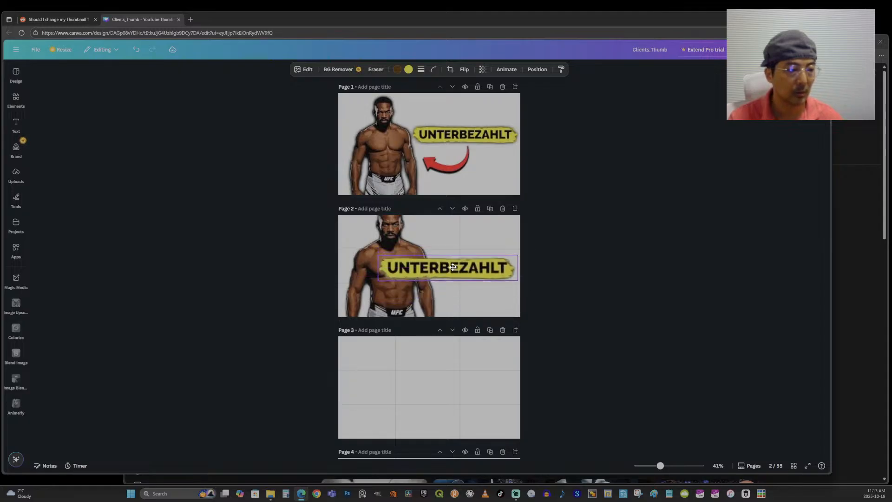
click(552, 341)
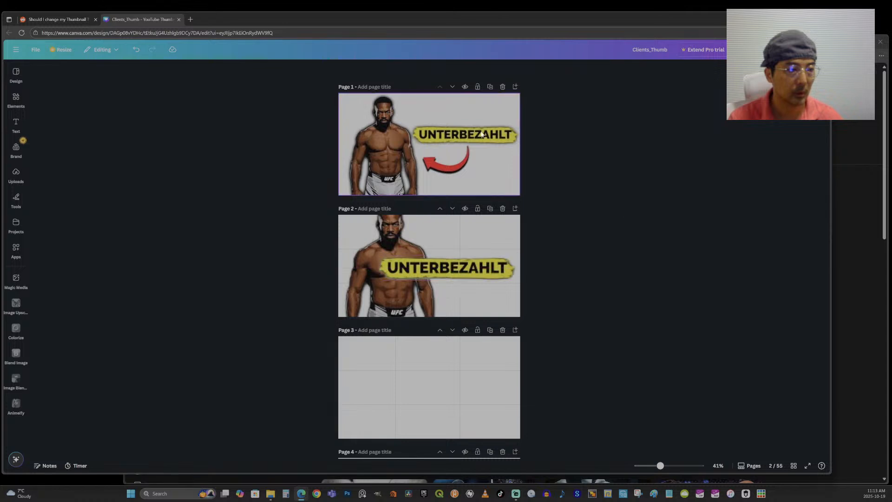
Preview pages 1 and 2 at 10% zoom to compare how the two thumbnails read at small size.
drag(658, 465, 600, 464)
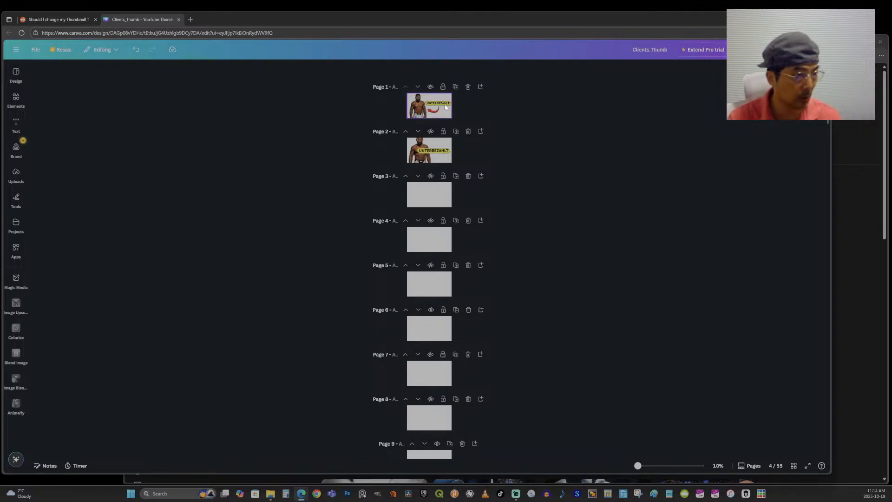
drag(639, 468, 669, 466)
scroll(677, 407, up, 10)
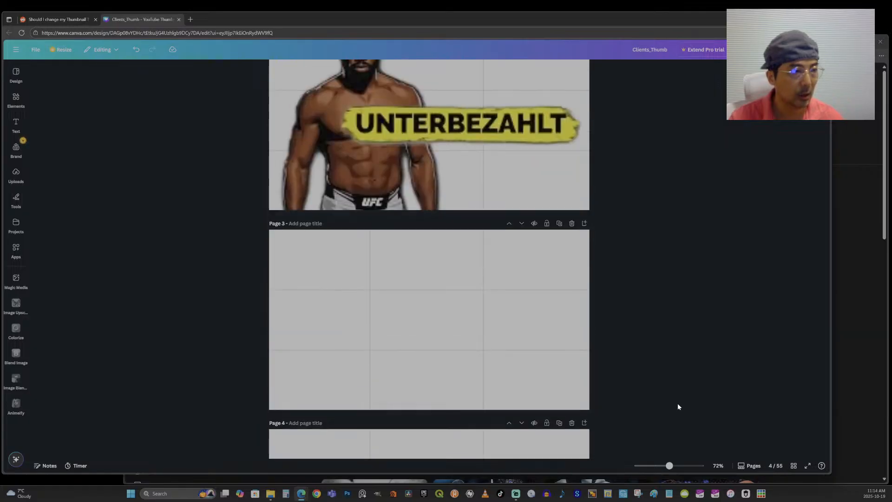
Add a square shape to page 2 and stretch it slightly beyond all page edges to cover the whole page.
click(575, 354)
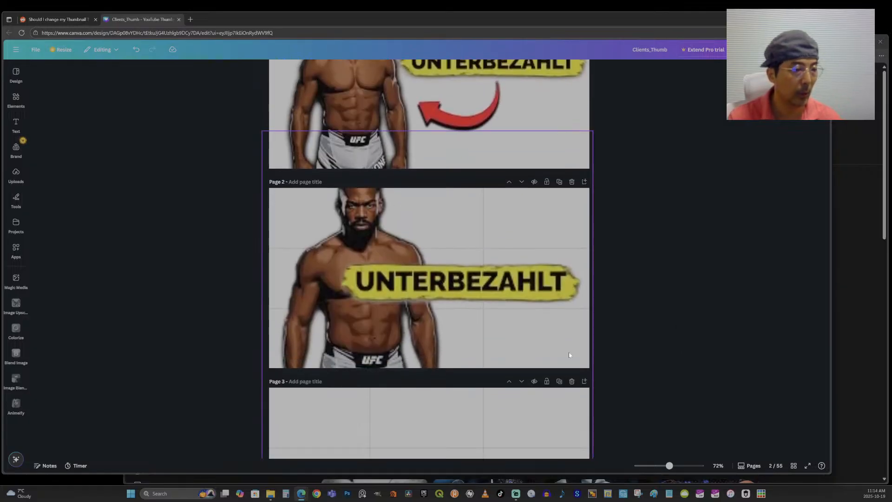
key(alt+1)
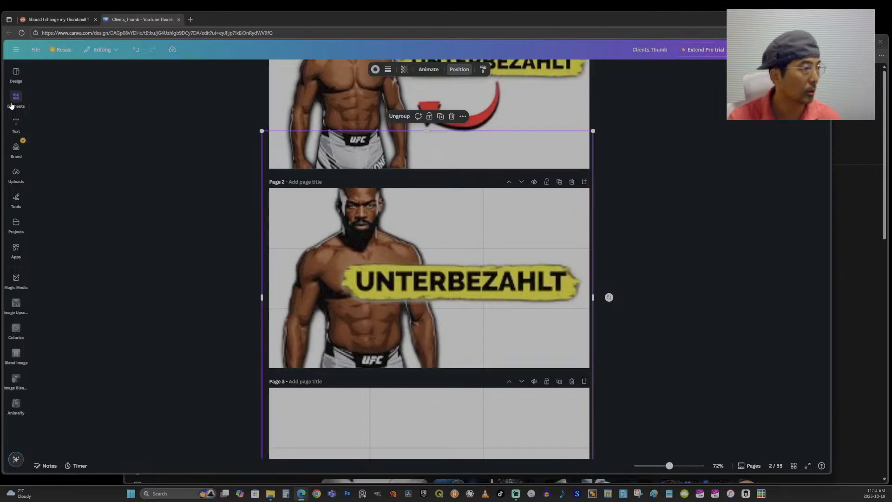
click(11, 104)
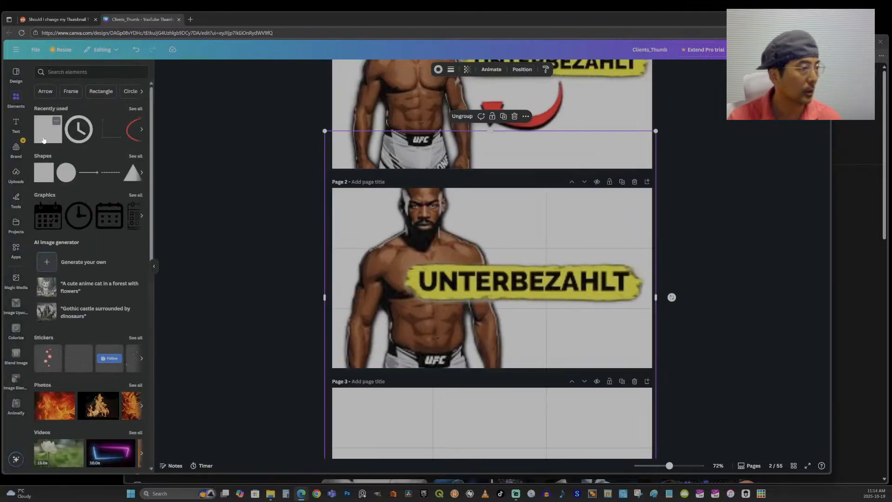
drag(45, 134, 460, 280)
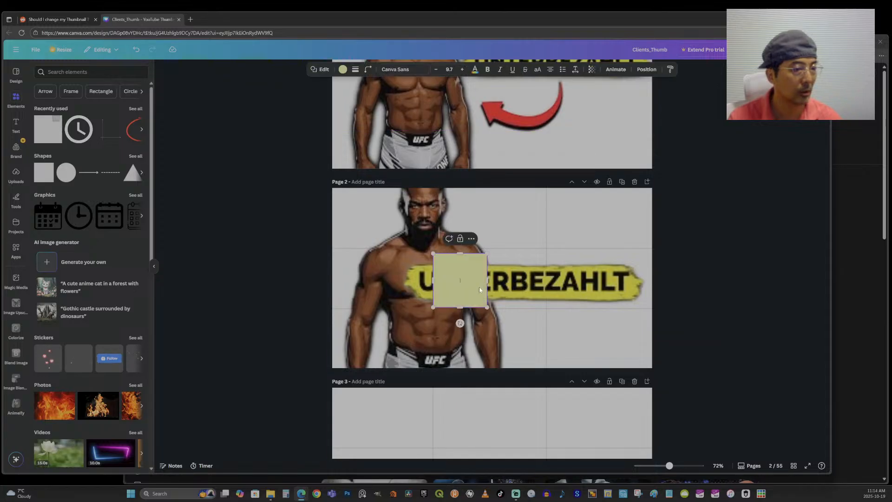
drag(434, 254, 330, 187)
drag(485, 309, 652, 368)
drag(491, 188, 490, 185)
drag(494, 368, 494, 371)
drag(654, 279, 656, 278)
Fill the full-page rectangle with the dark grey-to-black gradient and move its layer below the fighter and banner.
click(343, 69)
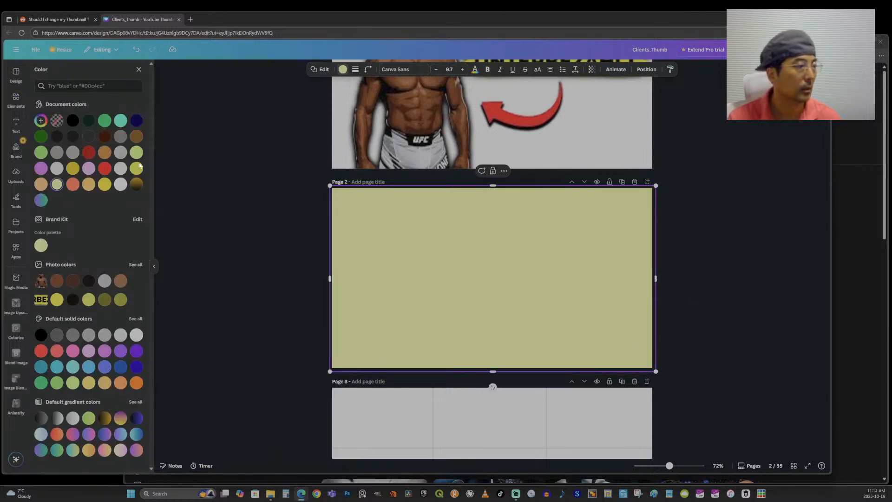
click(136, 402)
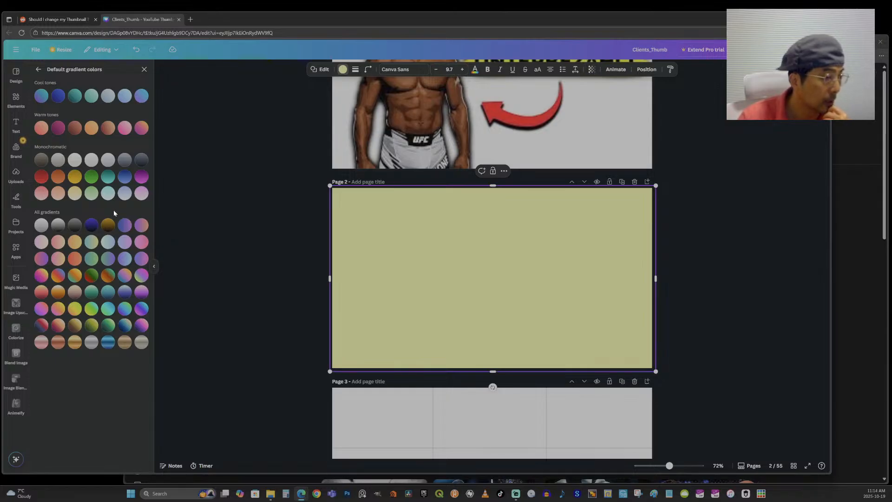
click(56, 225)
click(74, 226)
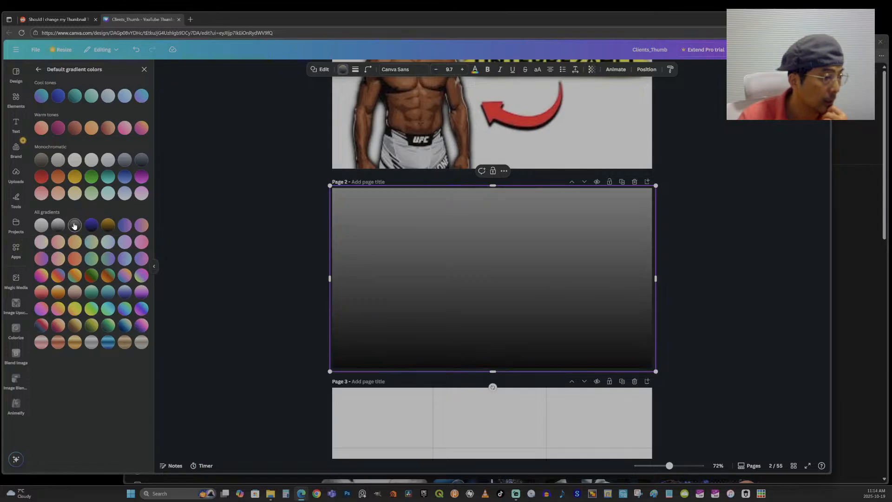
key(alt+1)
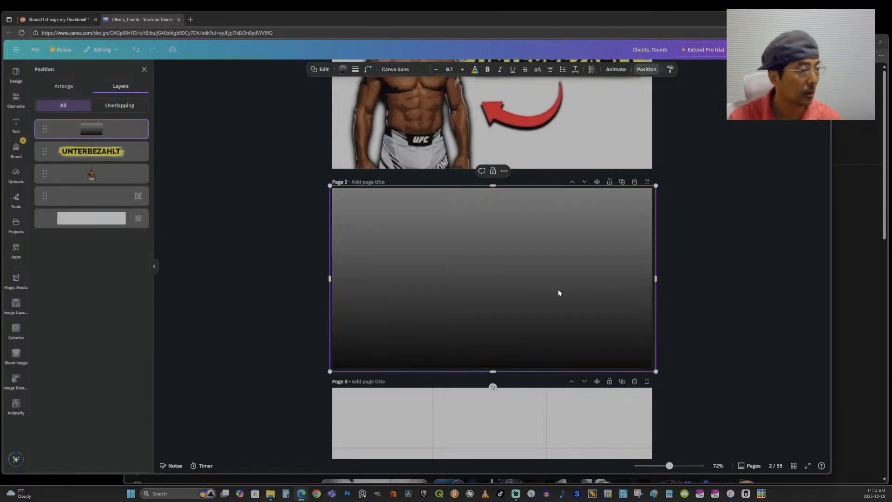
drag(116, 134, 117, 188)
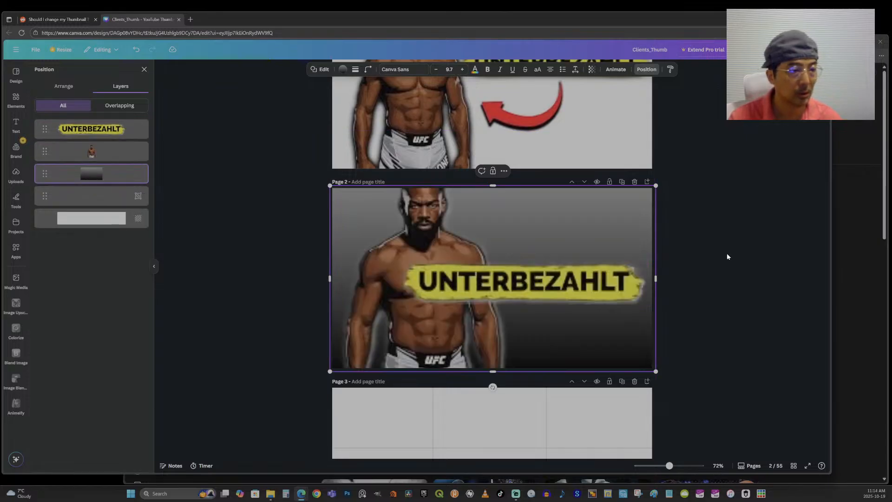
Duplicate the full-page gradient rectangle on page 2, align the copy exactly over the original and fill it with black.
click(322, 70)
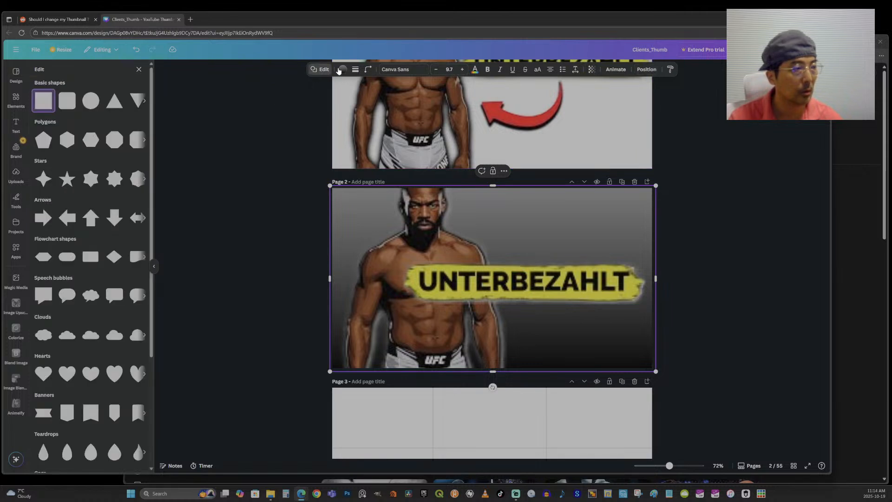
click(342, 71)
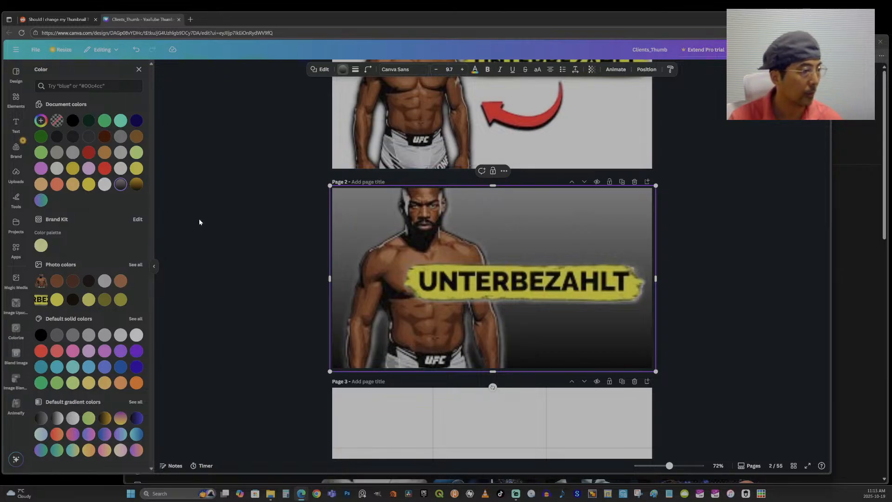
click(604, 280)
click(597, 229)
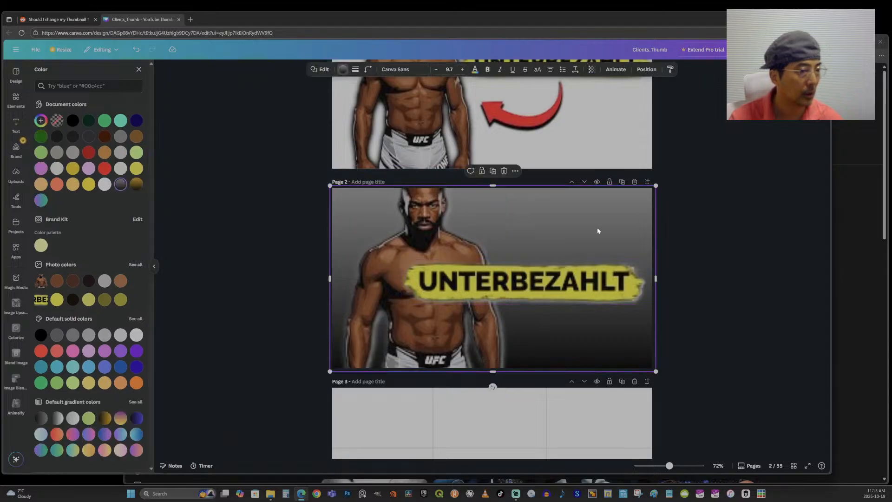
click(494, 172)
drag(546, 235, 542, 233)
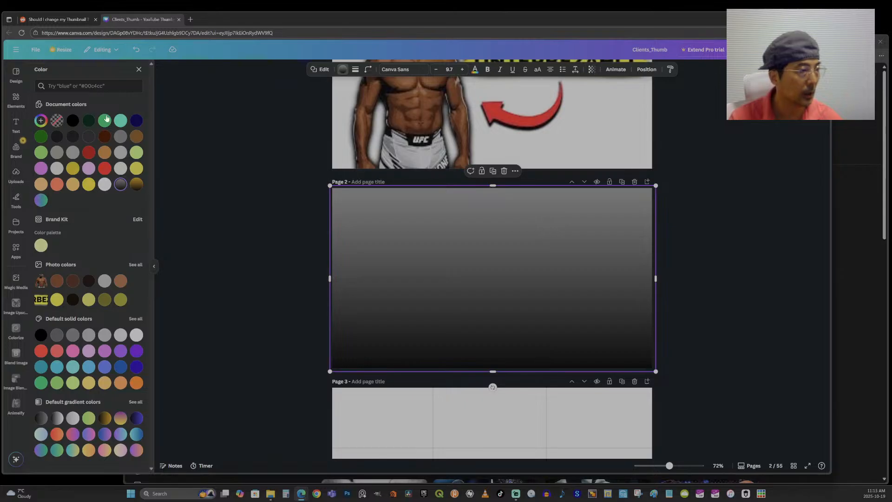
click(72, 120)
Move the black rectangle's layer directly below the gradient rectangle and set the gradient rectangle's transparency to 37.
key(alt+1)
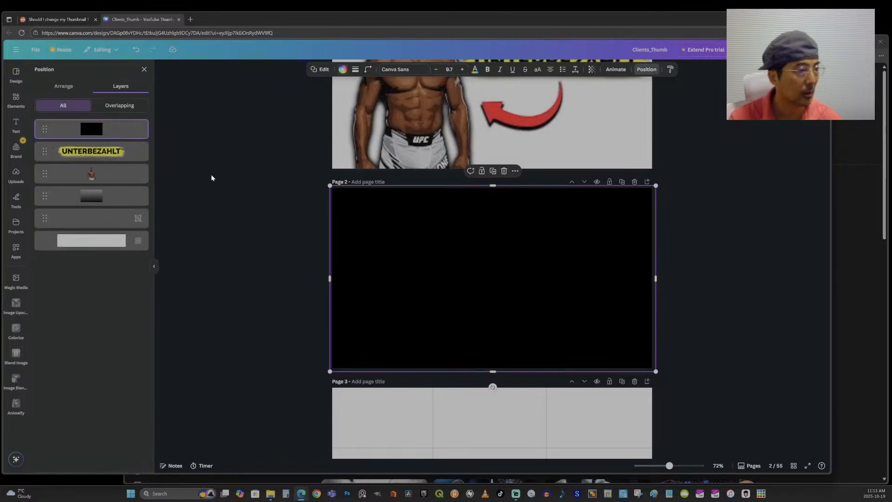
drag(99, 141, 100, 196)
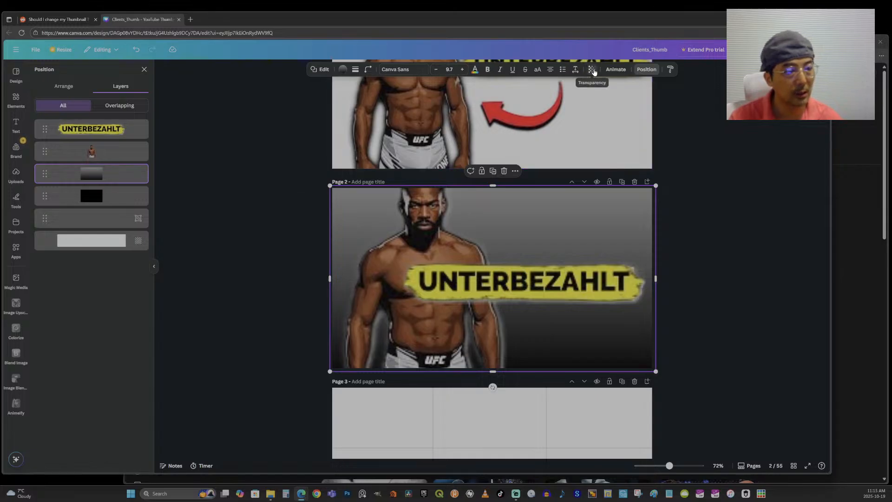
click(591, 69)
drag(609, 98, 576, 104)
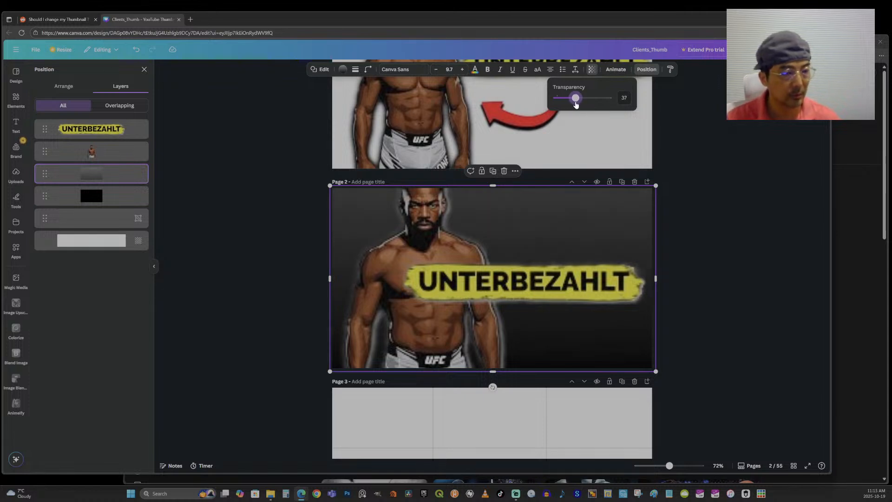
Apply the Vivid filter Stark to the fighter on page 2 and lower the filter intensity to about half.
click(411, 237)
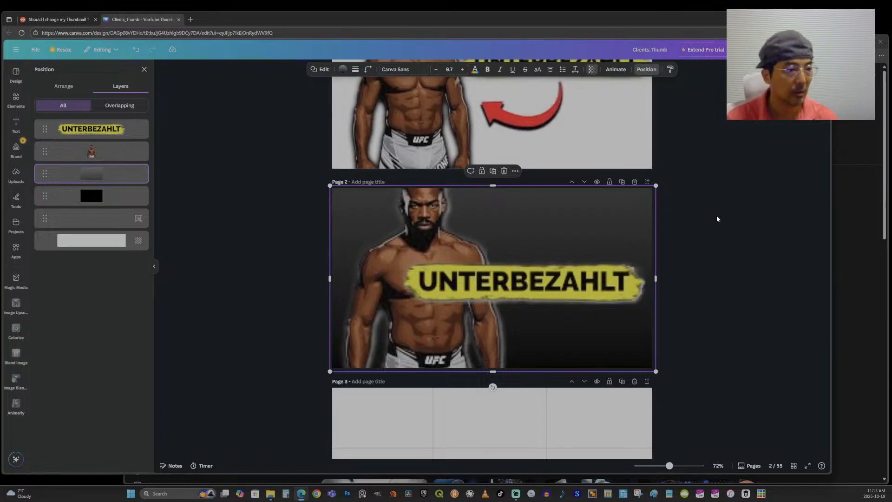
click(367, 70)
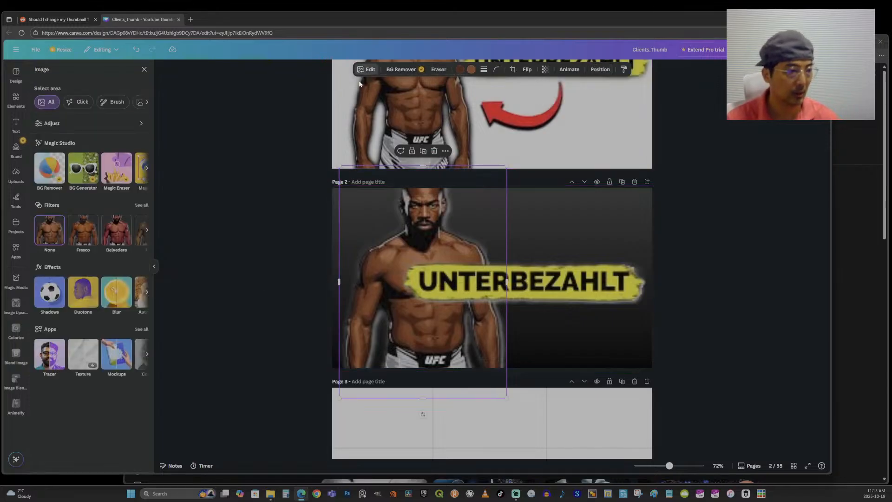
click(89, 123)
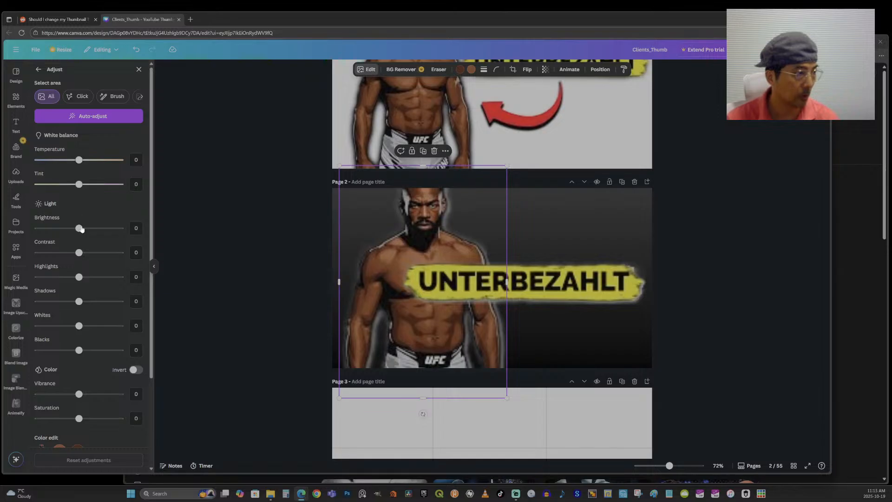
click(37, 69)
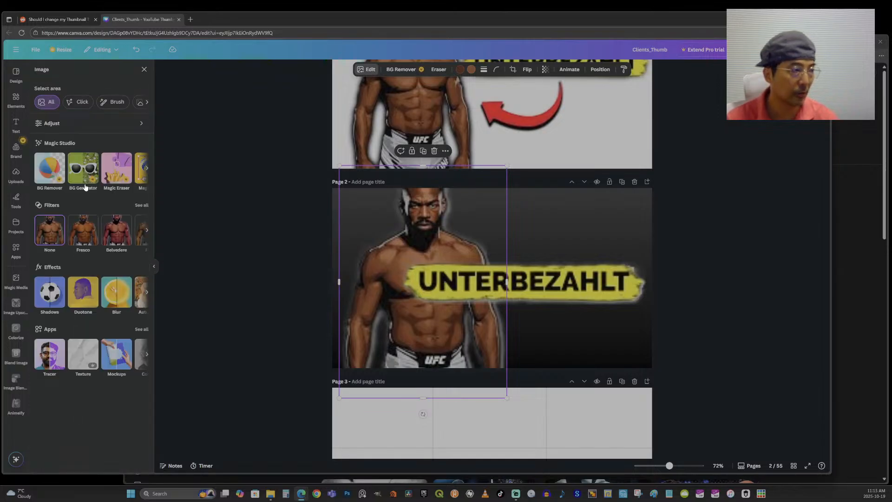
click(140, 206)
scroll(134, 159, down, 3)
drag(152, 215, 154, 285)
click(137, 253)
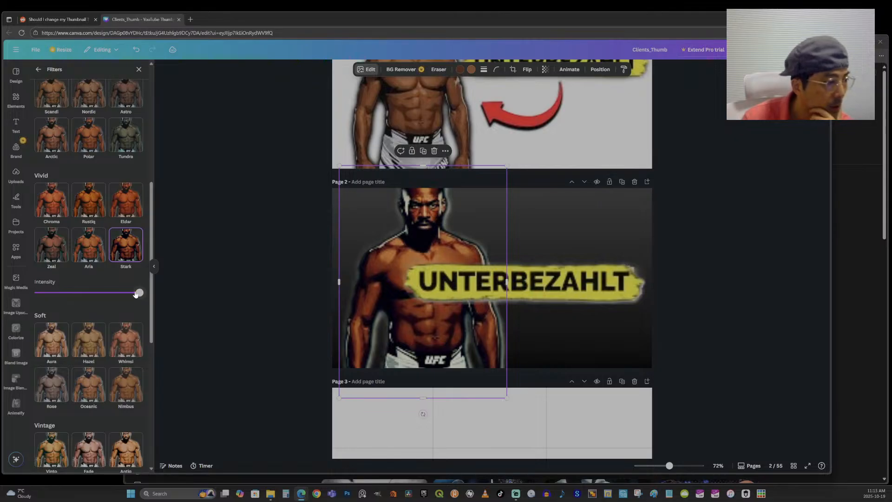
drag(136, 294, 91, 293)
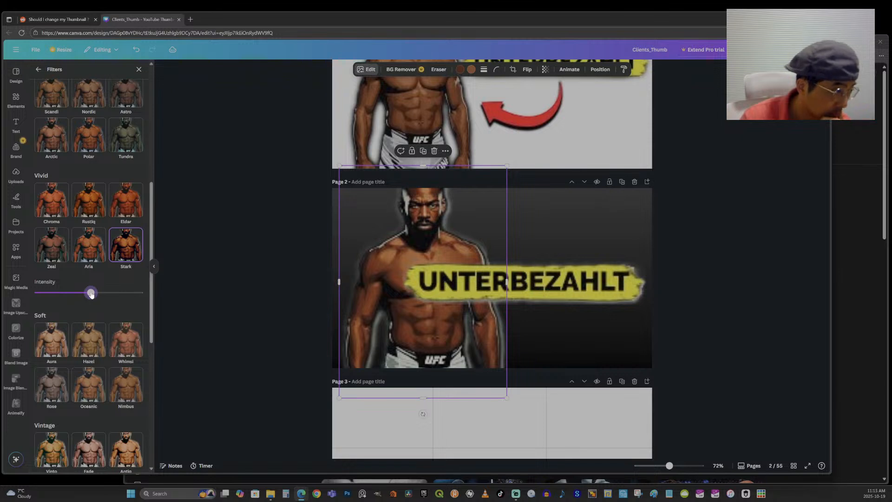
Try the Vintage filters Vinto, Fade and Antiq on the fighter.
scroll(91, 293, down, 3)
click(50, 319)
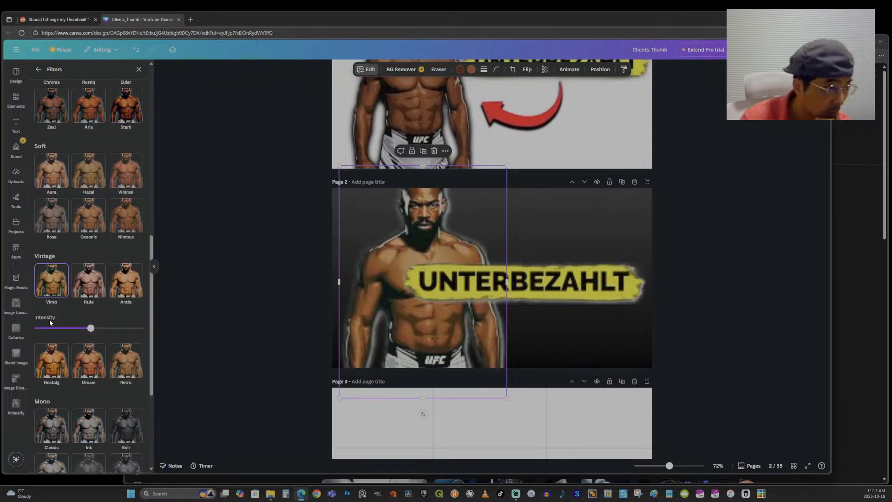
click(88, 280)
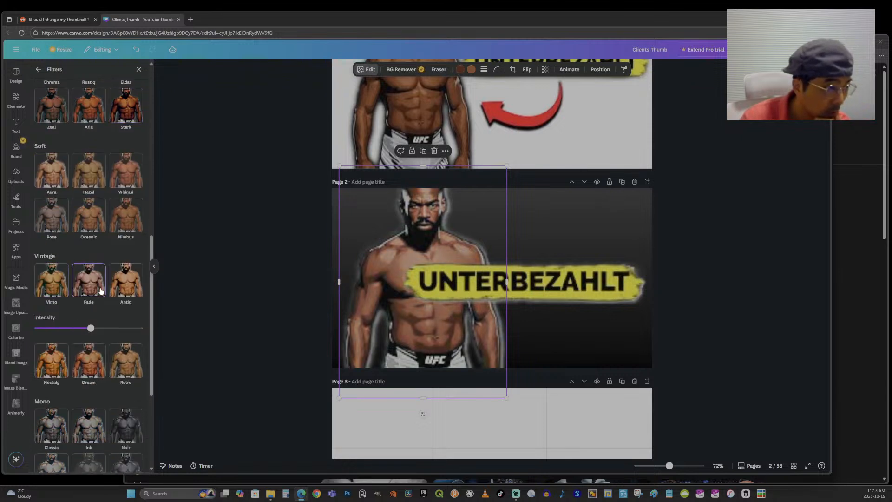
click(139, 291)
scroll(130, 311, down, 4)
scroll(131, 316, up, 5)
scroll(131, 316, up, 5)
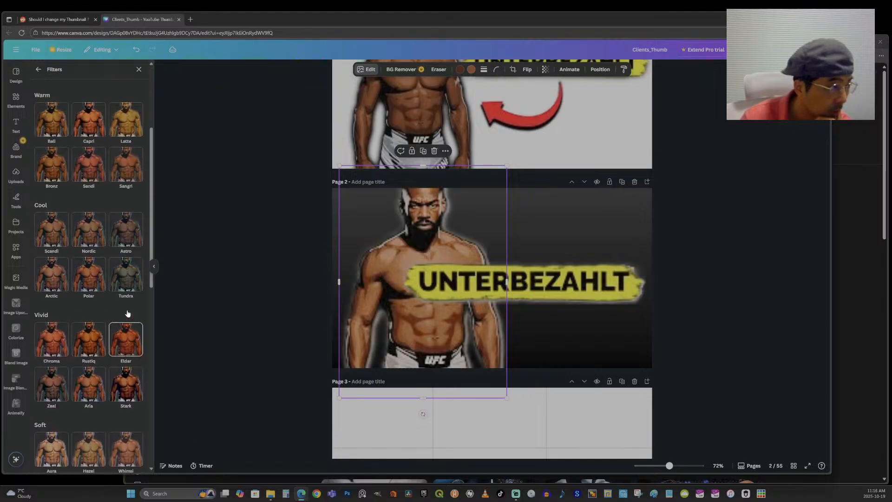
Retry the Stark filter on the fighter, and replace it with the Warm filter Capri at about half intensity.
click(120, 378)
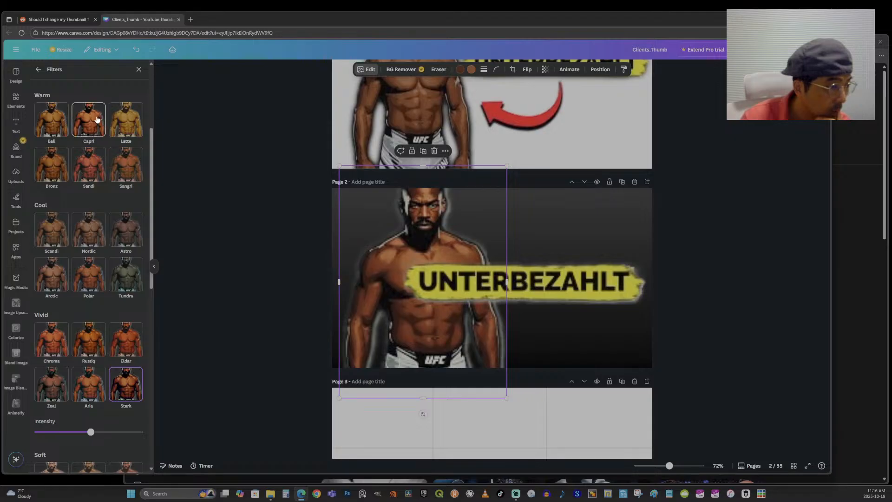
click(96, 120)
mouse_move(90, 168)
mouse_down()
mouse_move(121, 168)
mouse_move(82, 168)
mouse_move(91, 170)
mouse_up()
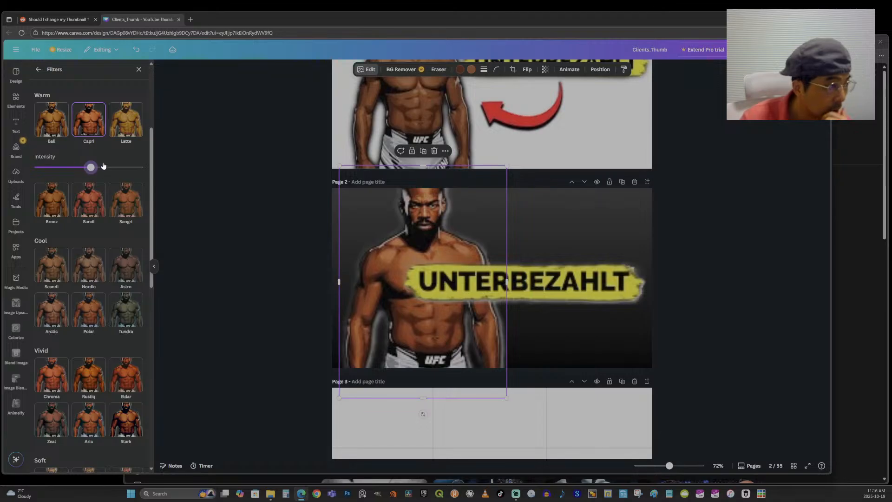
Adjust the fighter image to brightness 88, contrast 100 and temperature -26.
click(38, 69)
click(61, 125)
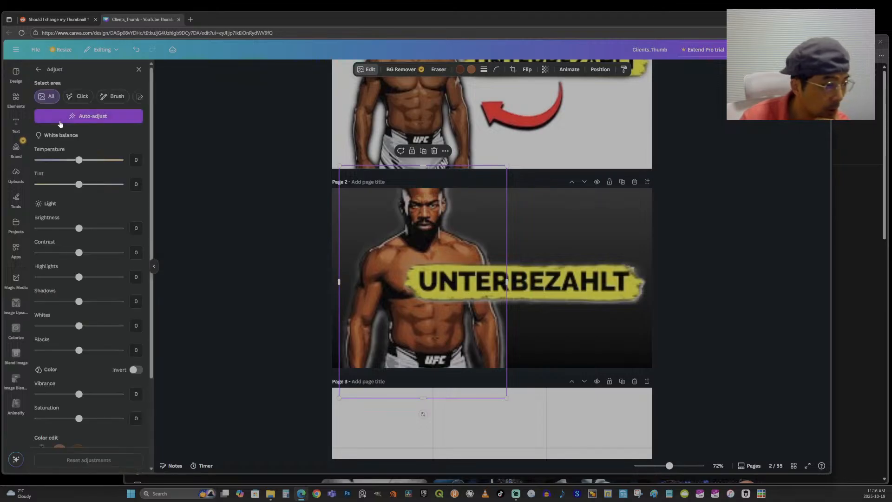
drag(79, 228, 115, 228)
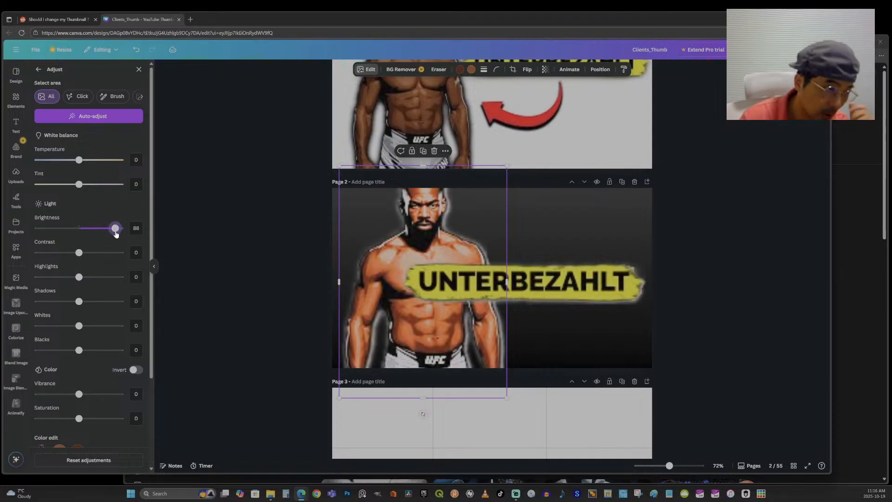
drag(79, 253, 109, 254)
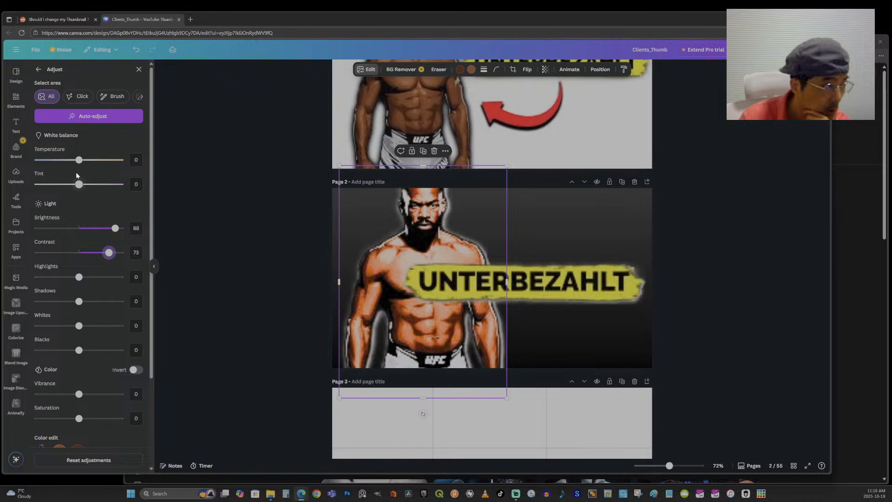
mouse_move(79, 160)
mouse_down()
mouse_move(1, 160)
mouse_move(68, 167)
mouse_up()
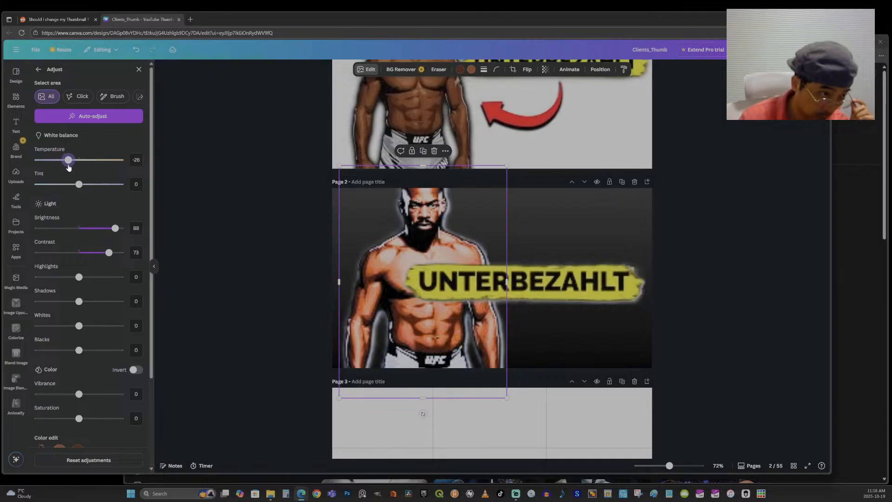
mouse_move(107, 253)
mouse_down()
mouse_move(155, 257)
mouse_move(122, 253)
mouse_up()
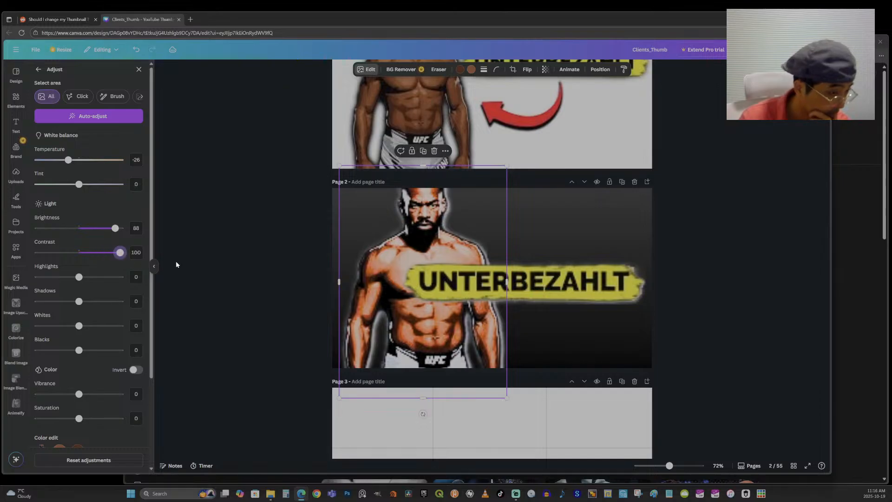
Set the fighter image's clarity to 22 and deselect it.
scroll(84, 372, down, 3)
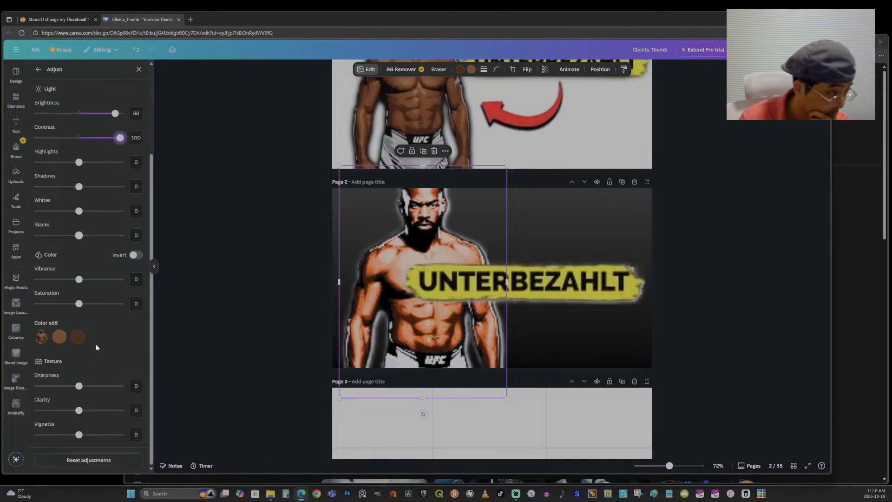
mouse_move(79, 386)
mouse_down()
mouse_move(119, 386)
mouse_move(63, 386)
mouse_move(117, 385)
mouse_move(75, 388)
mouse_move(142, 412)
mouse_move(77, 403)
mouse_move(89, 401)
mouse_up()
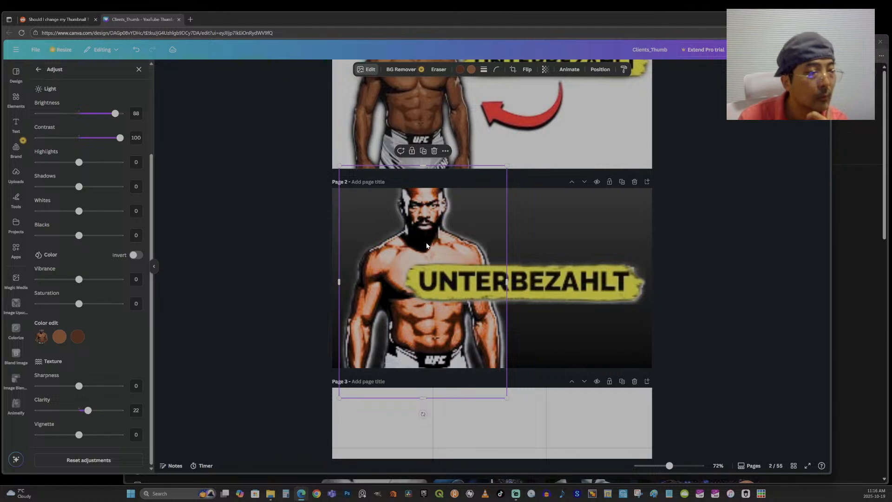
click(279, 244)
click(253, 218)
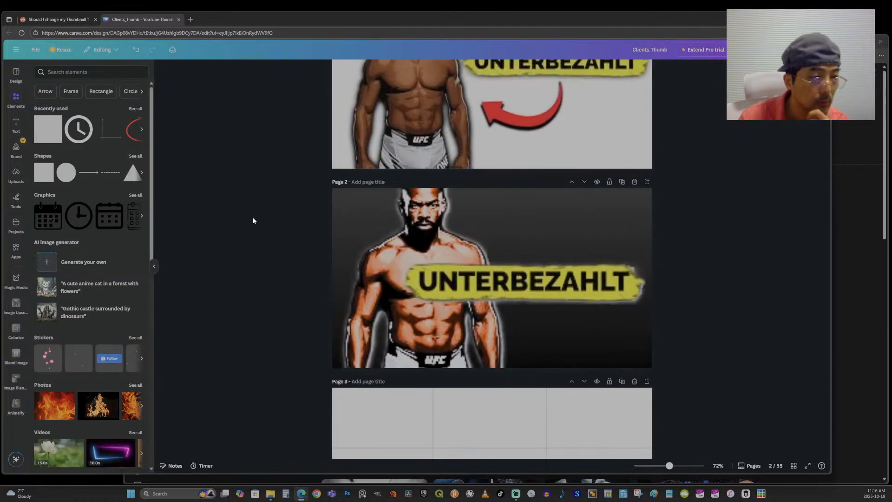
Compare page 2 with the original on page 1 and shift the fighter slightly left, close to the page's left edge.
click(605, 219)
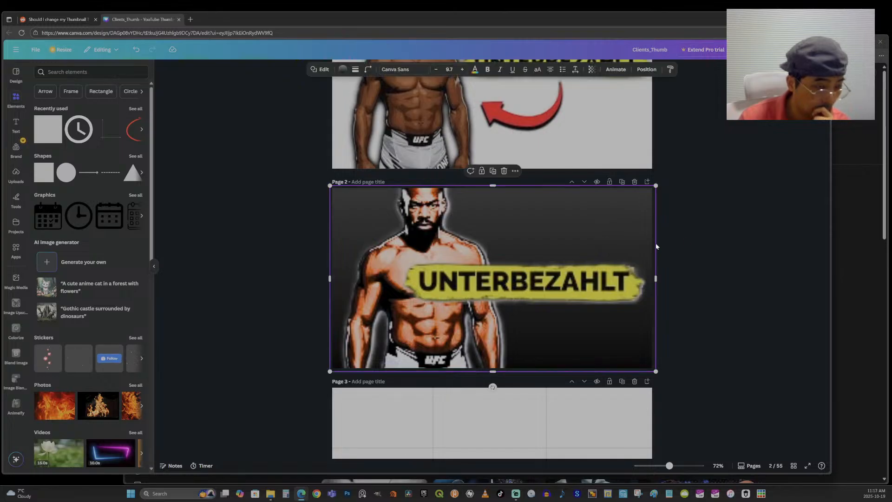
scroll(732, 253, up, 2)
click(735, 273)
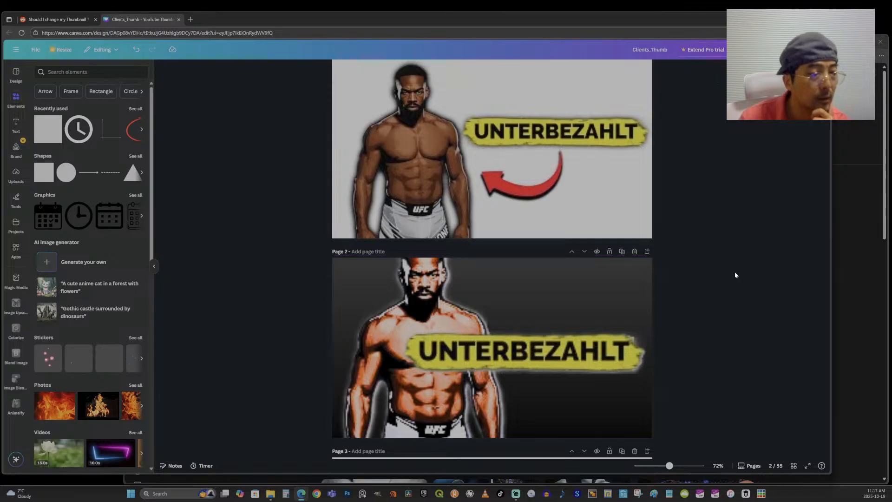
click(457, 294)
scroll(461, 294, up, 1)
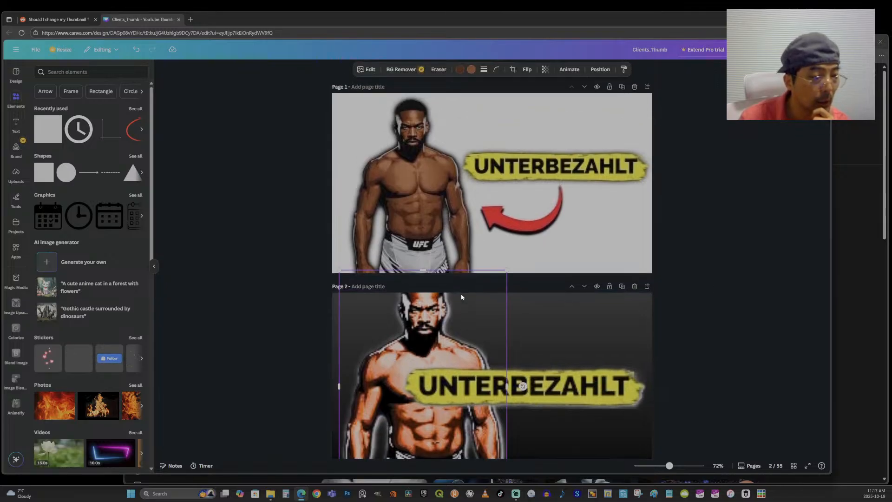
scroll(437, 296, down, 2)
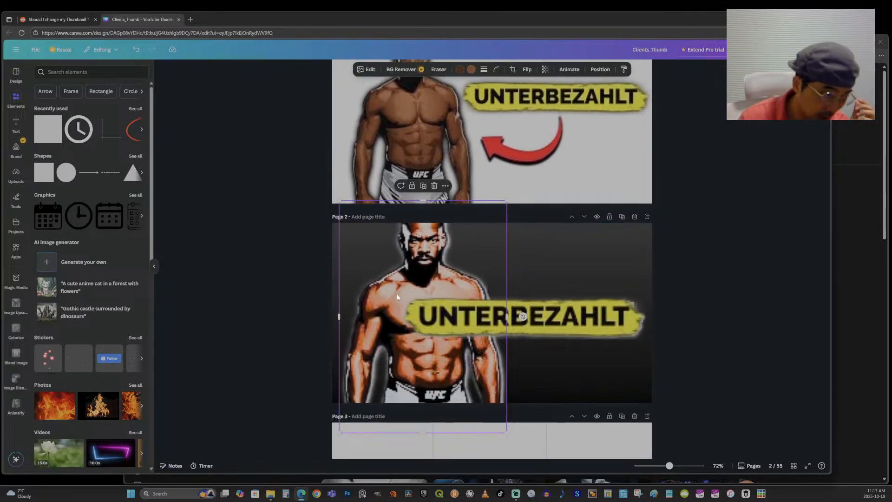
drag(396, 309, 387, 307)
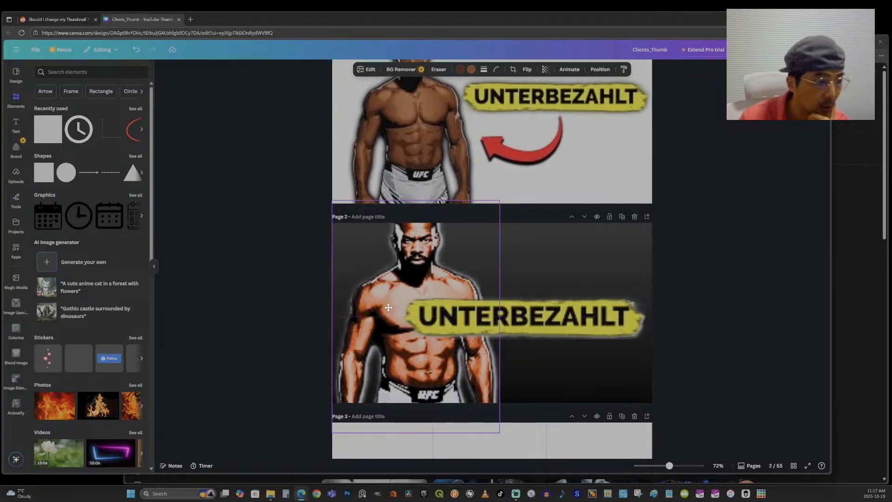
drag(389, 307, 390, 307)
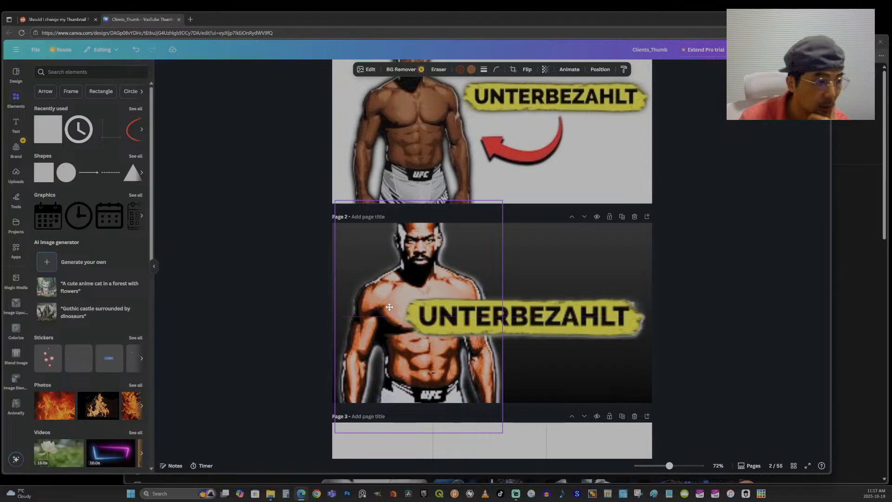
click(700, 249)
Check how both thumbnails read at 10% zoom and return to a 53% view.
scroll(679, 431, down, 2)
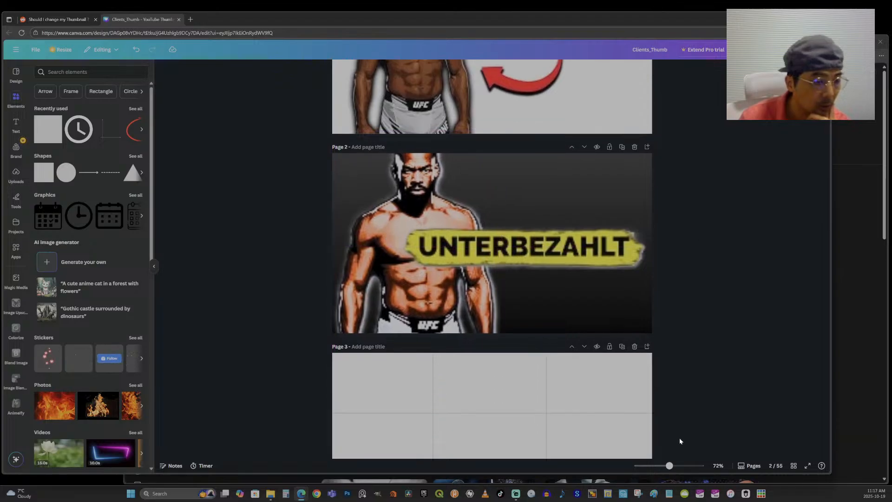
drag(668, 467, 638, 466)
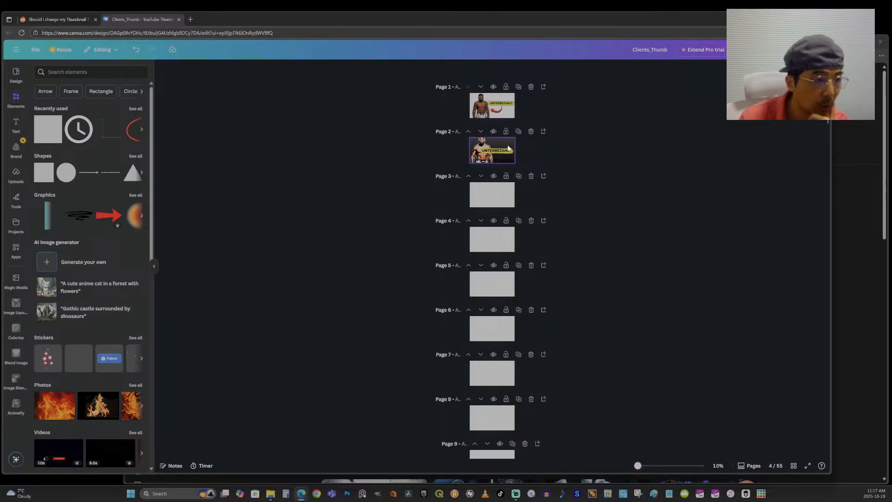
drag(639, 466, 665, 467)
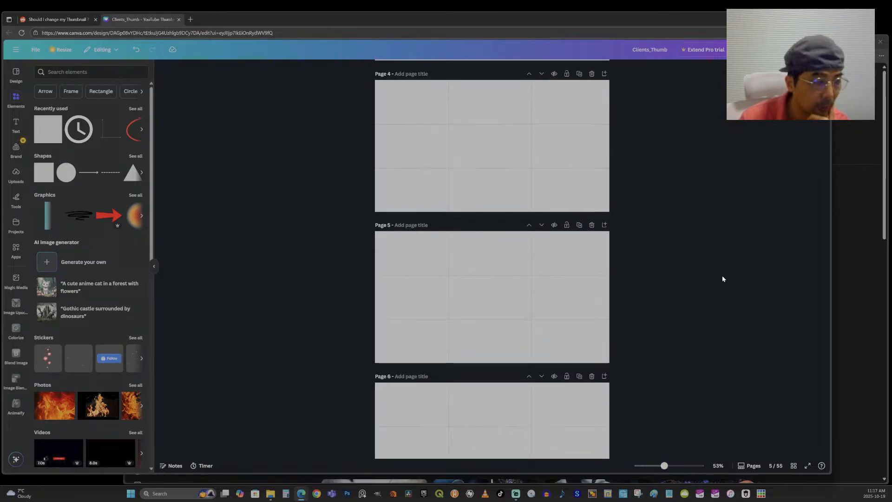
Add a bright orange flames photo from the recommended photos to page 2, enlarge it to full page width and align its lower edge with the page.
scroll(720, 275, up, 1)
scroll(720, 277, up, 3)
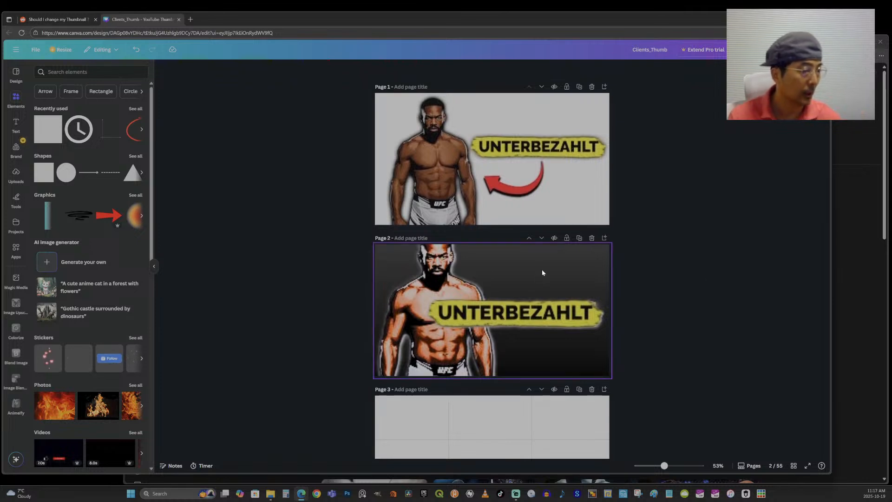
click(133, 385)
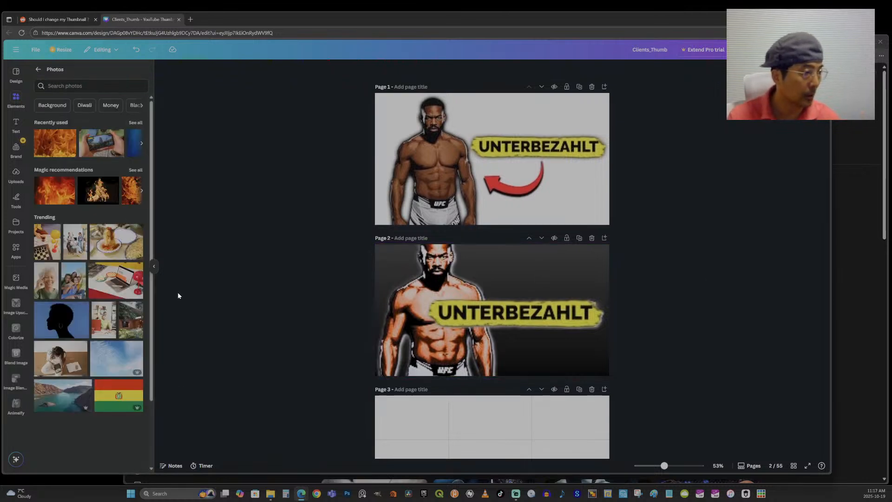
click(136, 171)
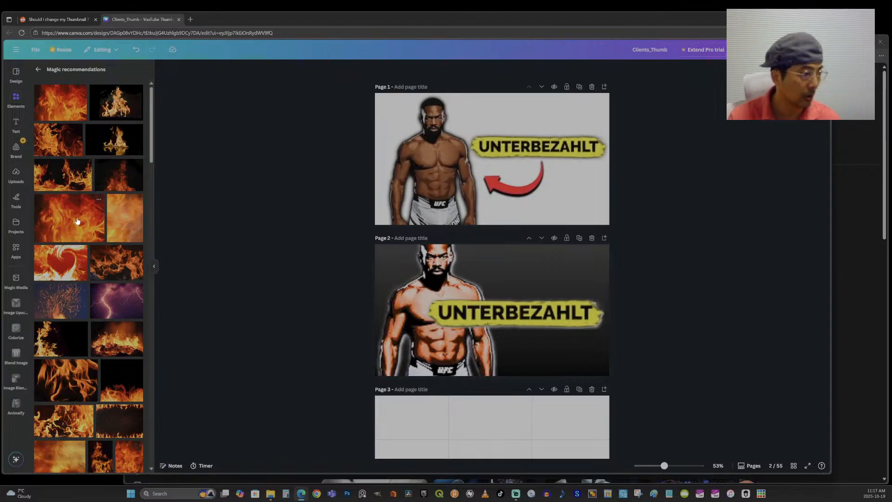
drag(79, 218, 452, 272)
drag(532, 353, 622, 387)
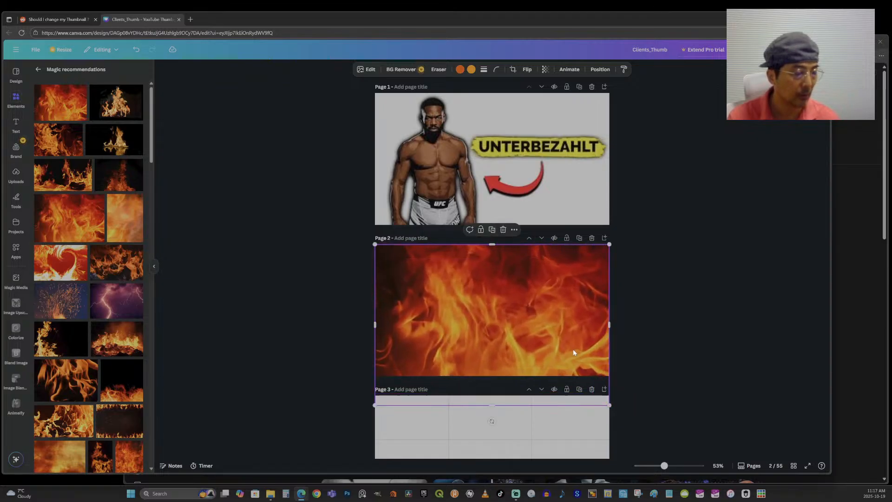
drag(572, 350, 573, 322)
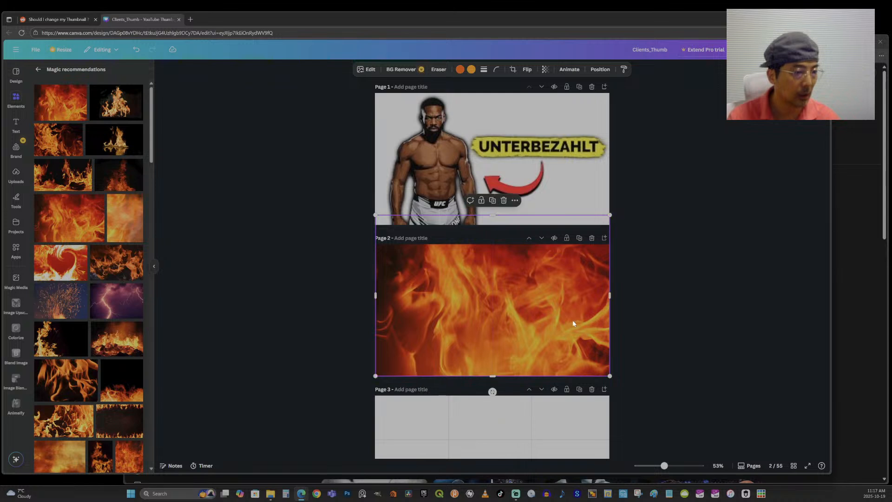
Move the flames photo behind the fighter and banner in the layer order and flip it horizontally.
key(alt+1)
drag(103, 132, 104, 184)
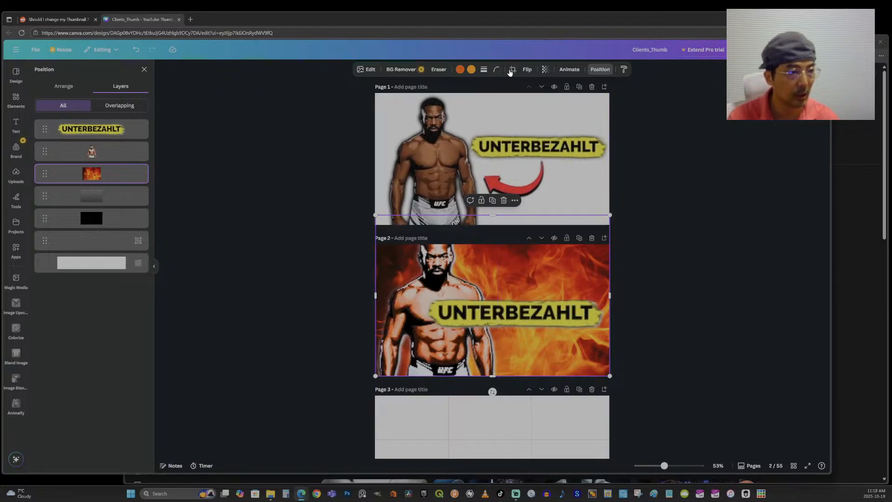
click(526, 69)
click(529, 89)
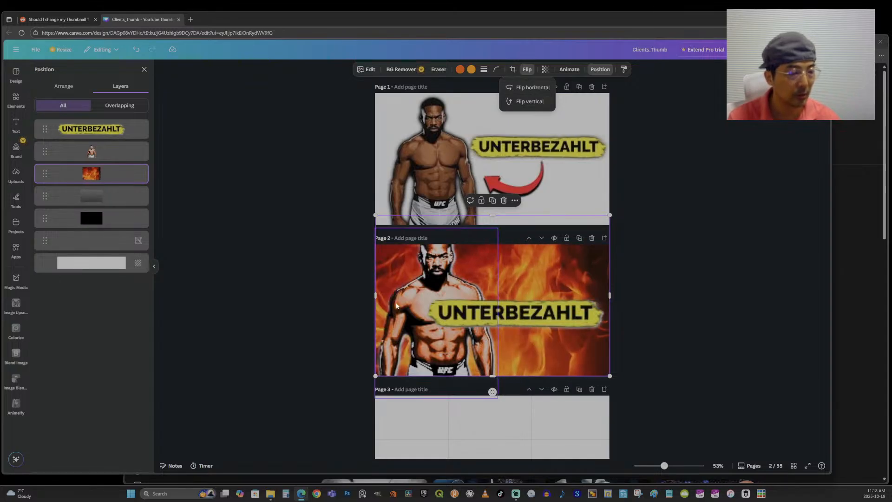
click(582, 360)
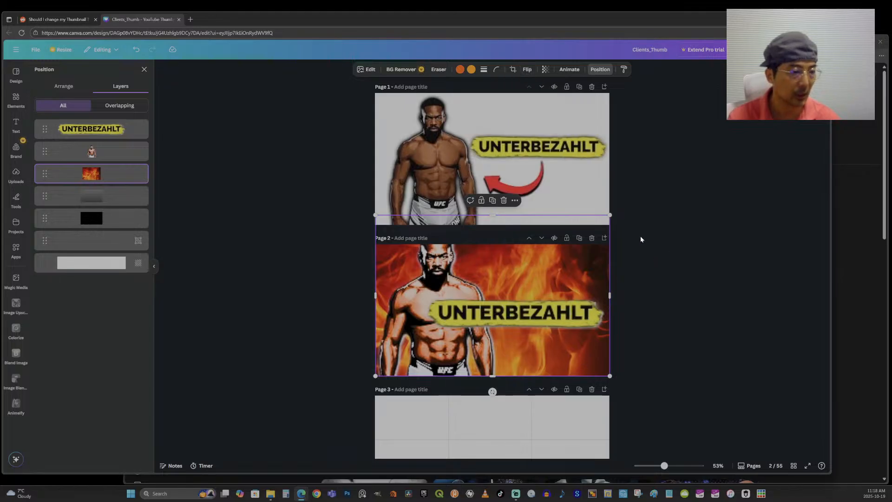
Adjust the flames photo to contrast 58 and brightness -3.
click(370, 70)
click(61, 122)
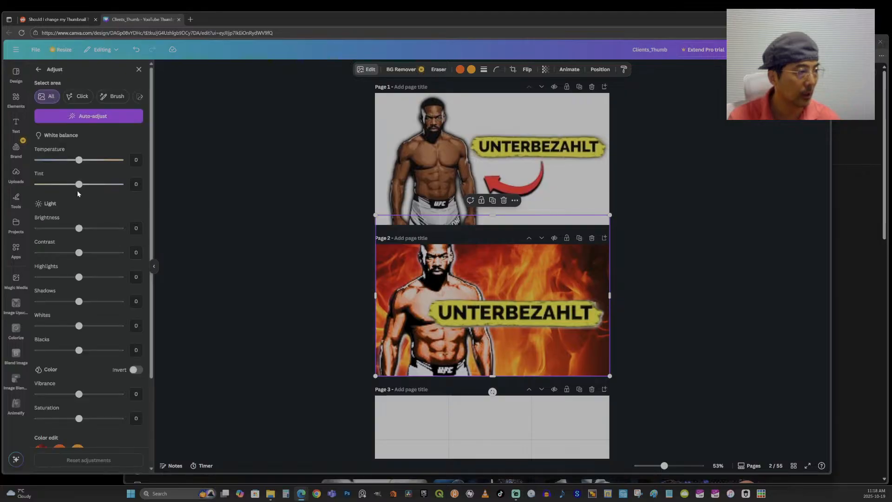
drag(80, 253, 103, 259)
mouse_move(74, 228)
mouse_down()
mouse_move(44, 229)
mouse_move(124, 233)
mouse_move(78, 227)
mouse_up()
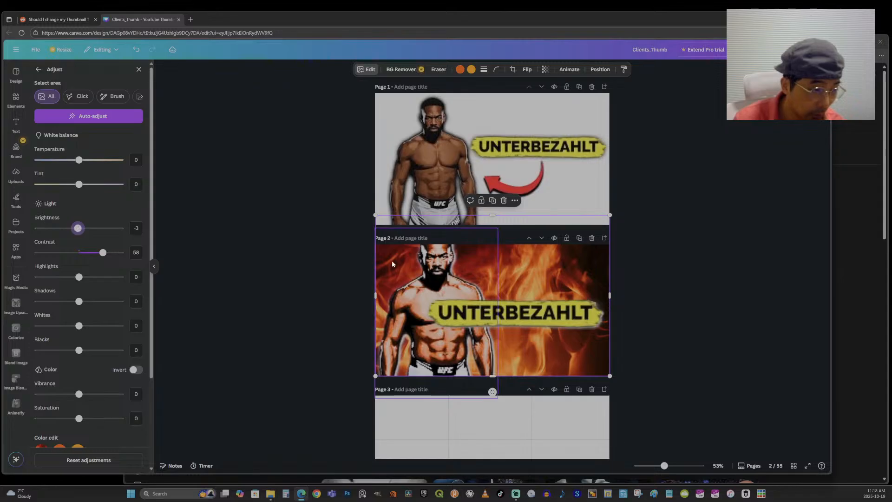
Set the UNTERBEZAHLT banner's sharpness to 100 and its clarity to 71 on page 2.
click(469, 312)
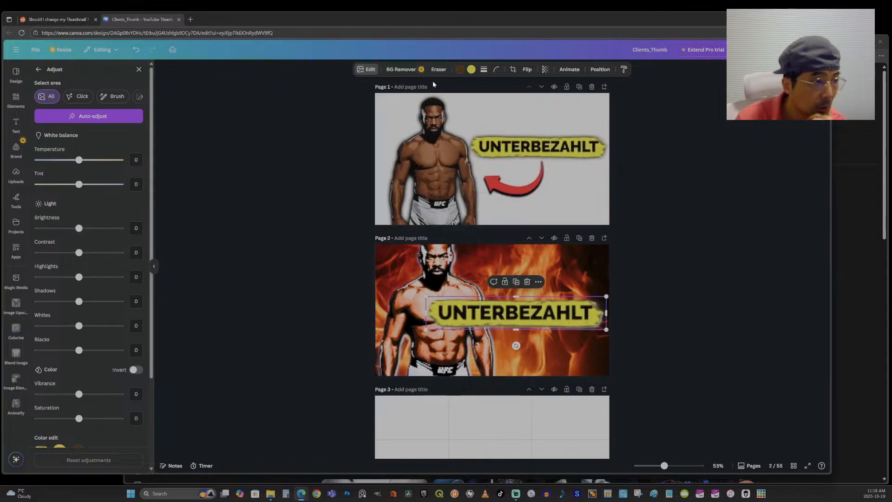
click(370, 71)
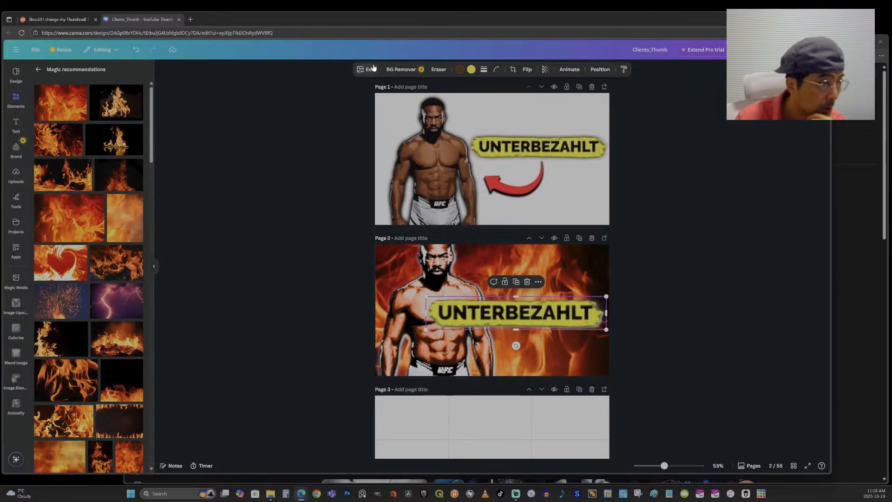
click(371, 69)
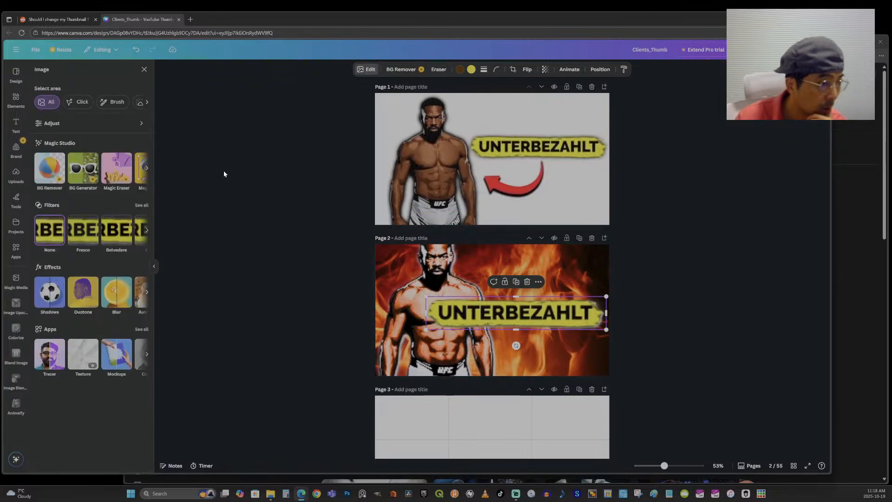
click(102, 124)
scroll(105, 336, down, 5)
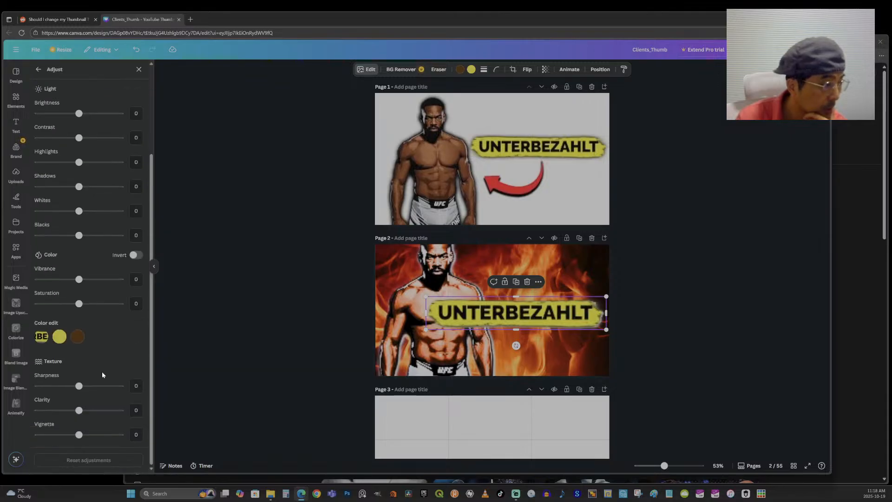
drag(81, 392, 201, 393)
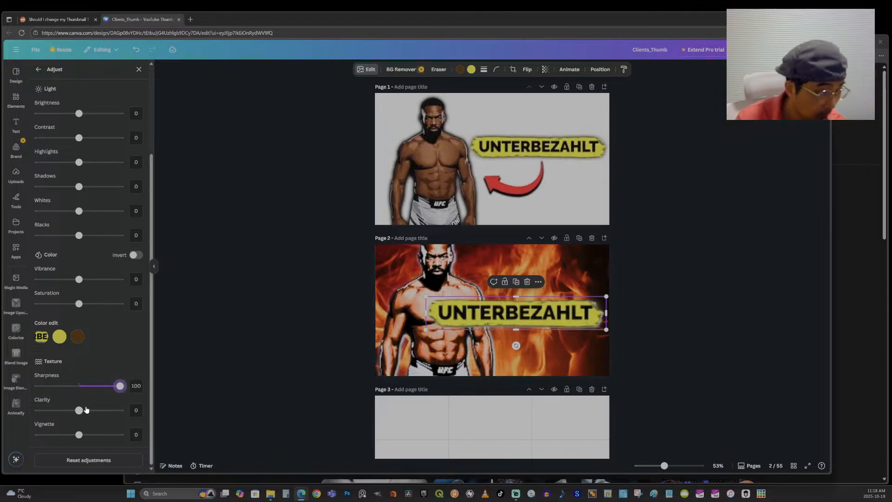
drag(79, 411, 109, 406)
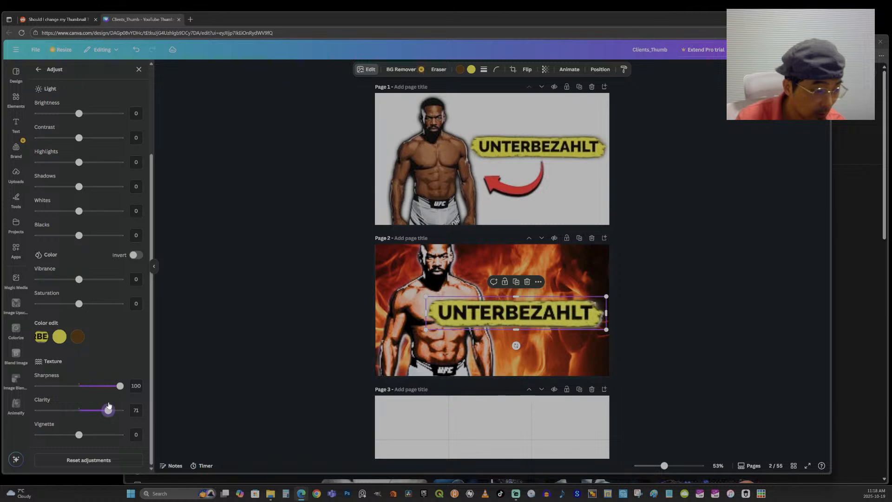
scroll(109, 218, up, 3)
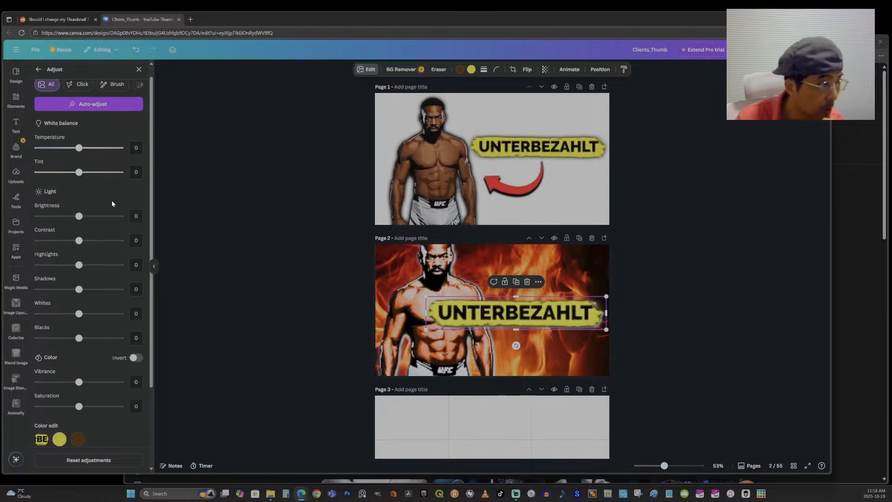
Apply a yellow Glow shadow to the UNTERBEZAHLT banner with size 27 and intensity 74.
click(39, 70)
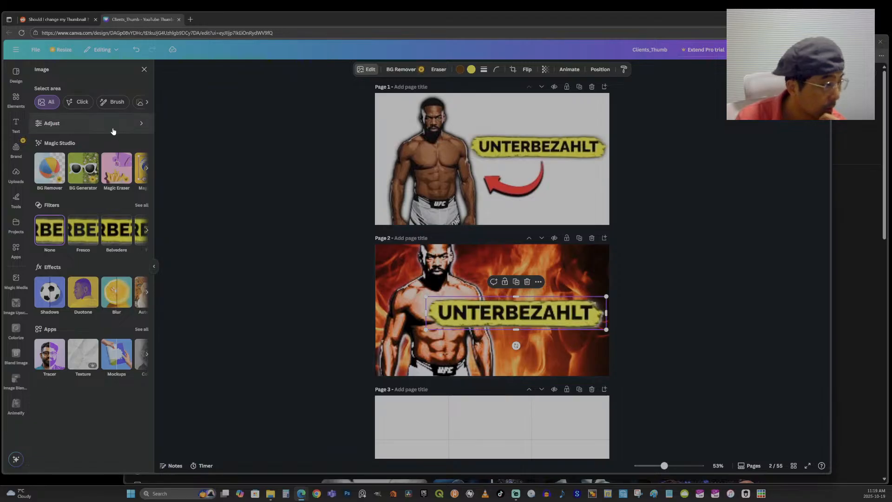
click(46, 295)
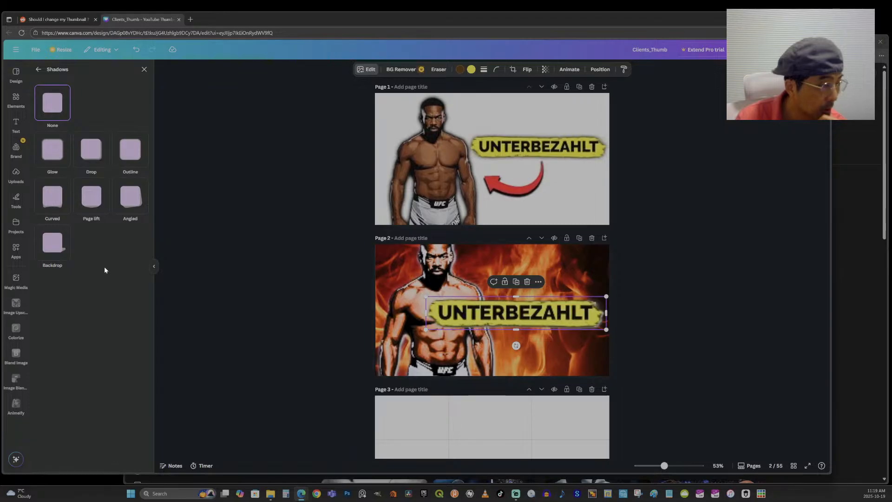
click(53, 150)
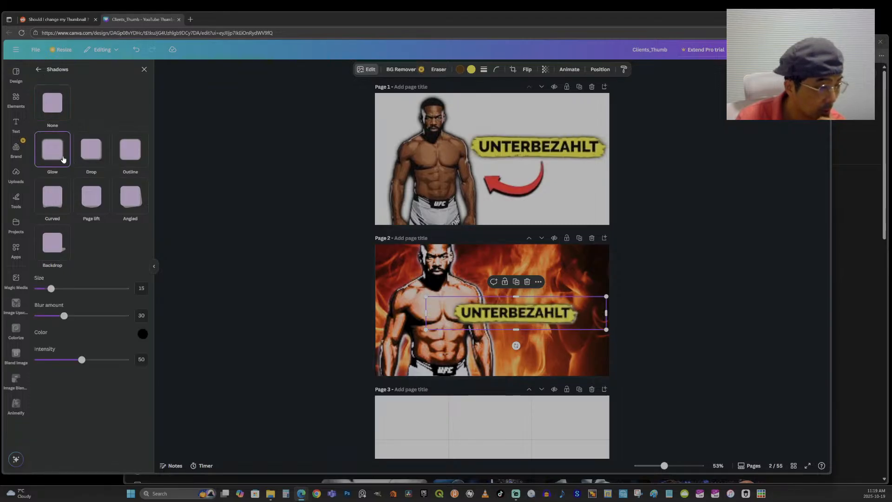
click(143, 334)
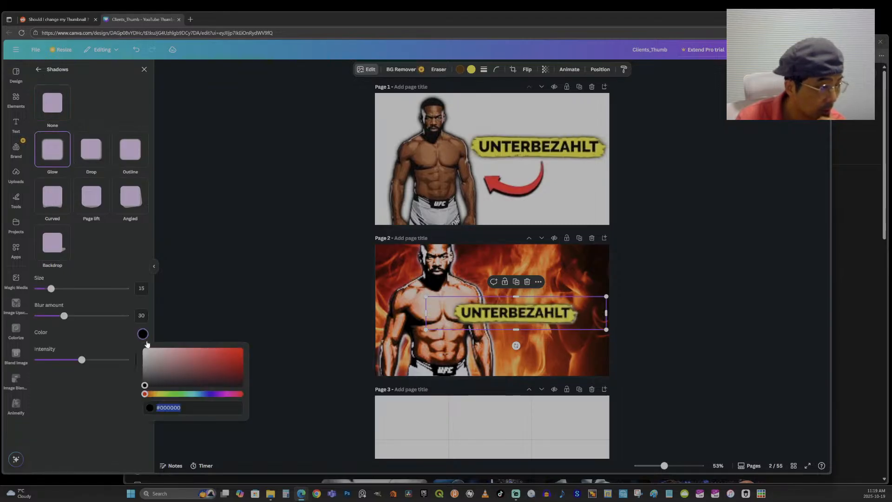
click(168, 368)
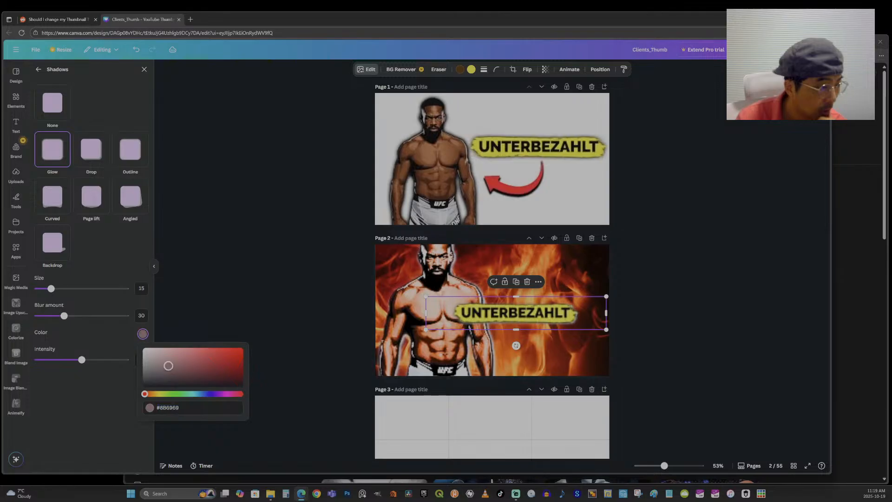
click(158, 395)
drag(168, 370, 202, 331)
mouse_move(51, 289)
mouse_down()
mouse_move(127, 289)
mouse_move(62, 290)
mouse_up()
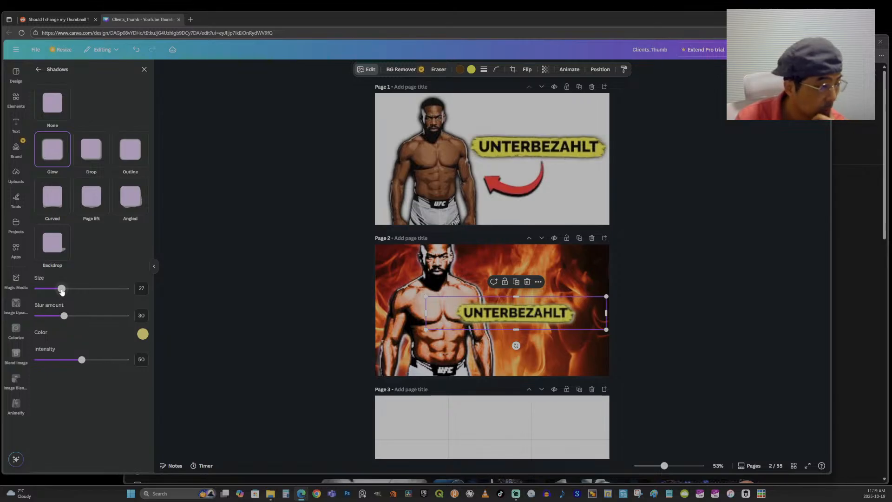
drag(81, 360, 103, 355)
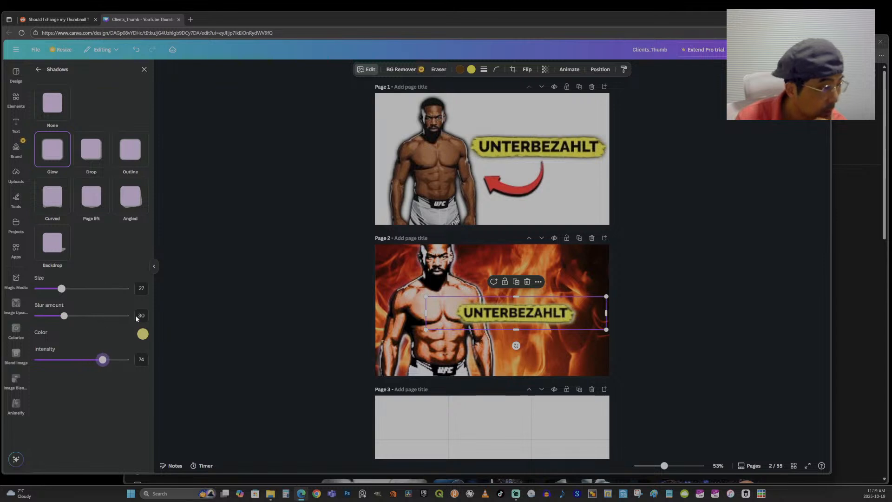
Change the banner's glow color to a vivid purple, #9A25F6.
click(142, 334)
drag(158, 398, 218, 395)
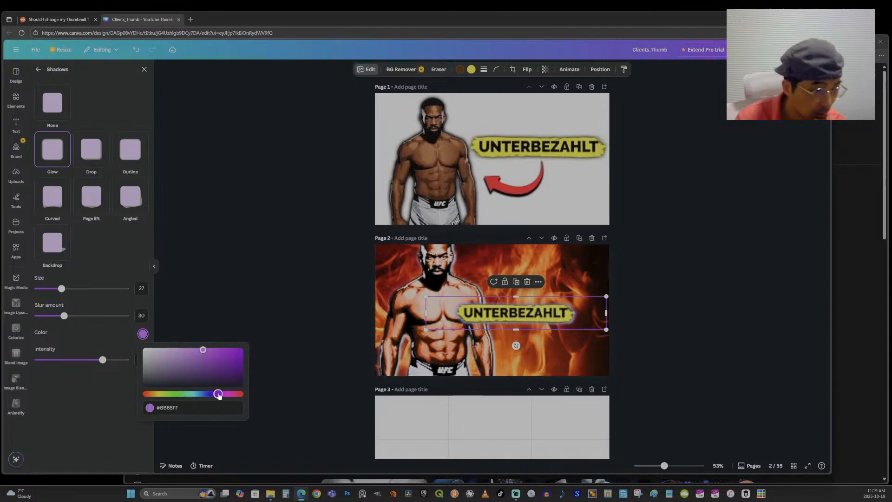
drag(219, 395, 221, 396)
drag(221, 395, 221, 395)
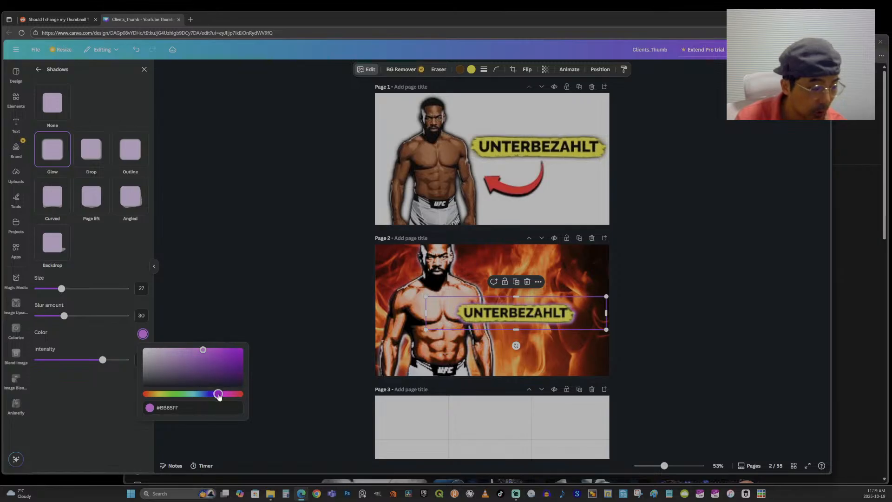
drag(203, 349, 226, 351)
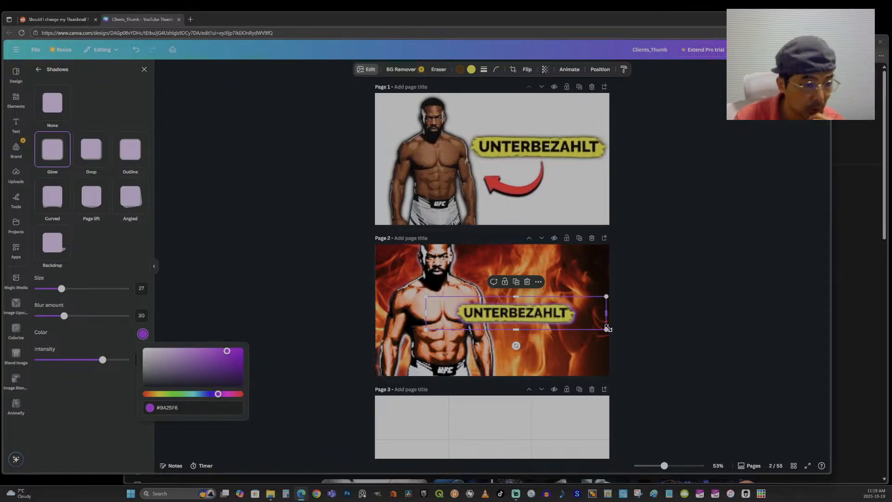
Enlarge the glowing UNTERBEZAHLT banner and reposition it across the fighter's chest toward the page's right side, and deselect it.
drag(608, 329, 646, 338)
drag(583, 319, 563, 319)
drag(627, 339, 636, 340)
drag(577, 321, 575, 322)
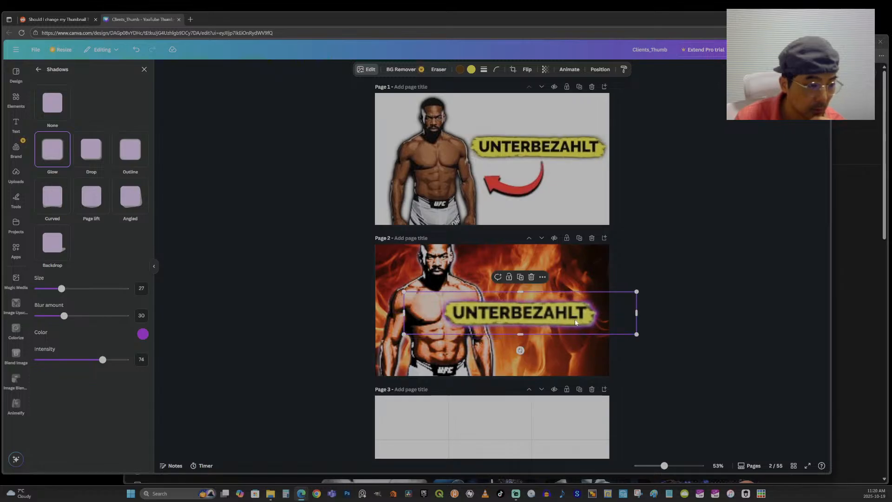
click(697, 301)
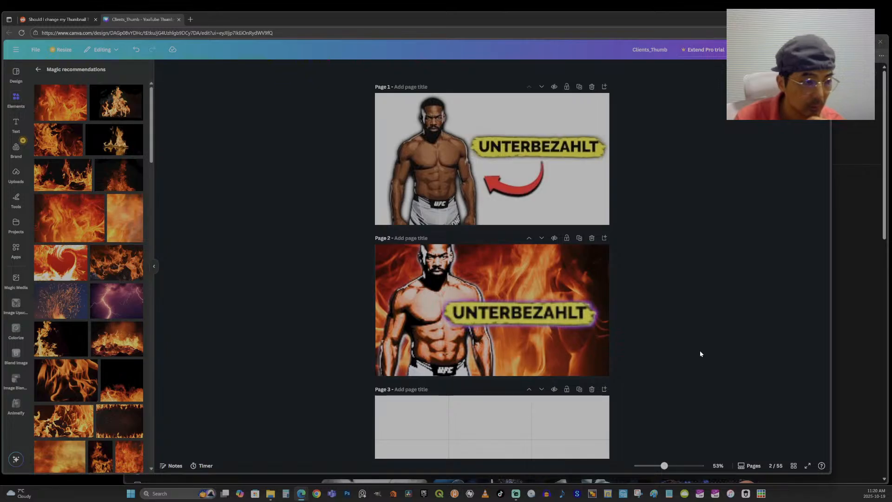
Check page 2 at thumbnail size, enlarge the flames photo to about 1,525 × 1,046 and nudge it to cover the page.
drag(666, 466, 628, 465)
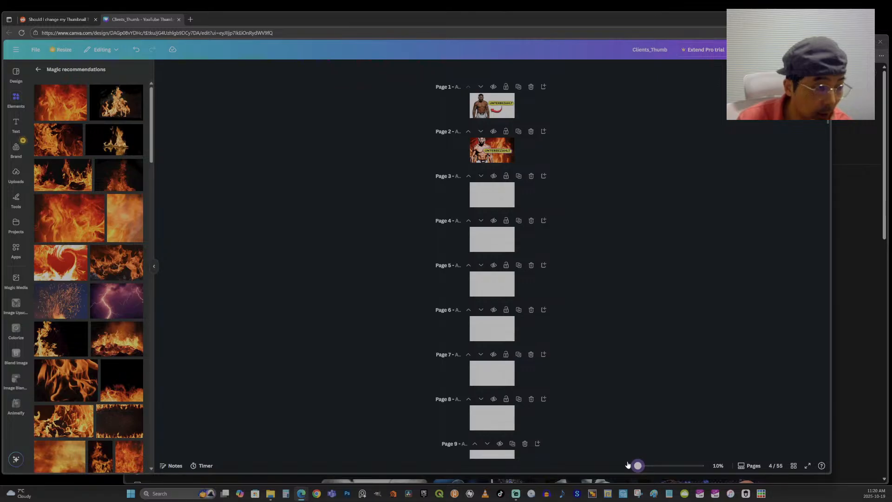
drag(633, 465, 649, 465)
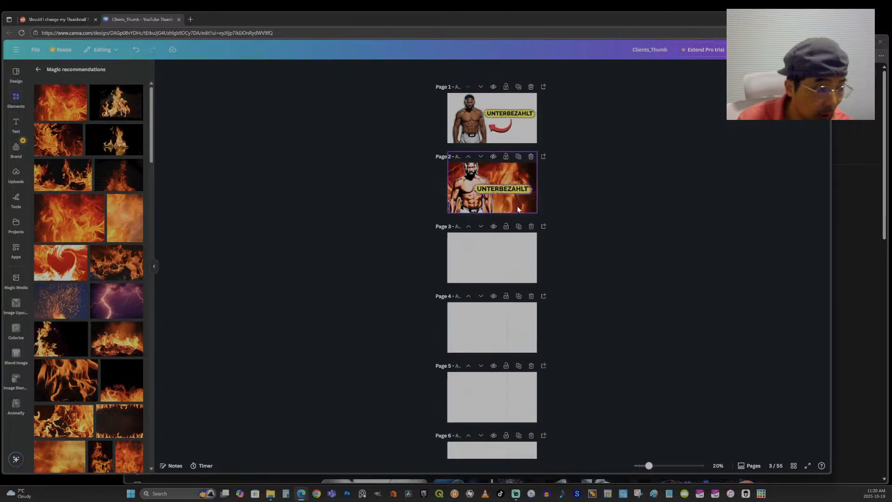
click(524, 210)
drag(537, 214, 551, 232)
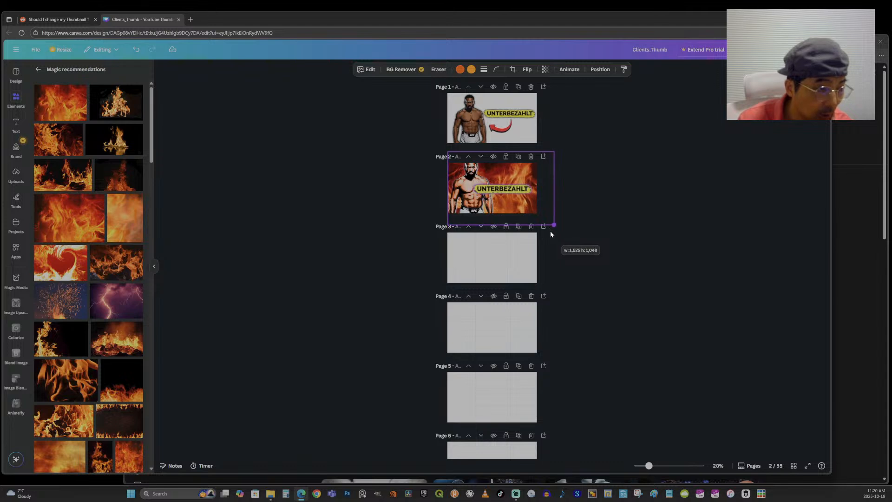
drag(447, 188, 445, 188)
mouse_move(542, 200)
mouse_down()
mouse_move(496, 203)
mouse_move(540, 202)
mouse_up()
click(604, 213)
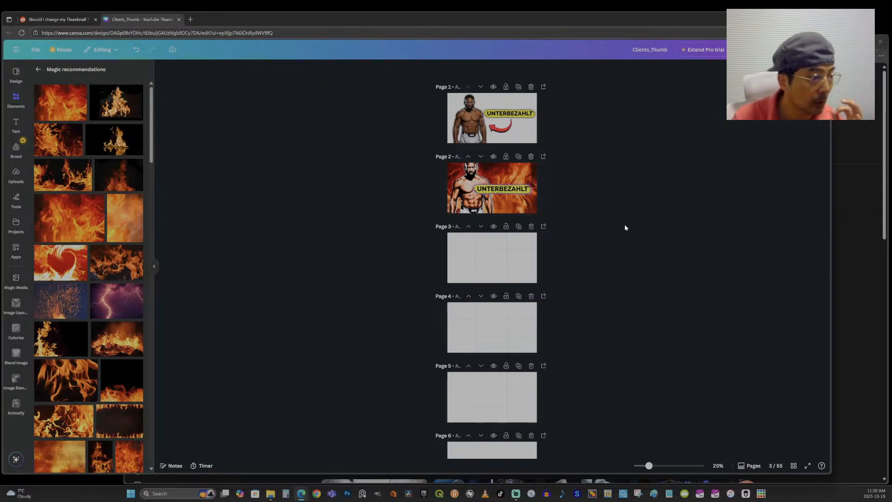
Change page 3's background color to dark gray from the document colors and deselect the page.
click(517, 272)
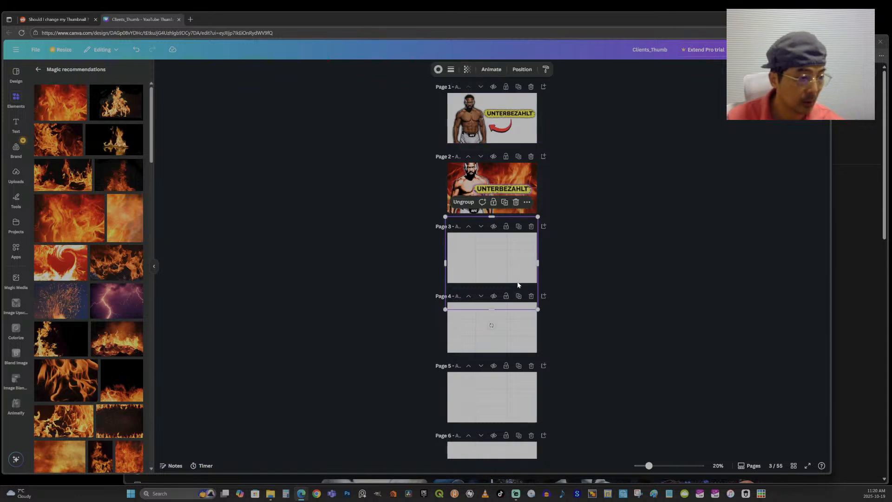
click(522, 70)
click(105, 153)
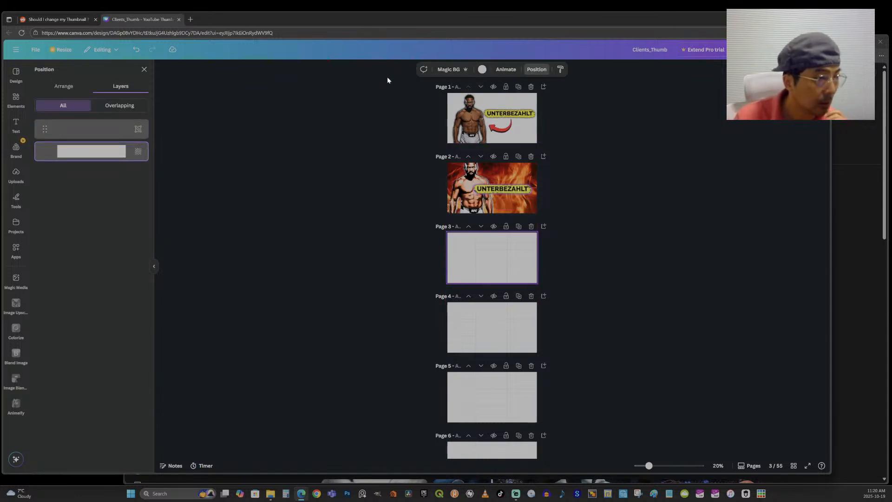
click(482, 70)
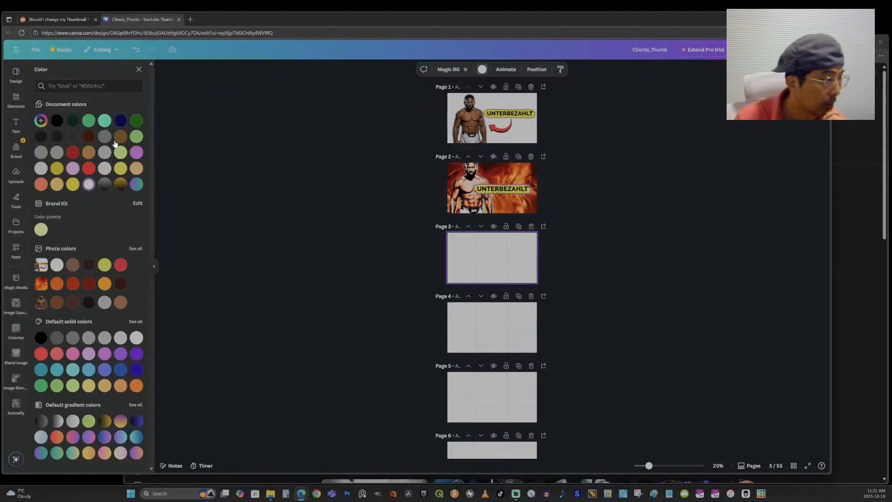
click(41, 137)
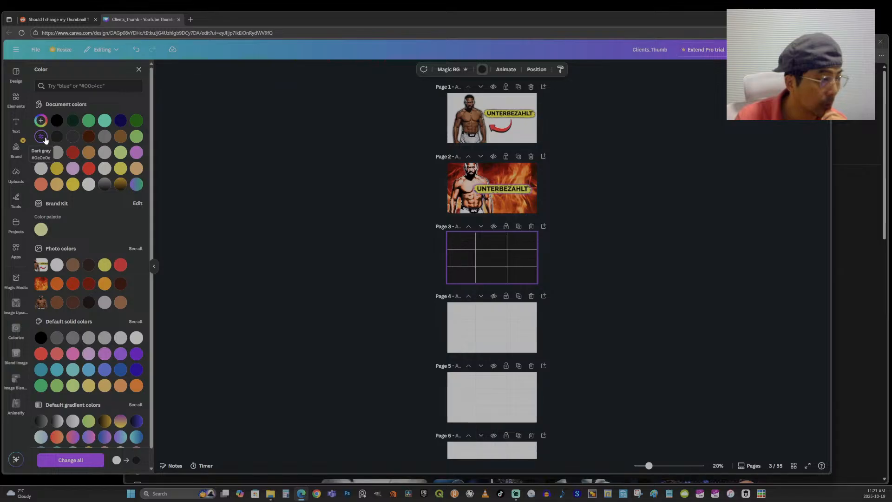
click(416, 303)
Compare the thumbnails on pages 1 and 2 at different zoom levels, and view the channel's videos and the post-fight face image results.
drag(654, 465, 674, 465)
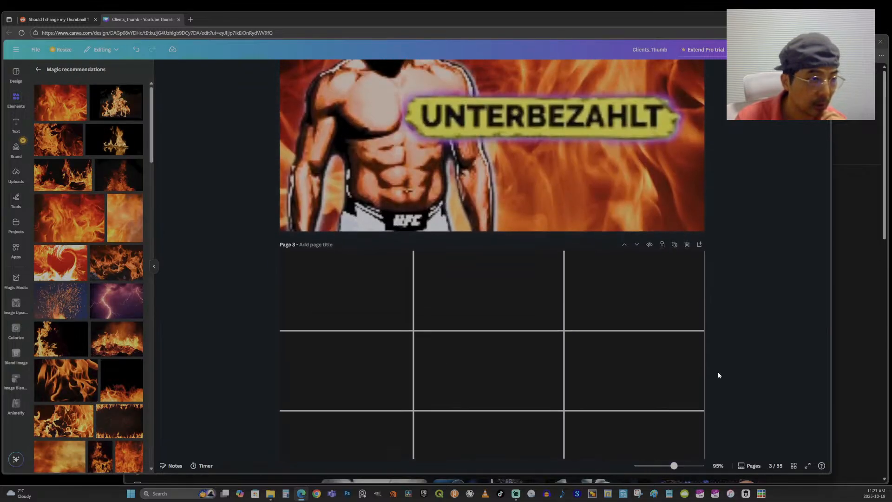
scroll(718, 373, up, 3)
scroll(718, 372, down, 2)
drag(674, 466, 657, 466)
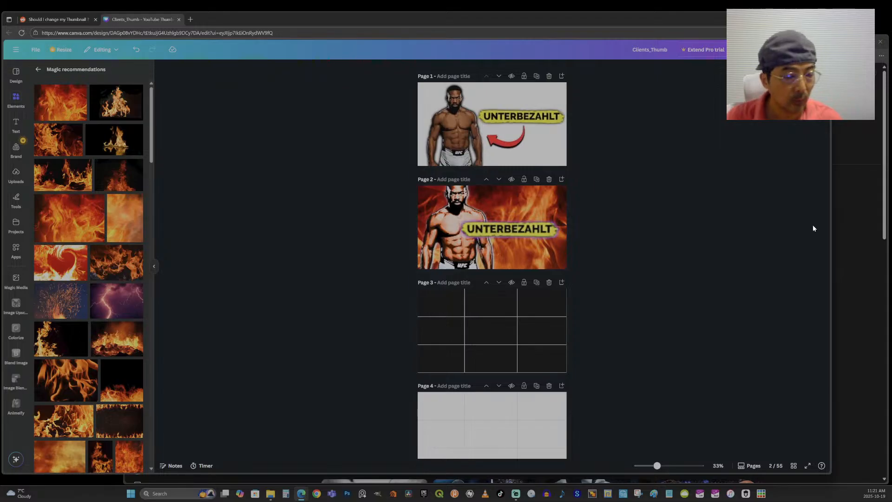
key(alt+Tab)
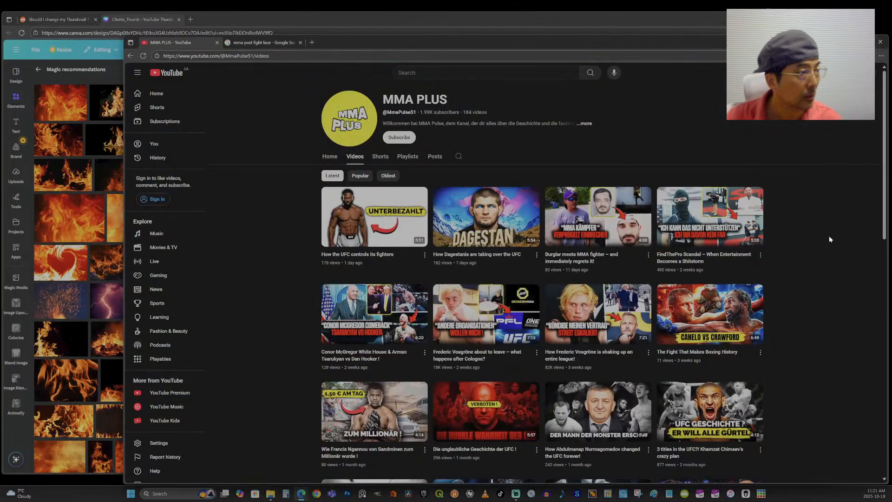
click(258, 43)
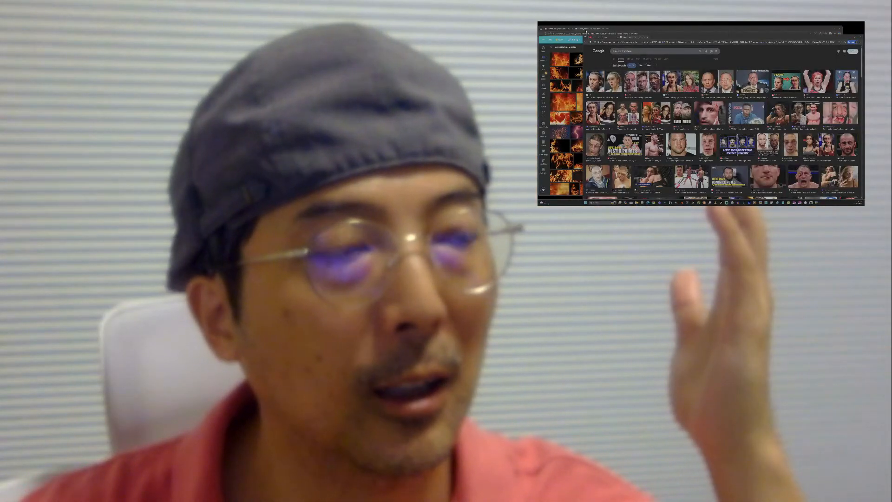
click(581, 32)
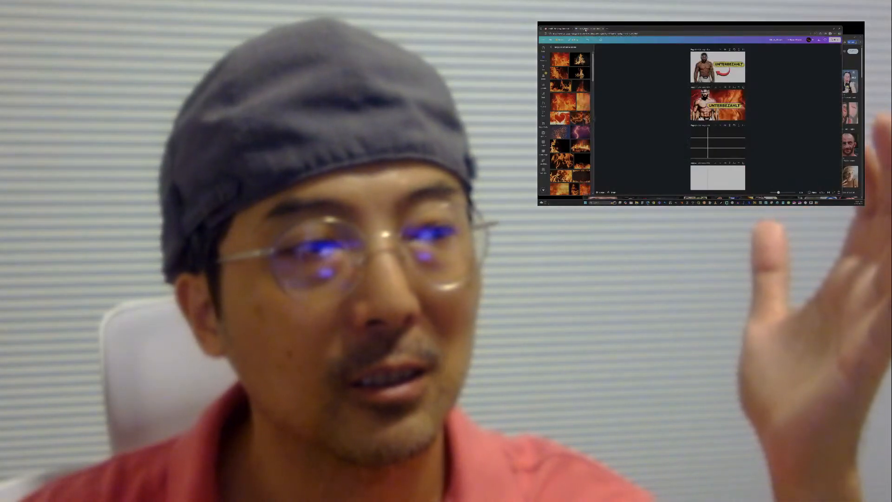
click(783, 193)
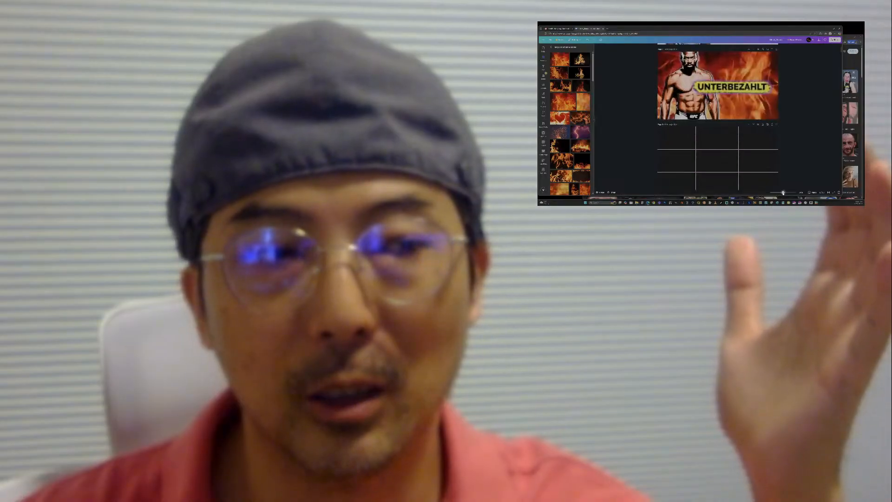
scroll(795, 175, up, 4)
scroll(795, 176, down, 1)
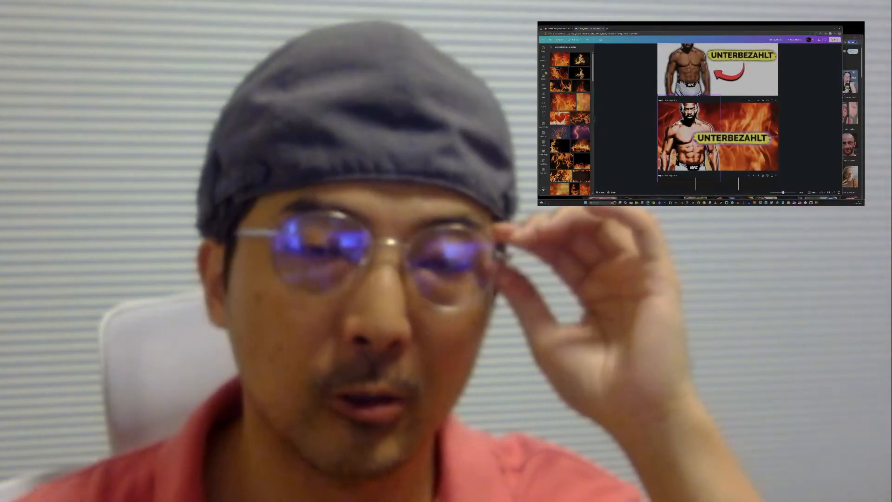
scroll(718, 116, down, 1)
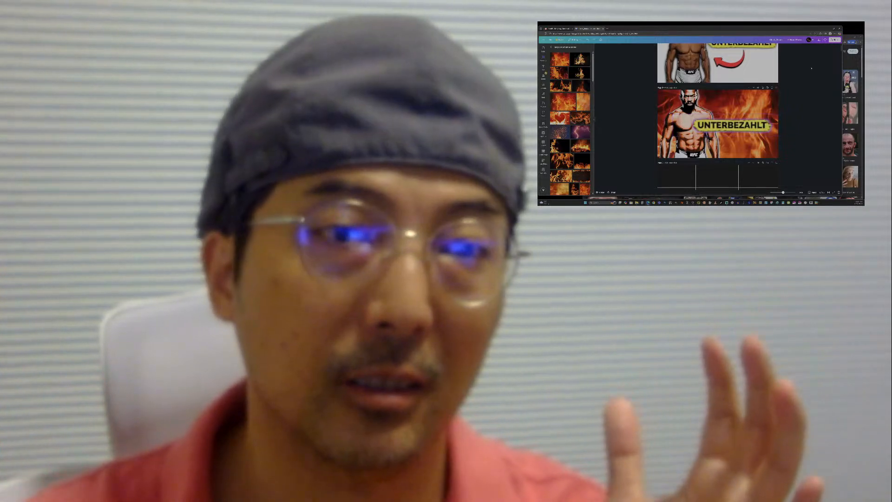
click(852, 61)
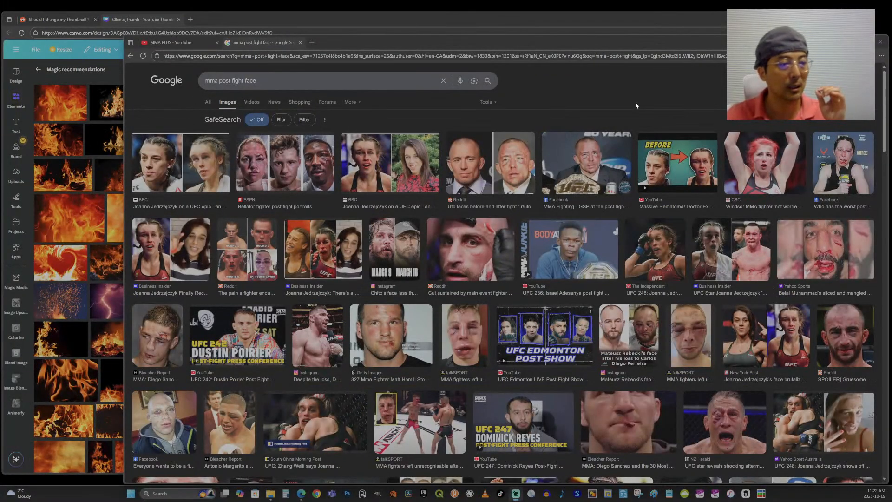
Switch back to the Canva design and duplicate the dark page 3 with its grid.
click(590, 21)
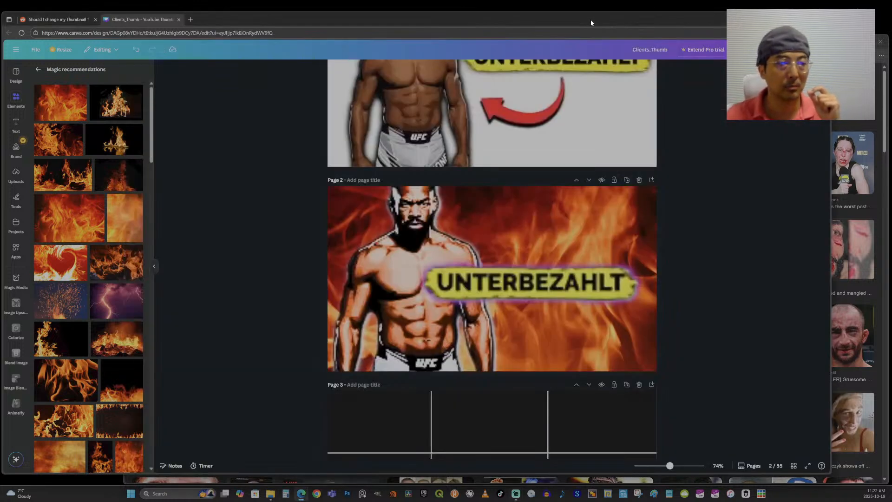
scroll(732, 194, down, 5)
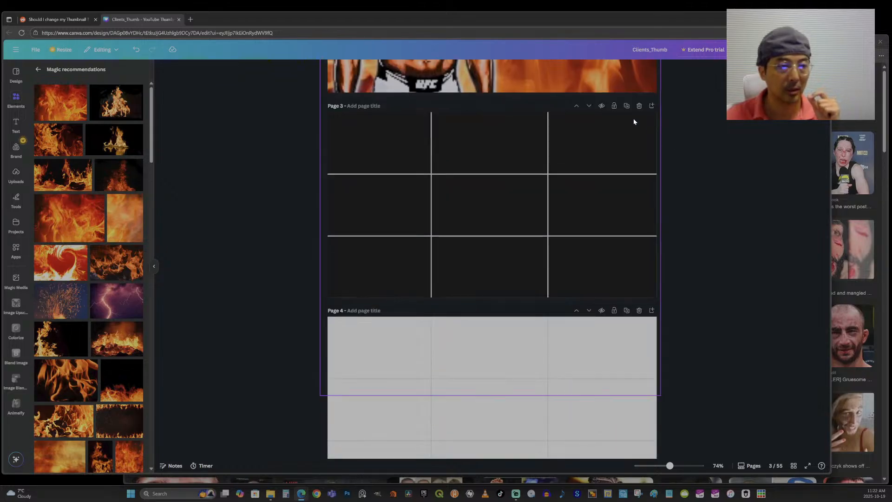
click(627, 107)
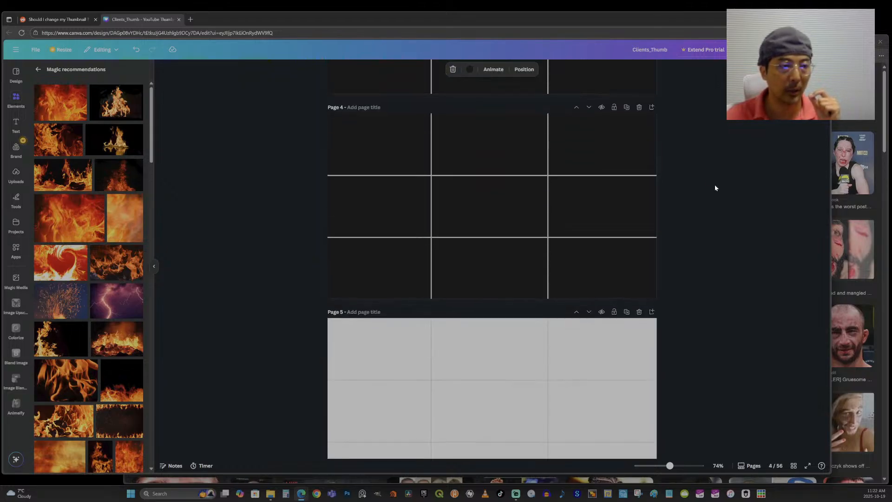
Copy the glowing UNTERBEZAHLT banner from page 2, paste it onto the dark page 4, center it on the page and deselect it.
scroll(717, 186, up, 4)
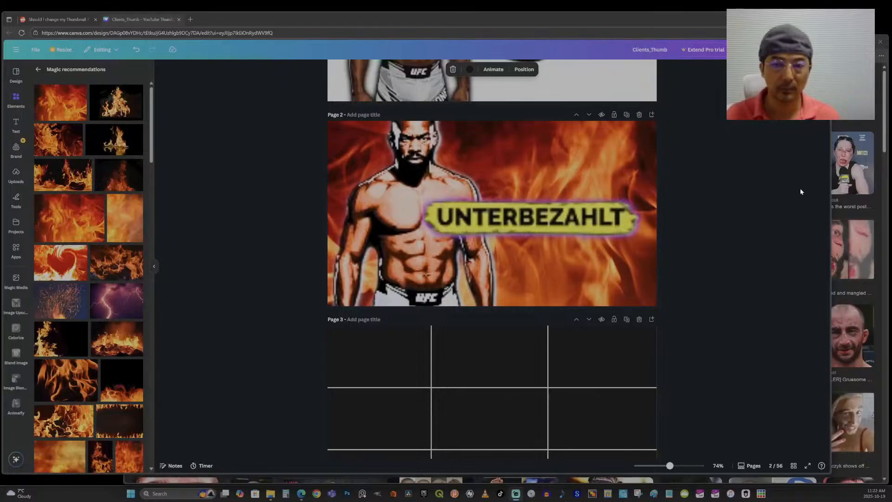
scroll(559, 139, down, 3)
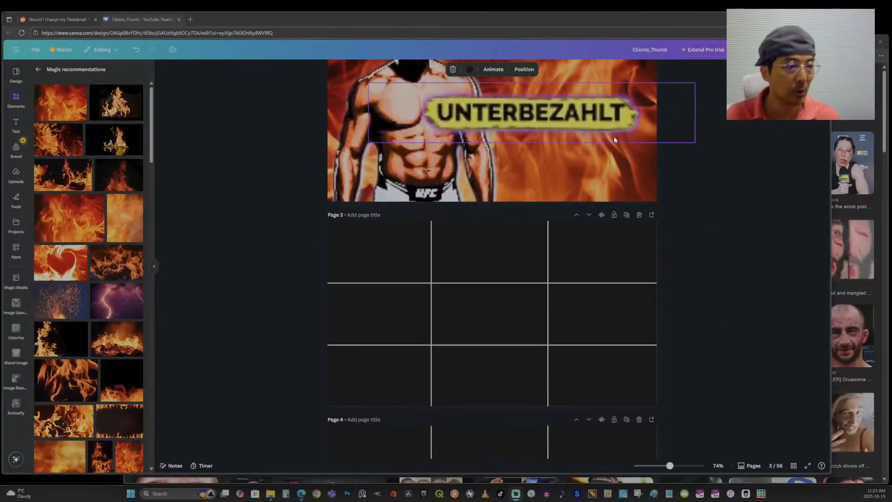
click(559, 115)
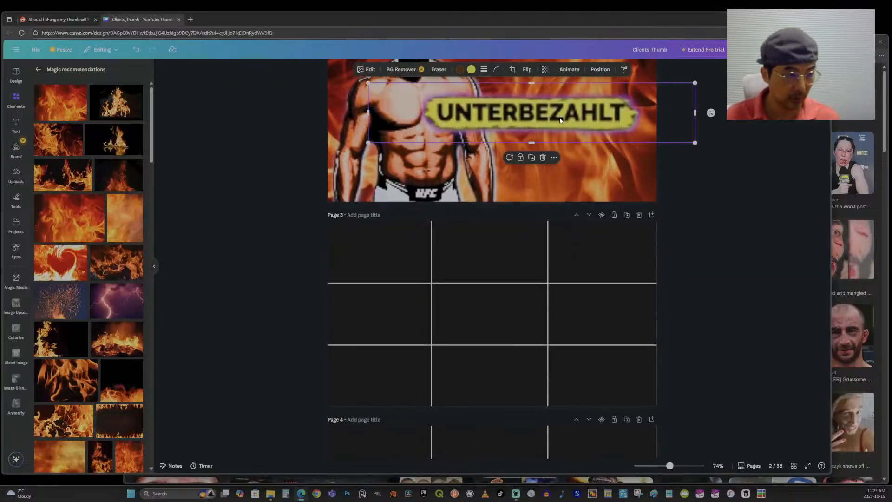
click(503, 288)
scroll(502, 288, down, 5)
click(500, 316)
key(ctrl+v)
drag(526, 320, 487, 311)
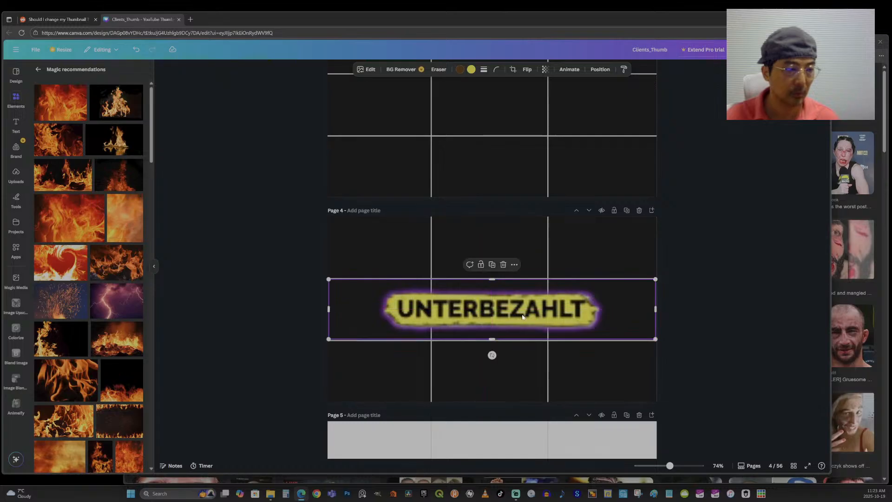
click(693, 291)
Switch to the Google image results for "mma post fight face" and examine several photos of fighters' injured faces.
scroll(693, 292, up, 5)
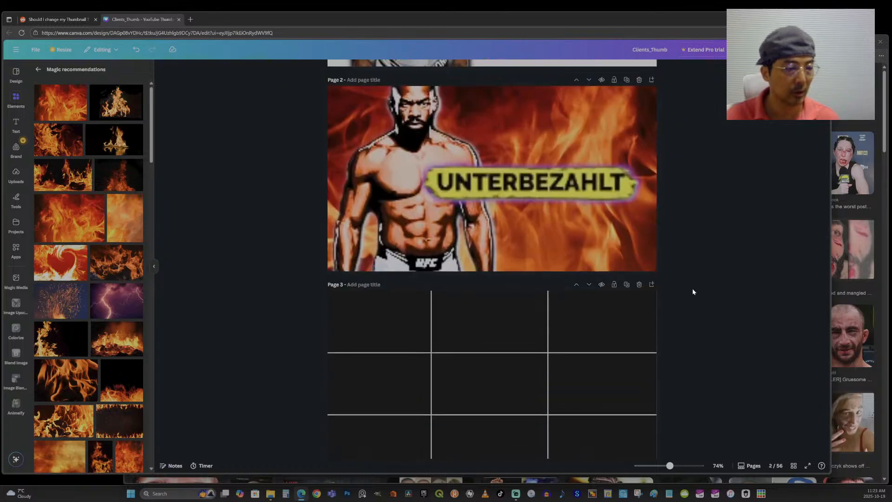
scroll(692, 292, down, 1)
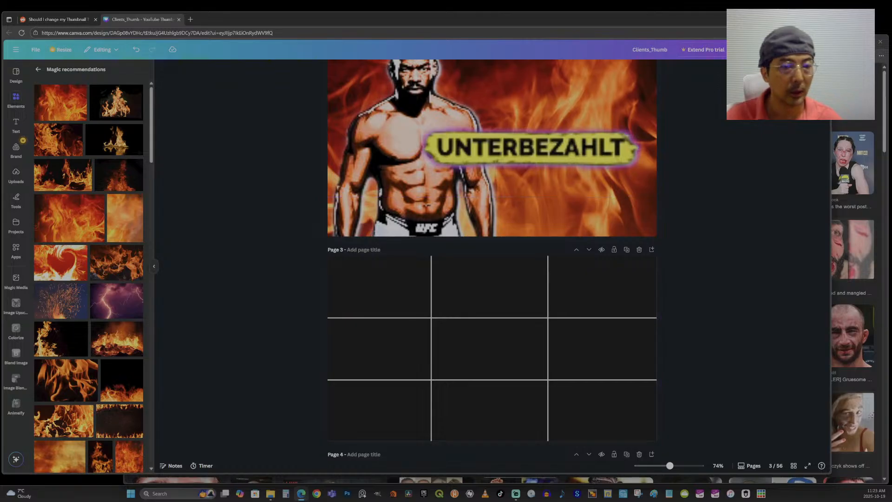
click(854, 88)
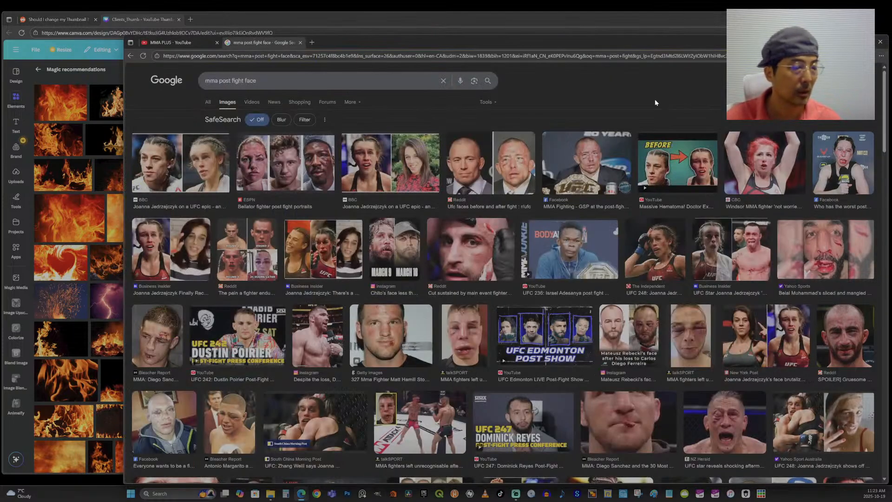
click(840, 155)
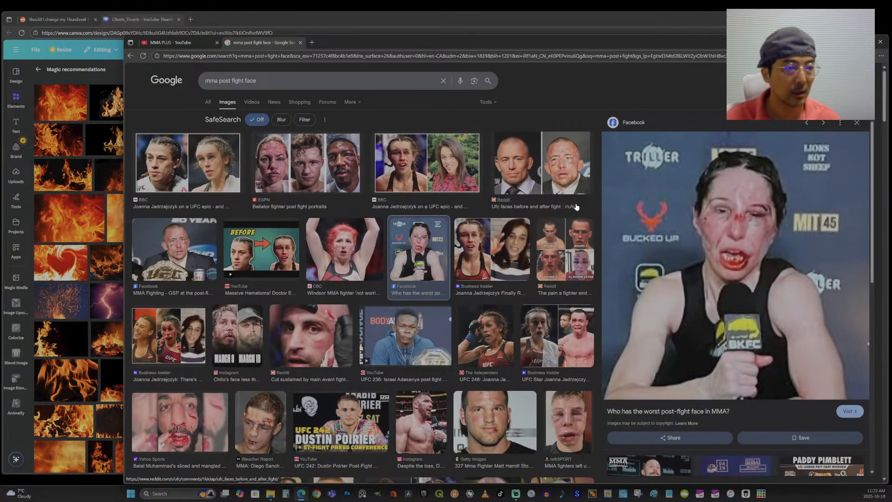
click(476, 254)
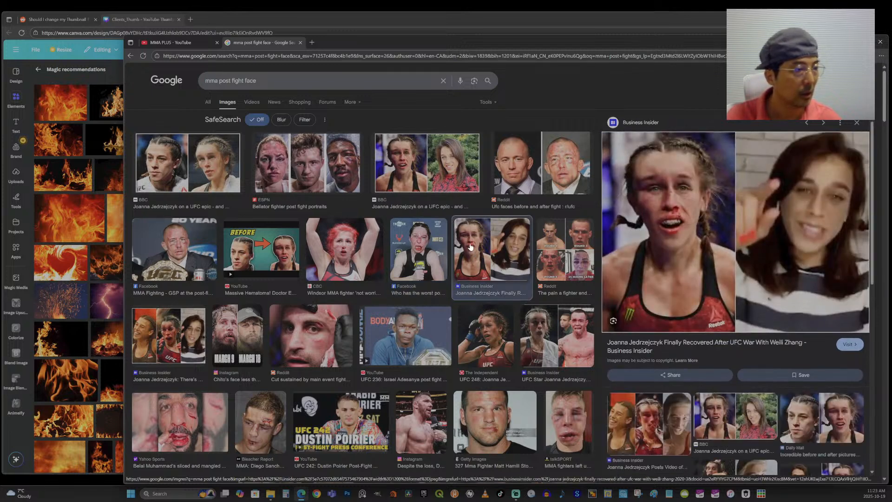
scroll(470, 247, down, 1)
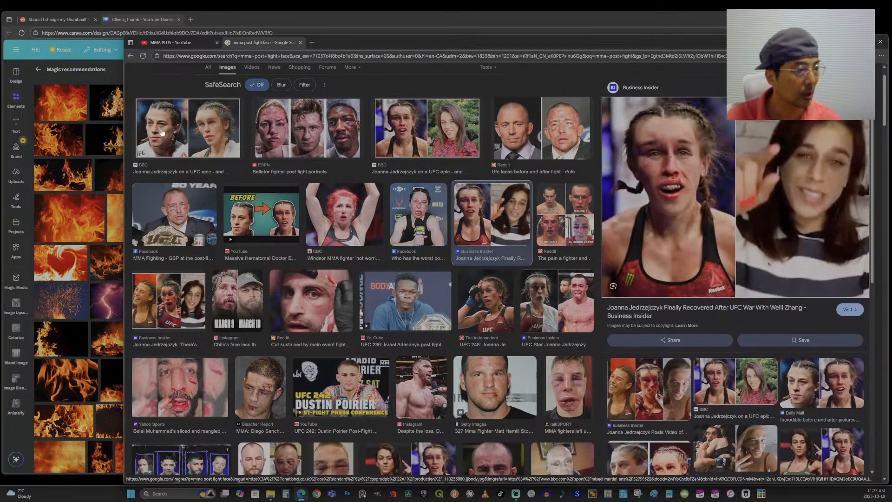
click(192, 151)
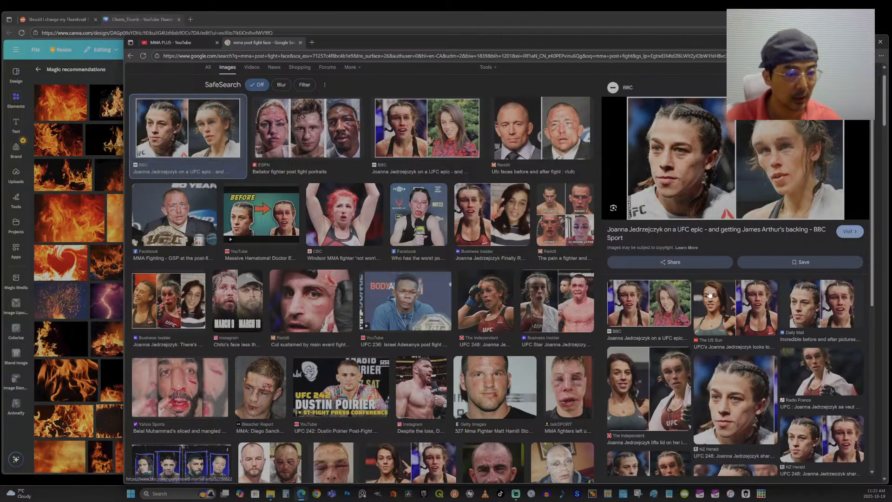
scroll(707, 300, down, 2)
click(680, 331)
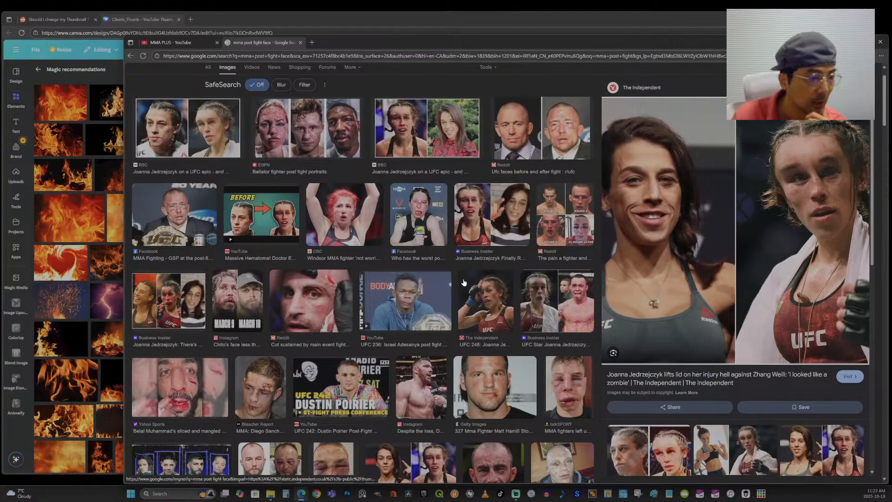
click(510, 321)
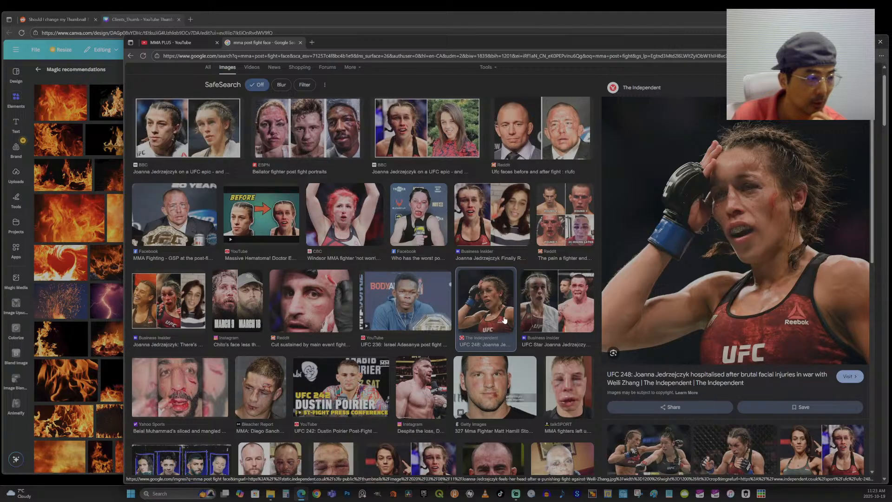
scroll(499, 316, down, 2)
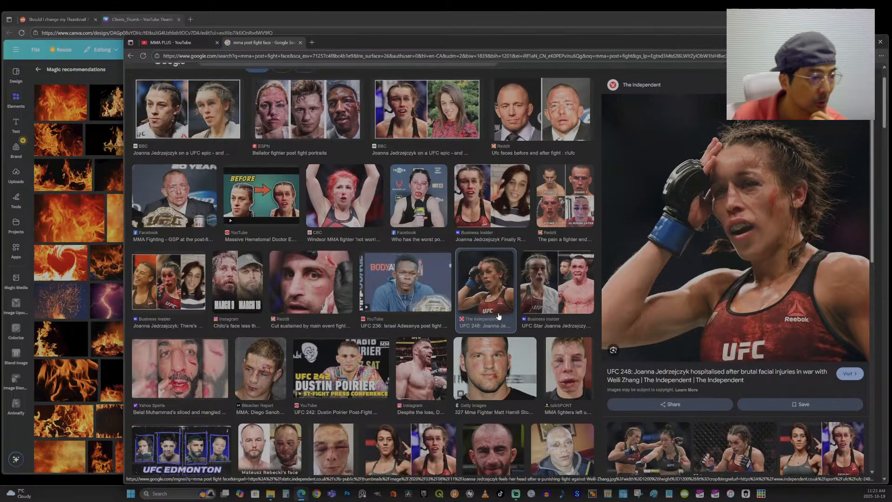
scroll(499, 316, down, 1)
scroll(703, 308, down, 3)
scroll(703, 308, down, 1)
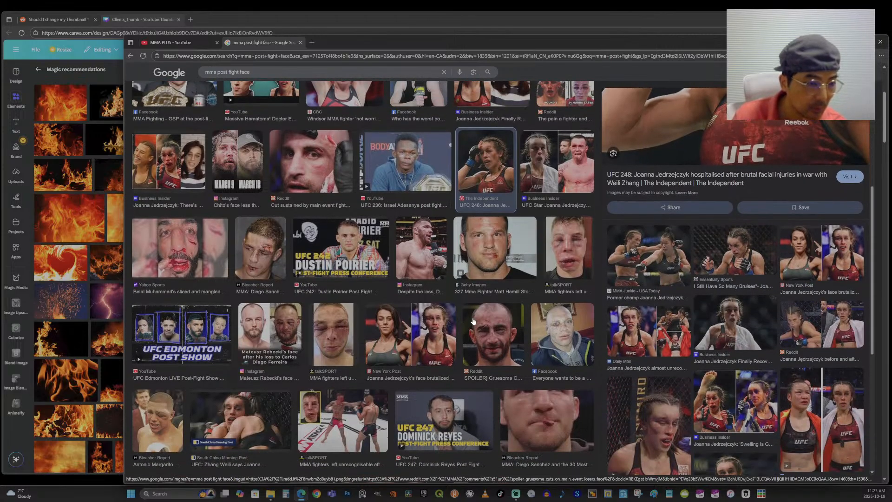
Open the MMA Junkie photo of two female fighters exchanging punches from the related images and copy the image.
scroll(473, 321, down, 1)
click(641, 268)
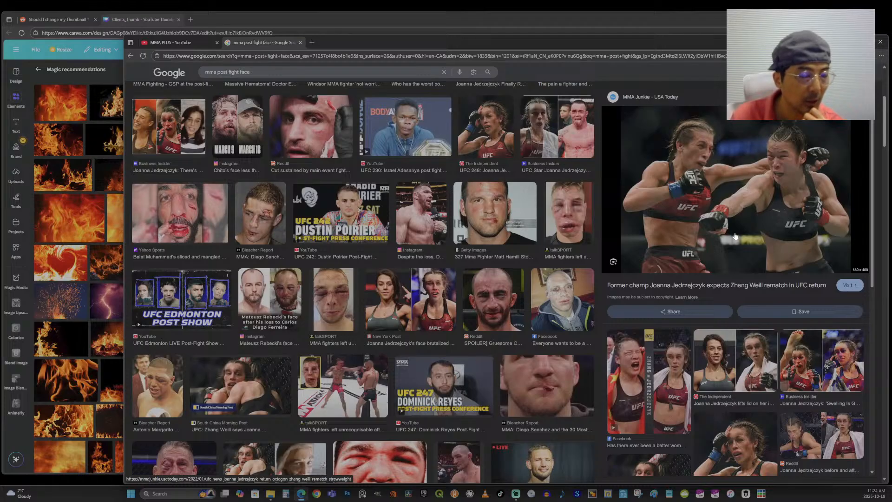
right_click(735, 188)
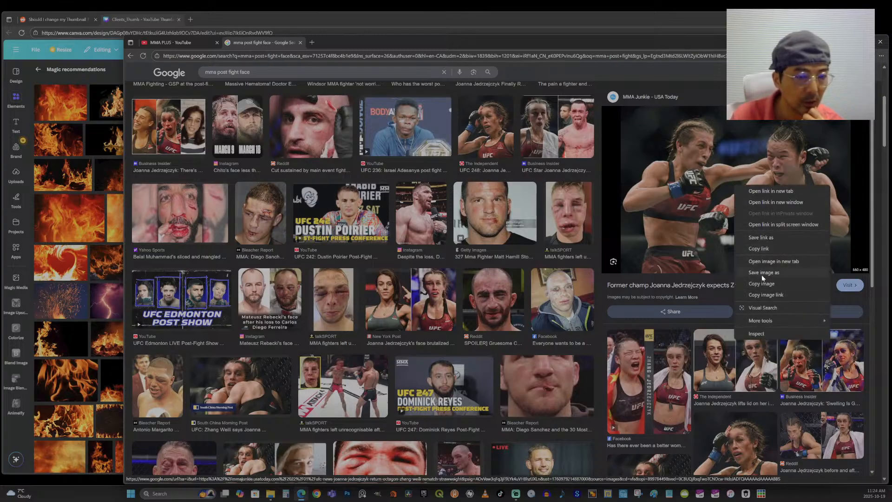
click(768, 285)
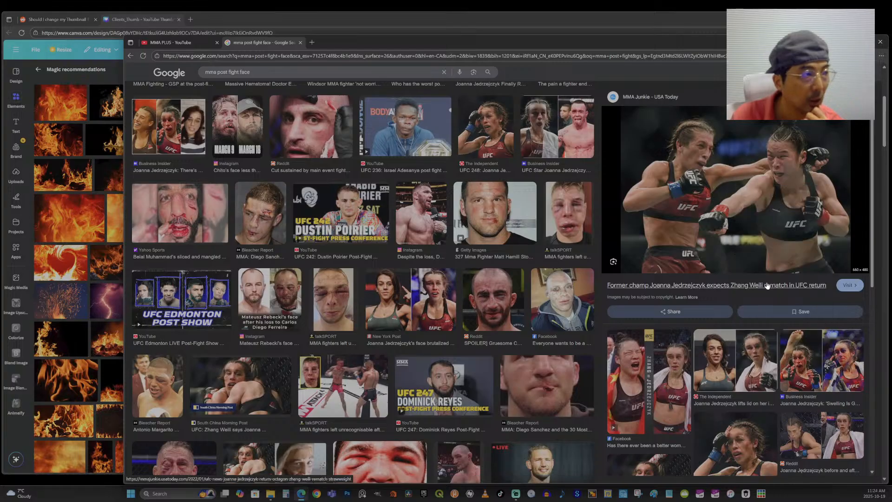
Switch back to the Canva design, duplicate page 4 with its UNTERBEZAHLT banner, and paste the copied fight photo onto page 4.
click(140, 21)
scroll(640, 268, down, 6)
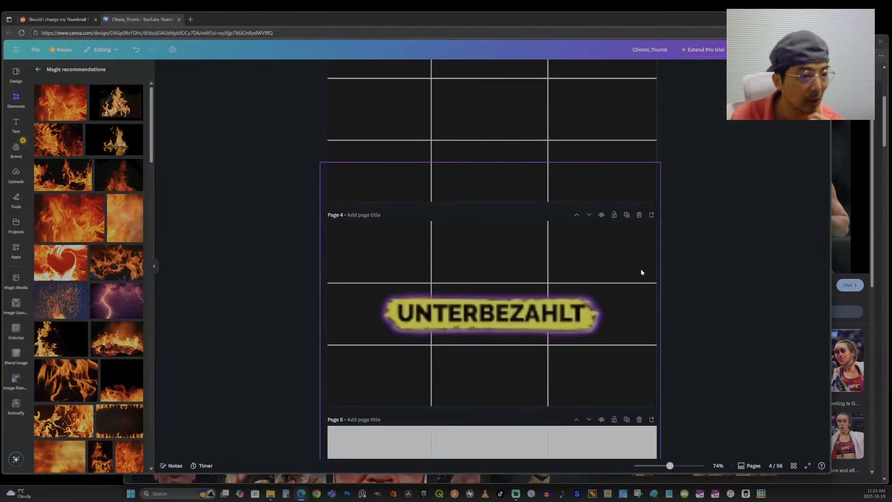
click(627, 140)
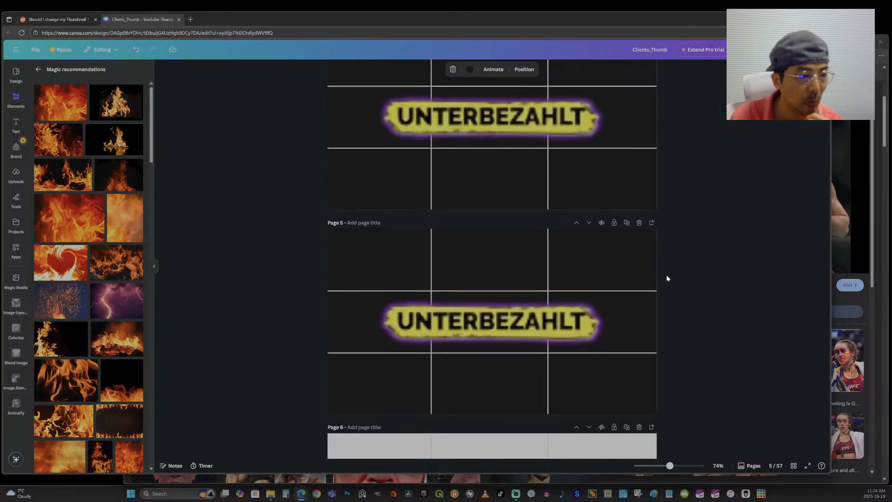
scroll(561, 132, up, 1)
click(483, 182)
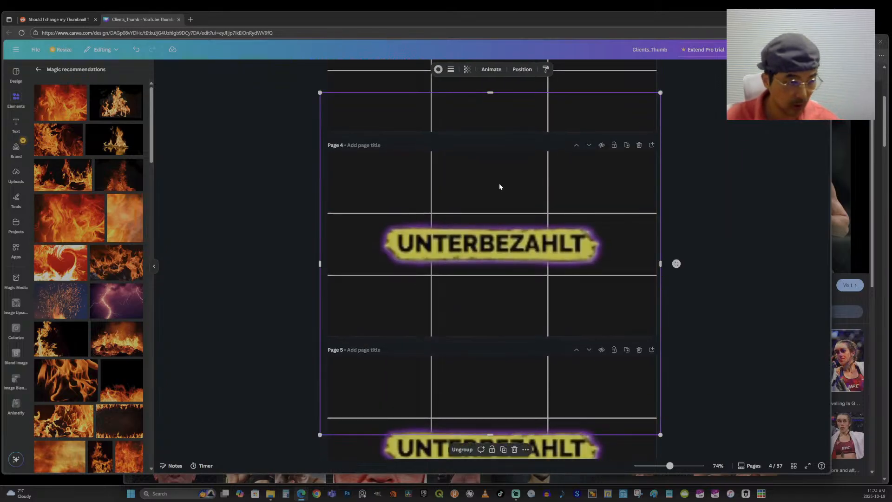
key(ctrl+v)
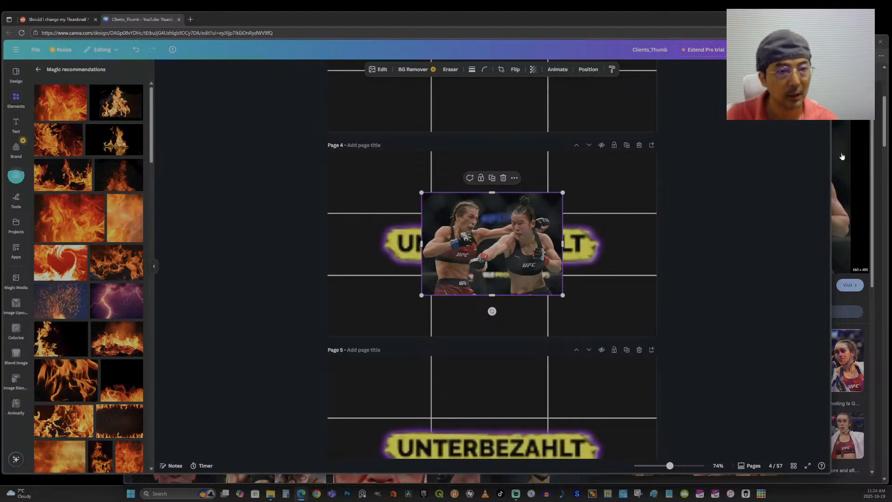
Switch to the Google image results and look through the post-fight photos and related images for another injured fighter.
click(837, 121)
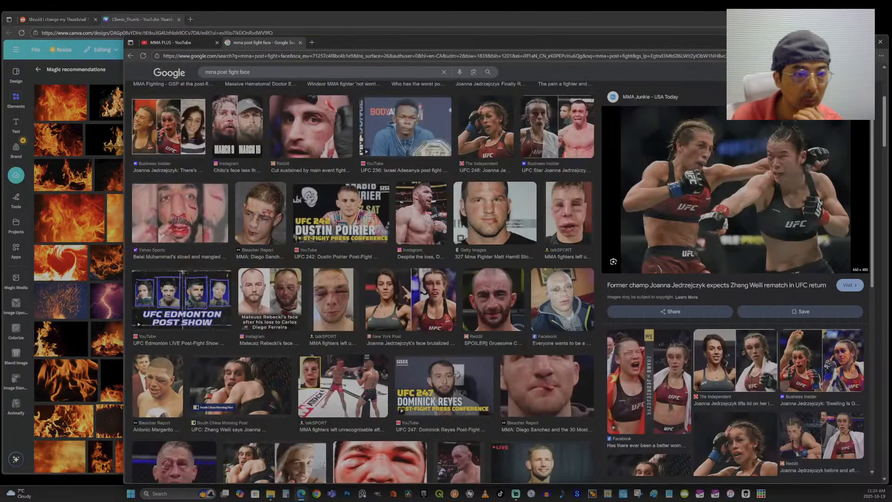
scroll(560, 261, up, 1)
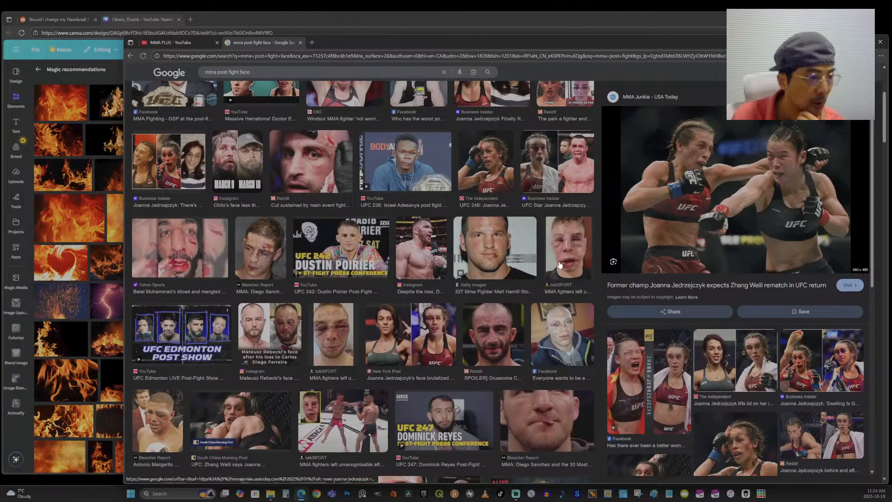
scroll(560, 265, up, 3)
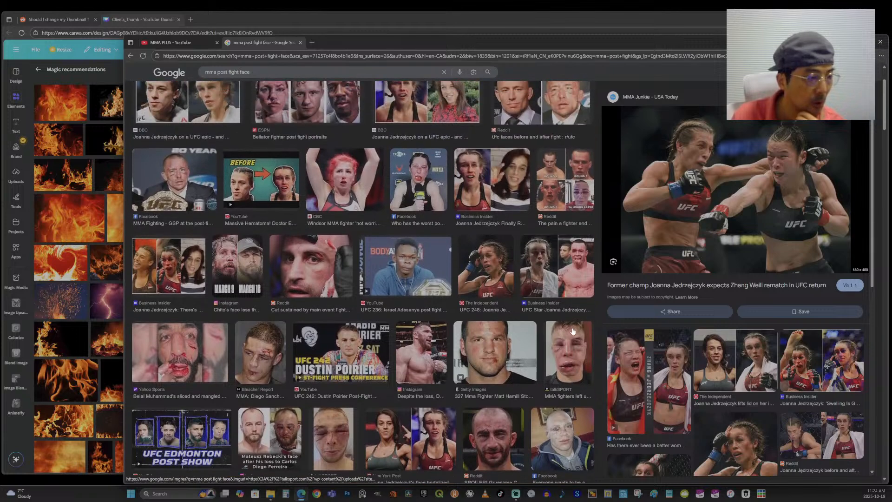
scroll(588, 365, up, 2)
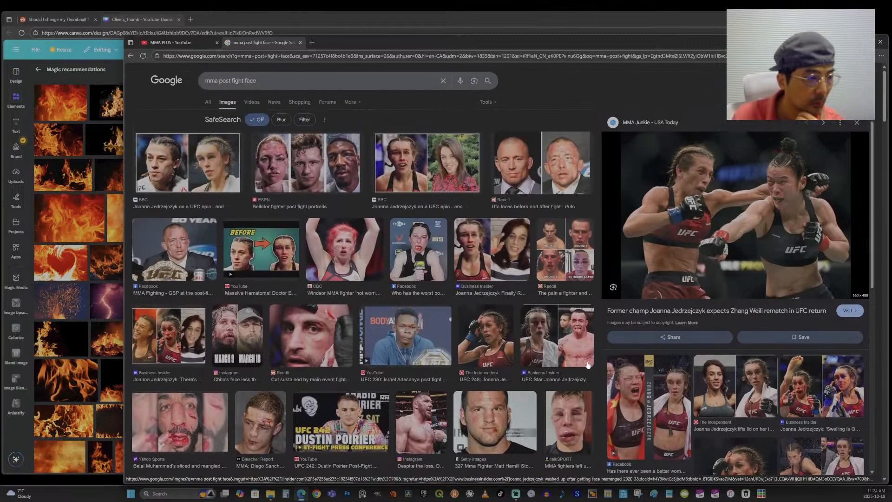
scroll(587, 365, down, 4)
scroll(749, 326, down, 3)
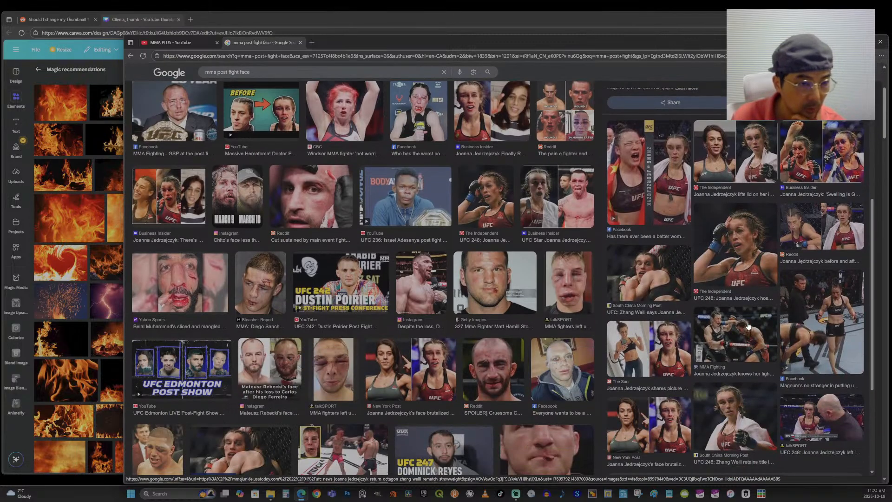
scroll(748, 326, up, 2)
scroll(748, 326, down, 1)
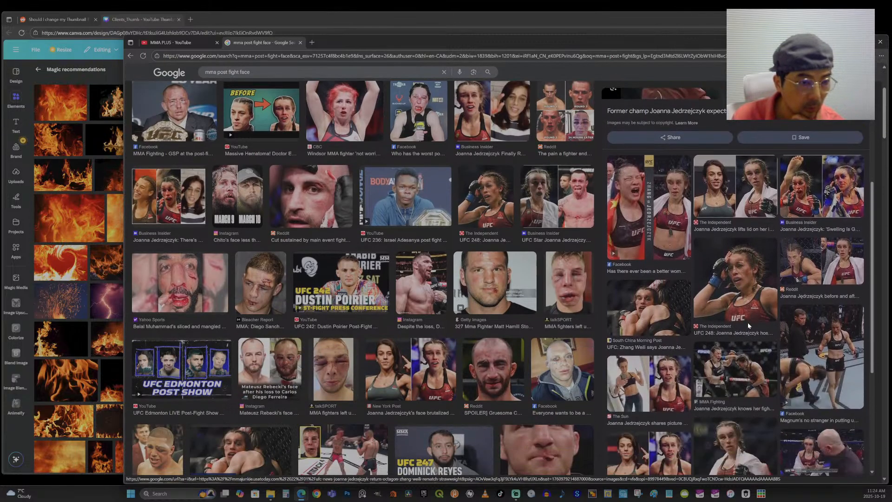
Preview The Independent's UFC 248 photo of the fighter holding her head and open the image in a new tab.
click(746, 294)
scroll(494, 262, down, 3)
scroll(494, 262, down, 4)
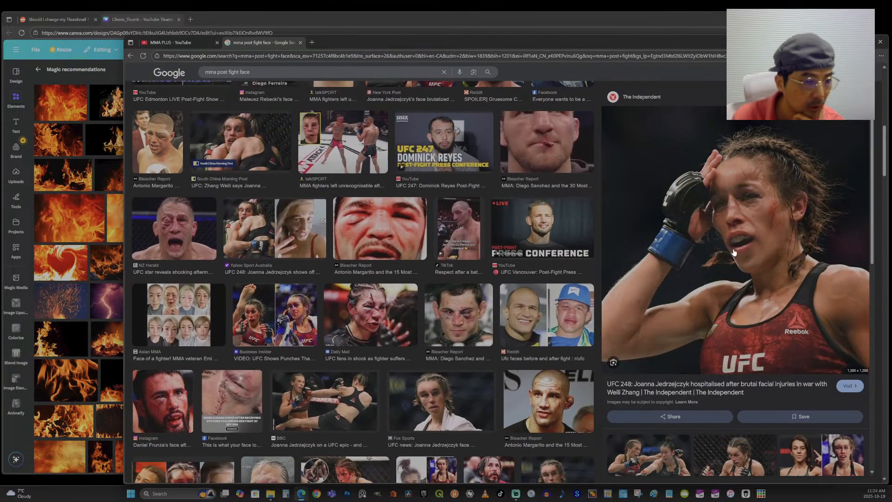
right_click(747, 248)
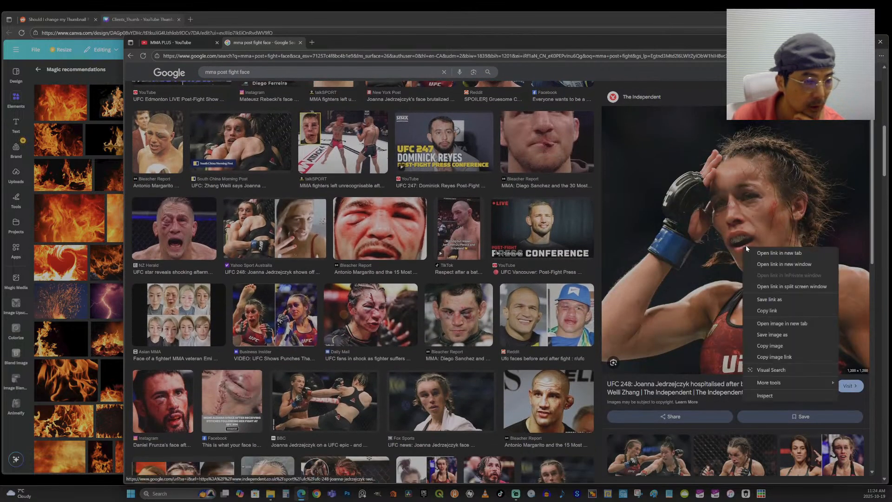
click(784, 322)
Preview the NZ Herald photo of the screaming fighter with a swollen eye and save it to the temp folder as Fighter.jpg.
scroll(725, 307, down, 3)
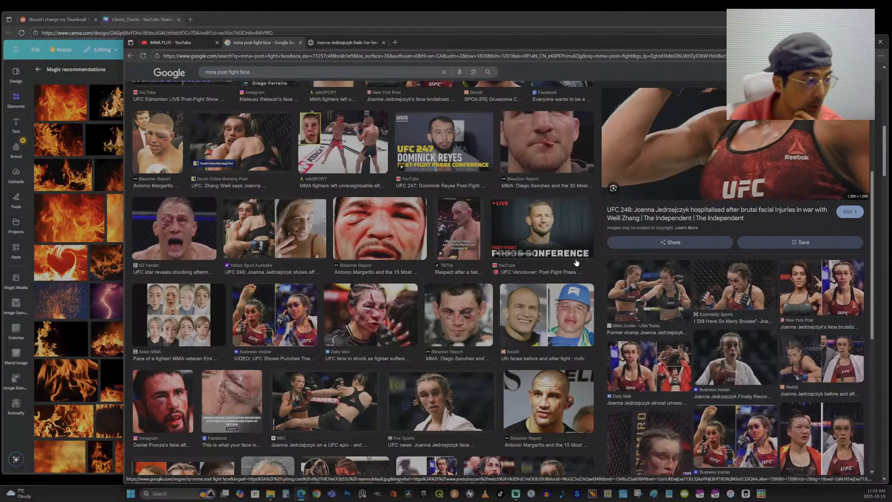
click(175, 227)
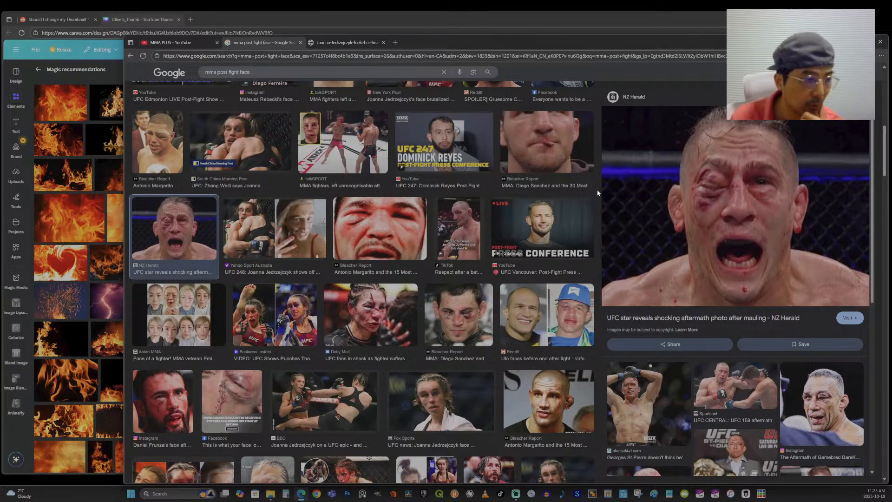
scroll(598, 189, down, 6)
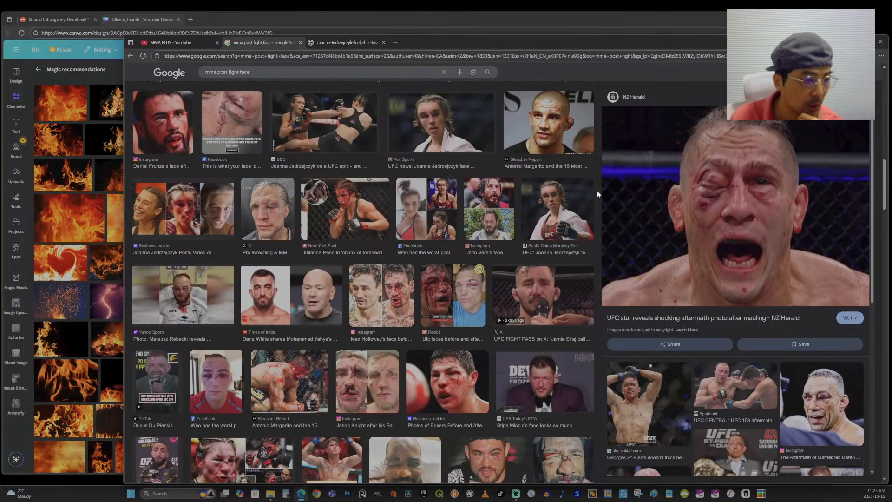
right_click(768, 199)
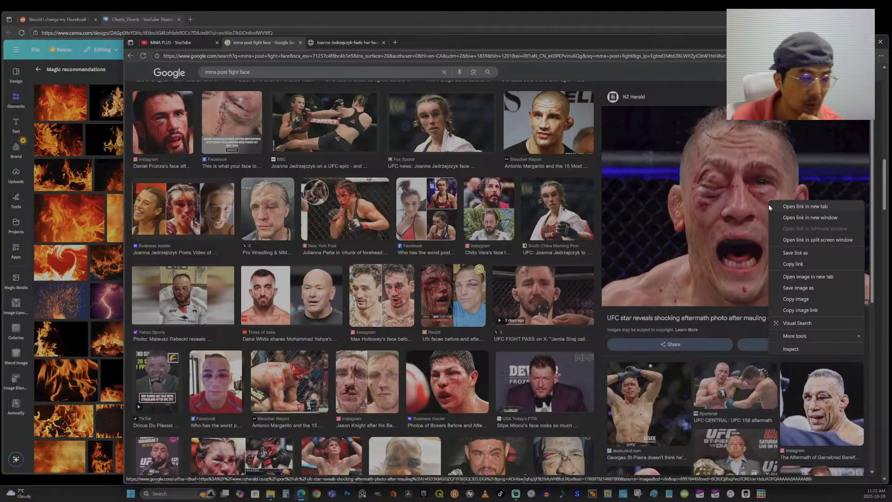
click(788, 289)
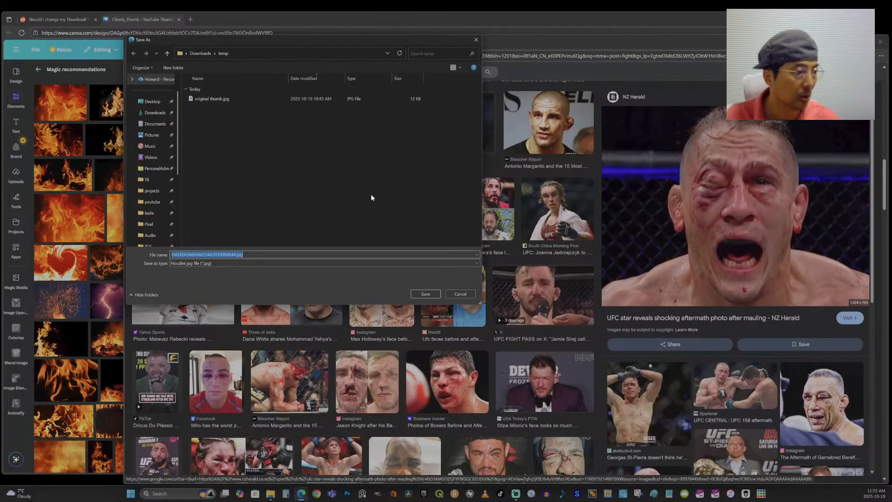
click(233, 255)
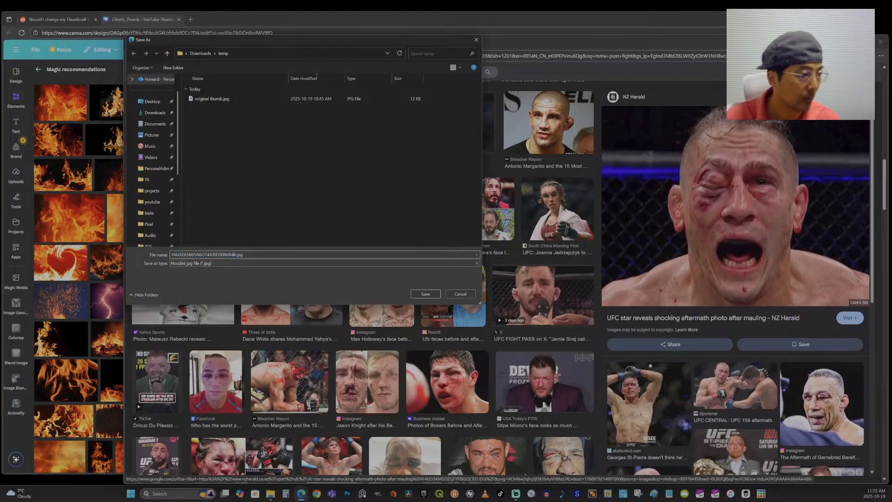
drag(236, 255, 132, 258)
text(Fighter)
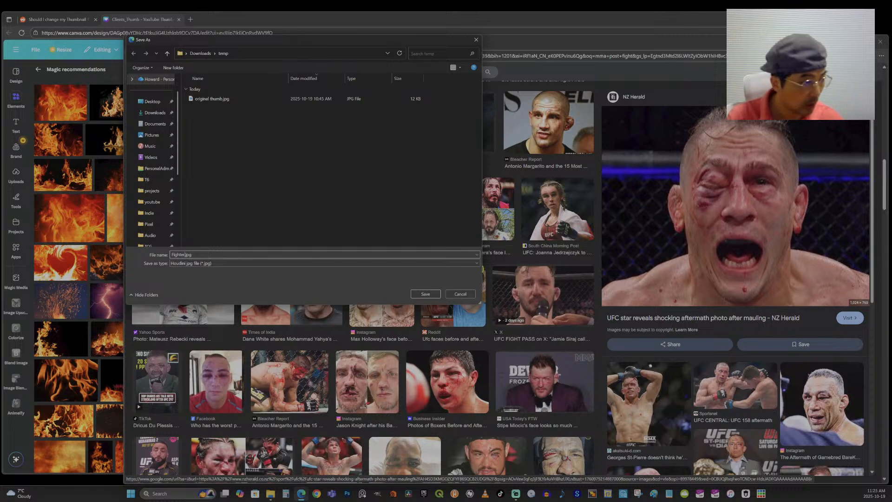
key(Return)
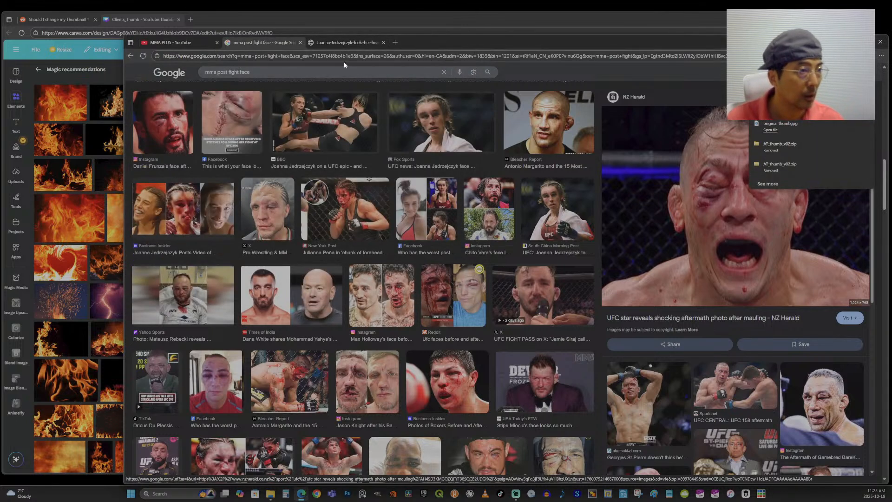
Save the separately opened photo of the fighter holding her head to the temp folder as Fighter.avif and close its tab.
click(345, 42)
right_click(543, 216)
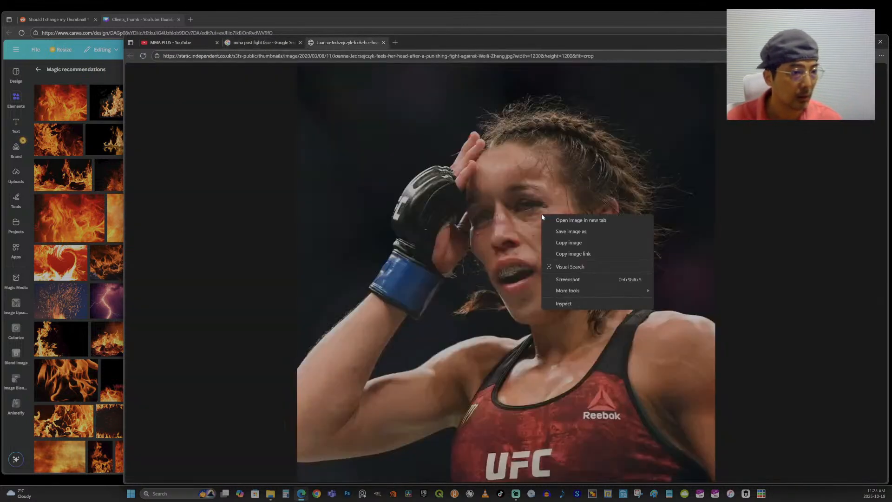
click(584, 231)
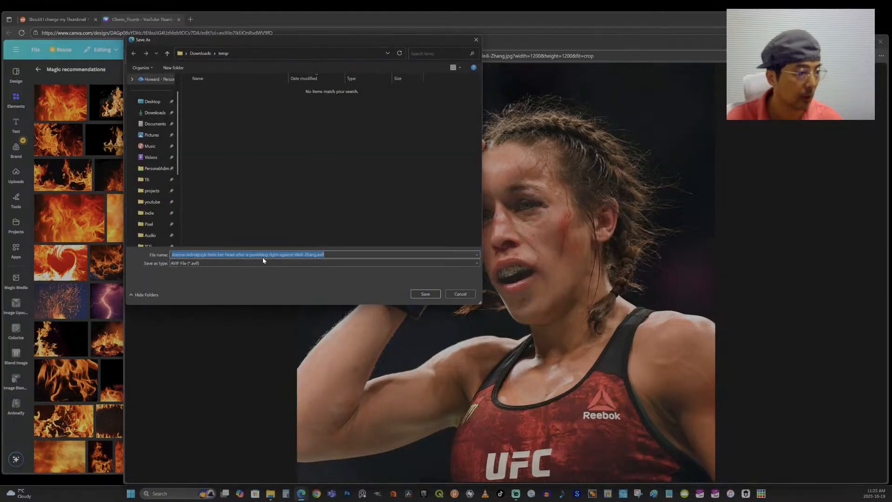
click(314, 254)
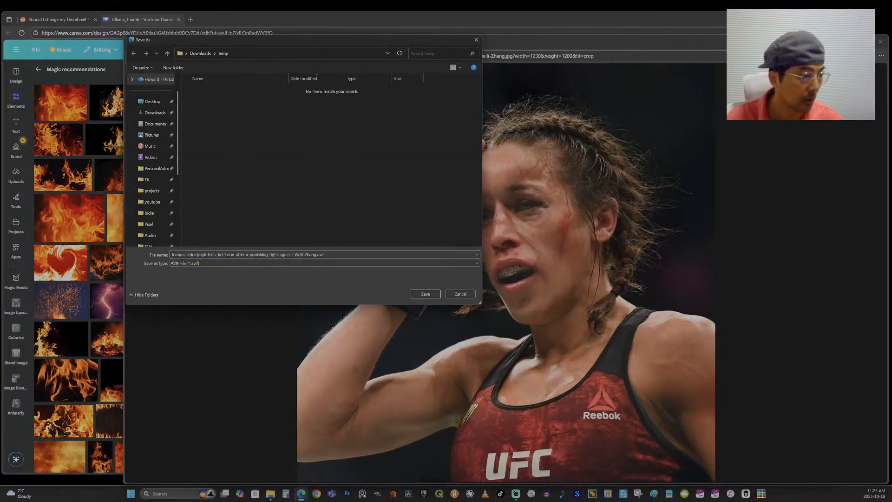
drag(317, 255, 138, 255)
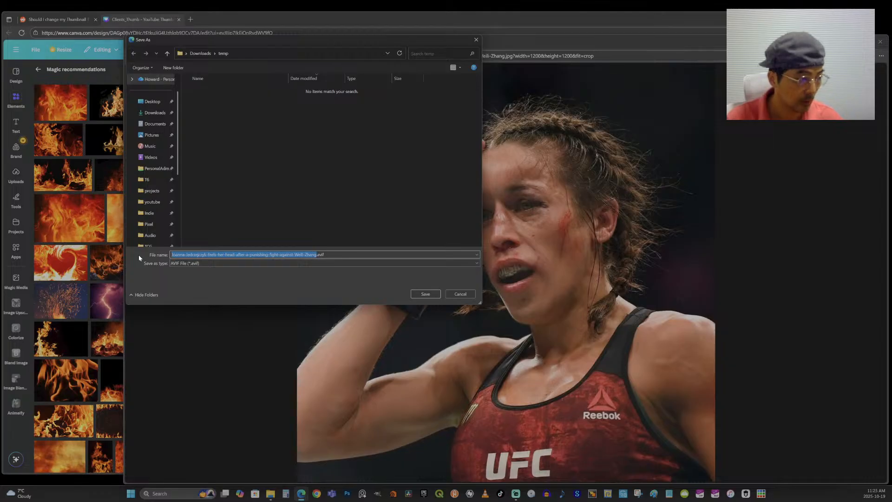
text(Fighter)
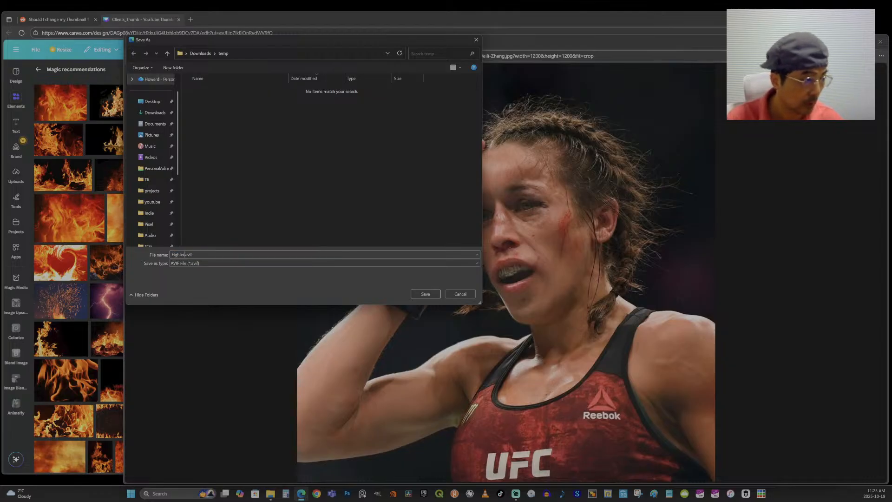
key(Return)
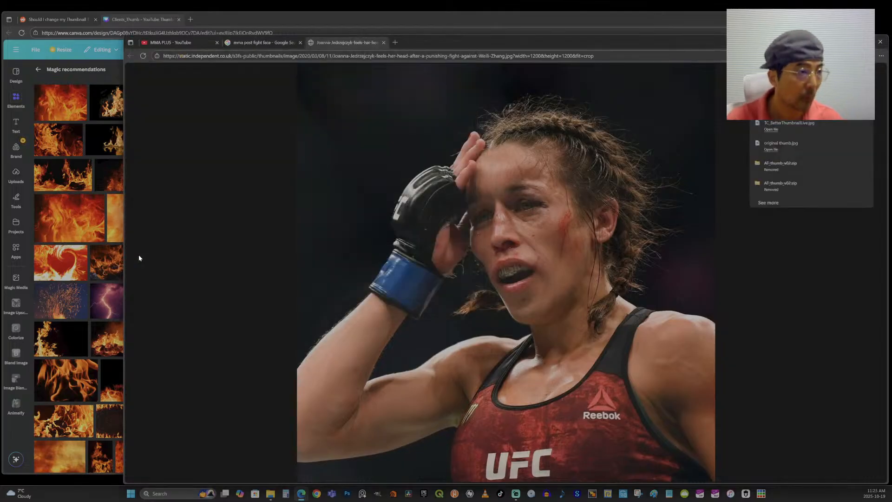
click(386, 43)
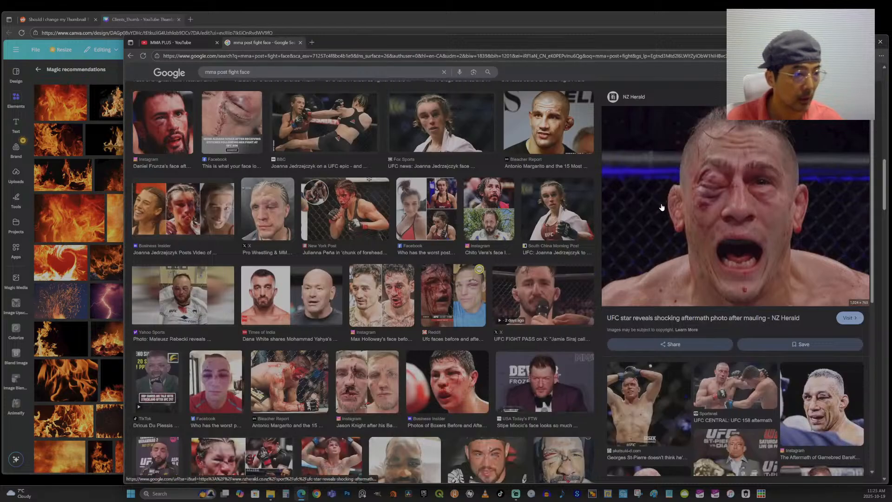
Look through the related images and the post-fight face results for another injured fighter photo.
scroll(662, 207, down, 4)
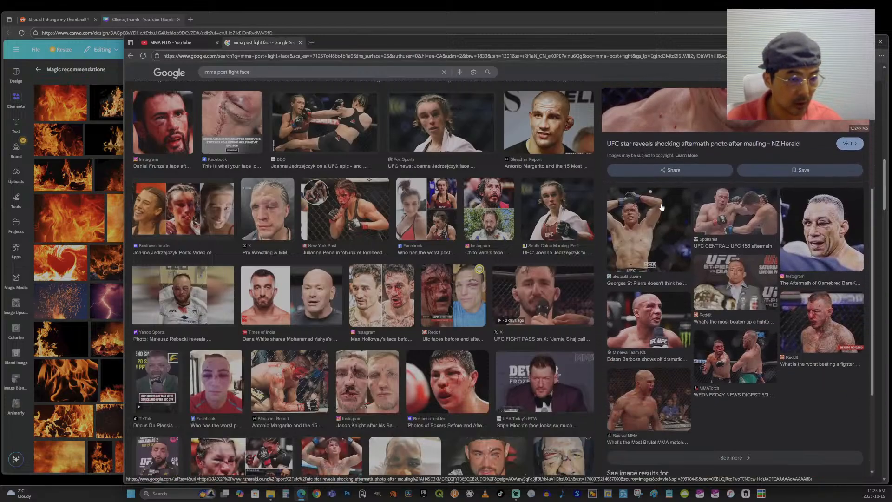
scroll(541, 205, down, 1)
scroll(541, 204, down, 1)
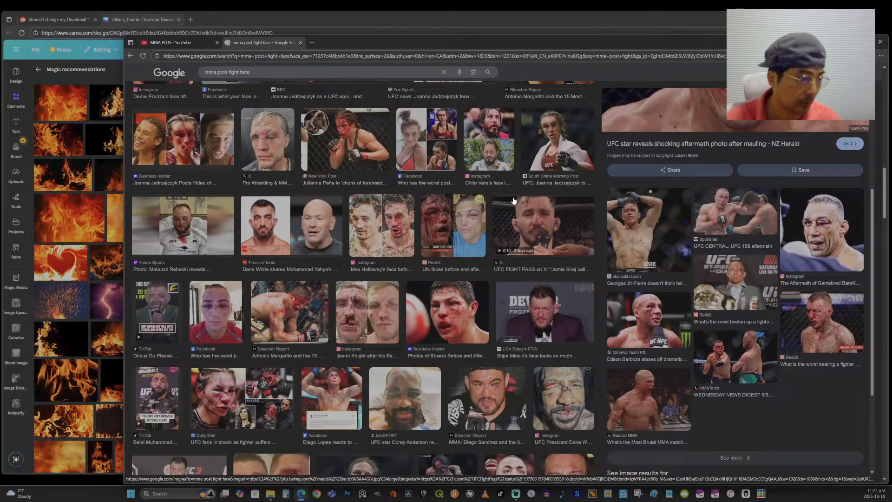
scroll(470, 190, up, 6)
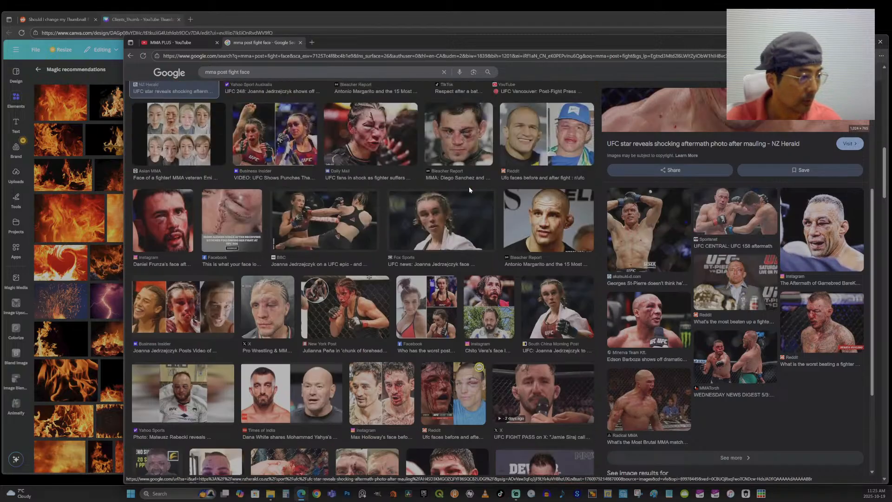
scroll(468, 193, up, 4)
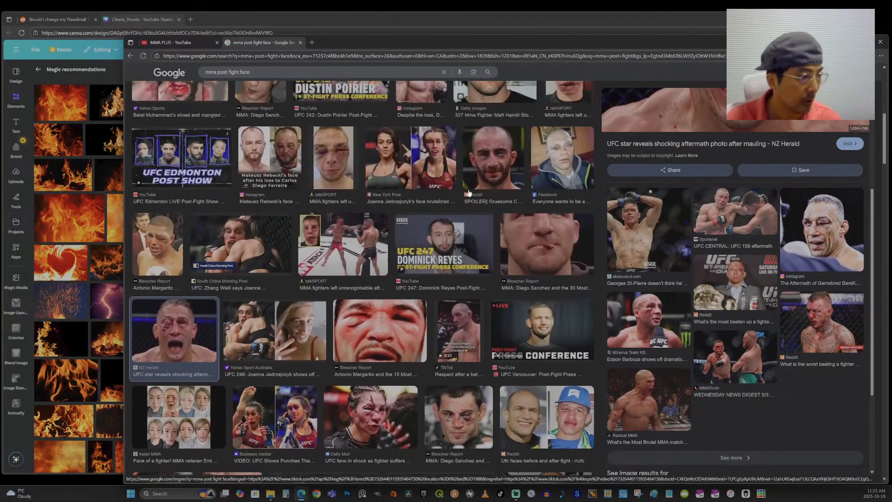
scroll(469, 193, up, 5)
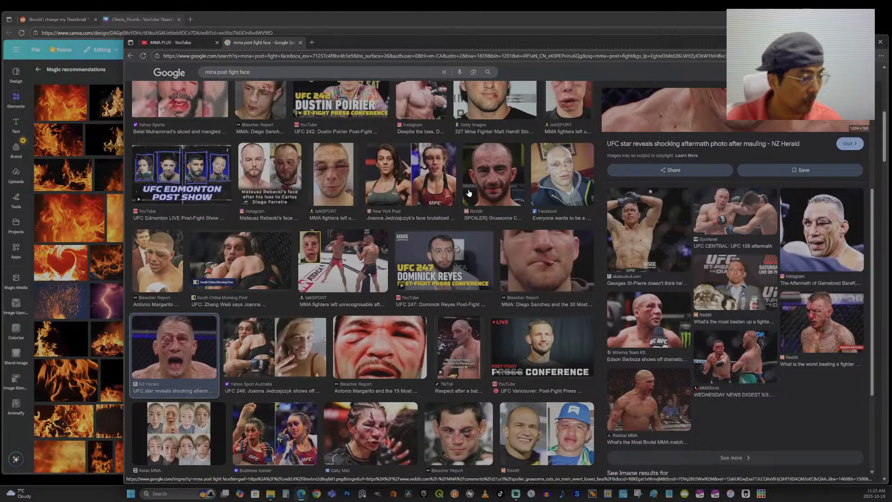
scroll(468, 193, up, 4)
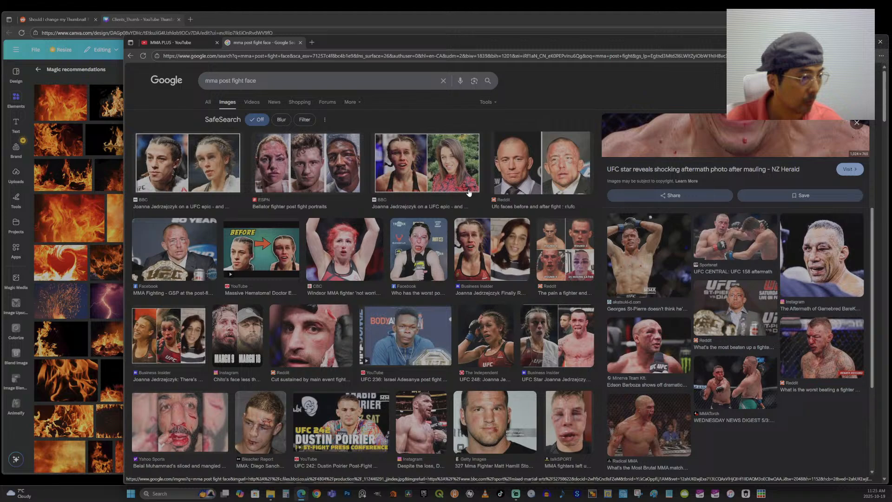
scroll(468, 192, down, 6)
scroll(469, 193, down, 15)
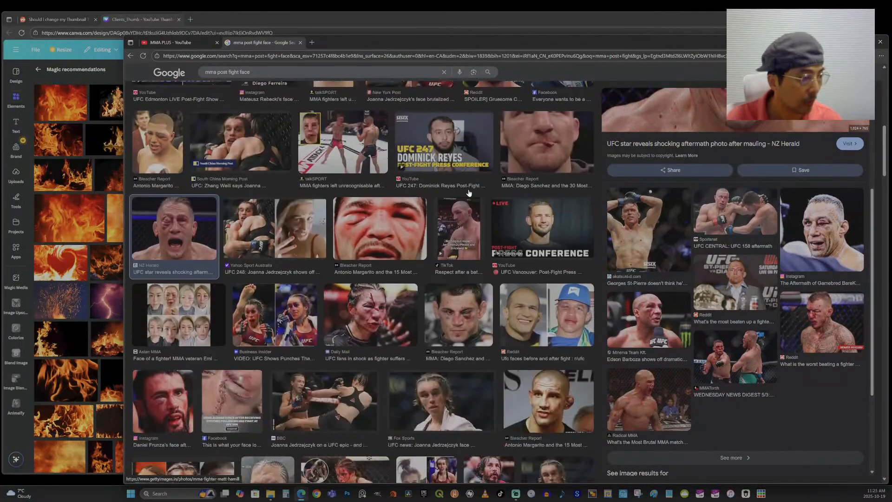
scroll(468, 193, up, 1)
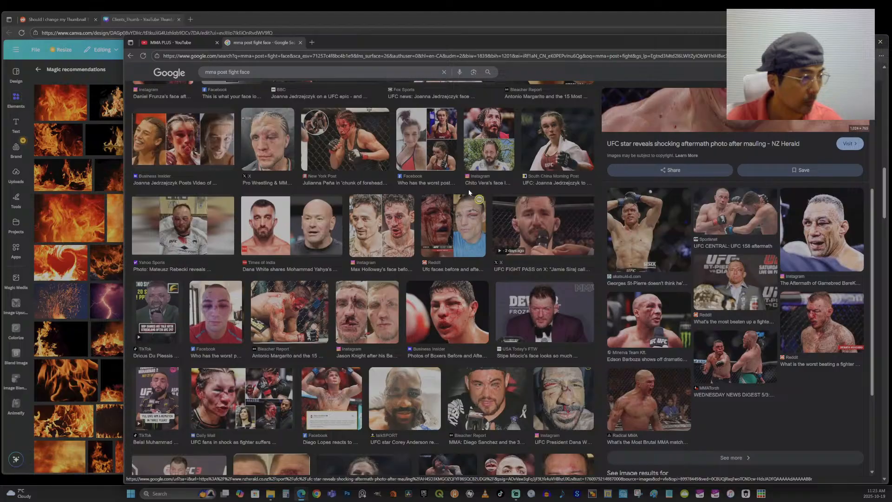
Preview the X photo of the braided fighter with the swollen eye, browse further results, and preview MMA Mania's related photo of him.
click(274, 149)
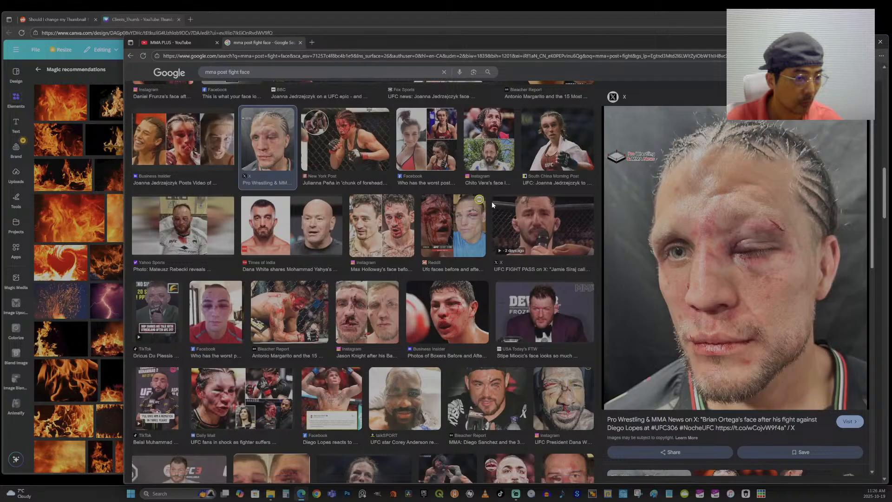
scroll(493, 205, down, 3)
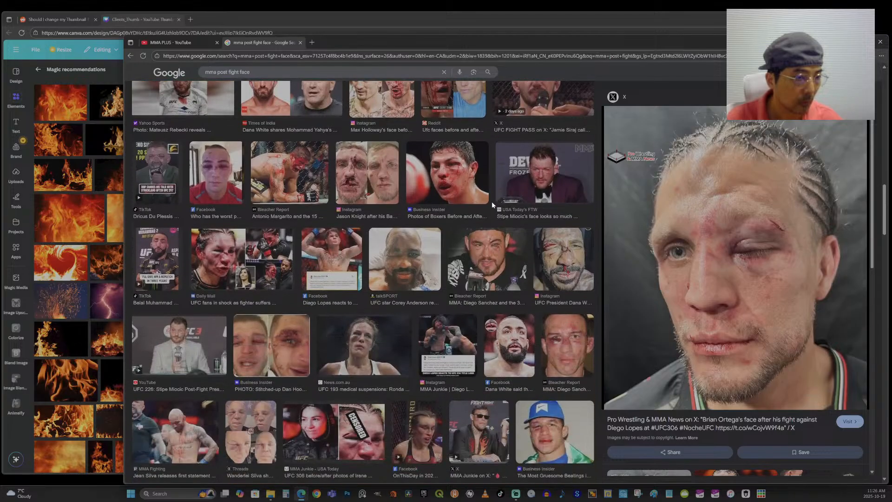
scroll(493, 205, down, 1)
scroll(493, 205, down, 1)
scroll(492, 205, down, 1)
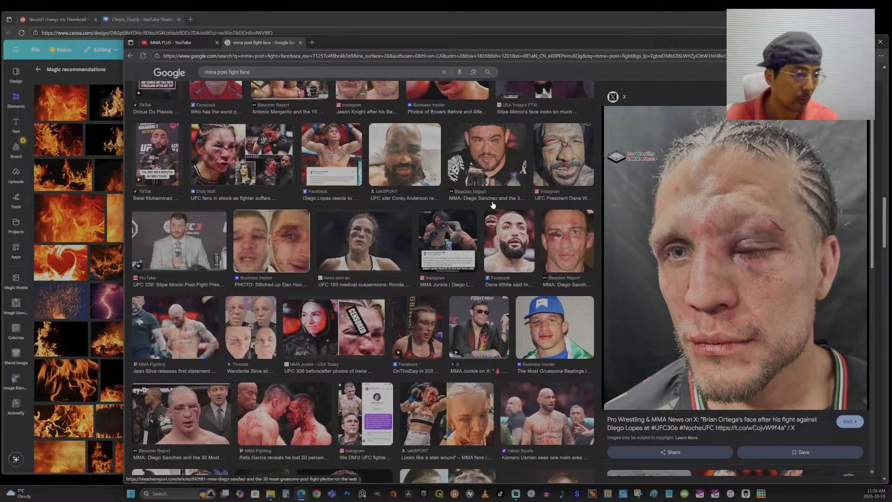
scroll(690, 233, down, 2)
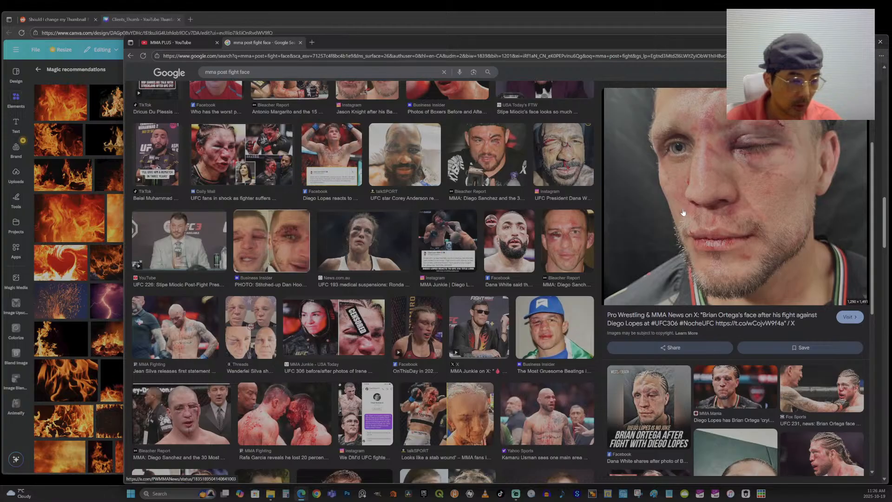
click(735, 374)
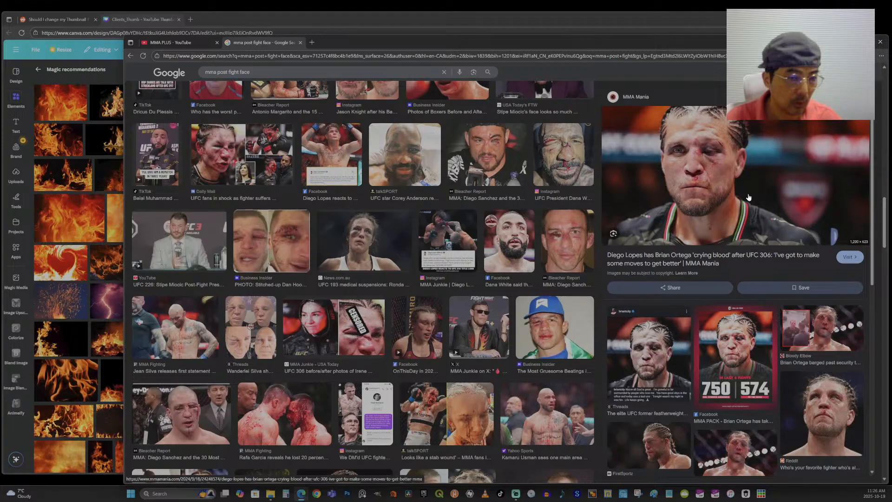
right_click(710, 183)
click(735, 269)
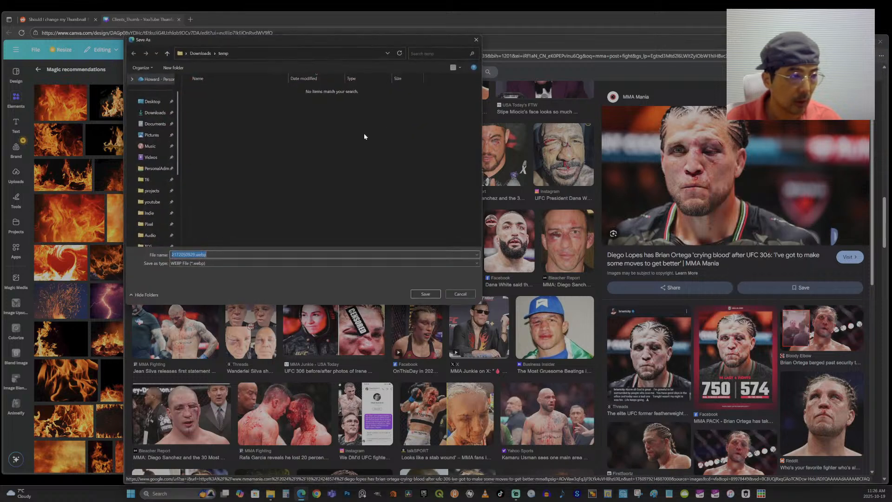
click(462, 298)
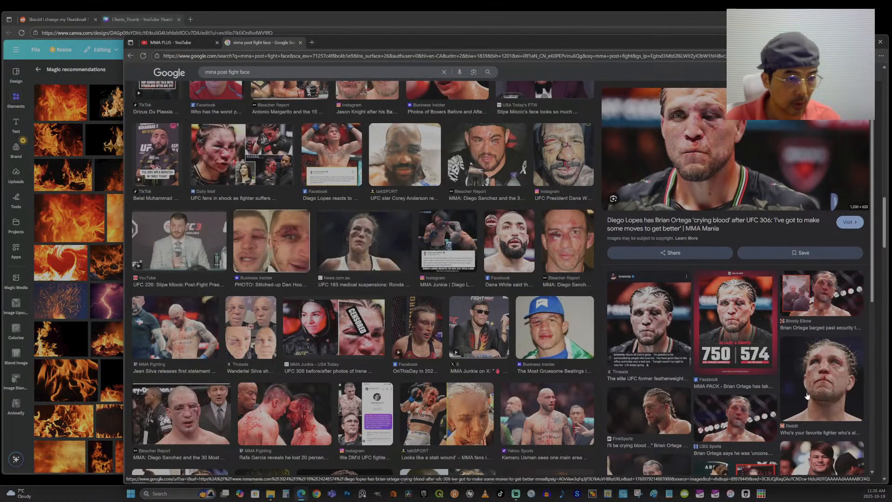
Preview the related Reddit photo of the bloodied fighter looking upward and save it to the temp folder as fighter03.webp.
click(831, 400)
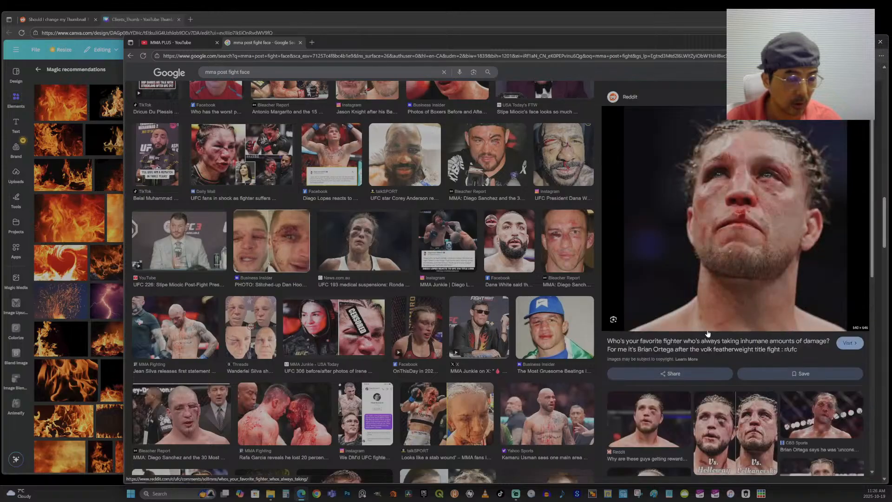
right_click(724, 294)
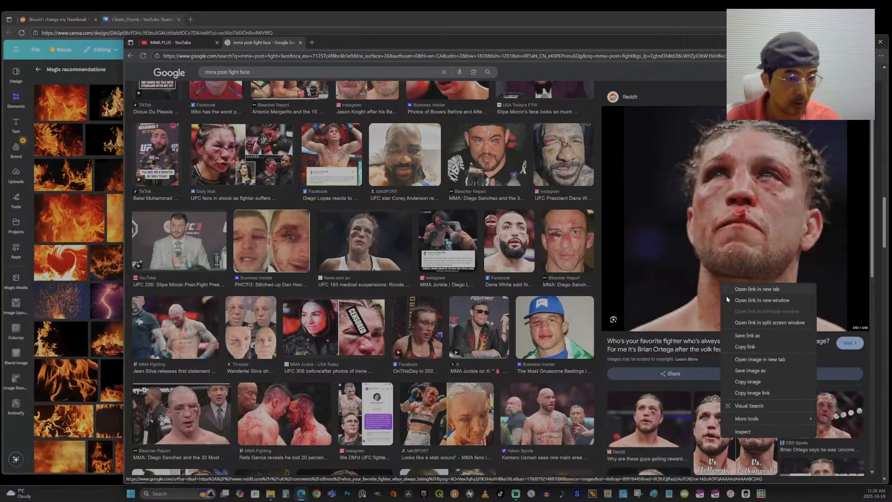
click(751, 372)
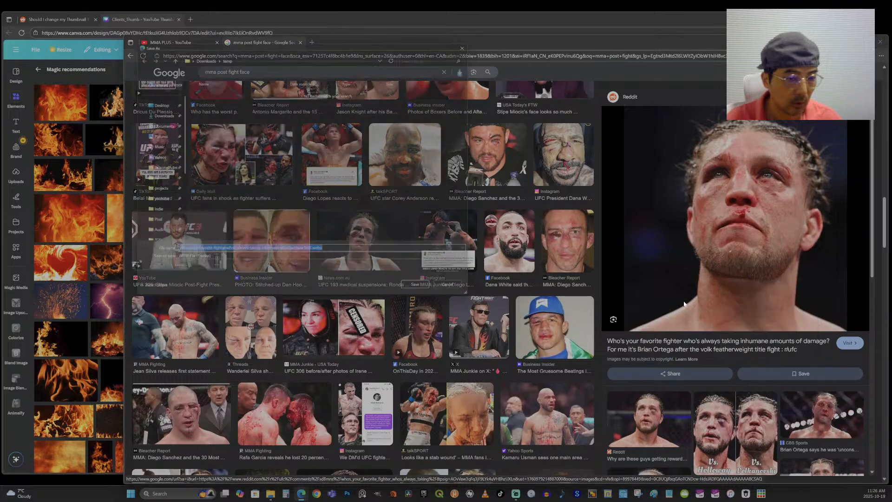
drag(315, 254, 136, 238)
text(fighter0)
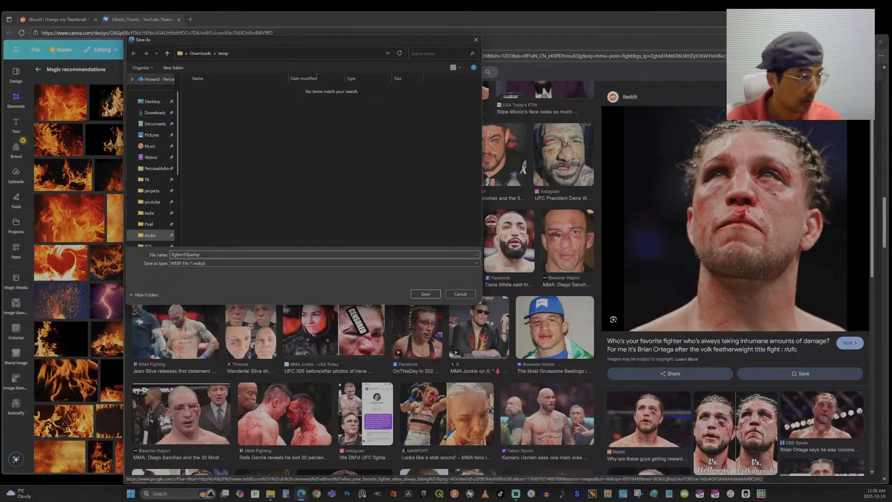
text(3)
key(Return)
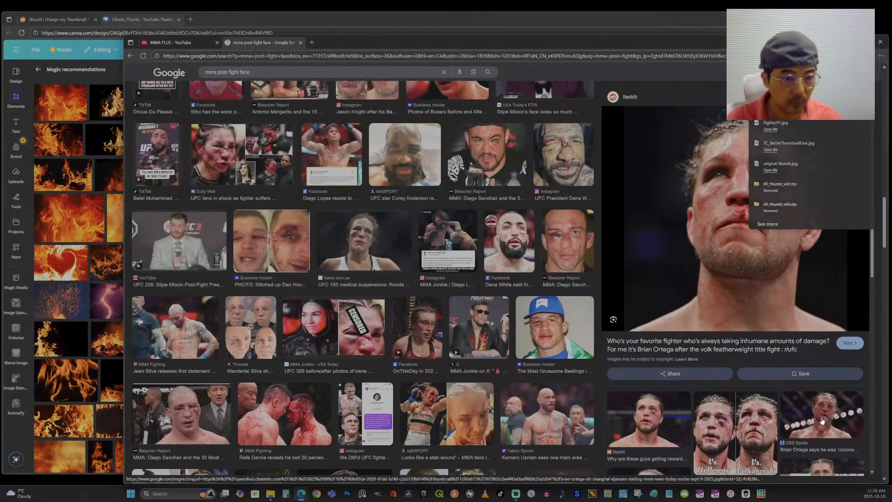
Preview the related CBS Sports photo of the bruised fighter by the cage and save it to the temp folder as fighter04.webp.
click(821, 421)
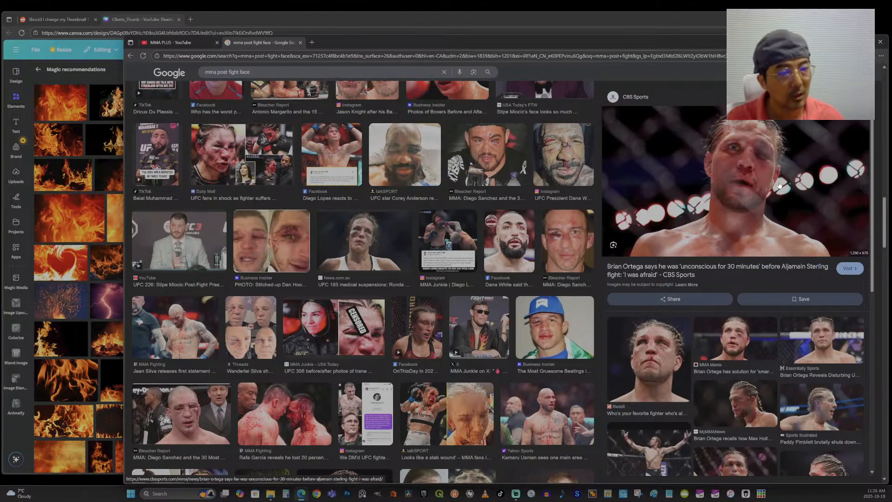
right_click(779, 185)
click(807, 270)
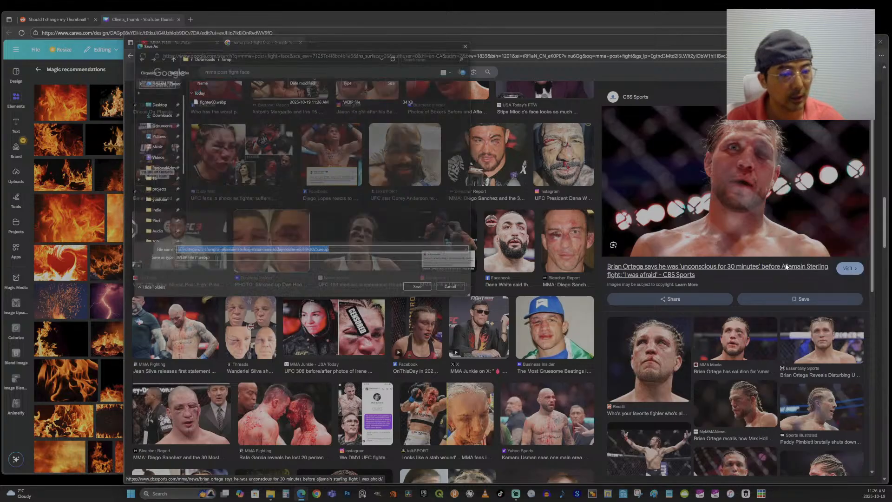
click(209, 98)
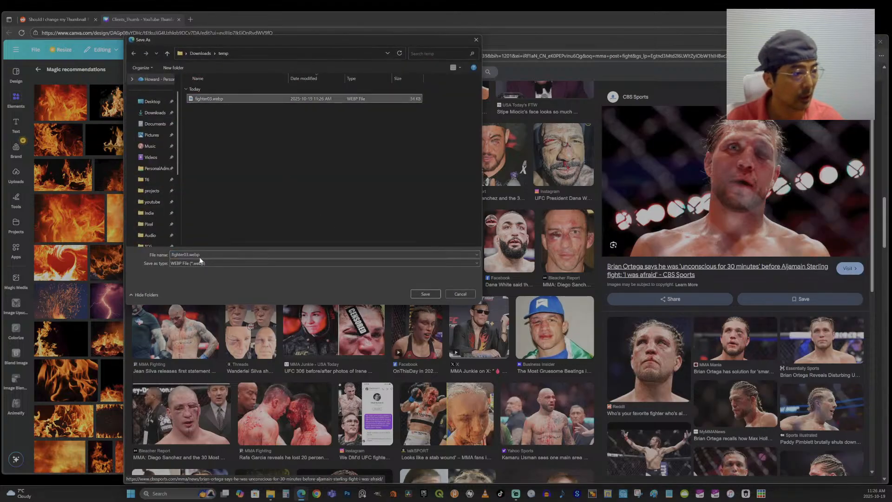
click(187, 255)
key(BackSpace)
text(4)
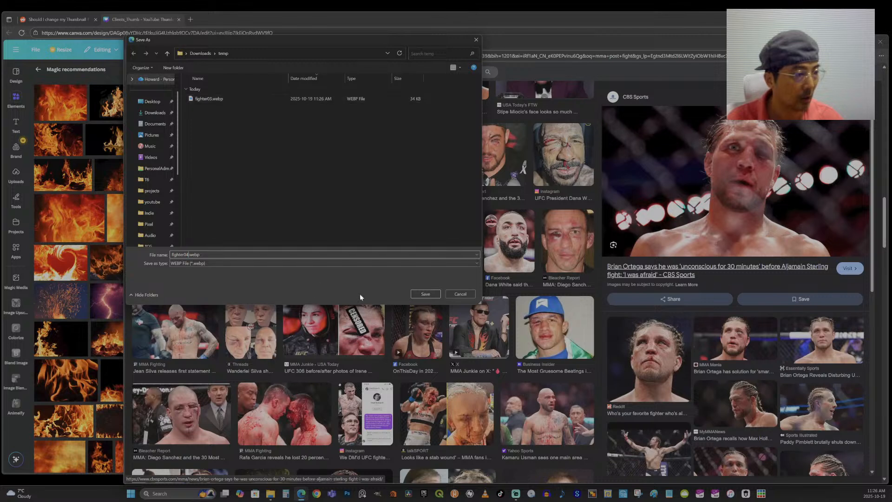
click(425, 295)
Browse further results and preview Bleacher Report's photo of the bloodied fighter and BJPenn.com's related photo with its suggested images.
scroll(475, 236, down, 2)
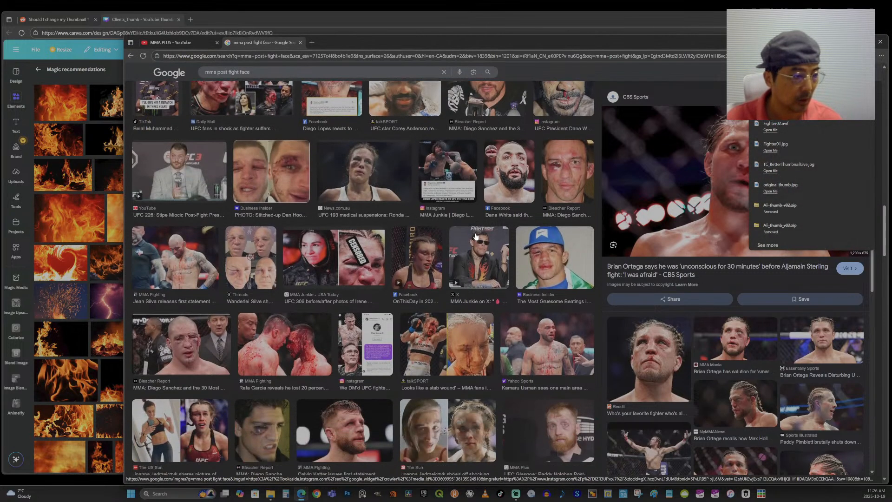
scroll(475, 236, down, 3)
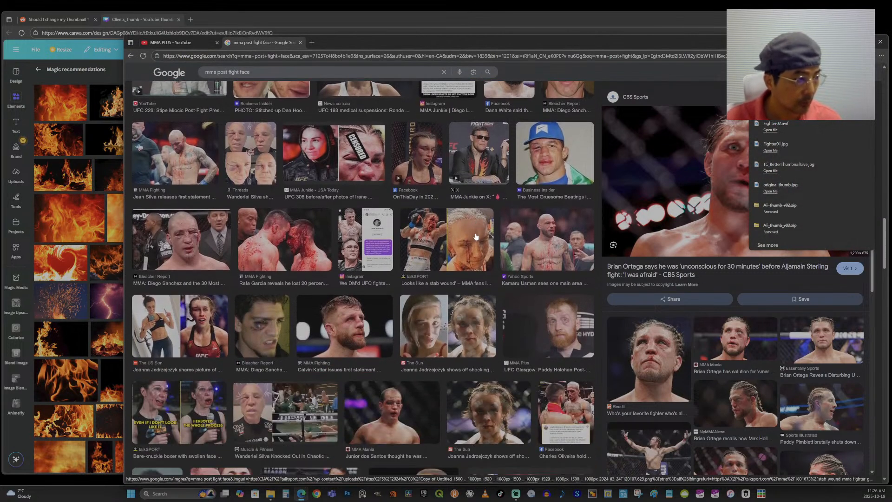
click(222, 244)
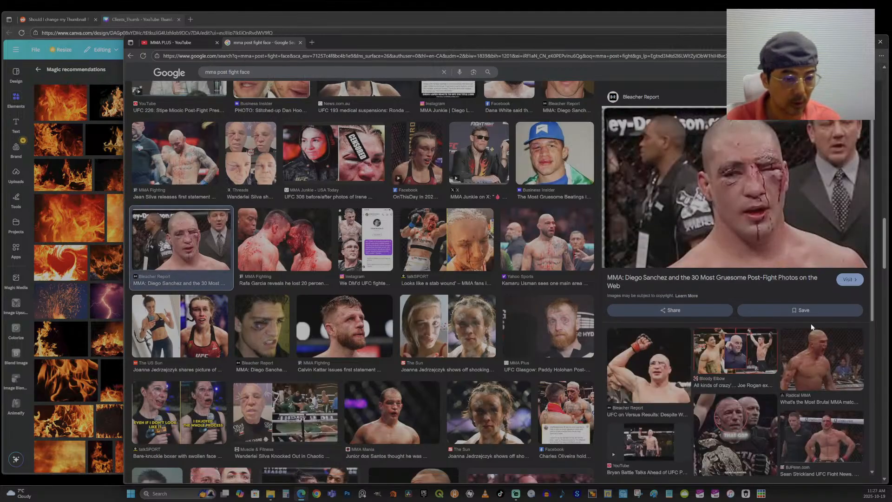
scroll(812, 327, down, 2)
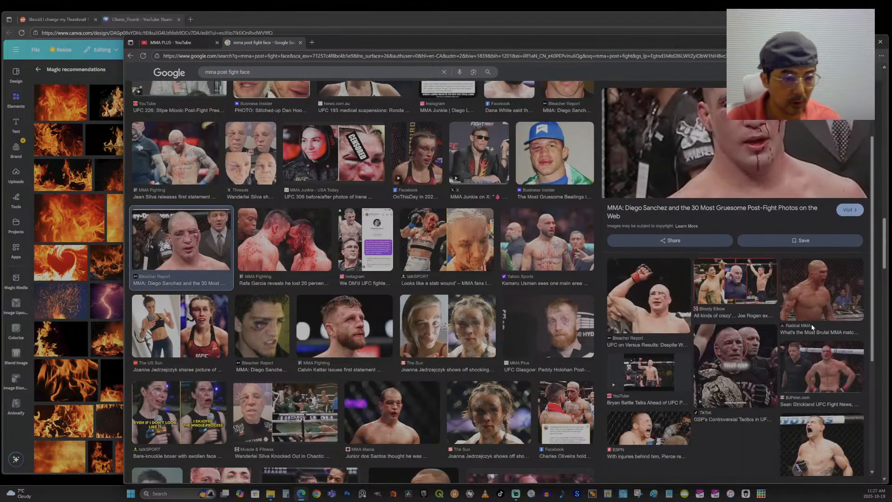
click(828, 371)
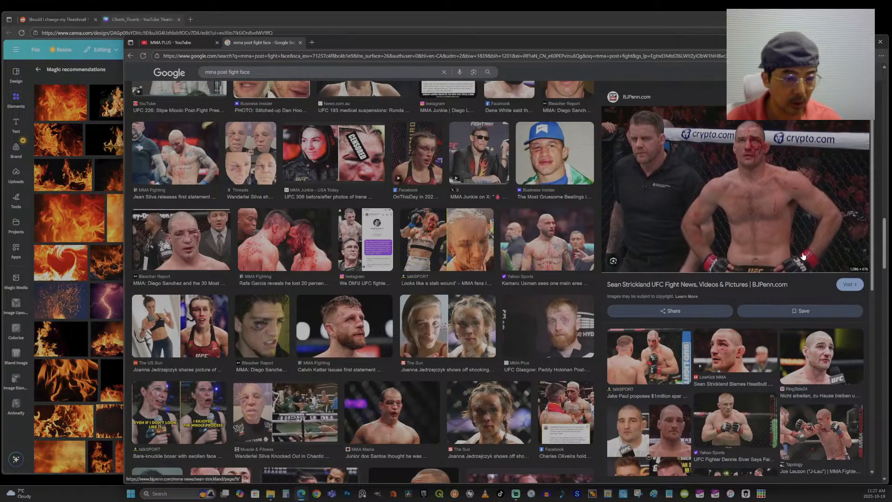
scroll(804, 256, down, 2)
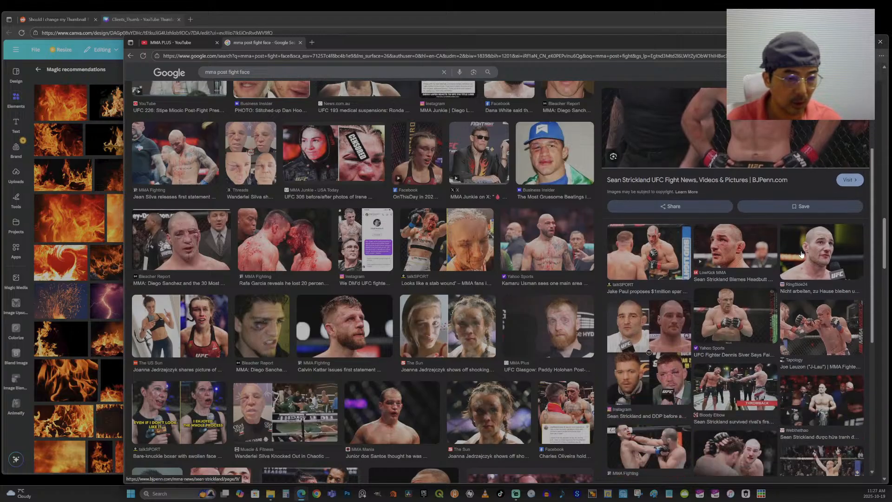
Preview Tapology's related photo of two fighters trading punches and save it to the temp folder as fighter04.jpg.
click(819, 328)
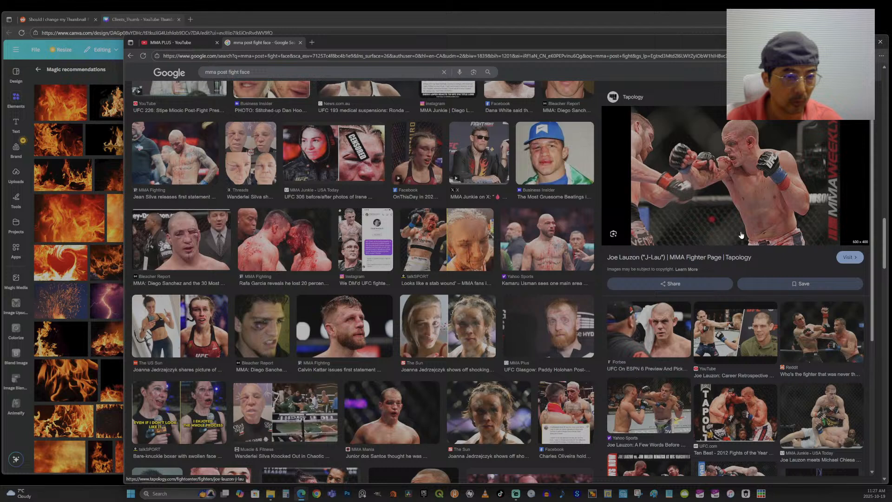
right_click(737, 197)
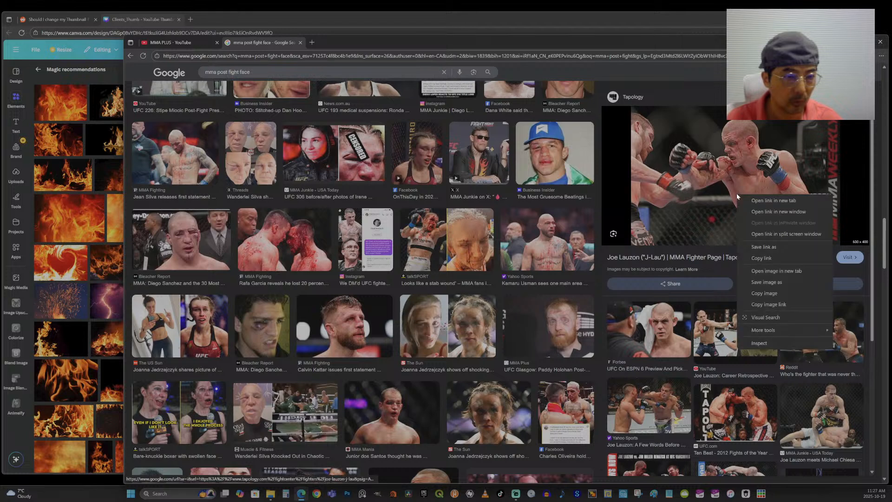
click(767, 282)
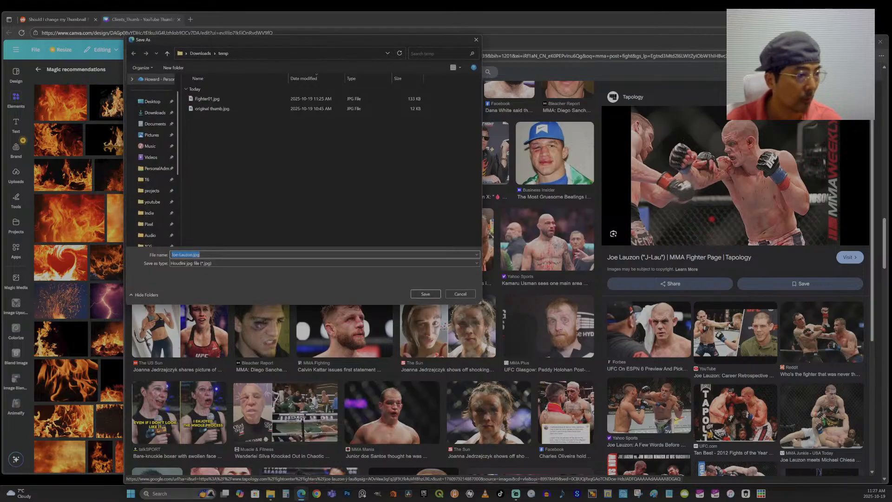
text(f)
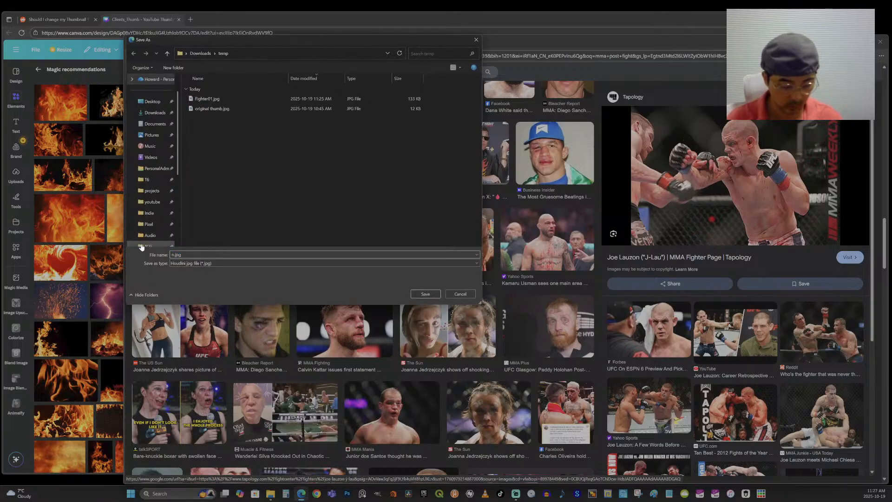
text(ighter04)
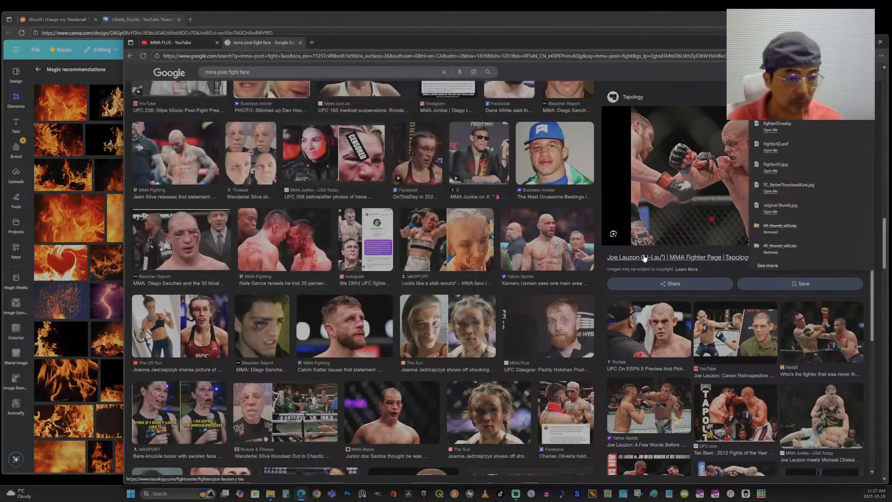
Browse the related images and further results, and preview Business Insider's photo of the boxer with a bloodied face.
scroll(657, 246, down, 3)
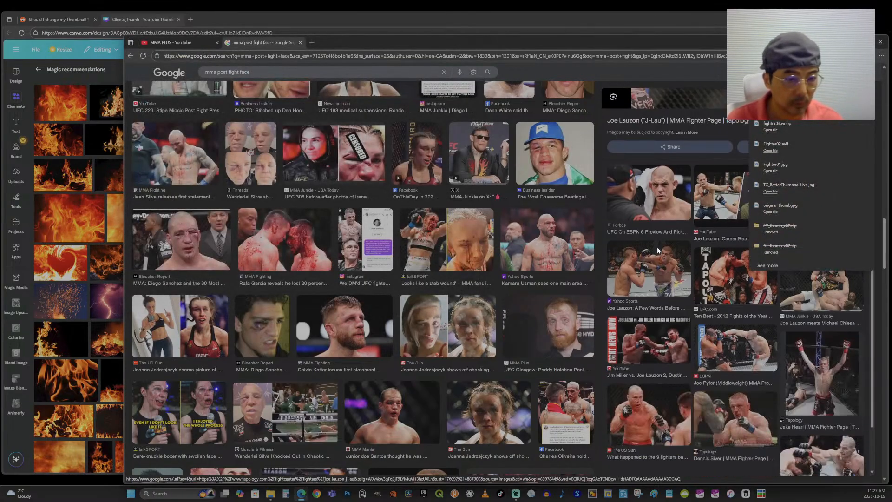
scroll(657, 251, down, 2)
scroll(651, 267, down, 1)
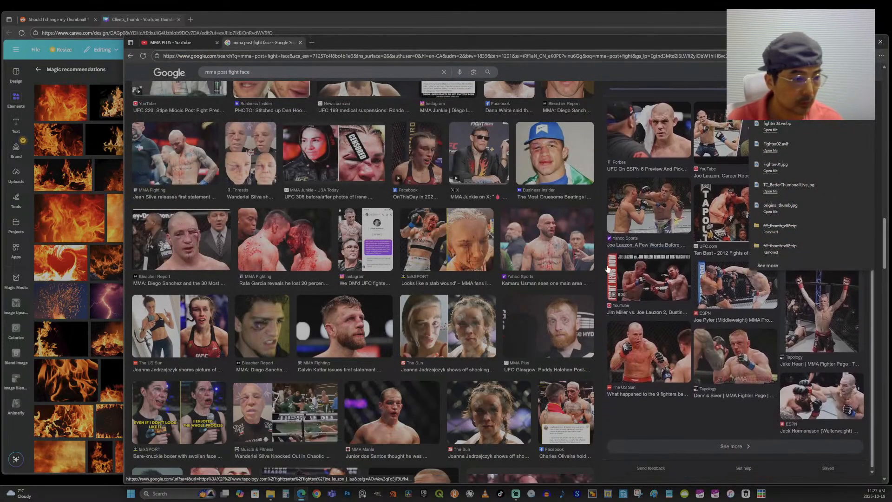
scroll(522, 255, down, 2)
scroll(523, 256, down, 1)
scroll(520, 253, down, 2)
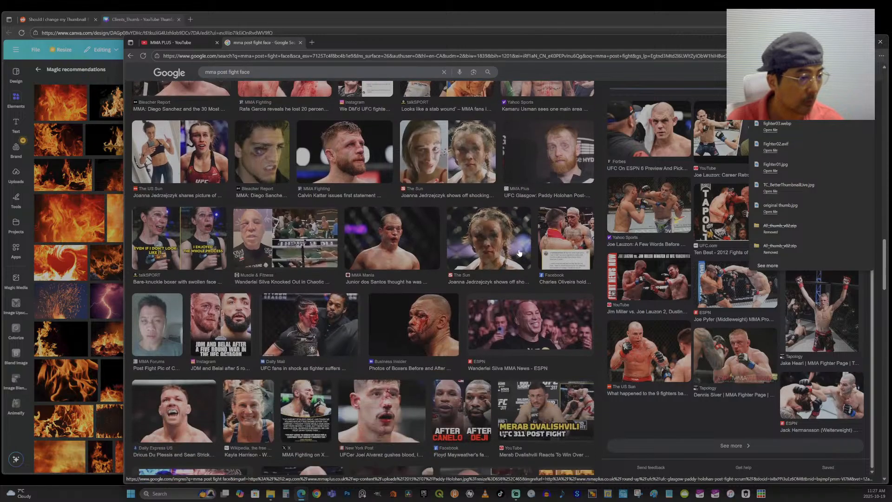
scroll(434, 273, down, 1)
click(434, 273)
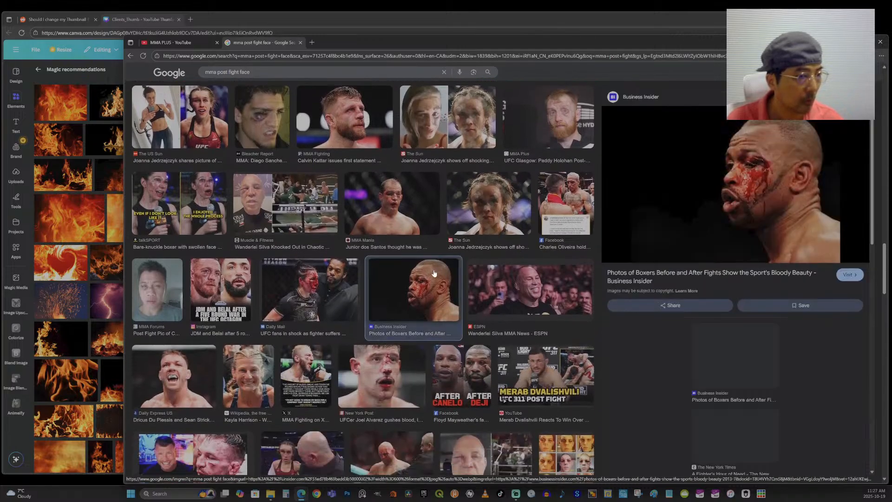
scroll(434, 273, down, 1)
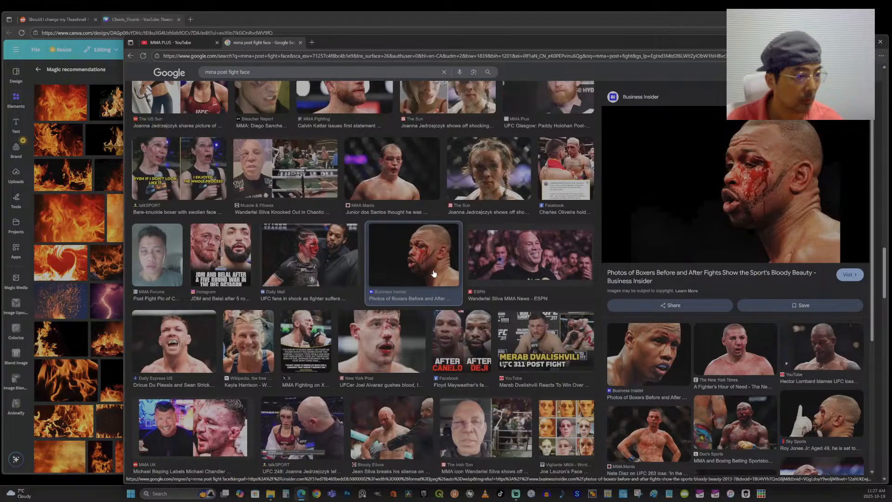
scroll(433, 273, down, 1)
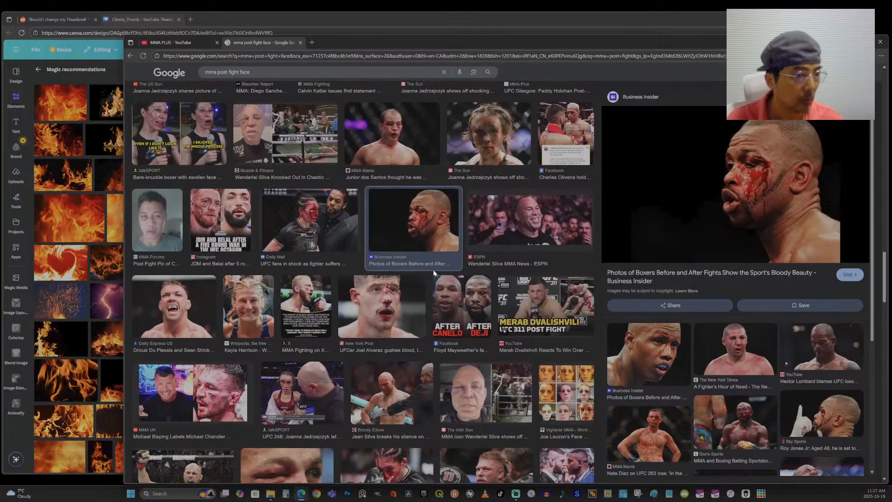
Save the previewed Business Insider photo of the bloodied boxer to the temp folder as fighter05.webp.
right_click(735, 191)
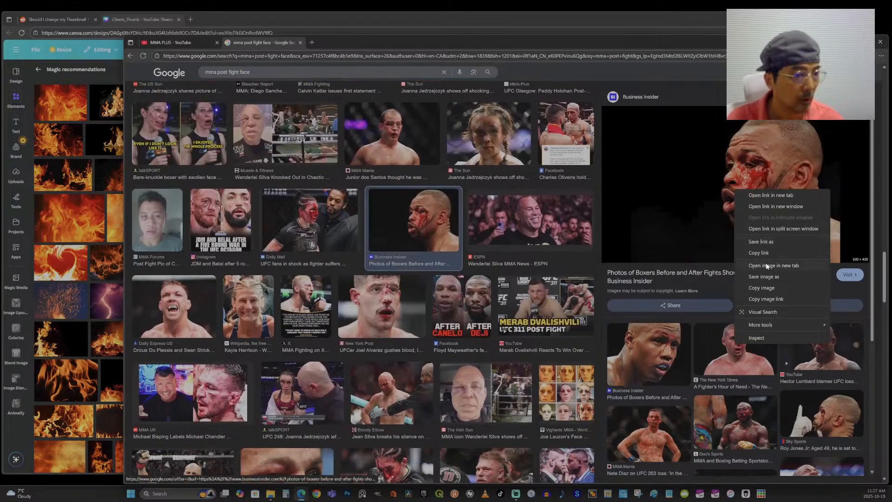
click(767, 278)
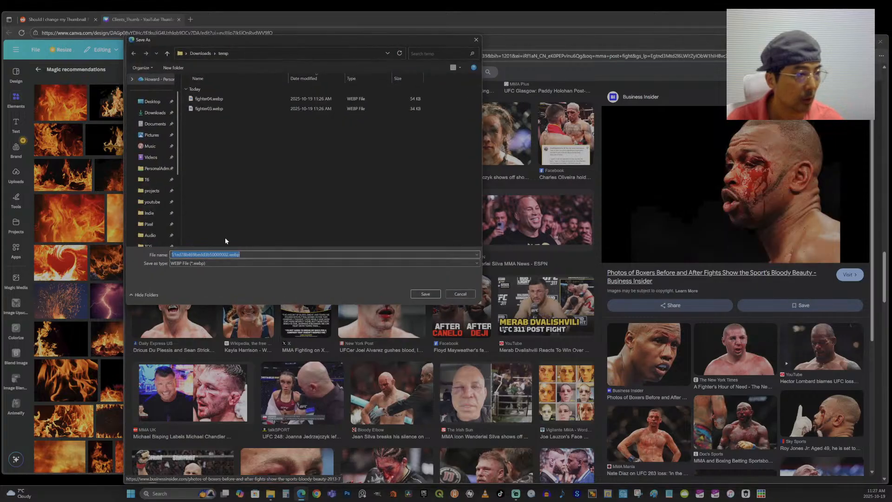
click(209, 98)
click(186, 255)
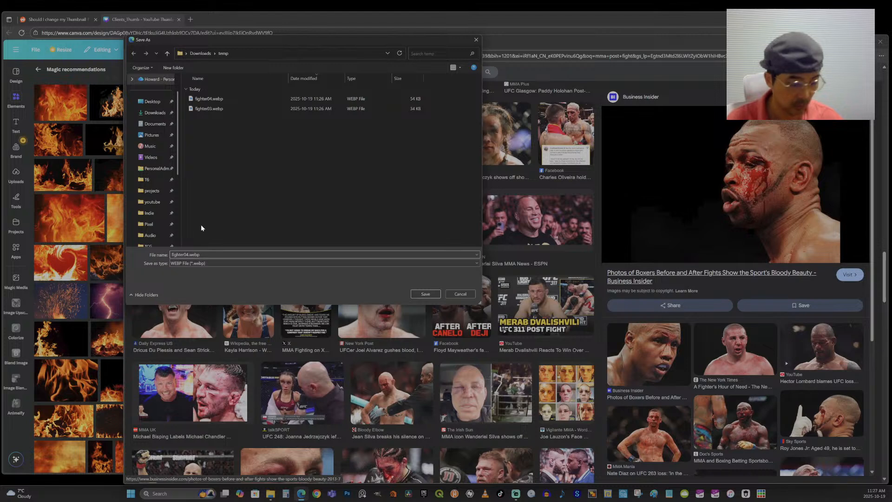
text(5)
click(424, 293)
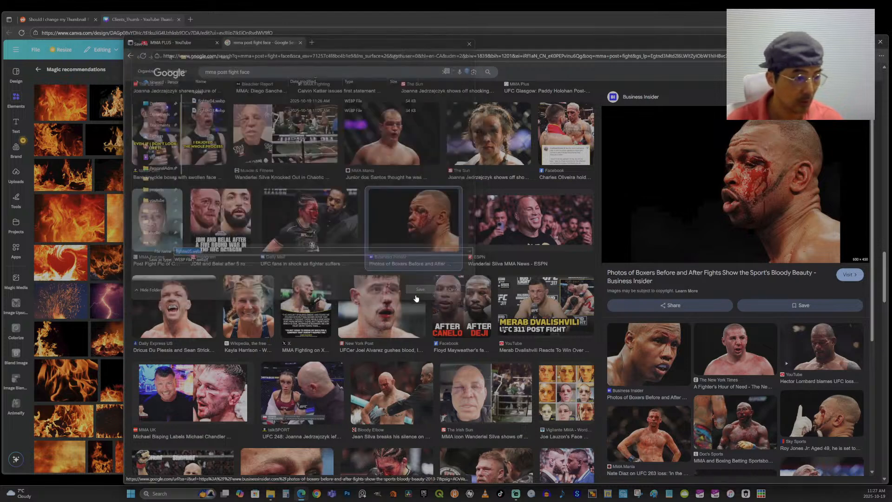
Preview the New York Post photo of the bloodied fighter and MMA Mania's related photo of the fighter raising a gloved fist.
scroll(515, 251, down, 3)
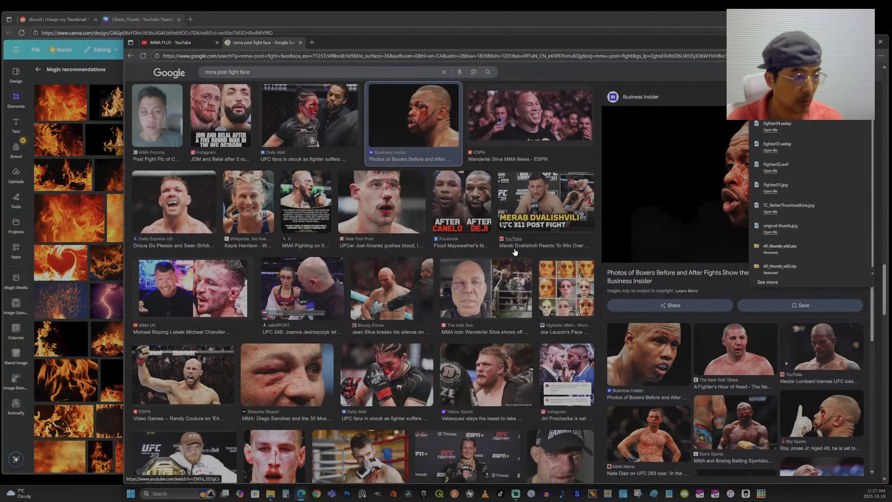
scroll(514, 251, down, 1)
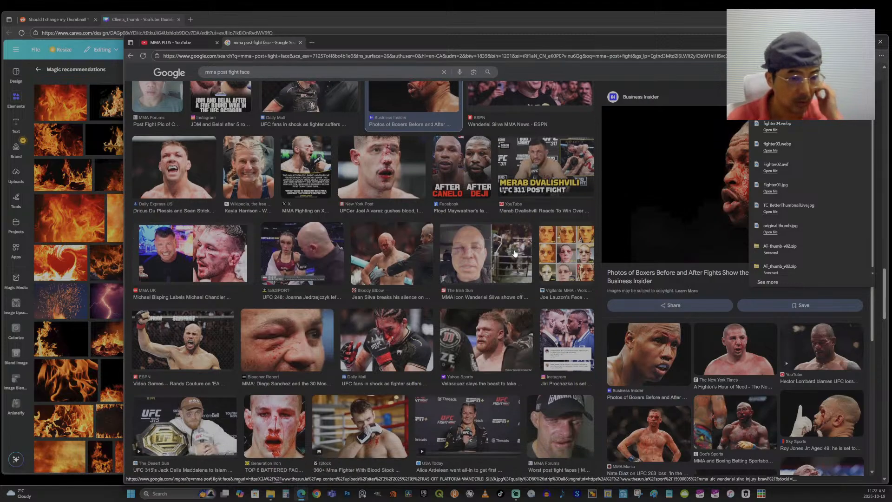
click(378, 188)
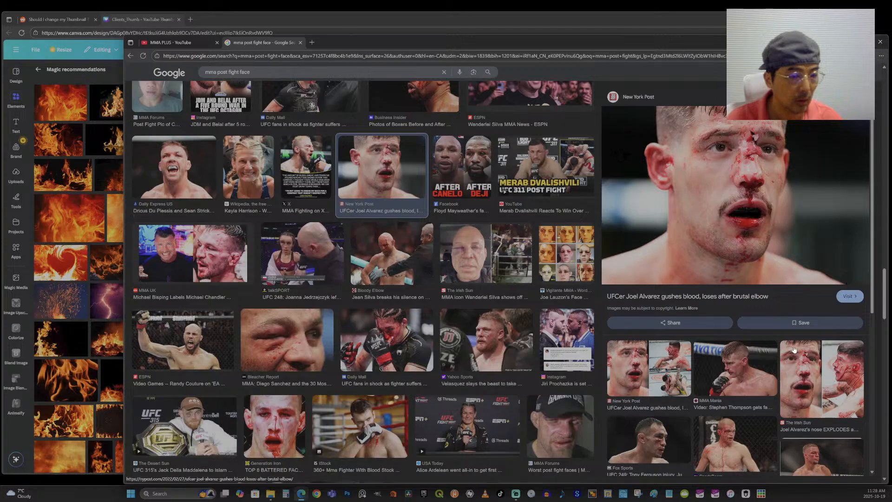
scroll(773, 356, down, 1)
scroll(772, 357, up, 1)
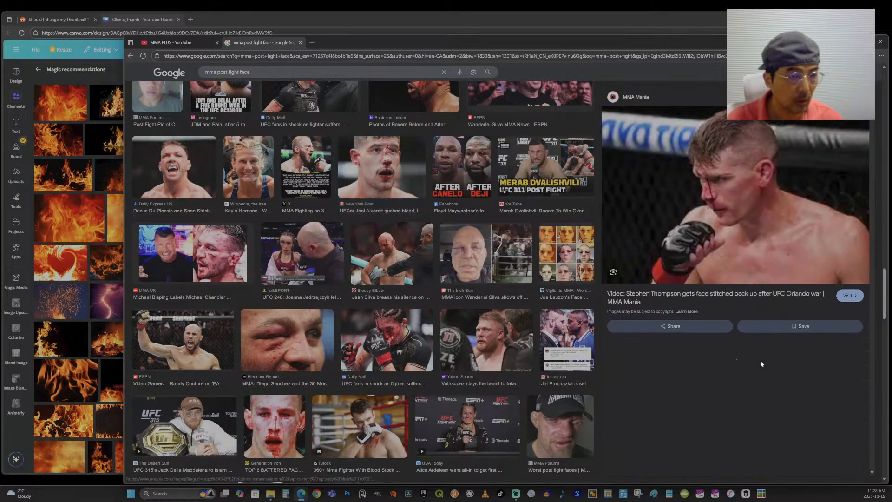
click(761, 363)
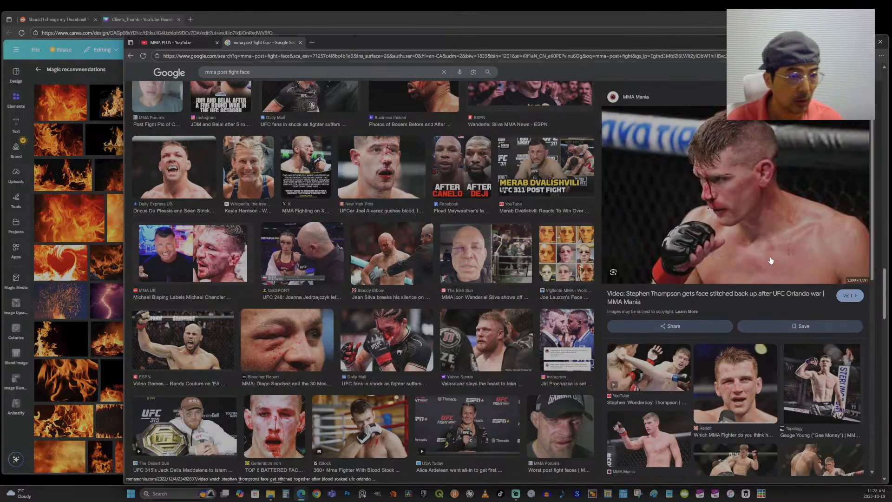
Save the previewed MMA Mania photo of the fighter with the bloodied nose to the temp folder as fighter06.webp.
right_click(761, 227)
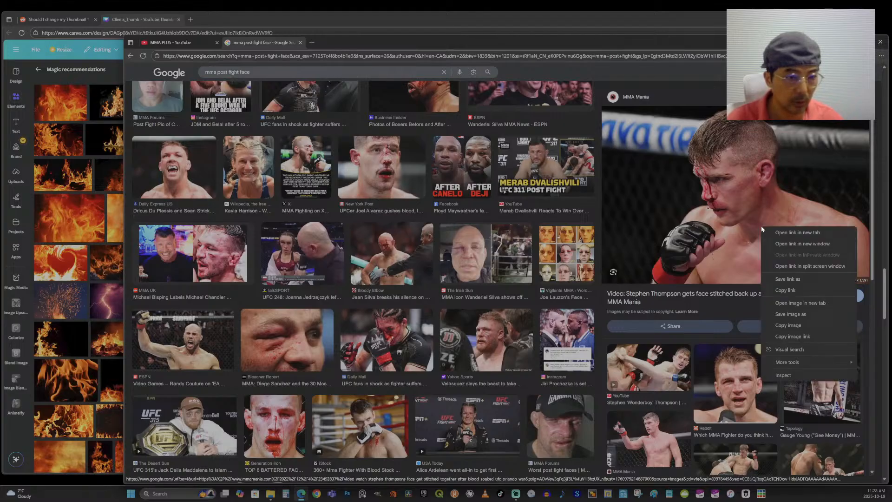
click(790, 314)
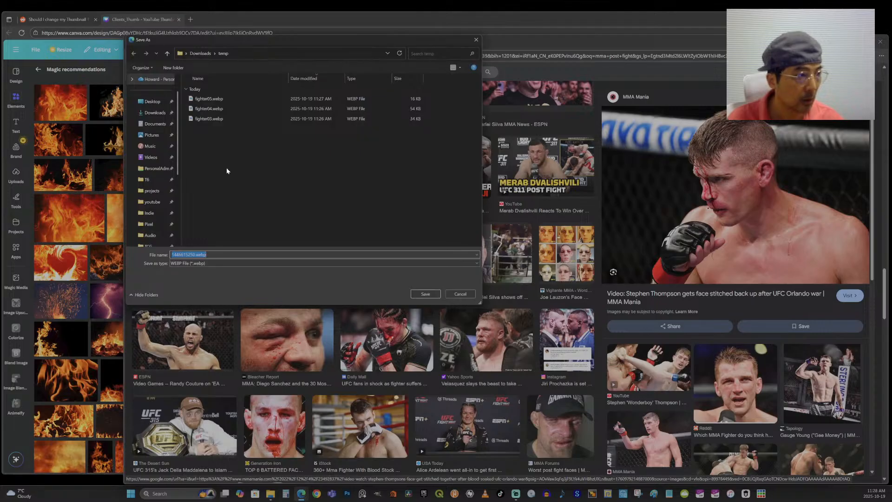
click(210, 98)
click(185, 255)
key(BackSpace)
text(6)
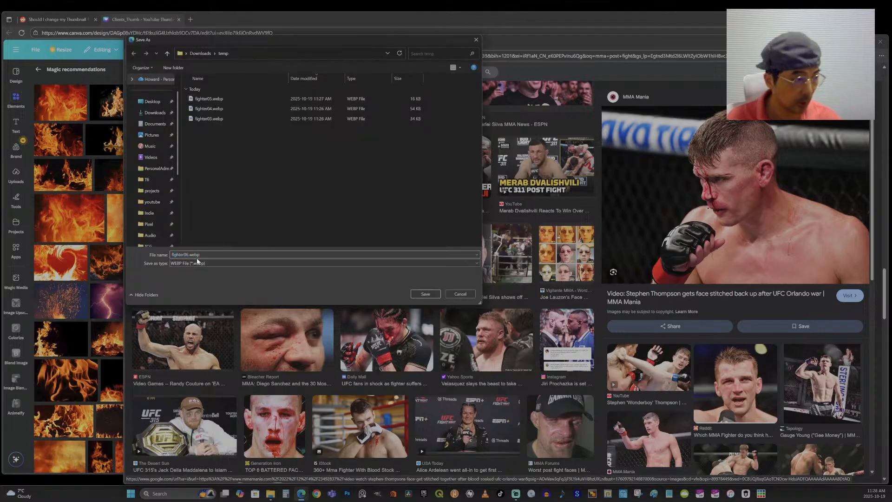
click(426, 294)
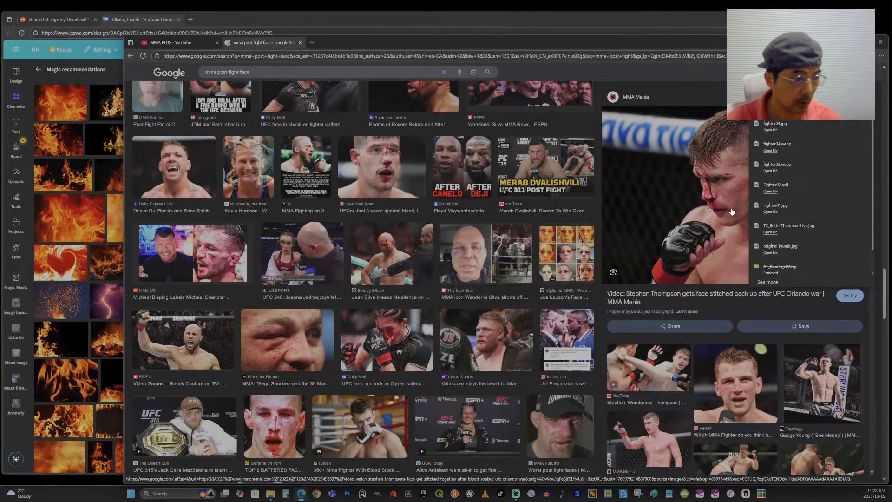
Preview the Daily Mail photo of the bloodied female fighter wiping her face and look through its related images.
scroll(731, 213, down, 2)
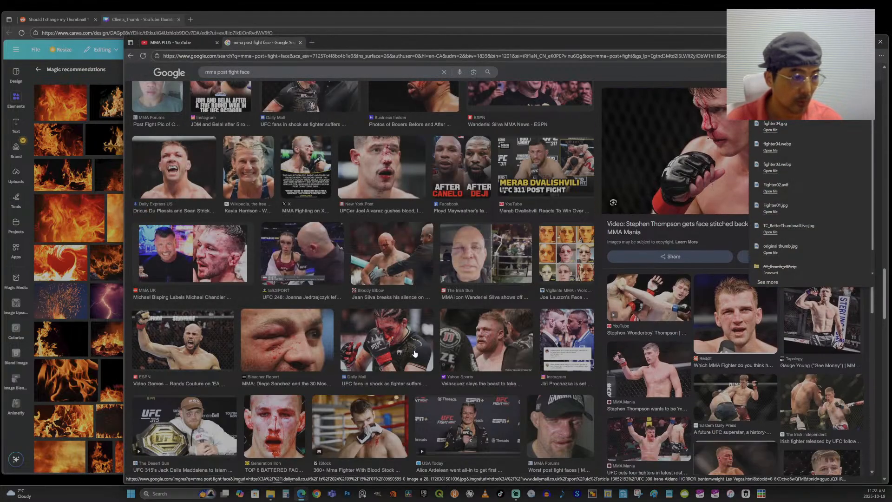
click(399, 349)
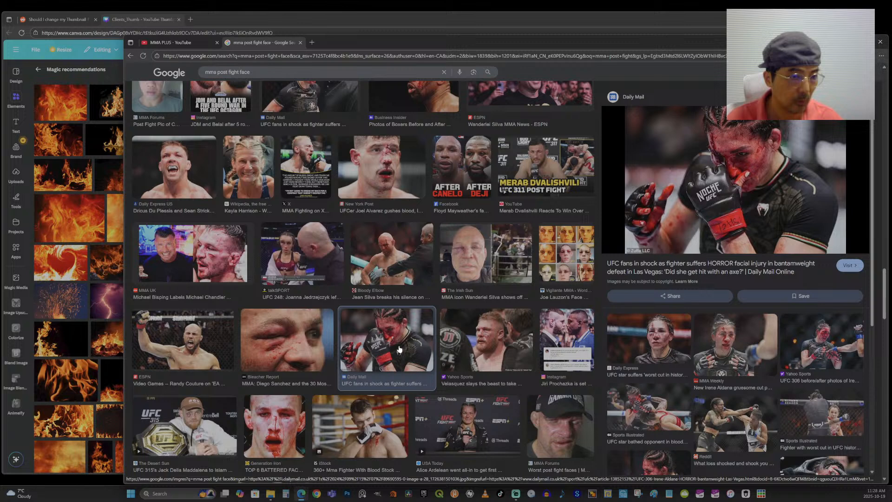
scroll(794, 359, down, 2)
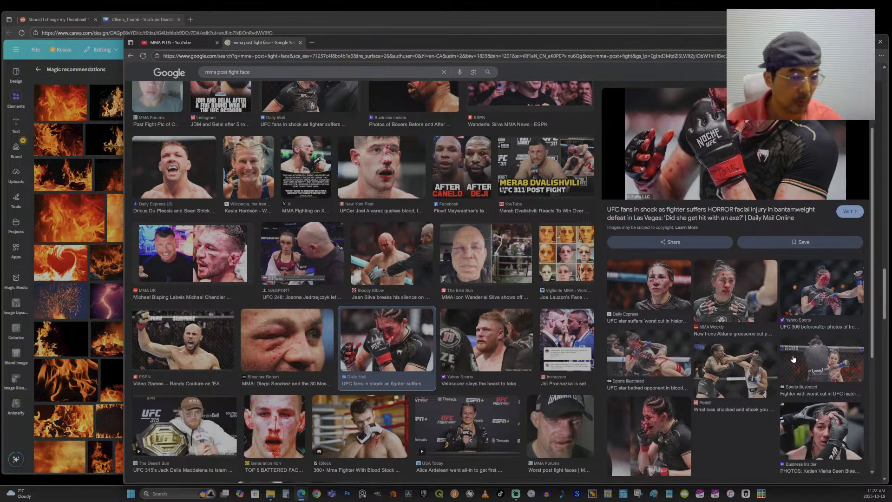
scroll(793, 359, up, 2)
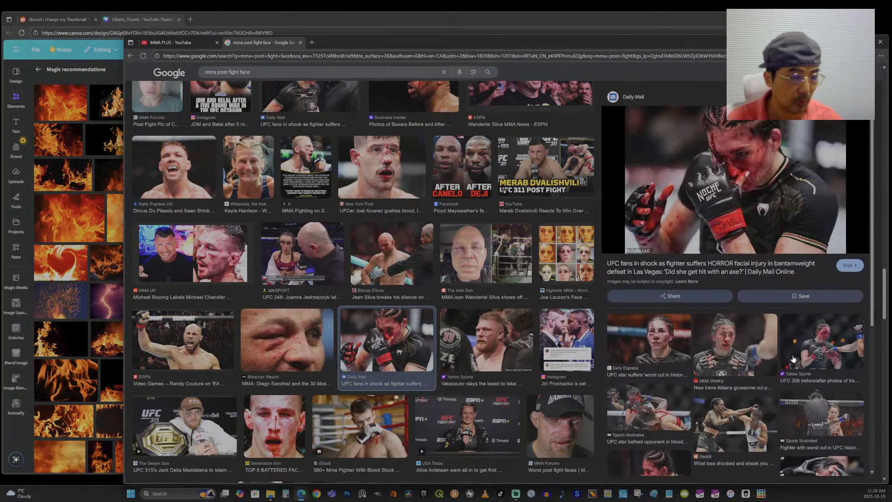
scroll(427, 305, down, 3)
Save the previewed Daily Mail photo of the bloodied female fighter to the temp folder as Fighter07.avif.
right_click(701, 219)
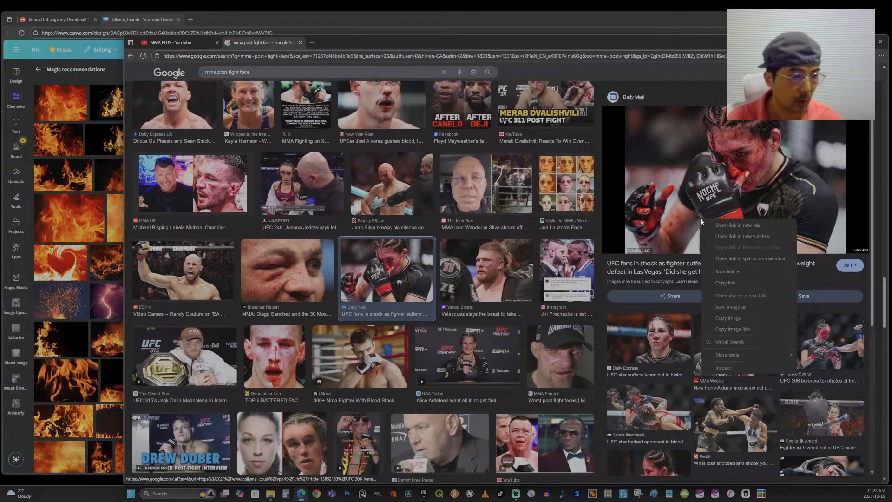
click(741, 308)
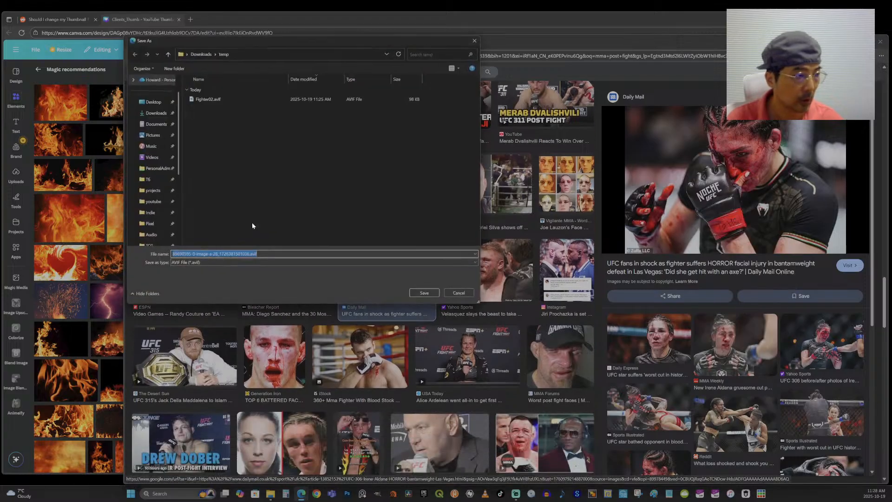
click(235, 254)
click(207, 99)
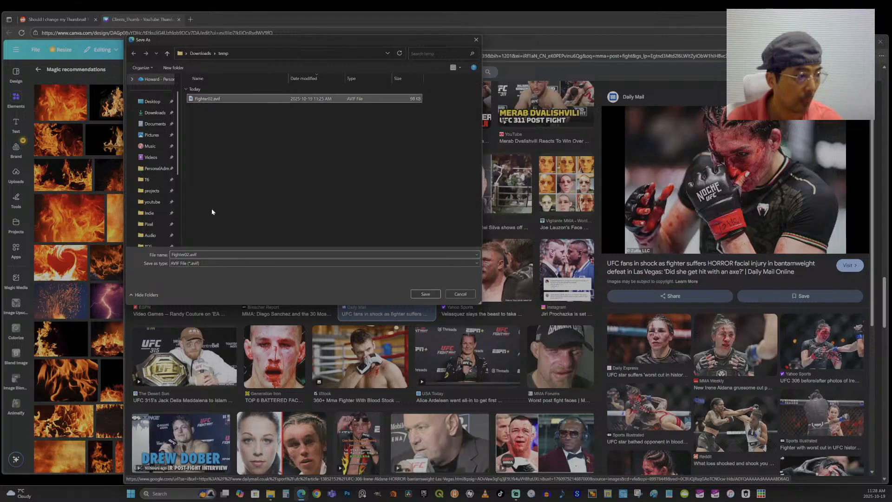
click(190, 255)
click(190, 255)
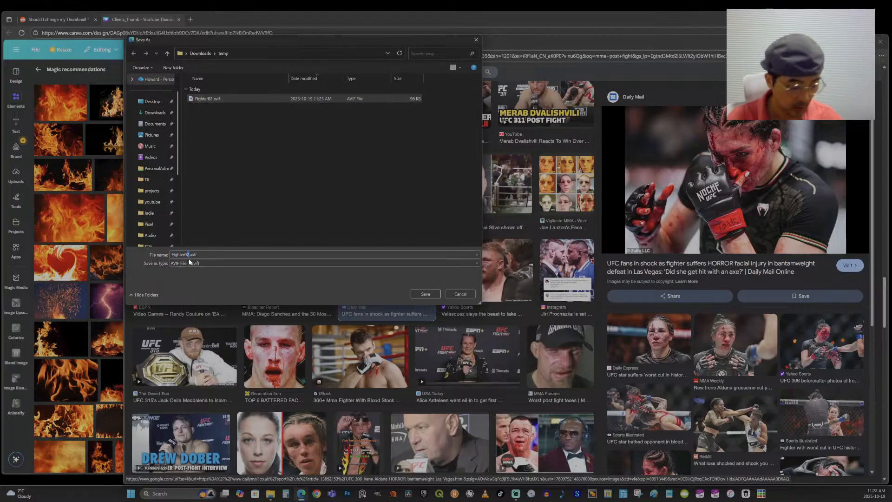
text(7)
click(425, 294)
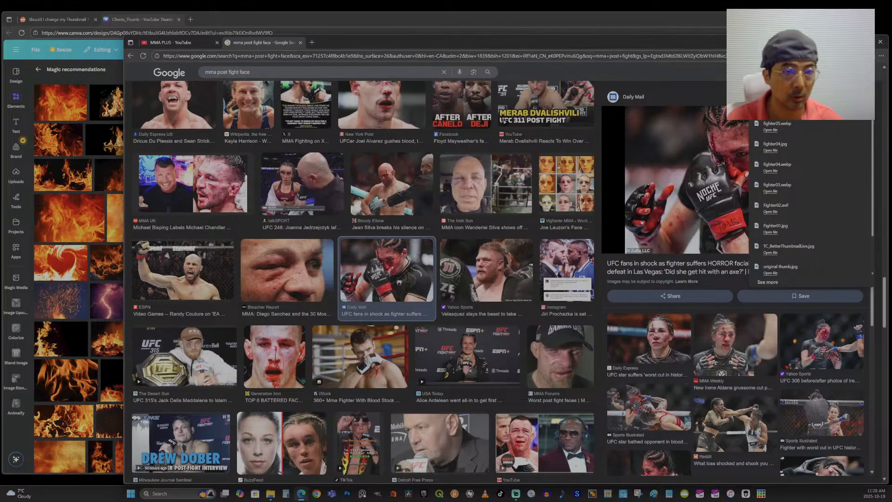
Switch to the Canva design, delete the empty grid page 3, and move the fight photo to the upper-left corner of its page.
click(441, 19)
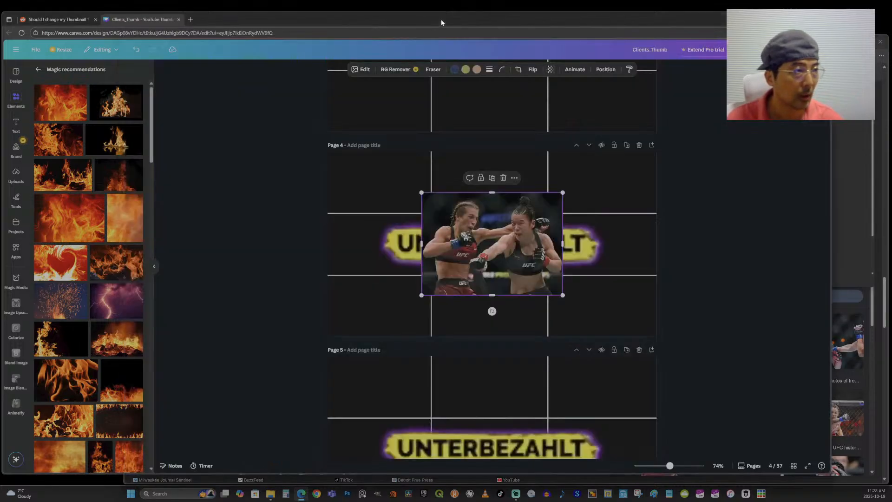
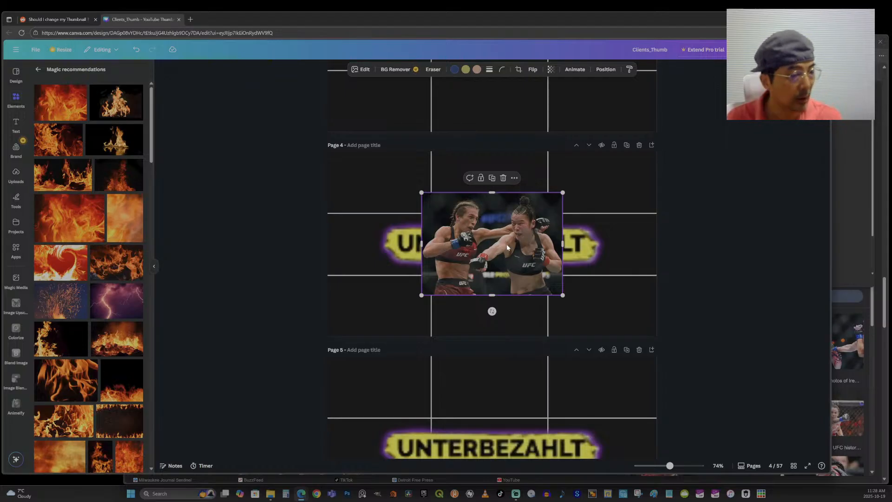
scroll(507, 243, up, 5)
scroll(540, 259, up, 4)
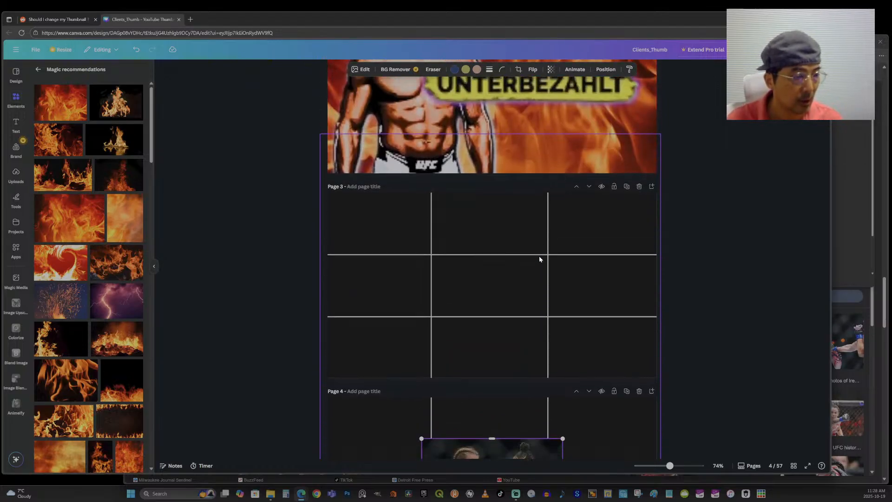
scroll(540, 259, down, 5)
scroll(540, 259, up, 4)
scroll(540, 259, down, 6)
scroll(710, 282, down, 3)
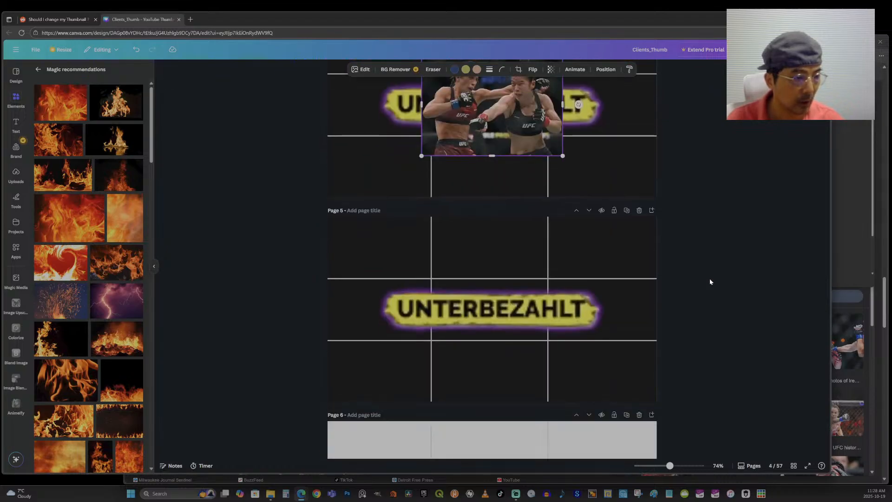
scroll(710, 281, up, 4)
scroll(710, 281, up, 3)
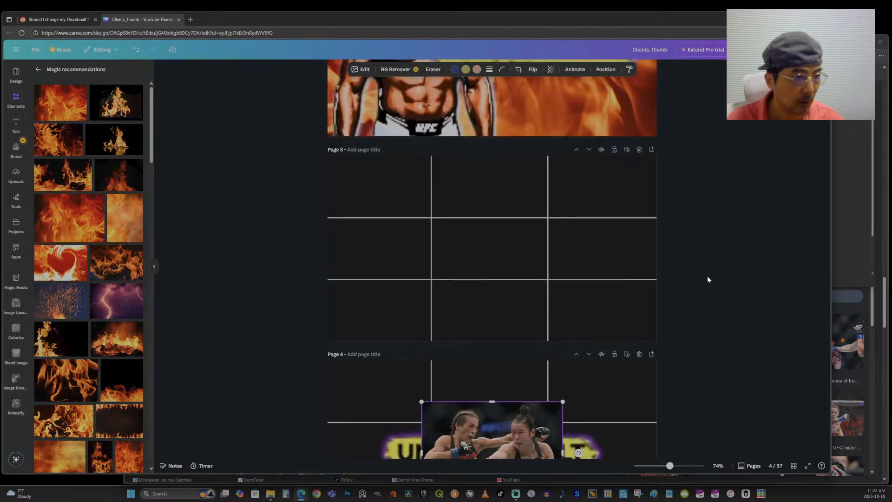
click(637, 153)
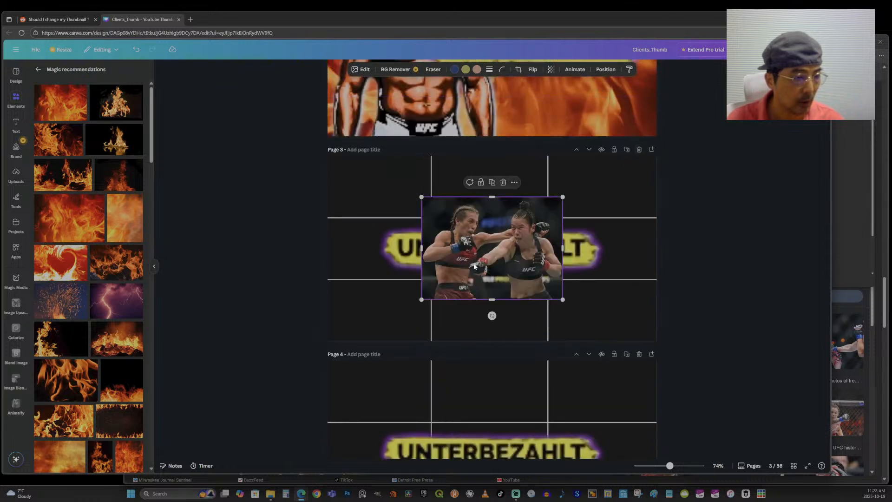
drag(483, 265, 389, 224)
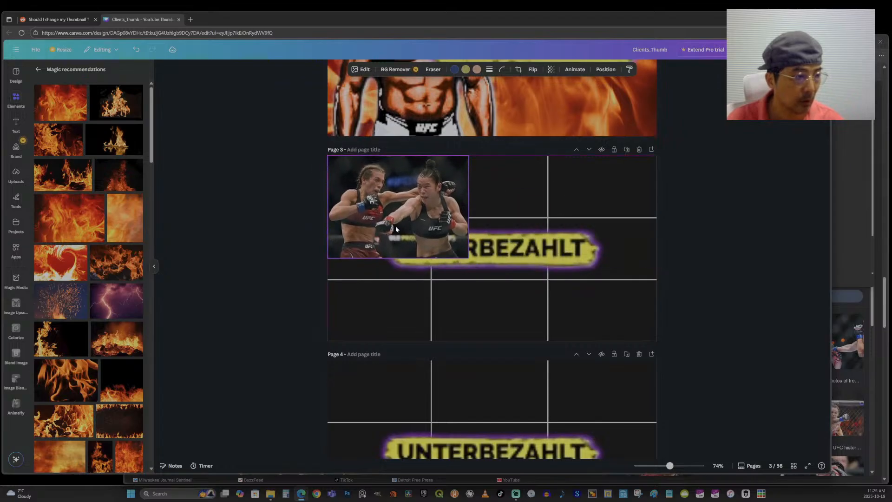
Enlarge the fight photo to the full width of page 3 and send it behind the grid and the UNTERBEZAHLT banner.
drag(469, 258, 668, 366)
mouse_move(539, 273)
mouse_down()
mouse_move(538, 244)
mouse_move(538, 269)
mouse_move(537, 259)
mouse_up()
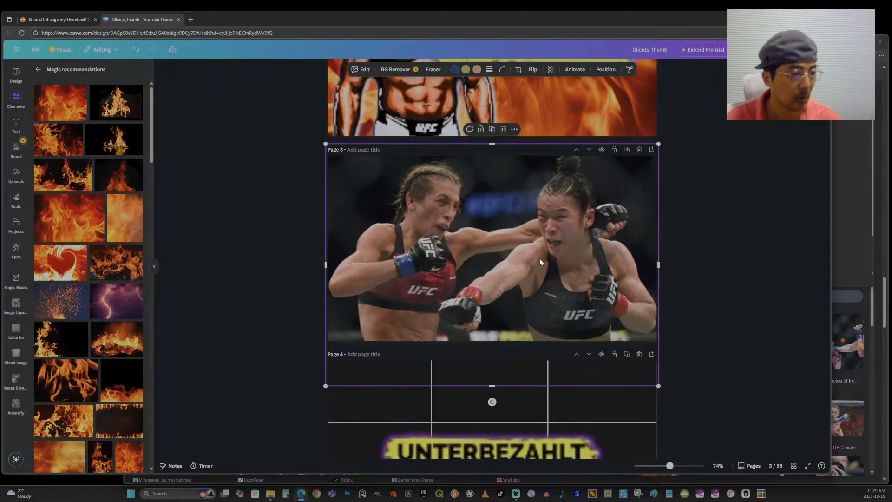
click(606, 69)
drag(116, 134, 114, 176)
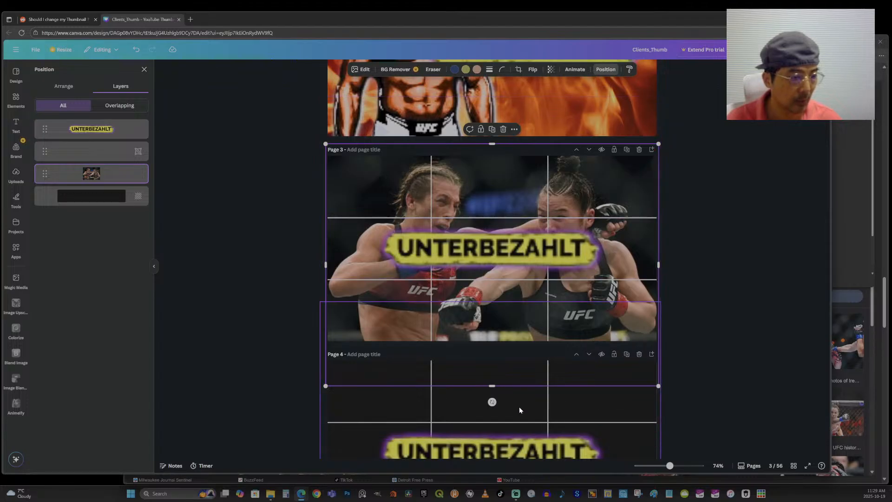
Crop the fight photo's lower and upper edges to the page height and bring it in front of all other layers.
drag(492, 386, 497, 341)
drag(489, 144, 490, 152)
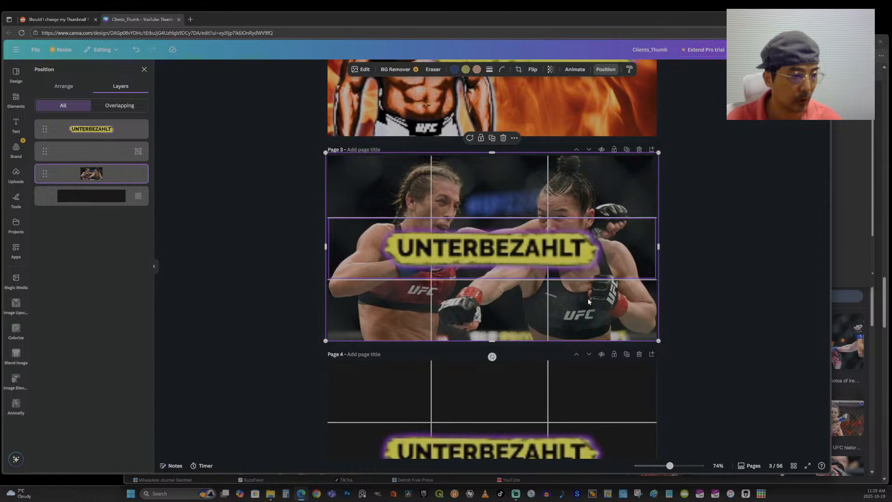
drag(108, 177, 107, 129)
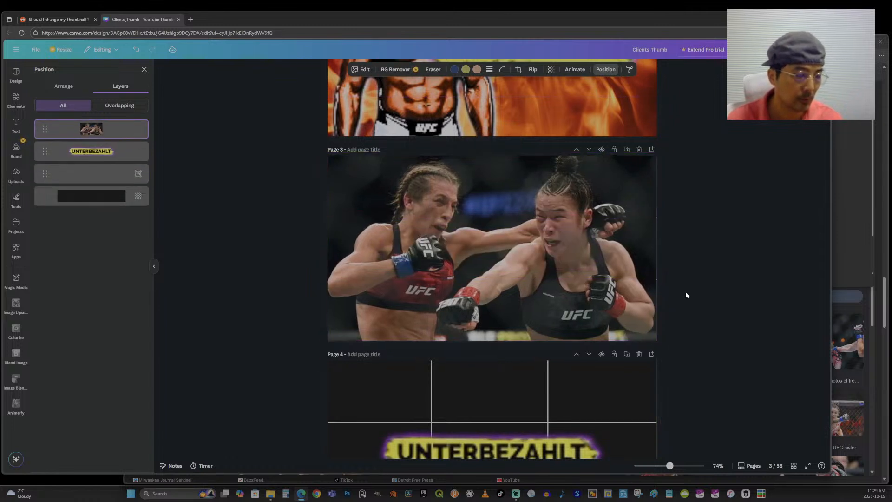
Resize the fight photo slightly past the edges of page 3 and undo the last change to it.
click(653, 311)
drag(658, 343, 684, 339)
click(685, 338)
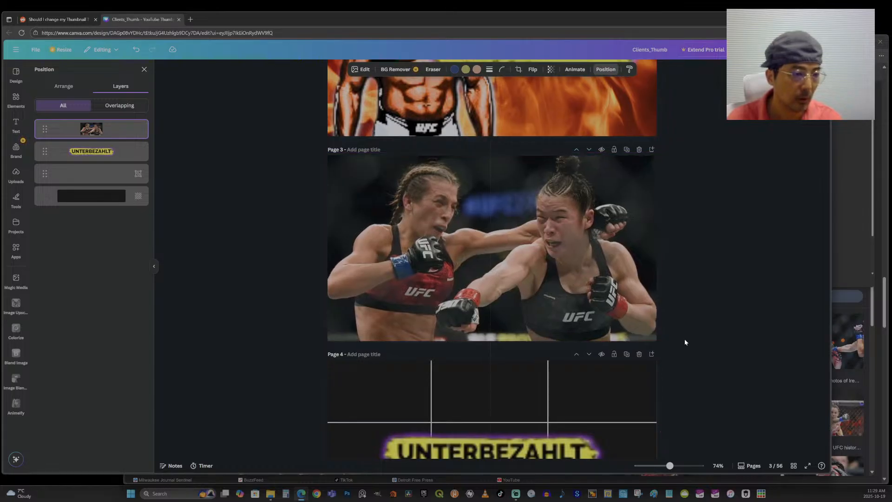
key(ctrl+z)
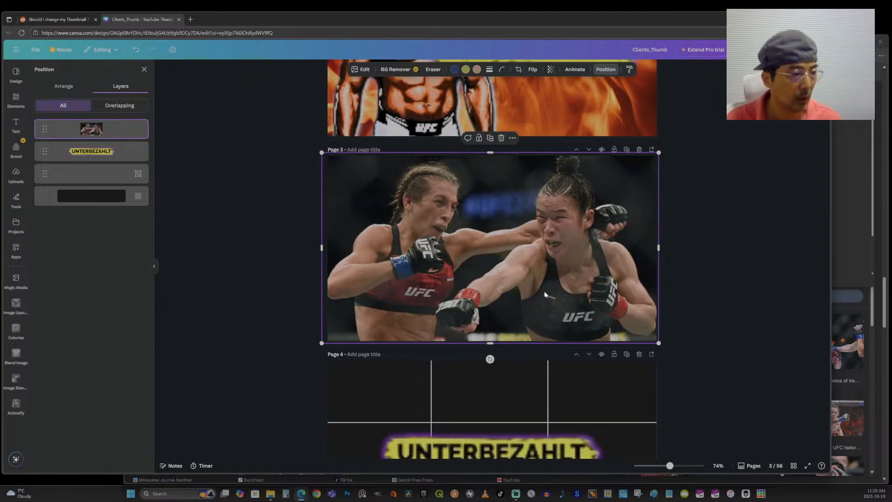
Compare the Belvedere, Fresco and Eldar filters on the fight photo and apply the Stark filter.
click(361, 70)
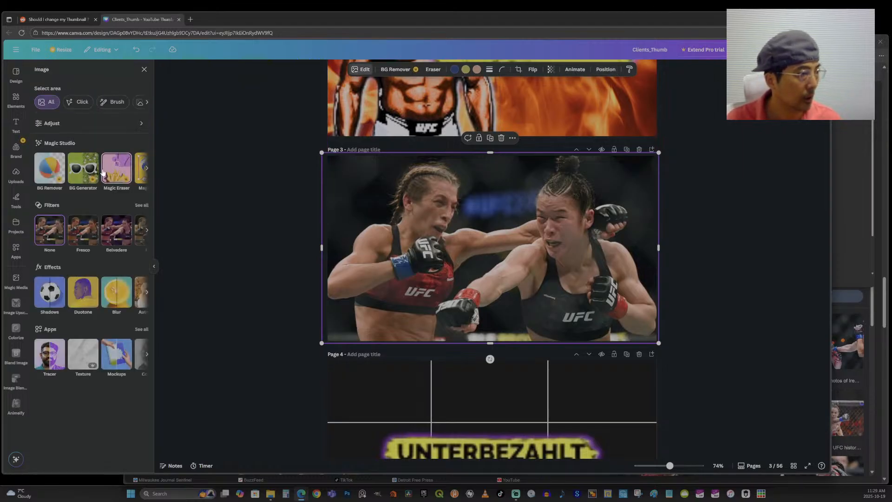
click(82, 123)
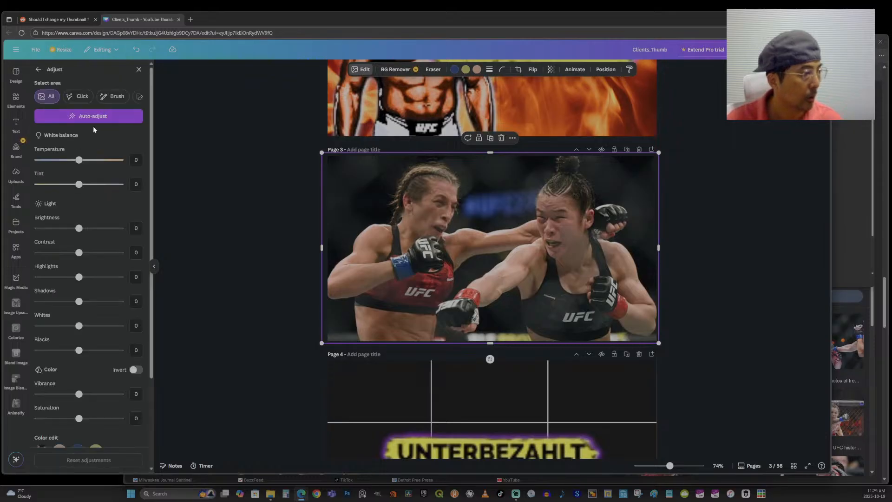
click(35, 70)
click(99, 124)
click(39, 70)
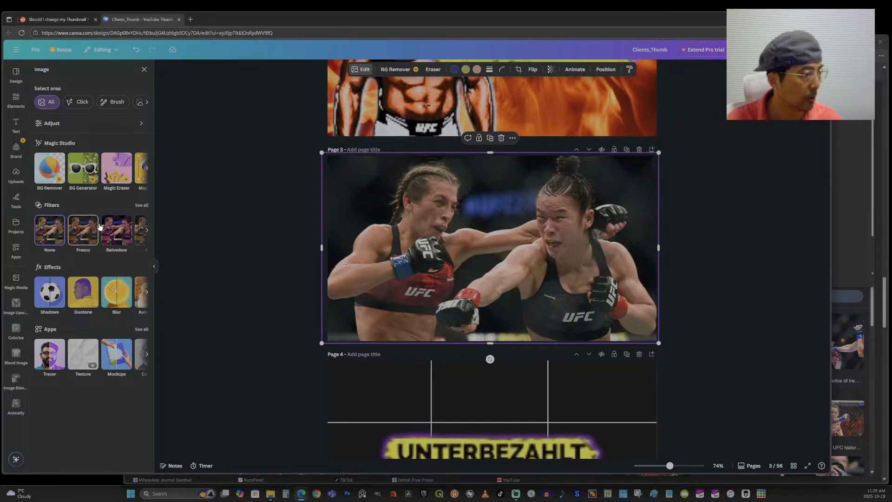
click(141, 205)
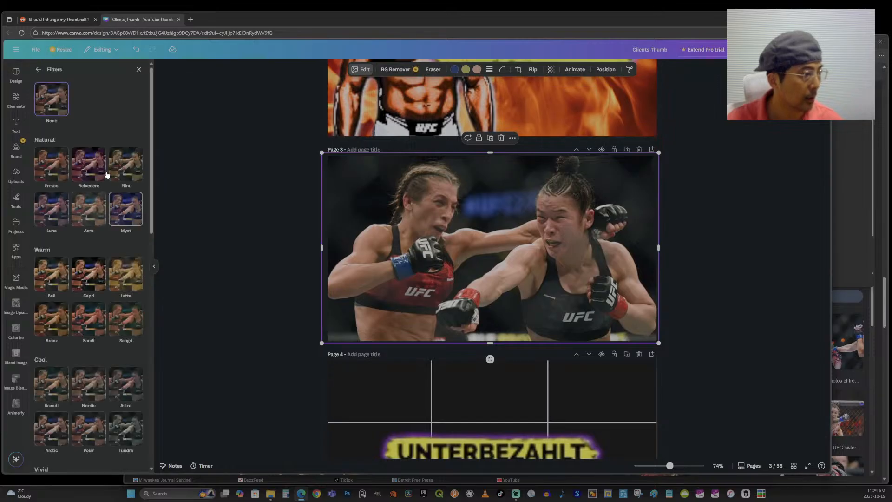
click(91, 166)
click(55, 177)
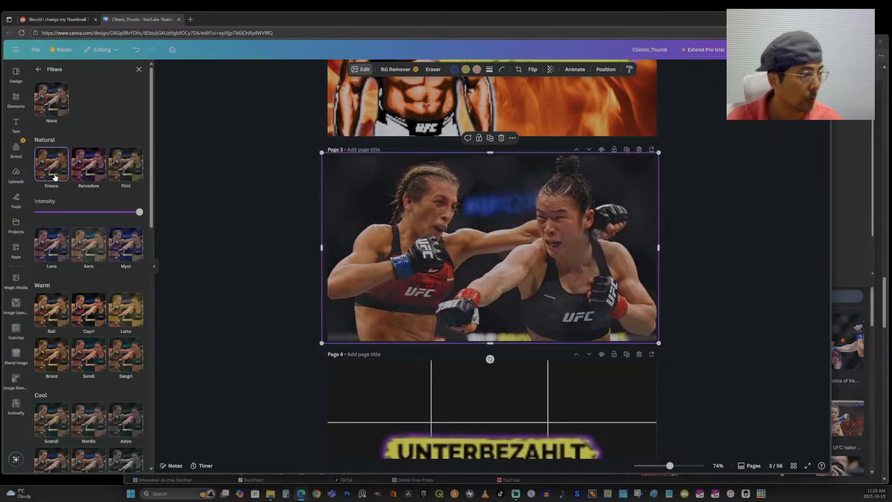
scroll(104, 269, down, 5)
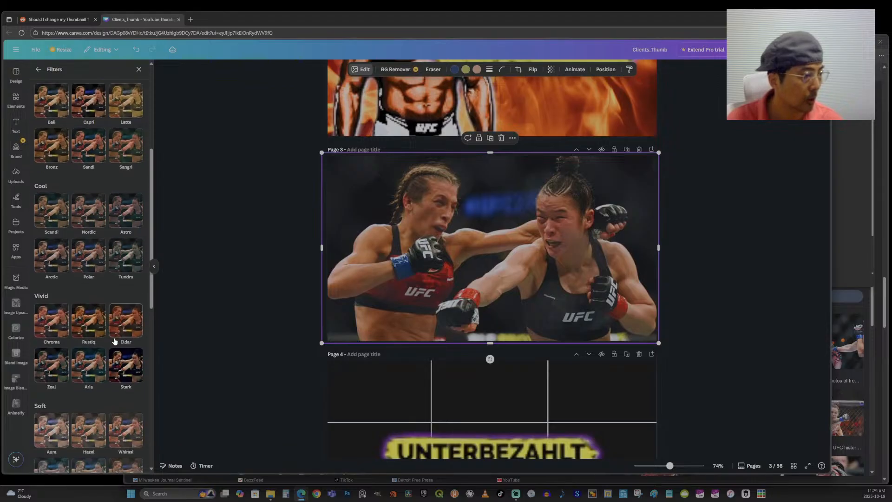
click(130, 361)
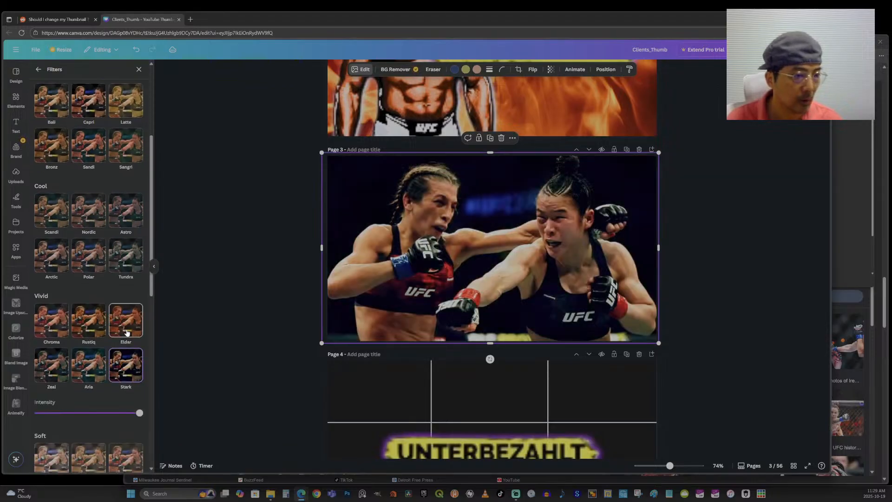
click(126, 331)
drag(140, 367, 128, 368)
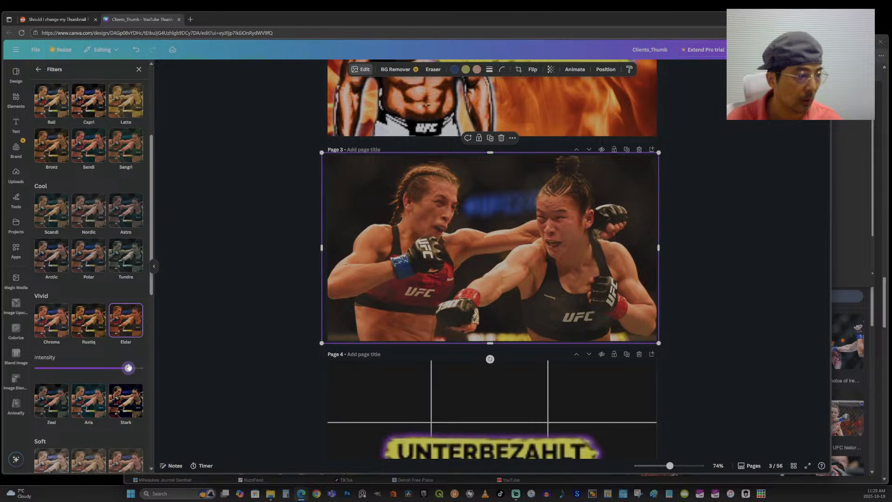
click(126, 400)
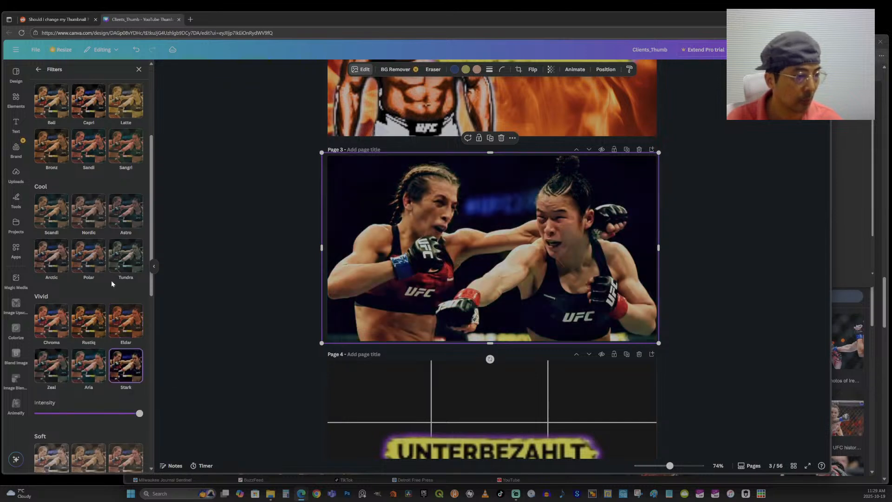
Adjust the fight photo to brightness 79, contrast 59, highlights -88 and whites -9.
click(39, 70)
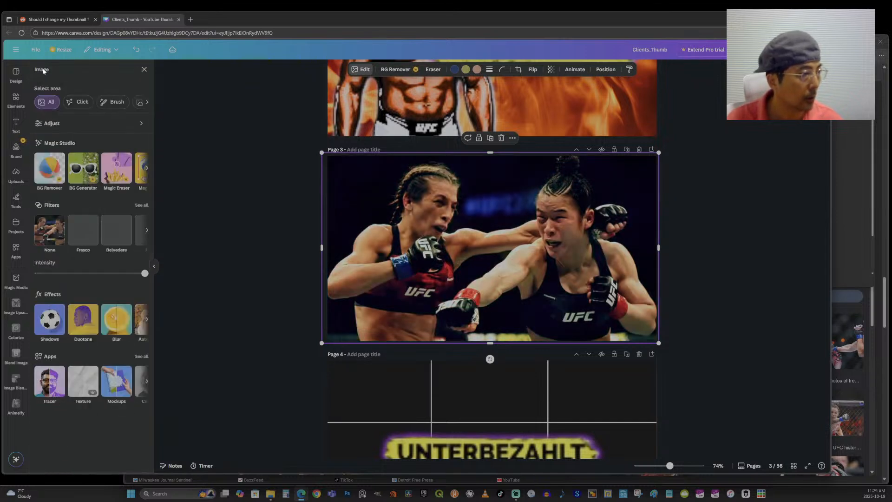
click(51, 123)
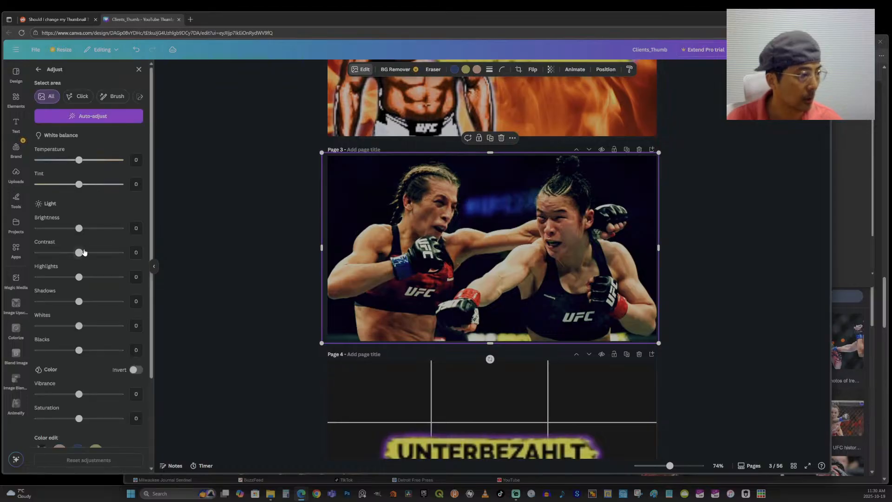
drag(79, 253, 104, 232)
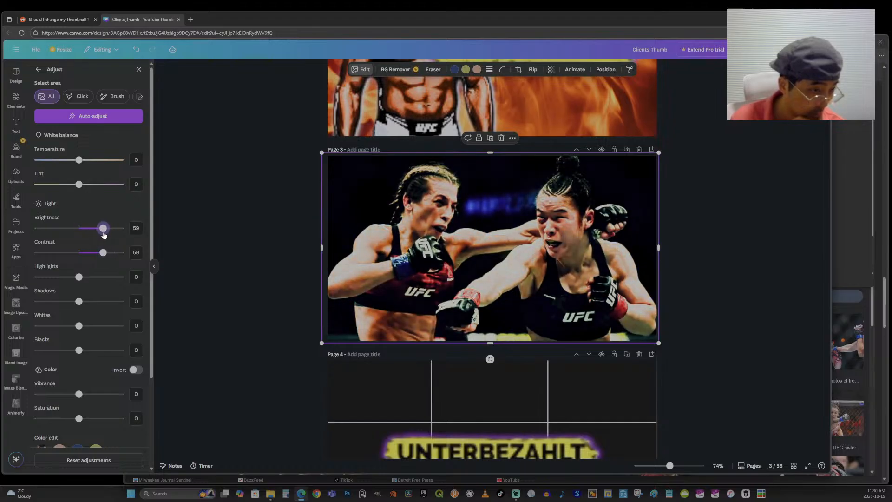
drag(78, 278, 60, 275)
drag(101, 229, 112, 232)
mouse_move(60, 277)
mouse_down()
mouse_move(49, 277)
mouse_move(74, 277)
mouse_move(43, 282)
mouse_up()
mouse_move(79, 326)
mouse_down()
mouse_move(62, 326)
mouse_move(75, 327)
mouse_up()
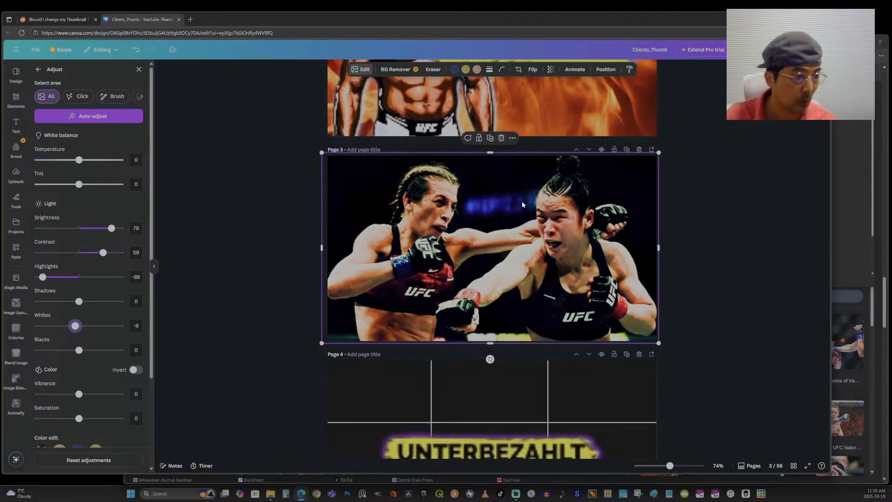
Bring the UNTERBEZAHLT banner on page 3 to the front and move it down below the fighters' faces.
click(721, 239)
mouse_move(669, 465)
mouse_down()
mouse_move(638, 466)
mouse_move(663, 465)
mouse_up()
scroll(694, 347, up, 5)
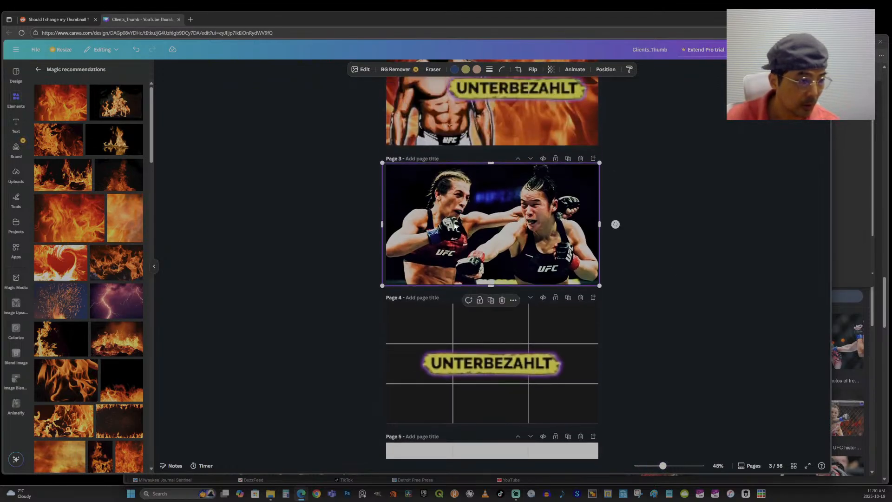
key(alt+1)
drag(113, 153, 113, 123)
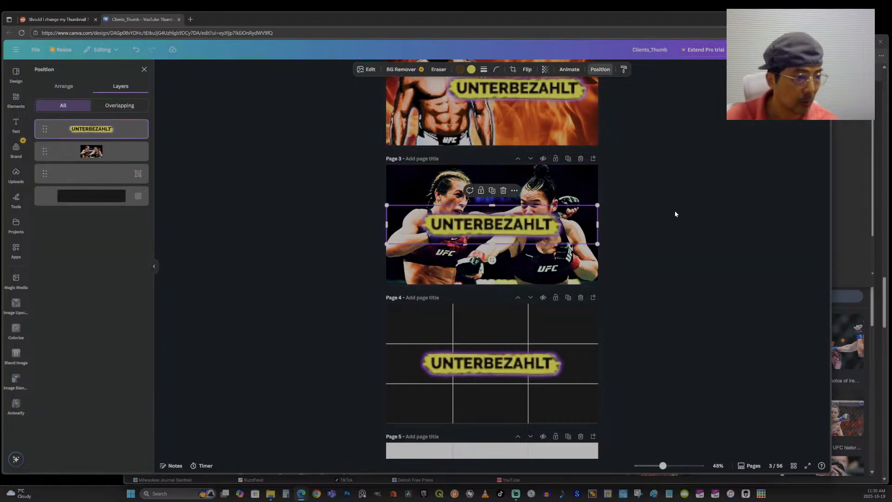
key(alt+1)
click(654, 223)
drag(532, 229, 534, 249)
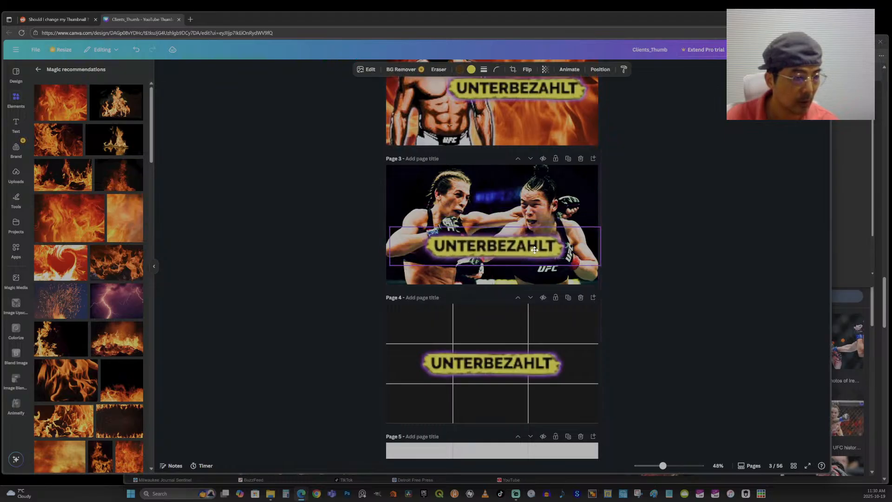
drag(534, 250, 534, 248)
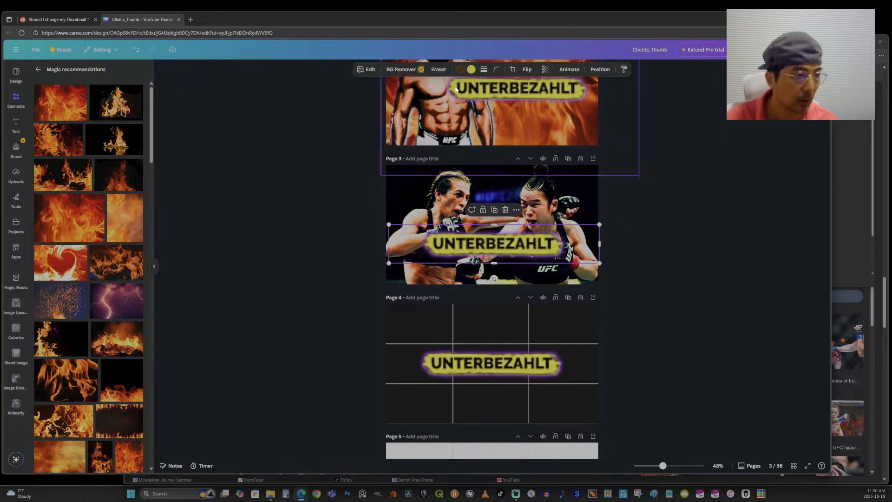
Set the page 3 banner's Glow shadow to white #FFFFFF with size 43, blur 0 and intensity 100.
click(368, 69)
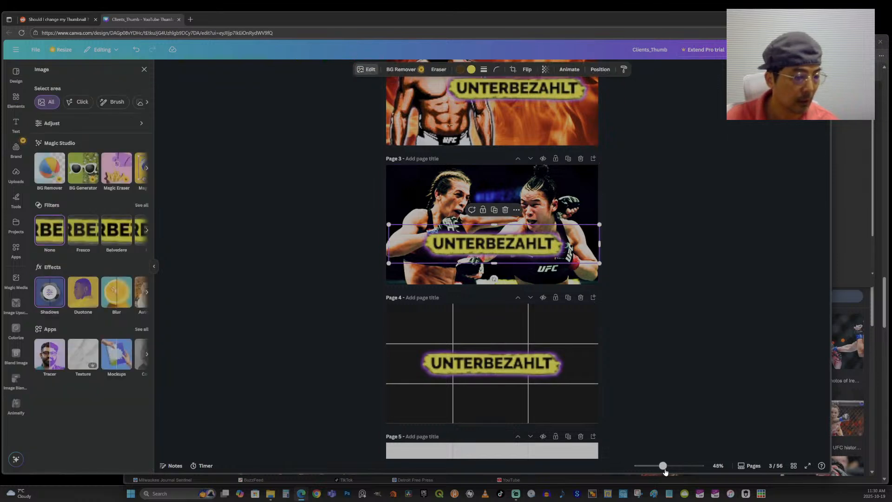
drag(664, 466, 672, 467)
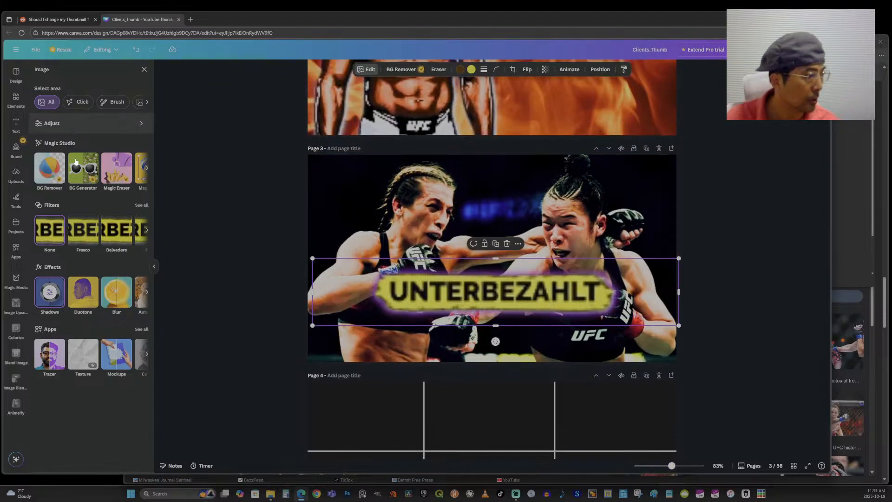
click(52, 290)
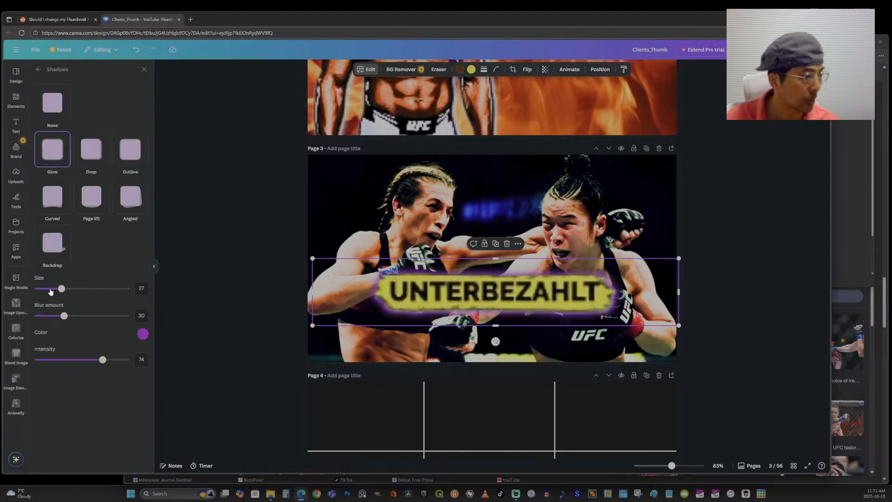
click(143, 334)
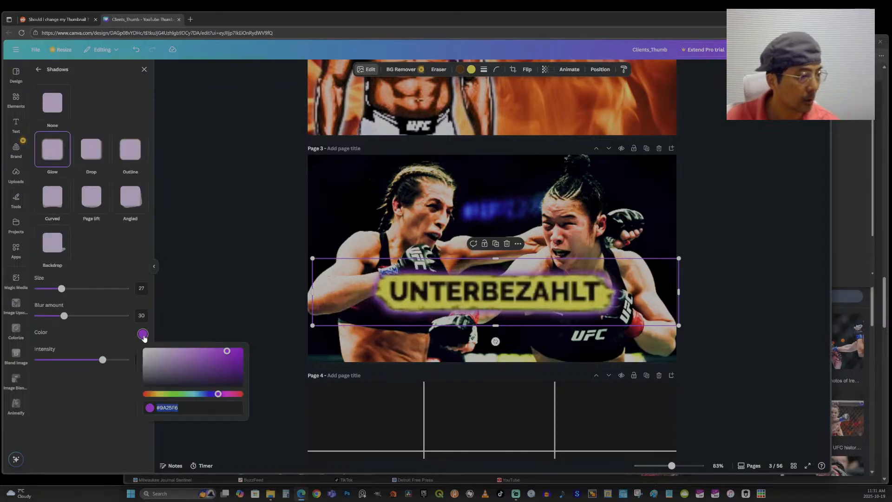
drag(161, 371, 117, 331)
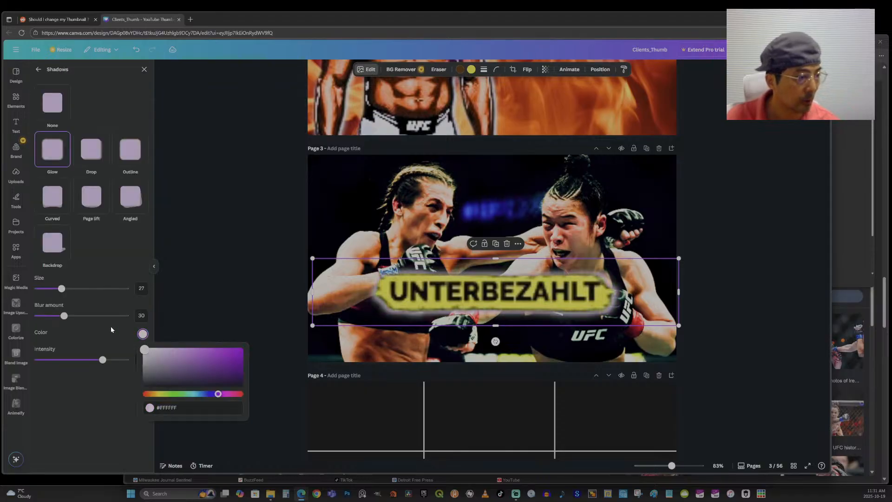
click(64, 321)
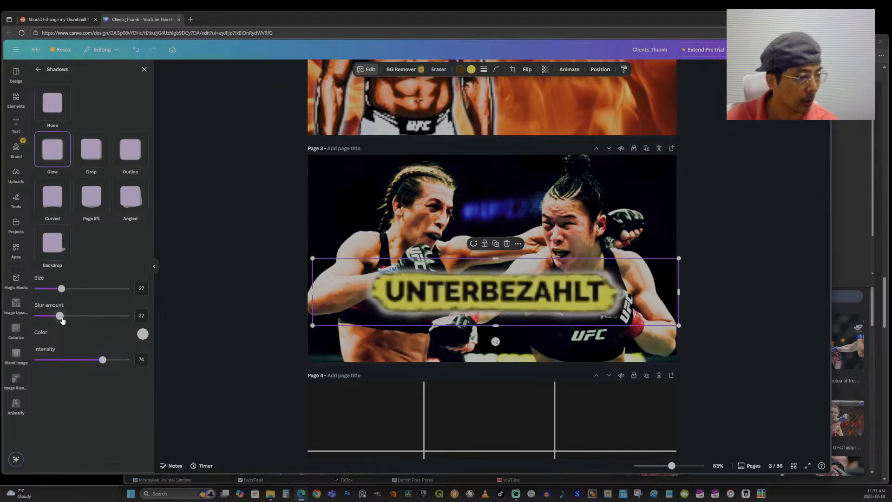
drag(64, 321, 17, 316)
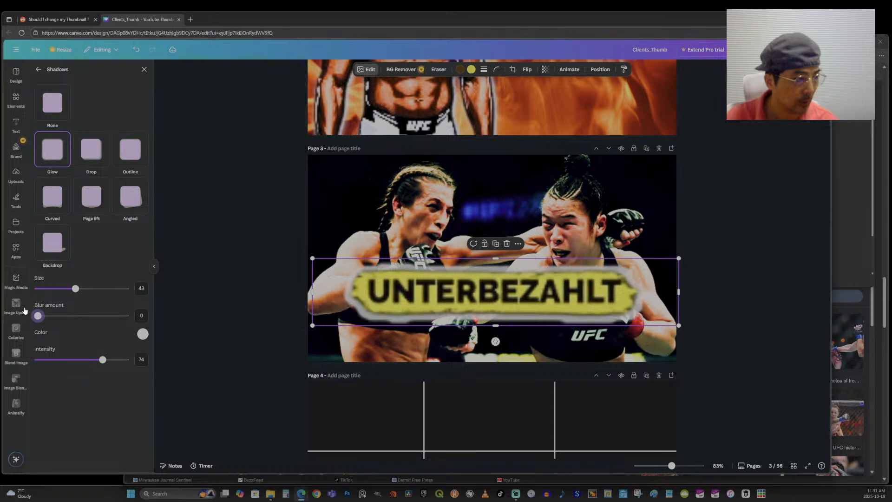
drag(101, 361, 143, 363)
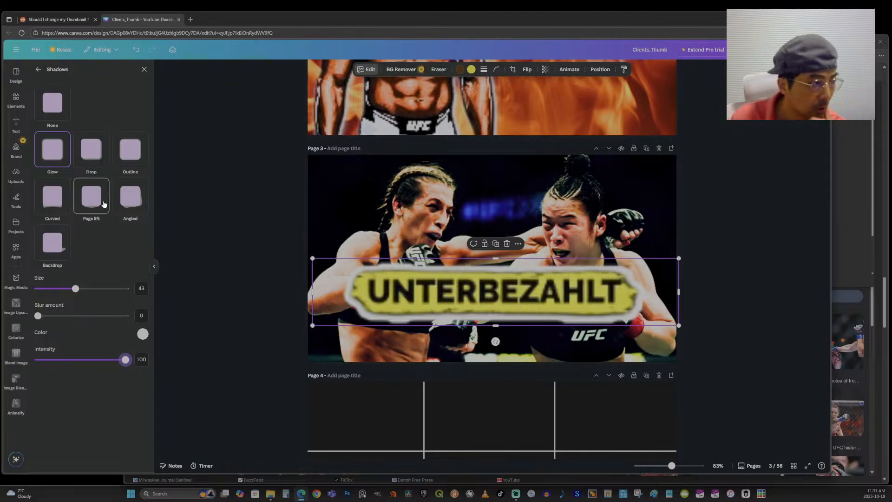
Try an Outline shadow on the banner in red #FF0000 at size 20.
click(132, 152)
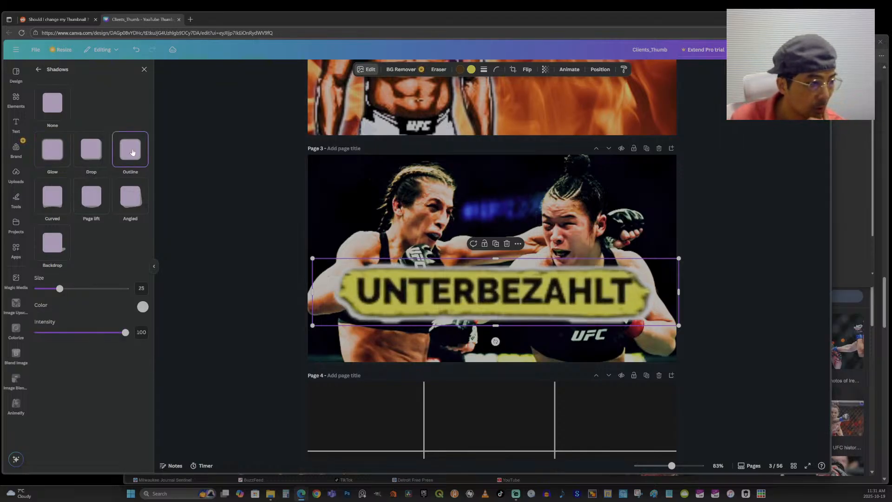
mouse_move(61, 290)
mouse_down()
mouse_move(100, 288)
mouse_move(38, 288)
mouse_move(56, 288)
mouse_up()
click(143, 307)
drag(195, 348, 276, 315)
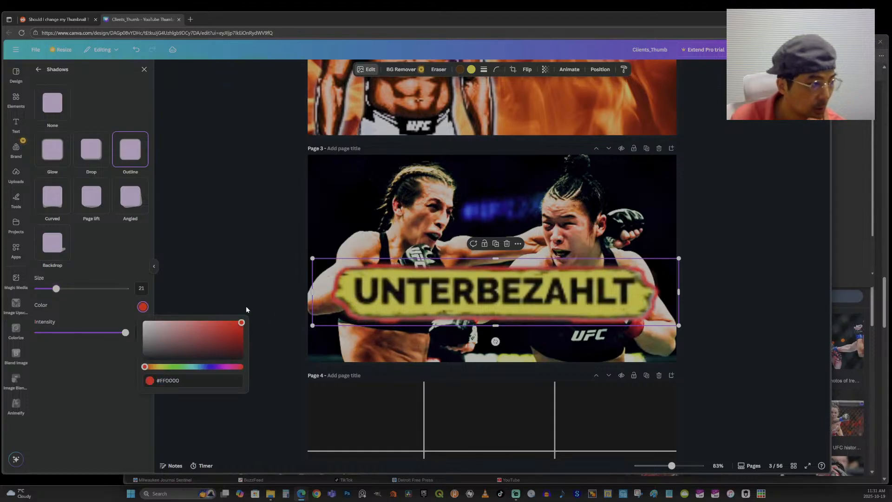
mouse_move(56, 289)
mouse_down()
mouse_move(92, 288)
mouse_move(44, 289)
mouse_move(55, 285)
mouse_up()
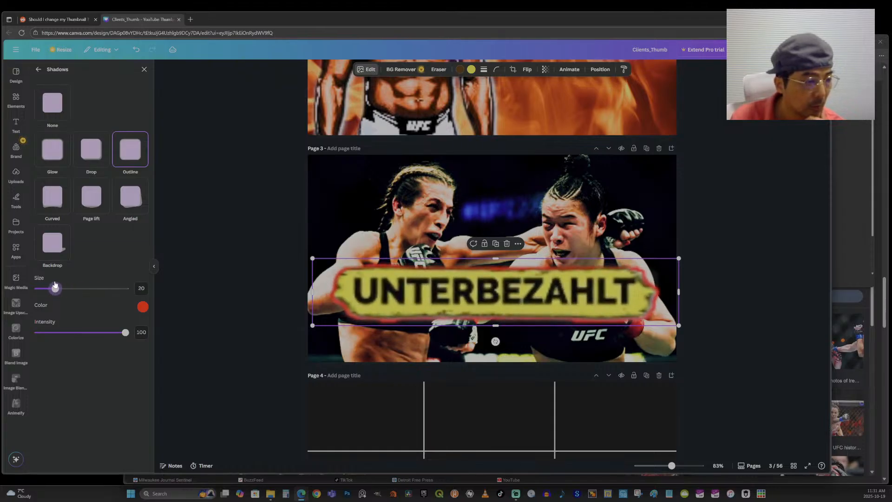
Recolor the banner's outline black at size 45 and switch its shadow style to Page lift.
click(142, 305)
drag(154, 353, 124, 376)
drag(55, 289, 77, 297)
drag(59, 295, 78, 294)
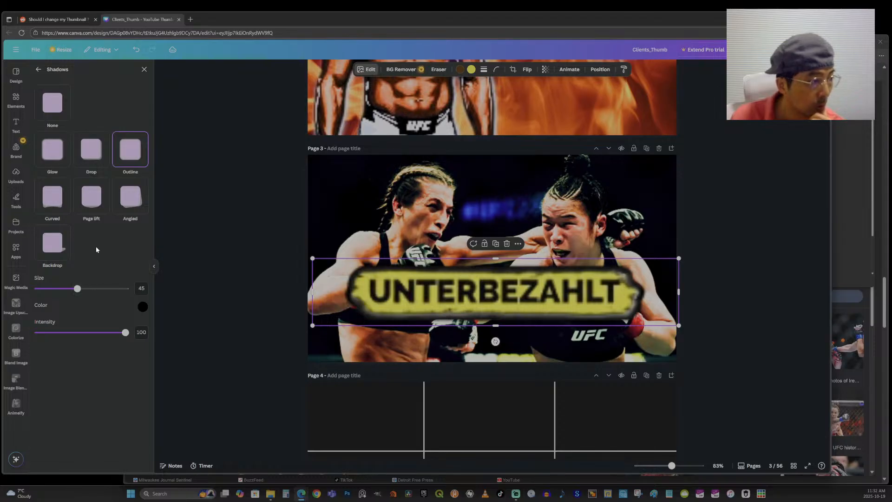
click(101, 203)
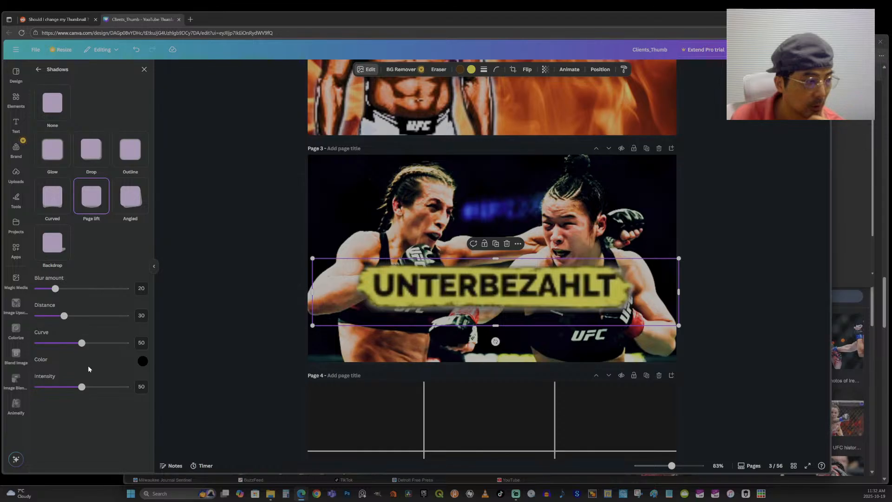
Give the UNTERBEZAHLT title graphic a black (#000000) Outline shadow with size 46 and intensity 100.
mouse_move(82, 387)
mouse_down()
mouse_move(127, 387)
mouse_move(77, 388)
mouse_up()
click(130, 160)
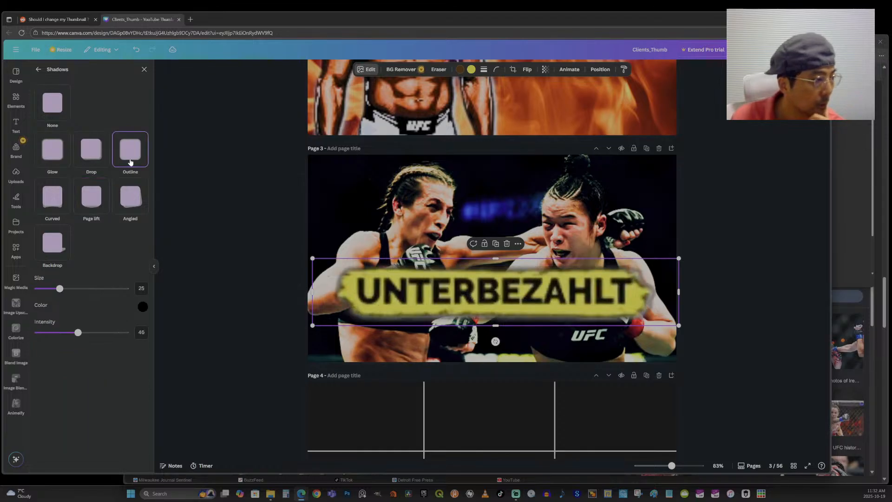
drag(78, 332, 151, 342)
drag(57, 292, 78, 299)
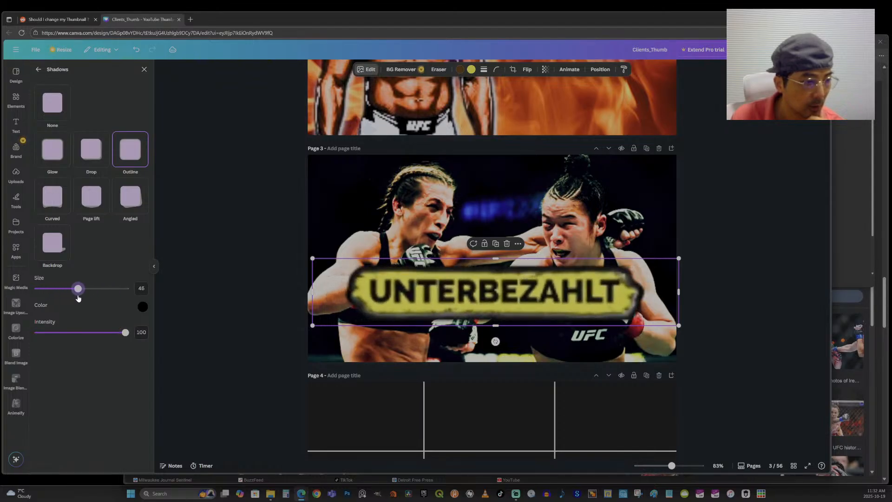
click(142, 307)
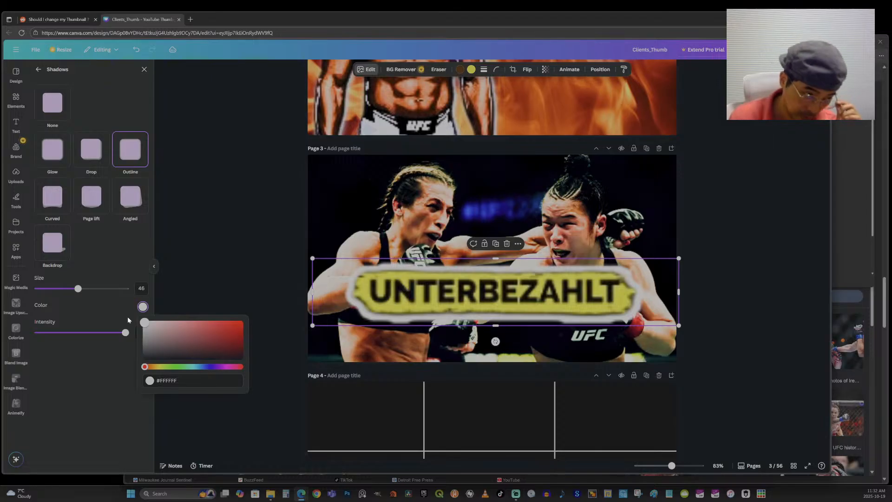
drag(144, 322, 115, 367)
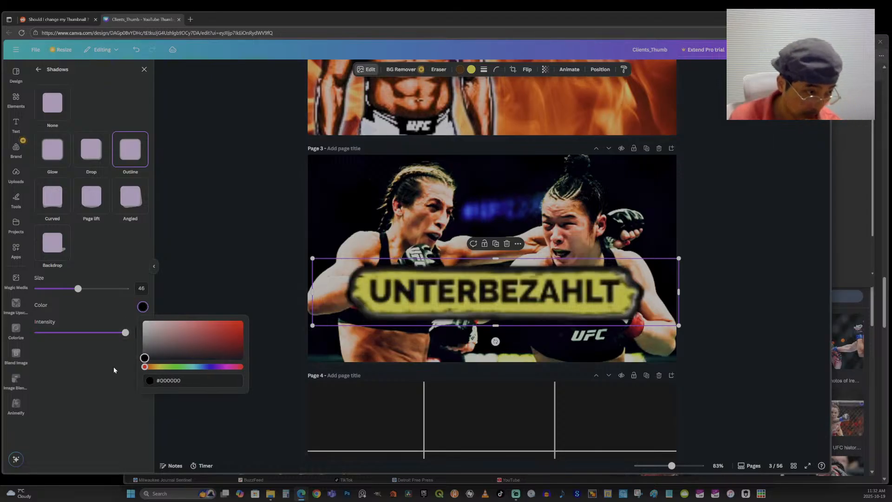
click(98, 299)
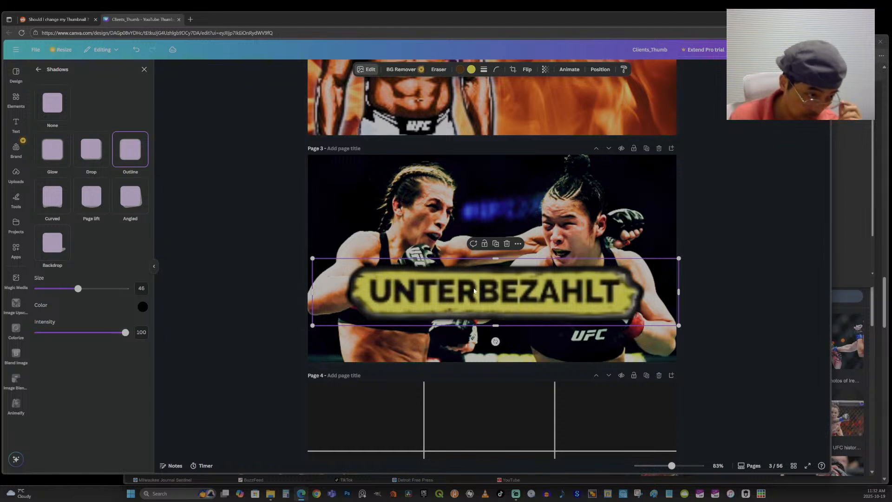
Move the UNTERBEZAHLT title to the top edge of page 3 and shift the fighters' photo slightly down.
drag(474, 291, 468, 183)
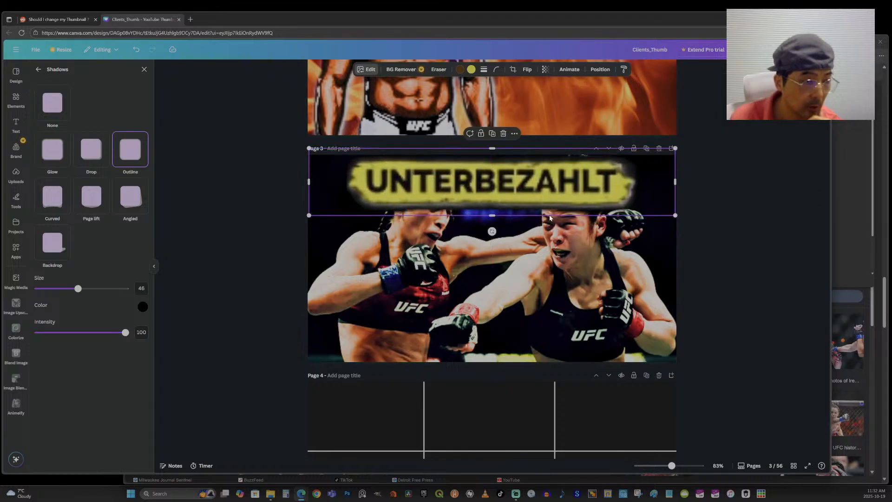
click(572, 286)
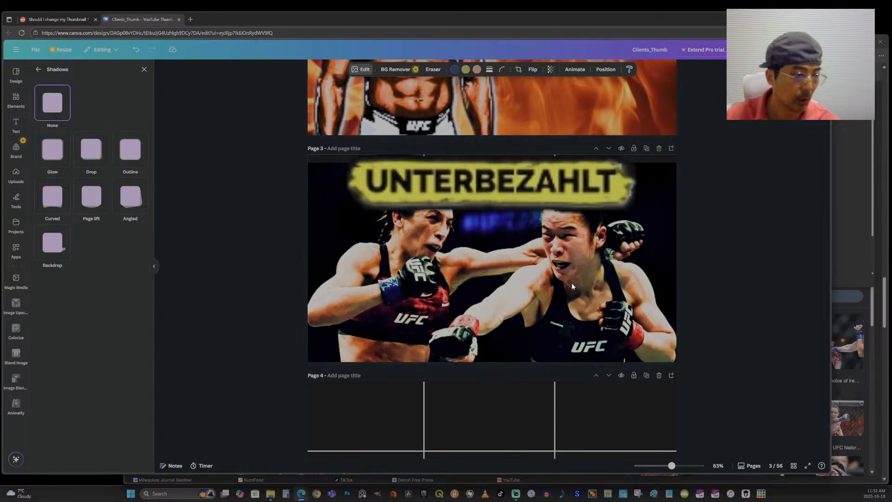
click(572, 286)
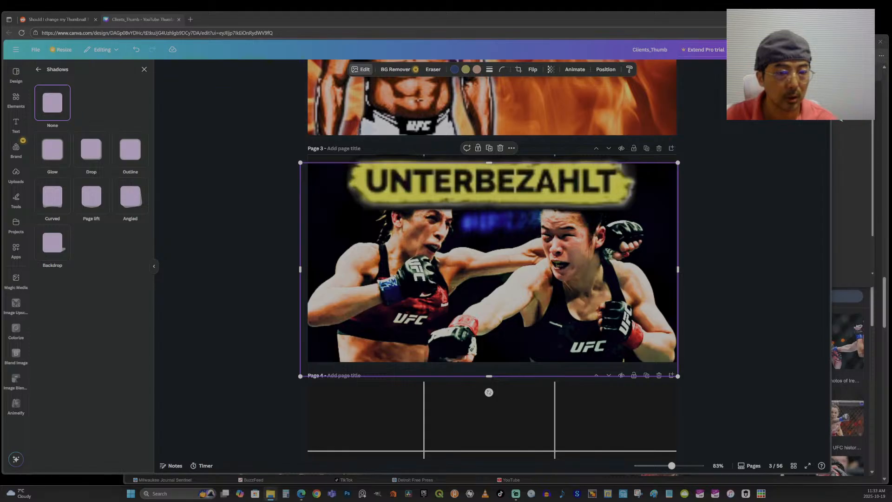
Switch to the Google Images window and browse the "mma post fight face" results for a suitable fighter photo.
click(874, 99)
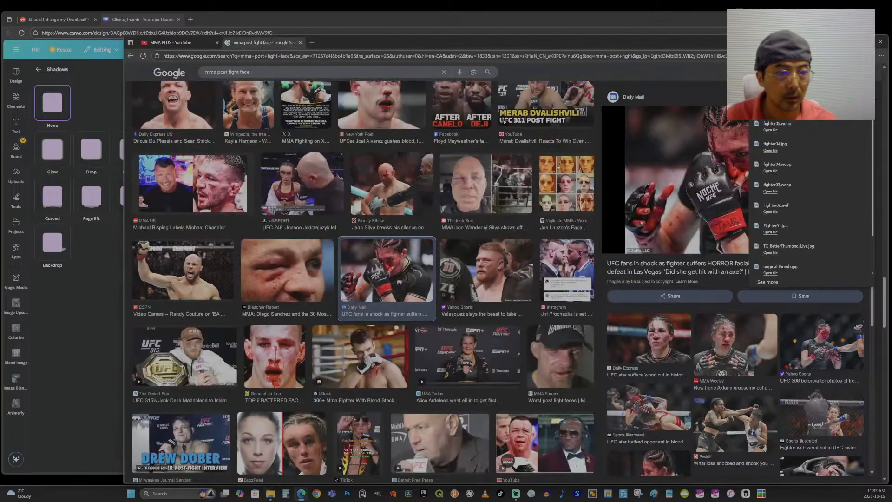
scroll(530, 316, up, 7)
scroll(530, 316, up, 10)
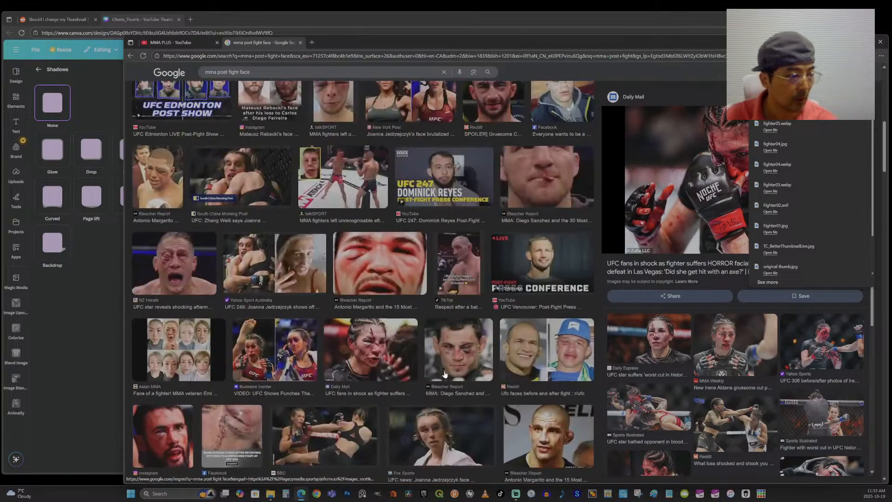
scroll(461, 365, up, 10)
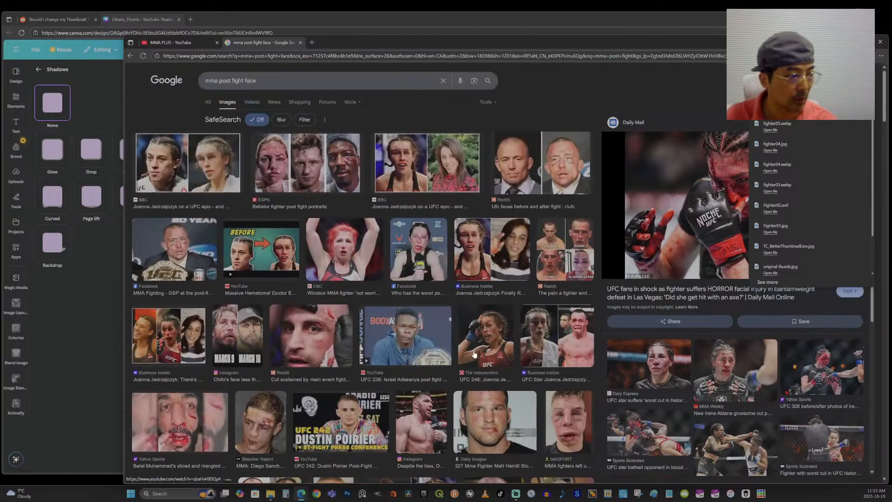
scroll(474, 355, down, 3)
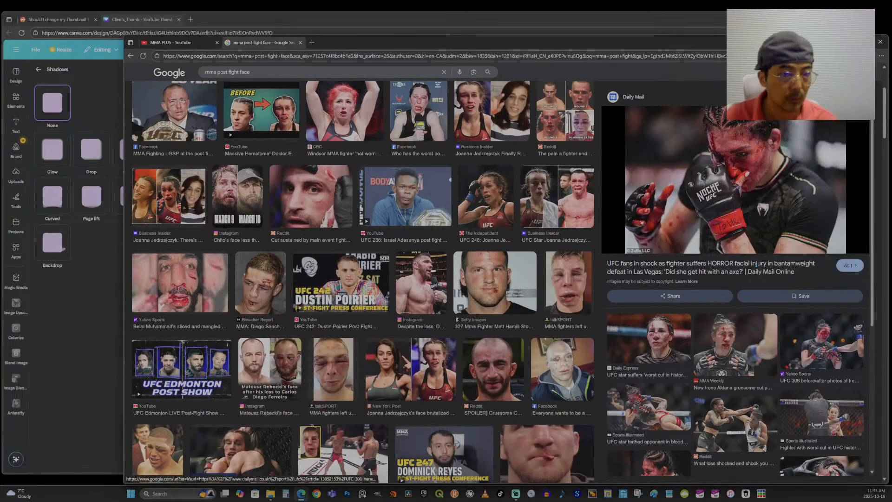
click(857, 97)
scroll(749, 277, up, 7)
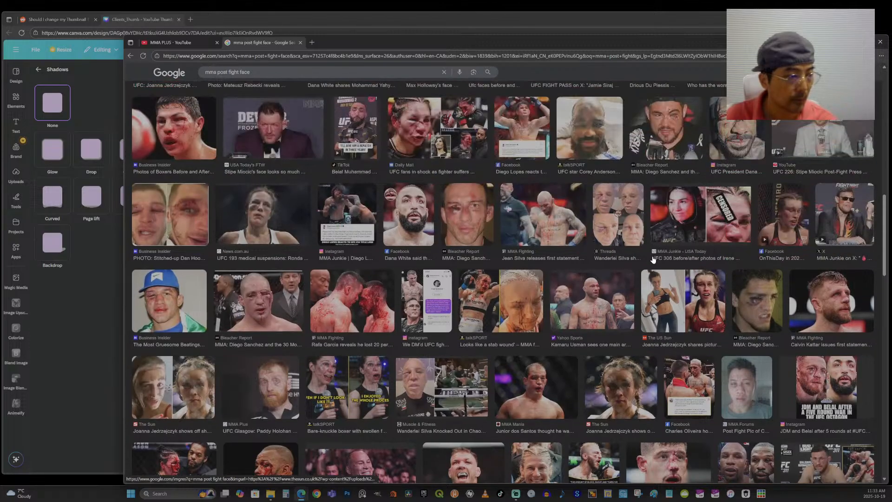
scroll(653, 259, up, 7)
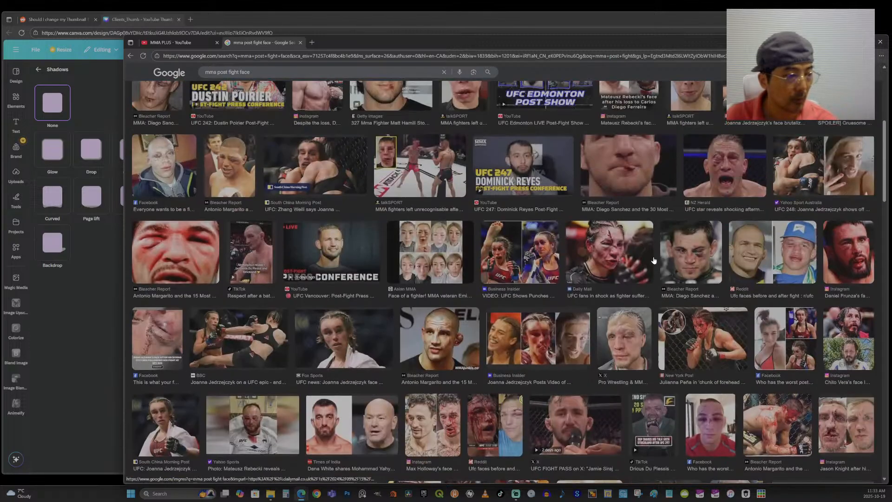
scroll(654, 259, up, 3)
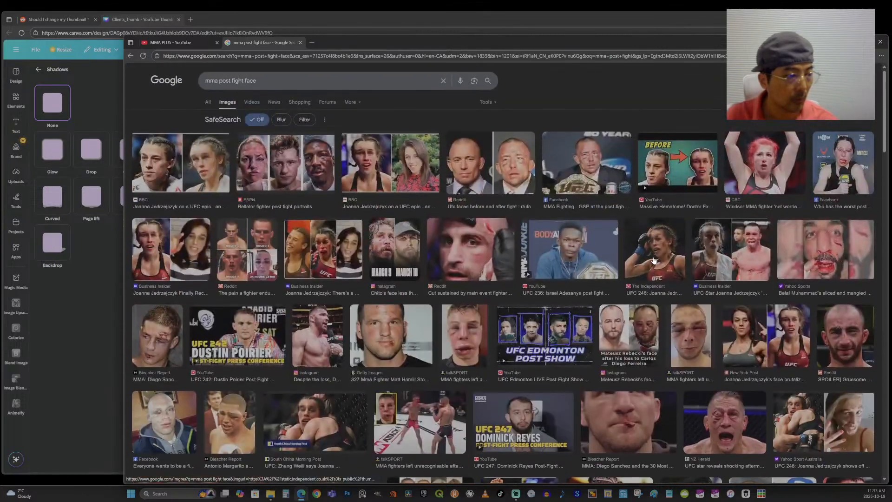
scroll(654, 260, down, 10)
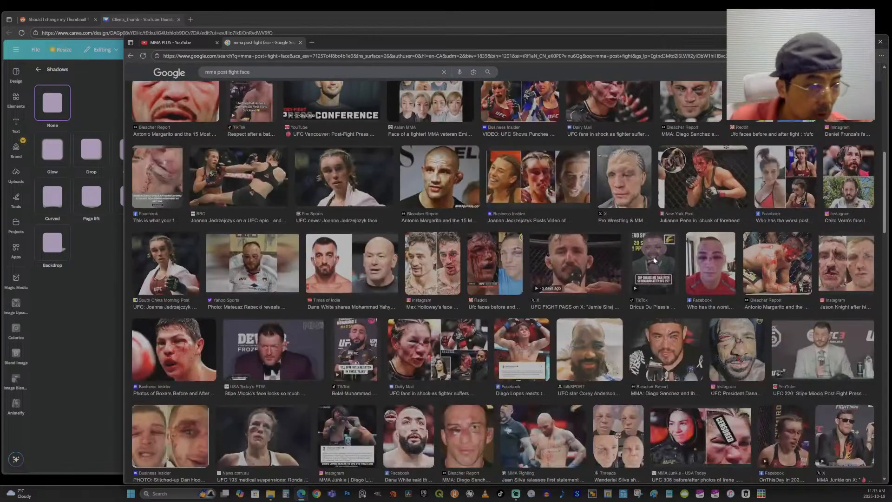
scroll(654, 258, down, 6)
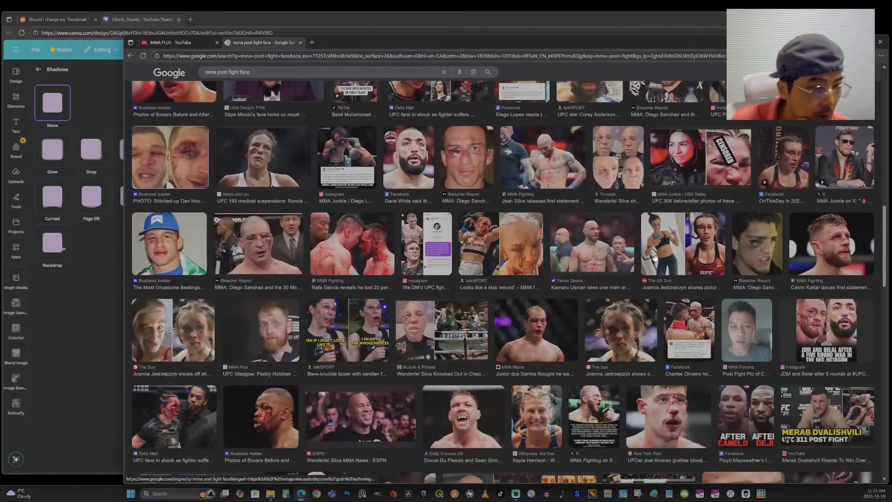
scroll(654, 258, down, 6)
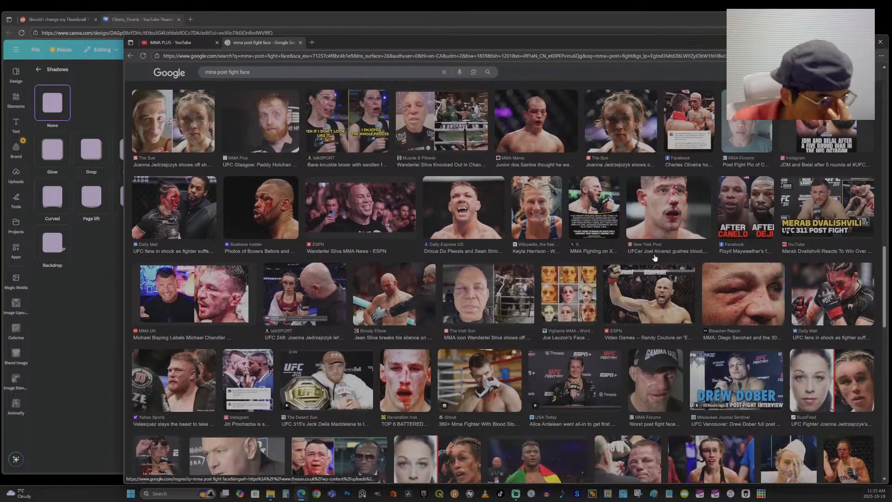
scroll(655, 258, down, 3)
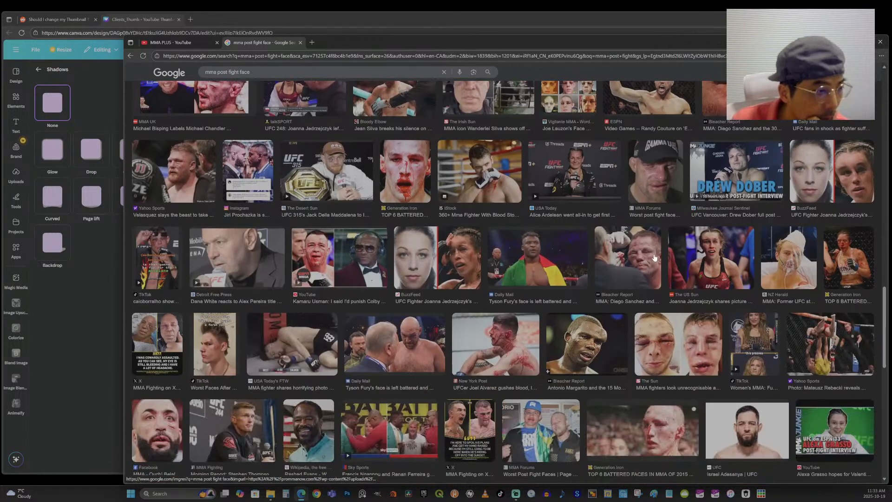
scroll(655, 258, down, 8)
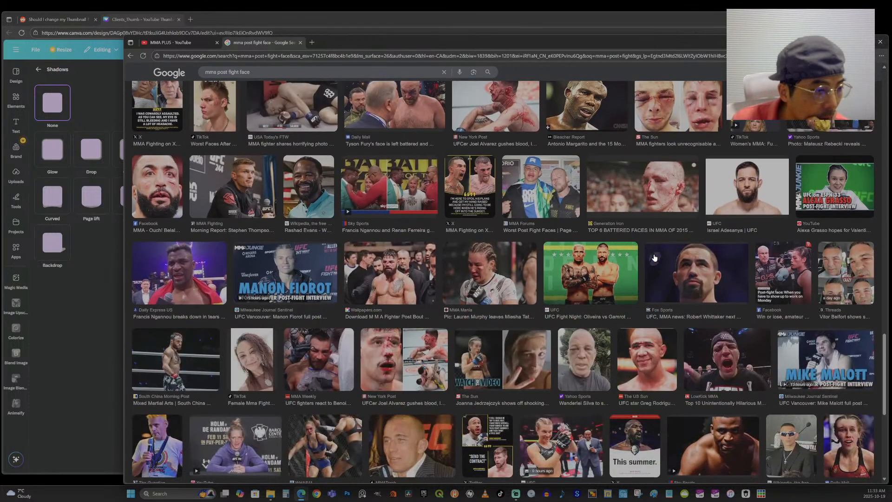
scroll(654, 257, down, 5)
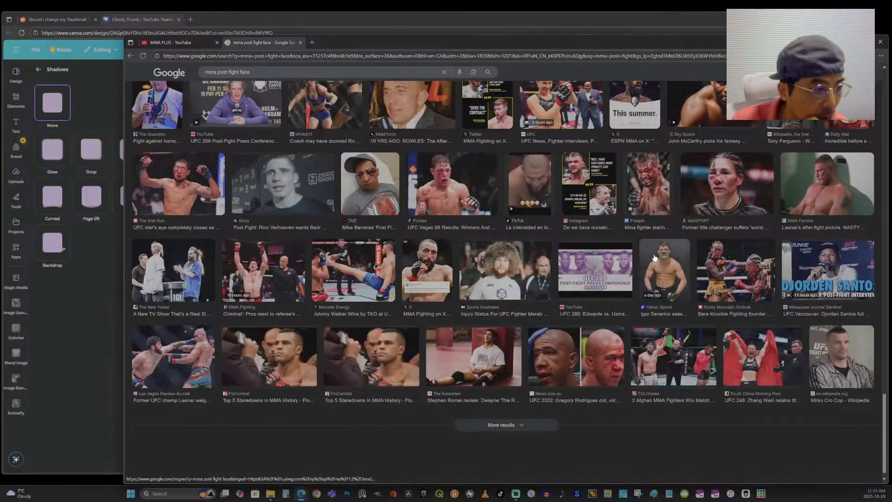
scroll(655, 258, down, 6)
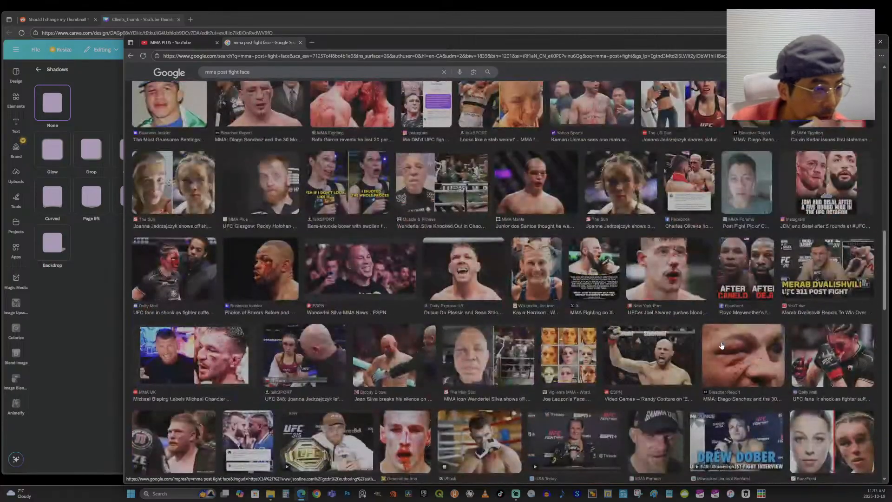
scroll(721, 346, up, 20)
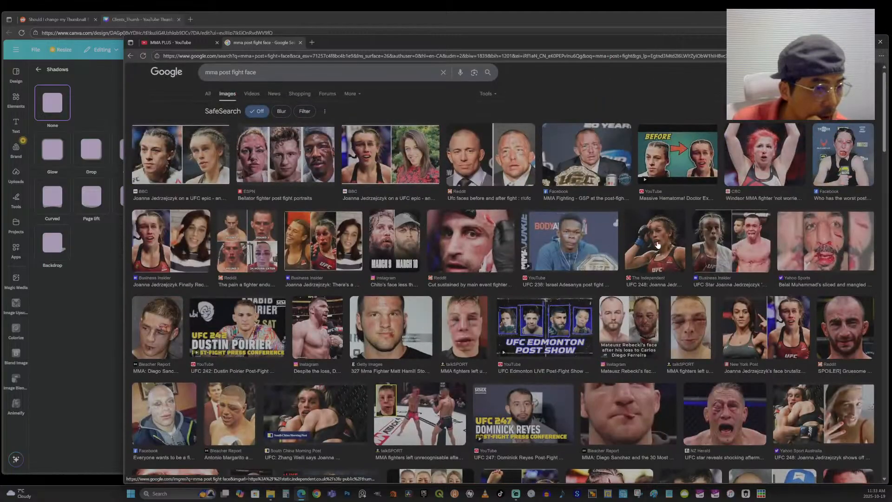
Open the UFC 248 photo from The Independent and preview its related MMA Junkie image of two fighters exchanging punches.
click(659, 245)
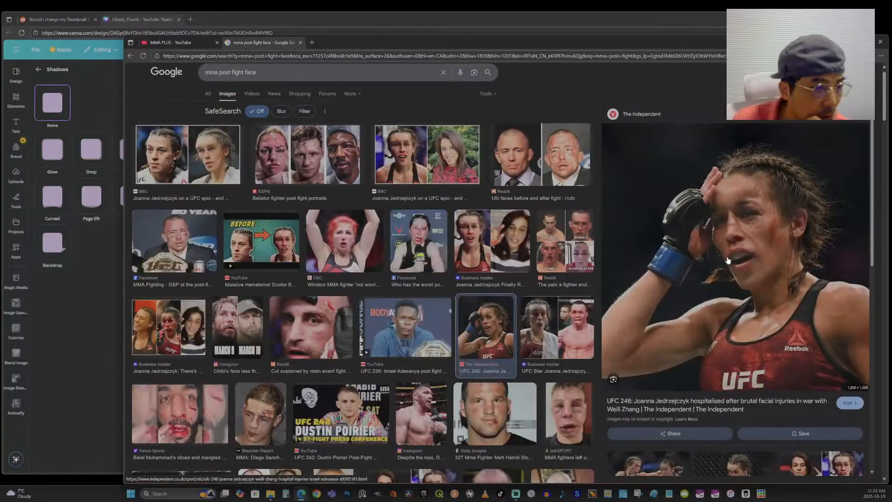
scroll(780, 255, down, 2)
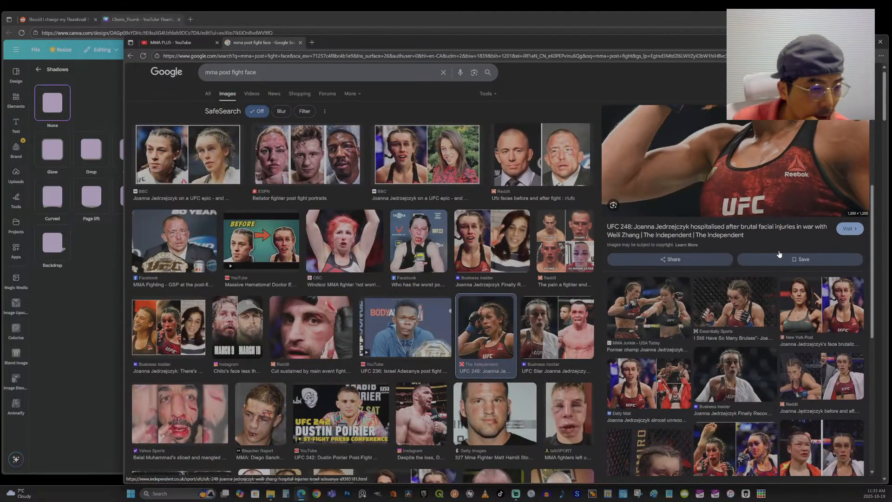
click(668, 306)
Save the previewed image of the two fighters as "two fighters.webp" in the Downloads temp folder.
right_click(752, 225)
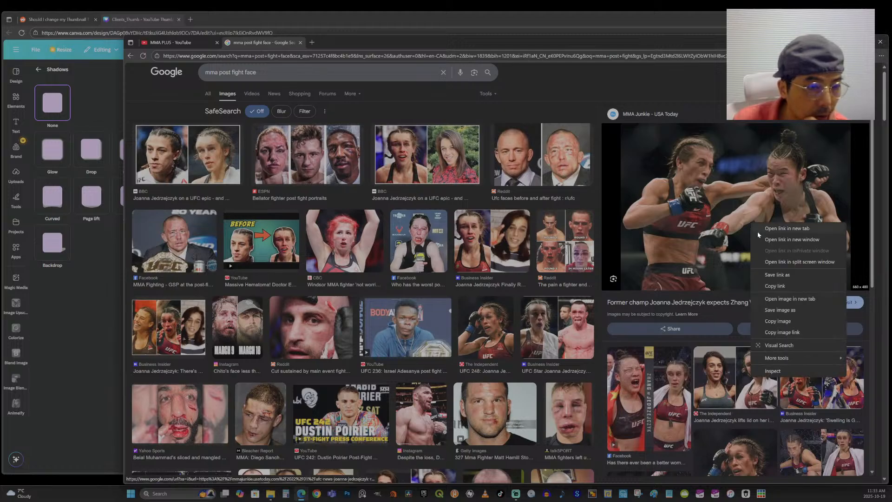
click(790, 309)
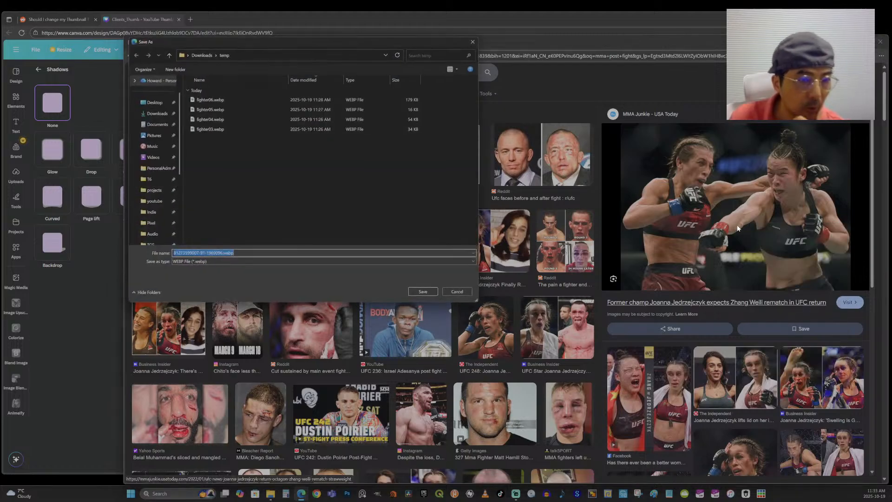
click(222, 255)
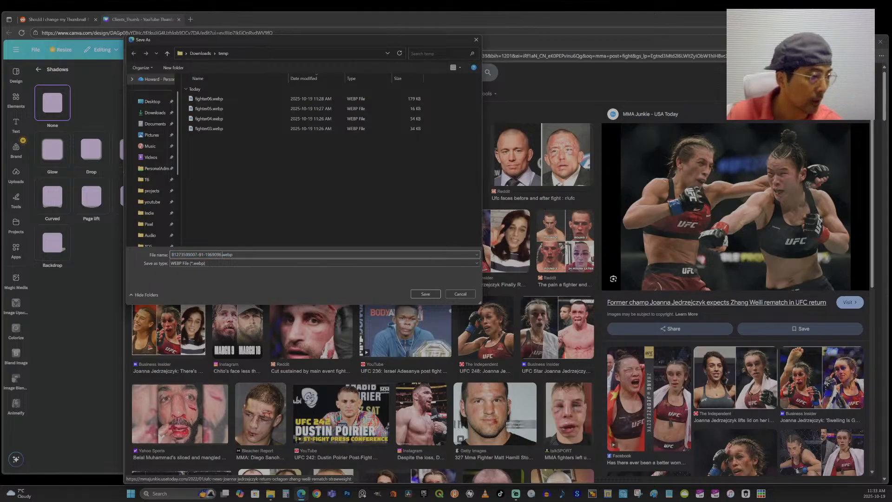
drag(222, 255, 172, 255)
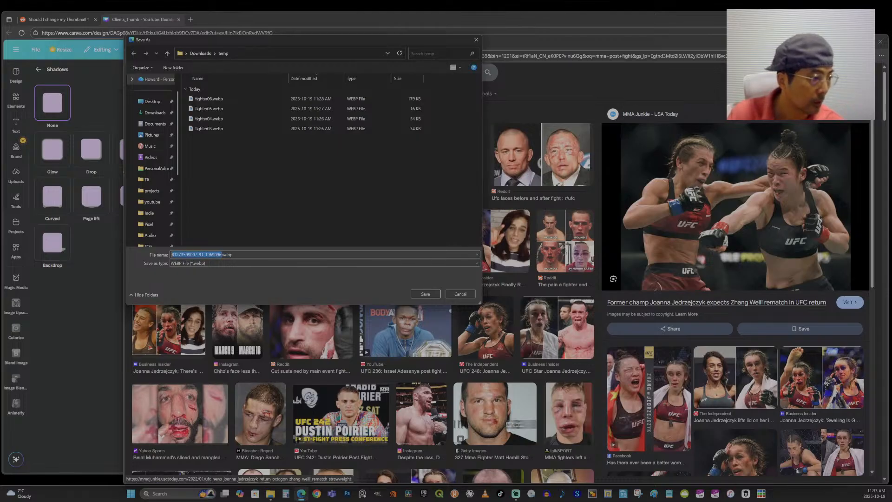
text(two)
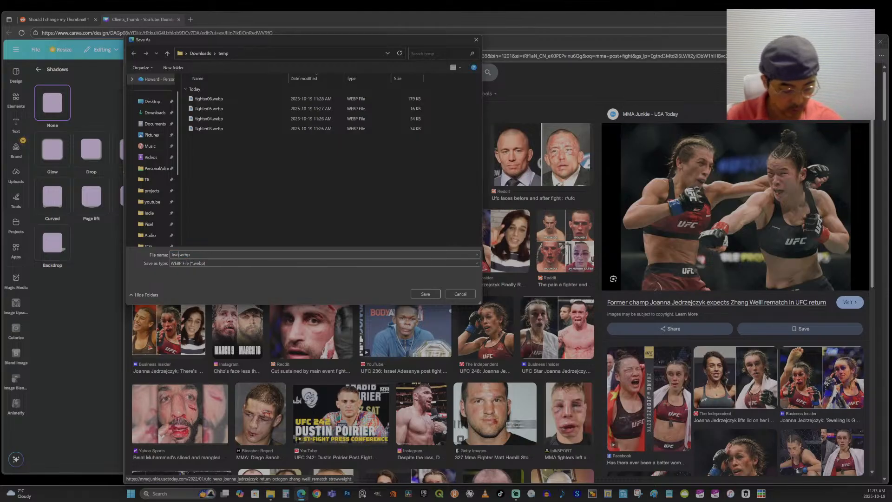
text( fight)
key(Return)
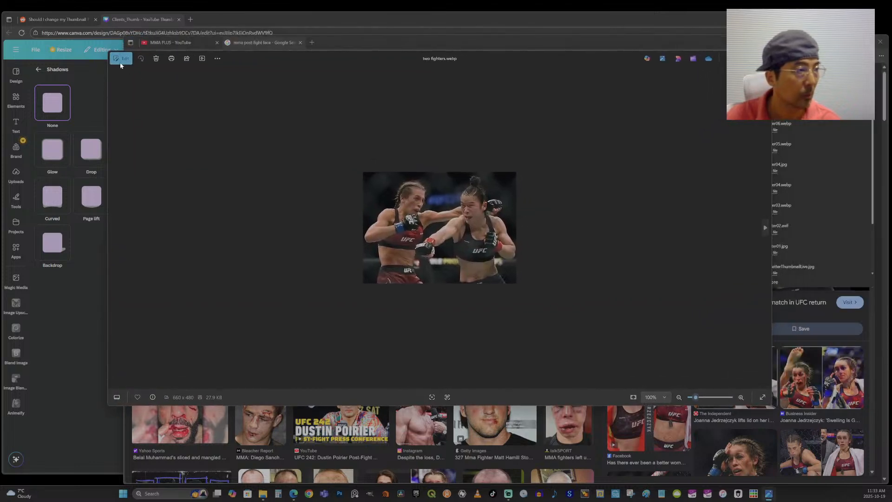
Edit two fighters.webp in the Photos app and remove its background.
click(122, 59)
click(565, 81)
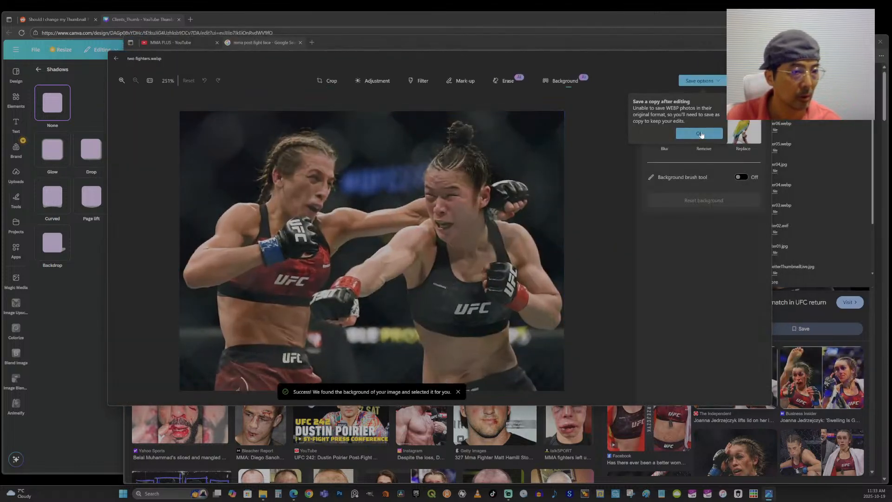
click(701, 134)
click(695, 133)
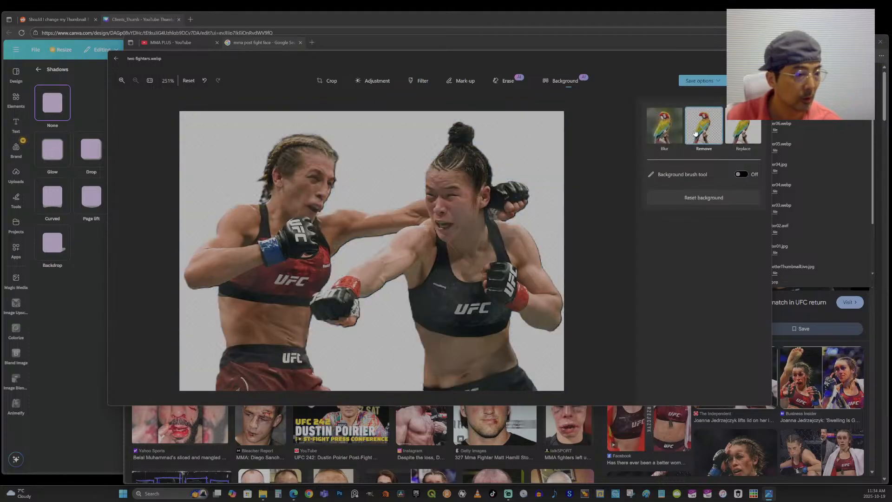
Save the background-free image as a copy named "two fighters.png" in the Downloads temp folder.
click(719, 82)
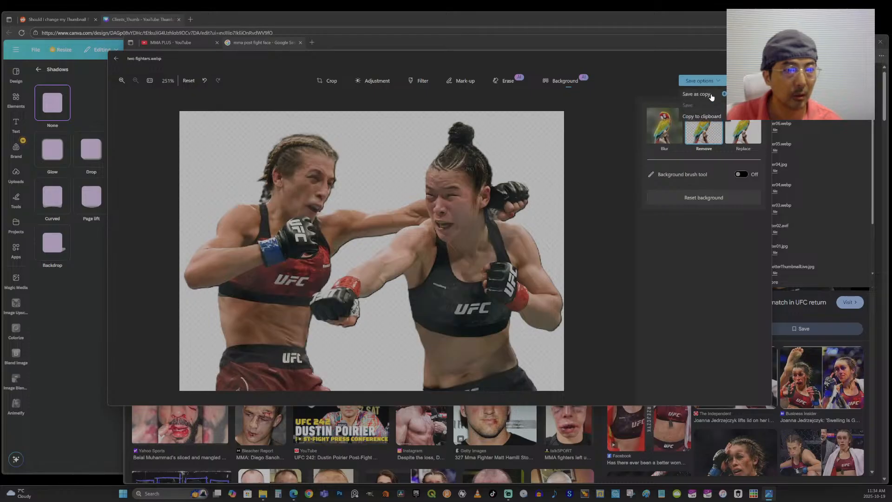
click(701, 94)
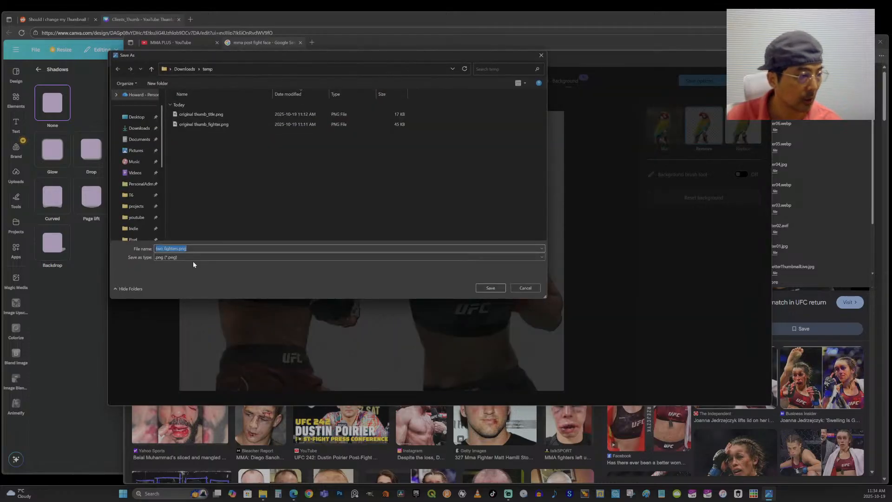
click(500, 288)
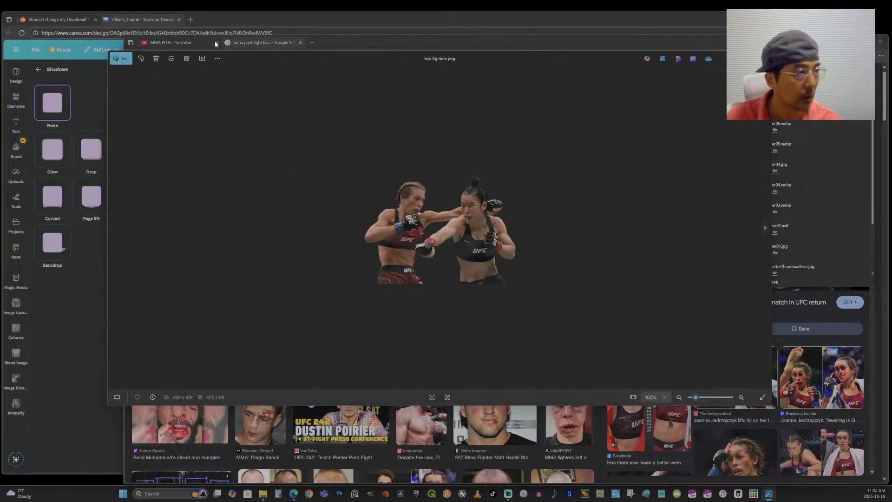
Switch to the Canva design, add the two-fighters cut-out to page 3 and enlarge it over the existing photo.
click(132, 19)
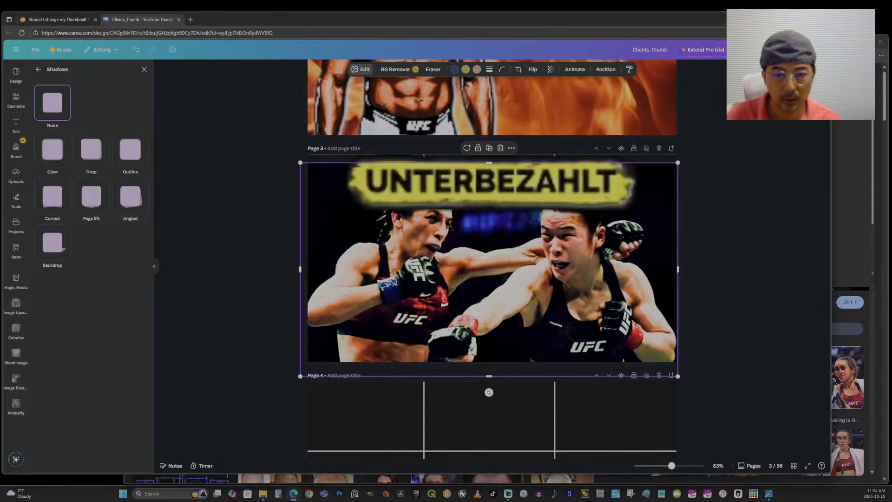
drag(891, 304, 460, 307)
drag(525, 295, 468, 304)
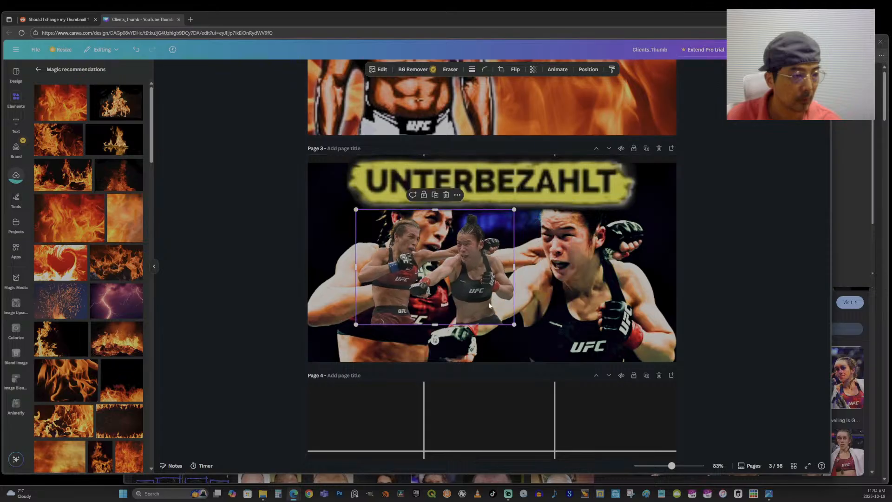
drag(514, 325, 636, 413)
drag(548, 321, 637, 326)
Copy the style of the original fighter photo on page 3 and apply it to the new cut-out.
click(385, 284)
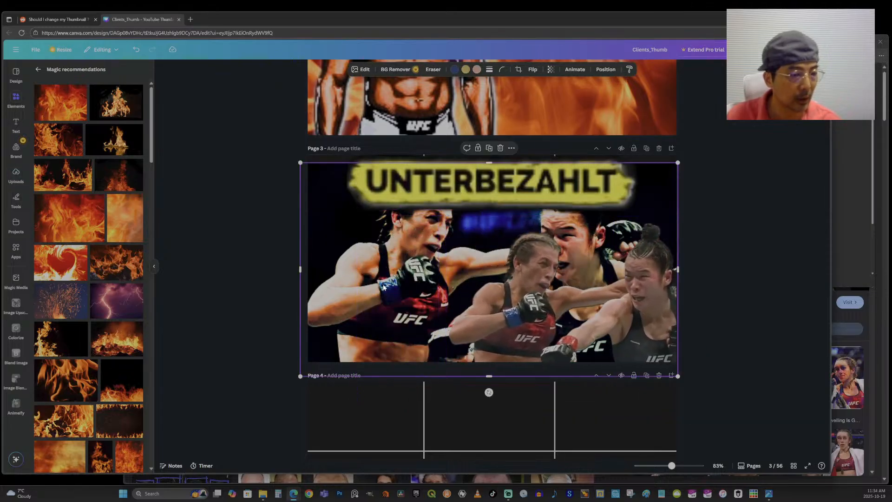
right_click(384, 287)
click(404, 251)
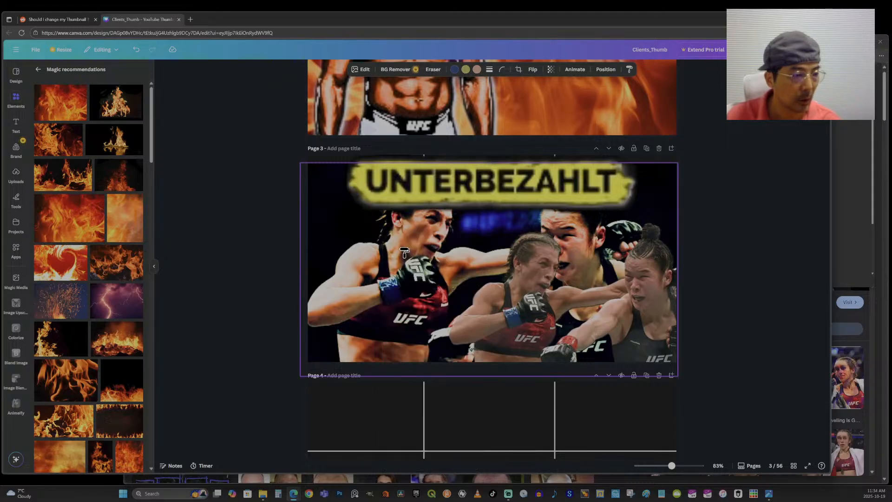
right_click(528, 292)
click(512, 305)
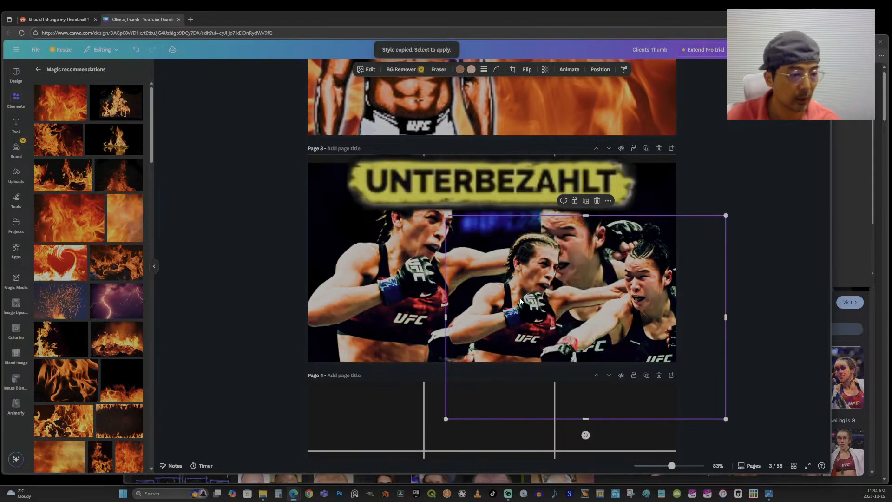
click(374, 285)
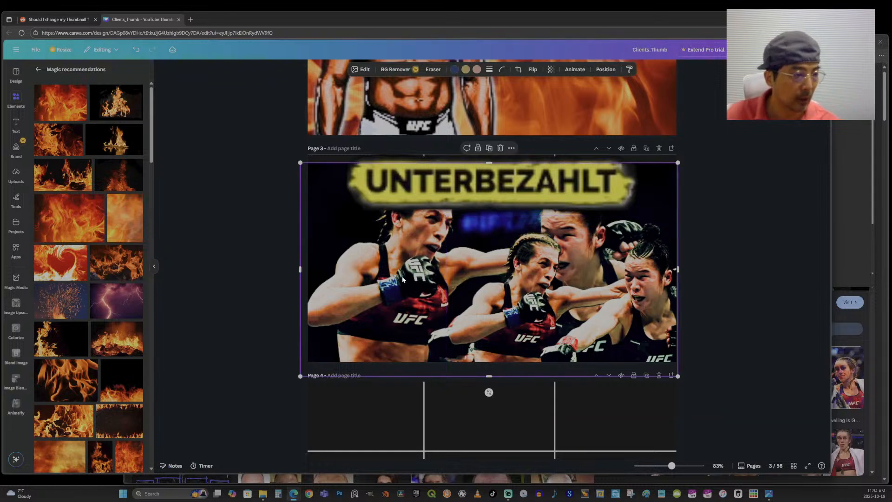
key(alt+1)
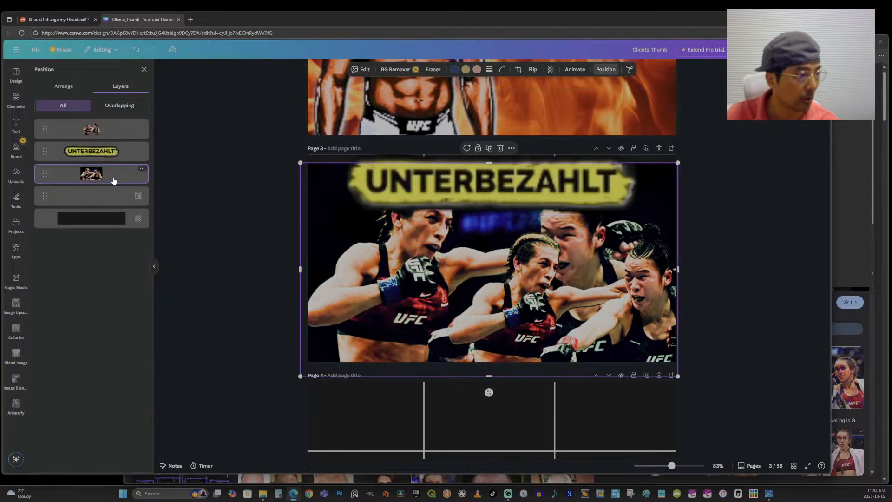
key(Delete)
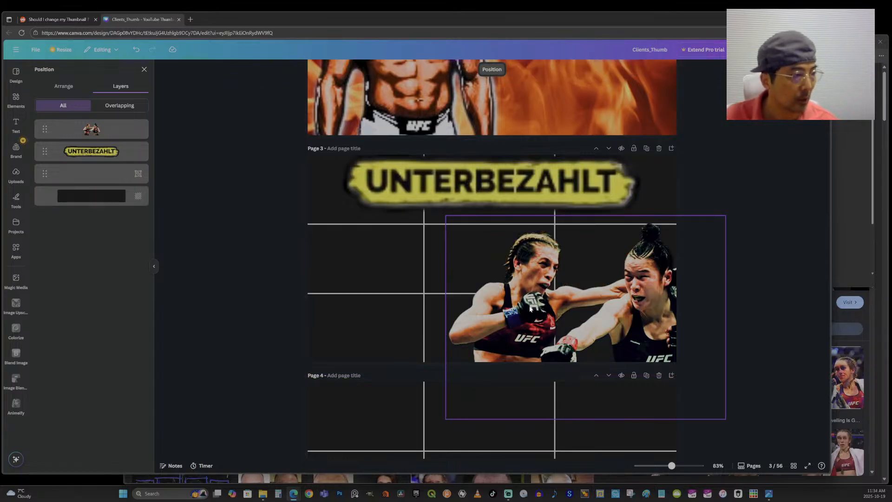
key(ctrl+z)
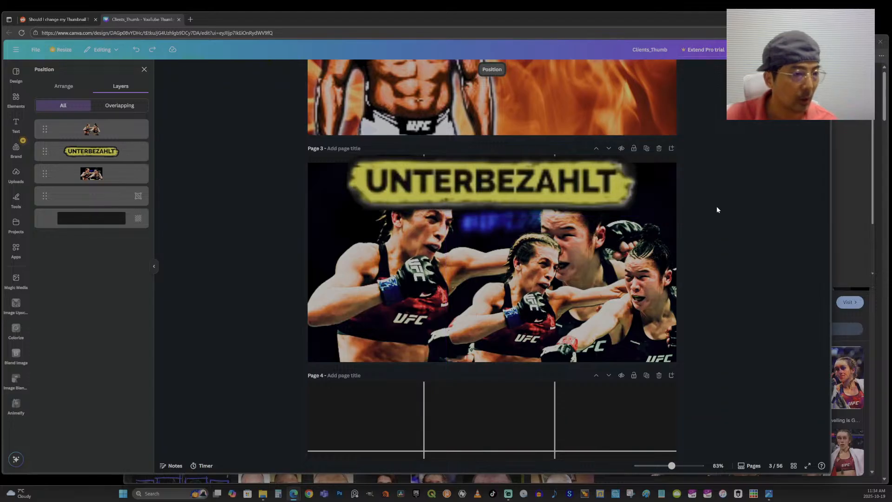
Copy the black background rectangle from page 2 to page 3 and layer it directly above the original fighter photo, behind the title.
click(717, 207)
scroll(719, 208, down, 2)
scroll(719, 207, up, 3)
scroll(718, 208, down, 1)
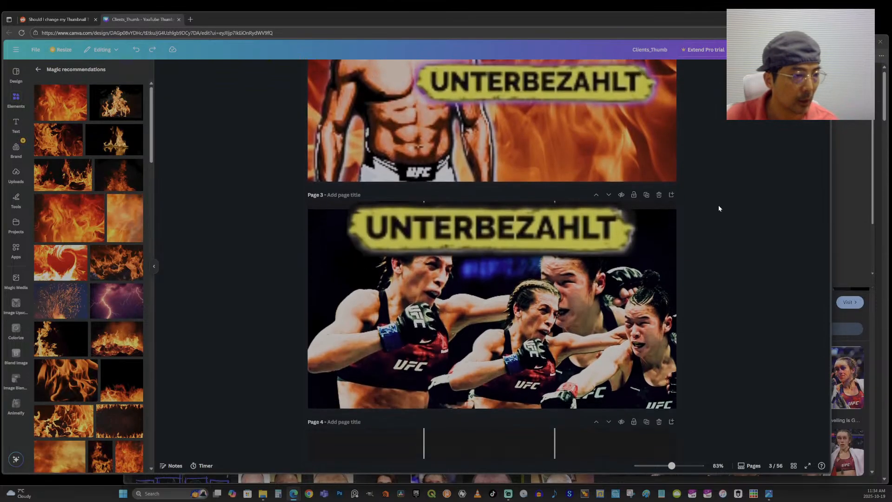
click(565, 133)
click(600, 69)
click(89, 226)
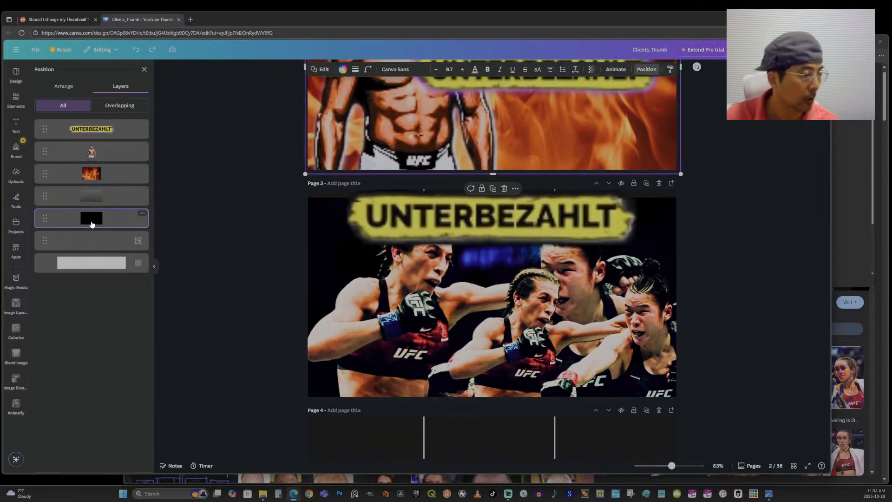
key(ctrl+c)
click(432, 327)
key(ctrl+v)
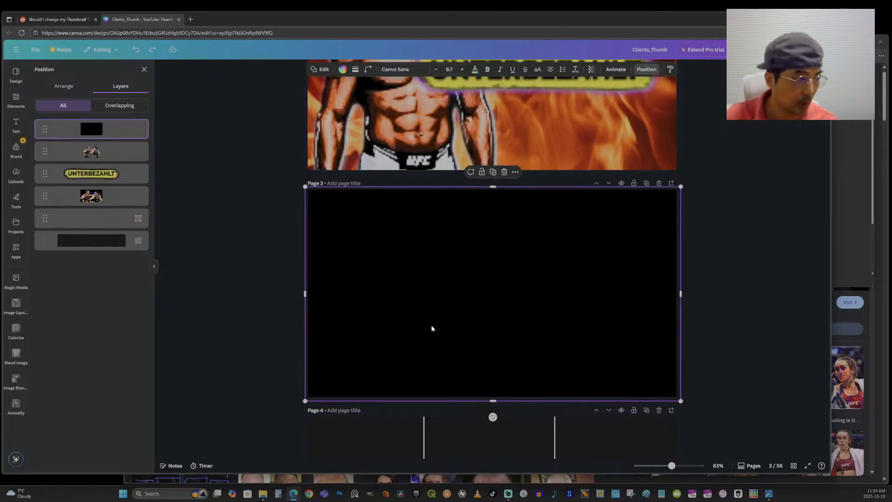
drag(115, 135, 104, 174)
click(752, 251)
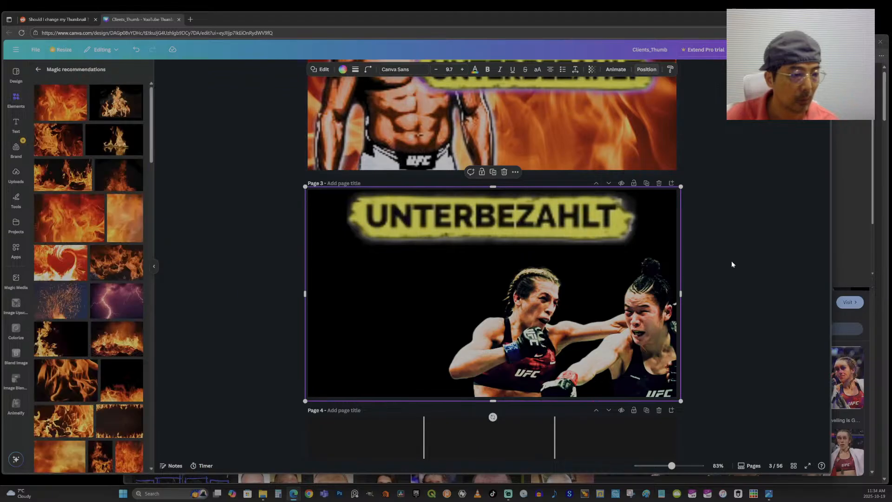
Reposition and enlarge the two-fighters cut-out so it fills most of page 3's width and overlaps the title's lower edge.
drag(564, 336, 376, 282)
click(538, 359)
drag(563, 375, 650, 399)
drag(570, 357, 576, 378)
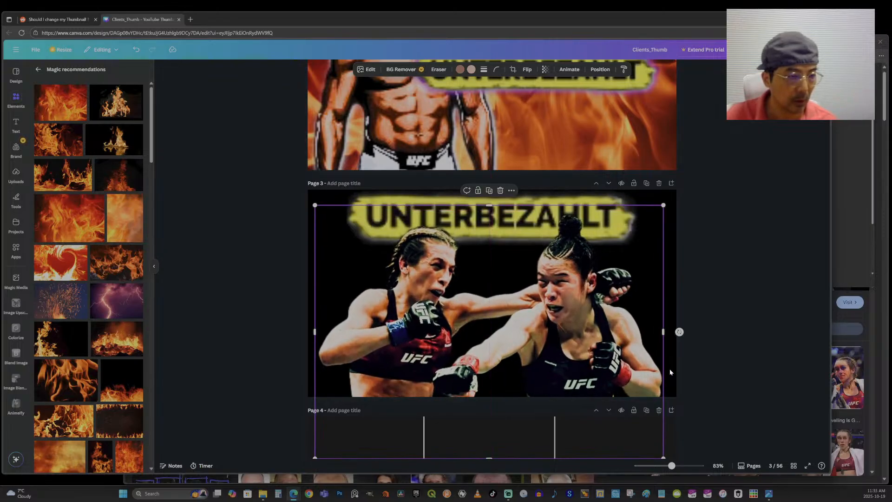
click(724, 310)
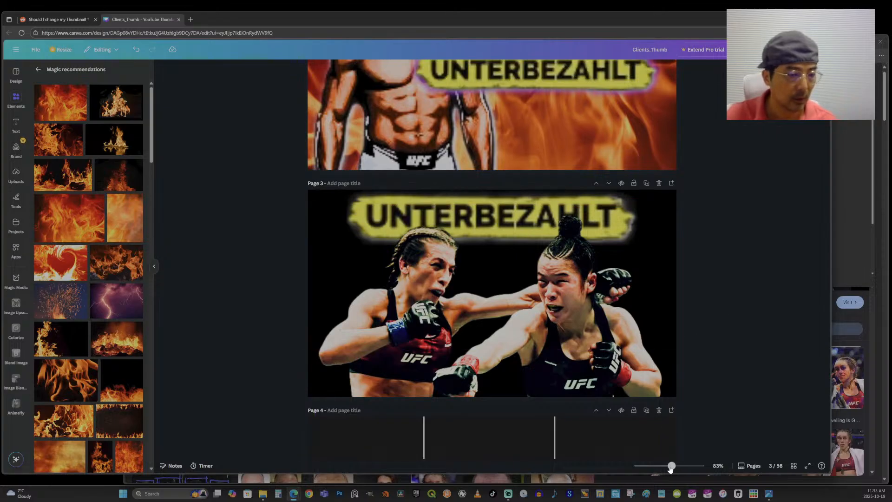
click(595, 339)
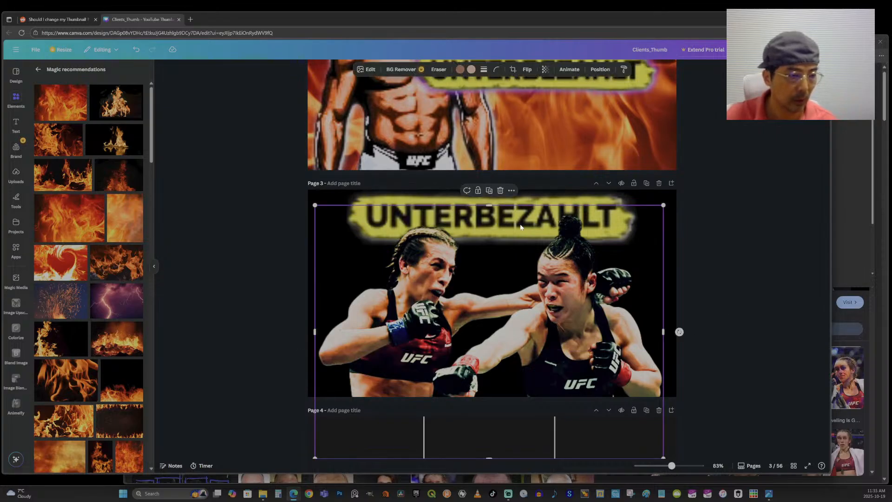
click(724, 227)
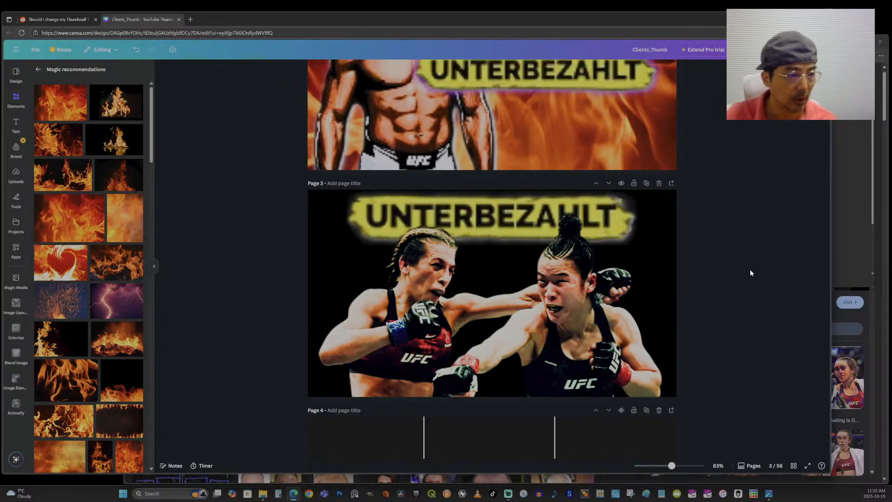
Enlarge the UNTERBEZAHLT title banner on page 3 to nearly the page width, keeping it behind the fighters' heads.
mouse_move(672, 465)
mouse_down()
mouse_move(623, 467)
mouse_move(661, 466)
mouse_up()
scroll(679, 312, up, 5)
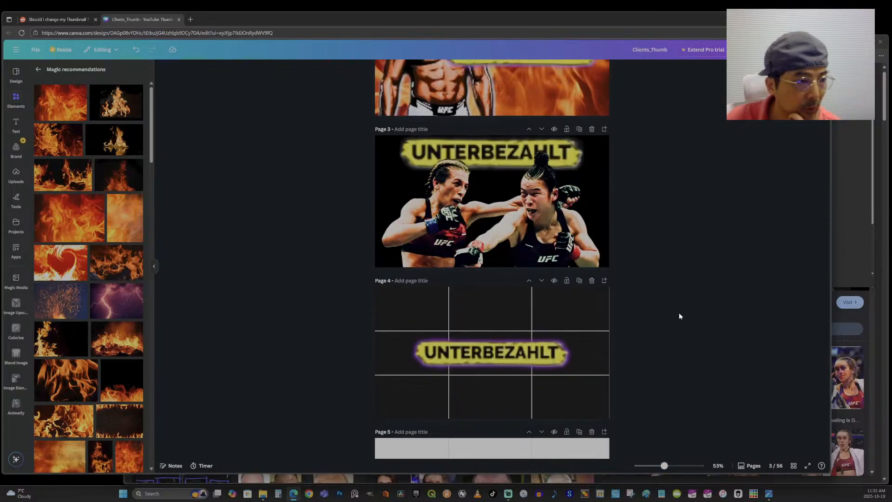
click(517, 259)
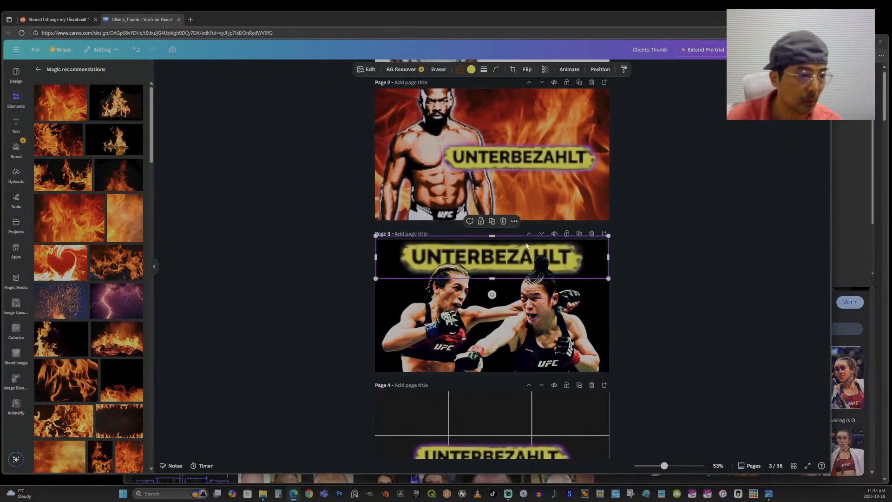
click(594, 276)
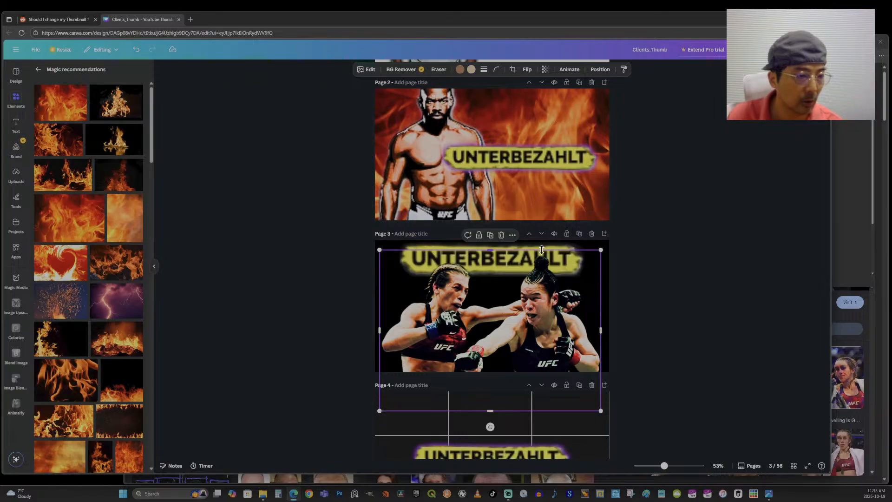
click(545, 249)
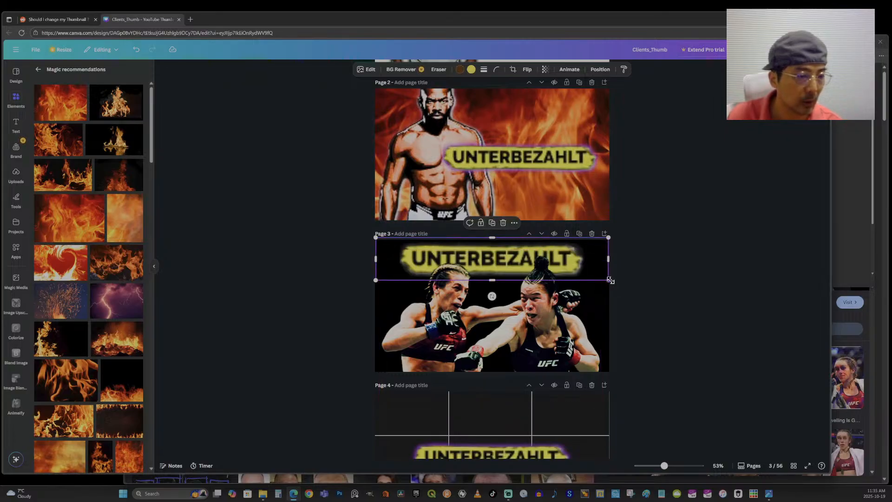
drag(609, 280, 638, 287)
drag(375, 286, 353, 289)
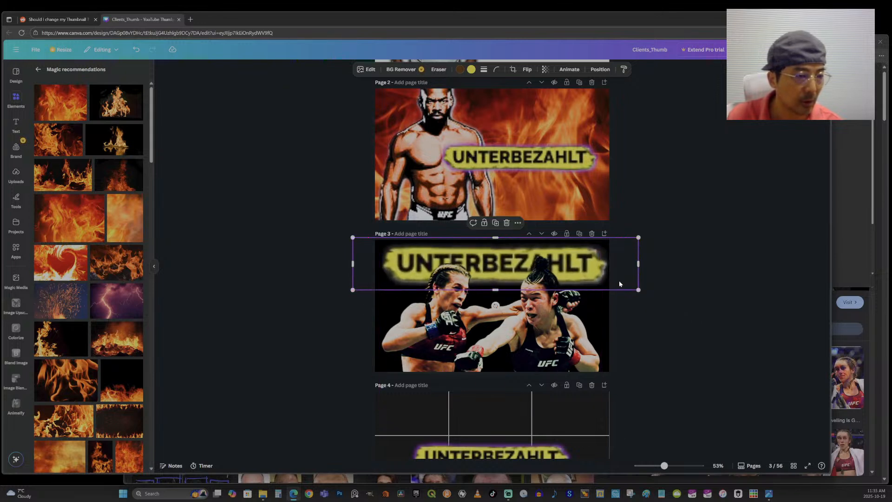
drag(622, 286, 621, 283)
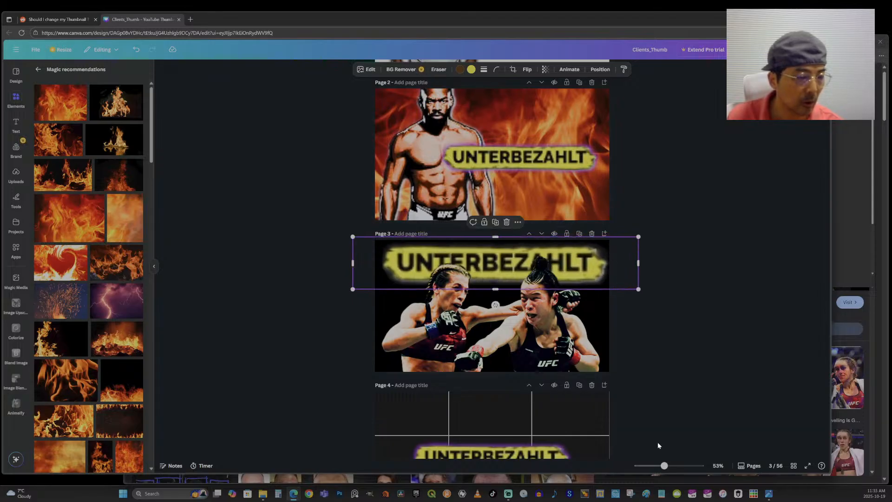
drag(663, 465, 673, 466)
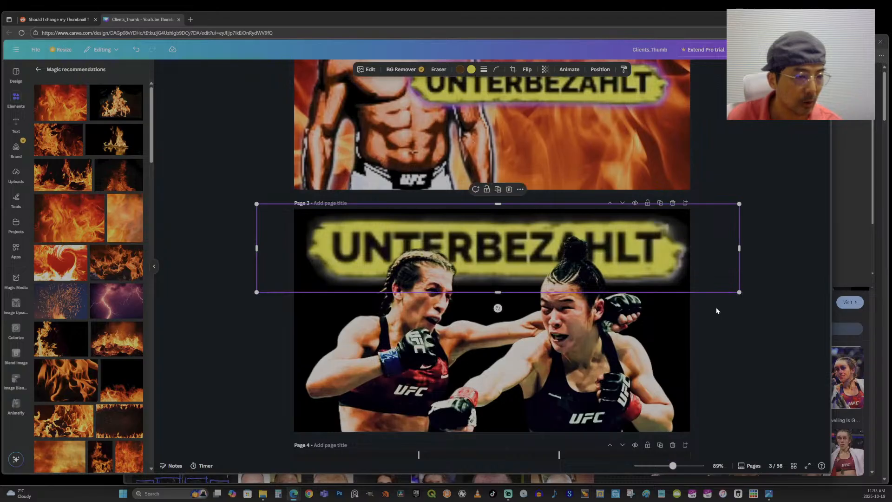
drag(737, 291, 732, 290)
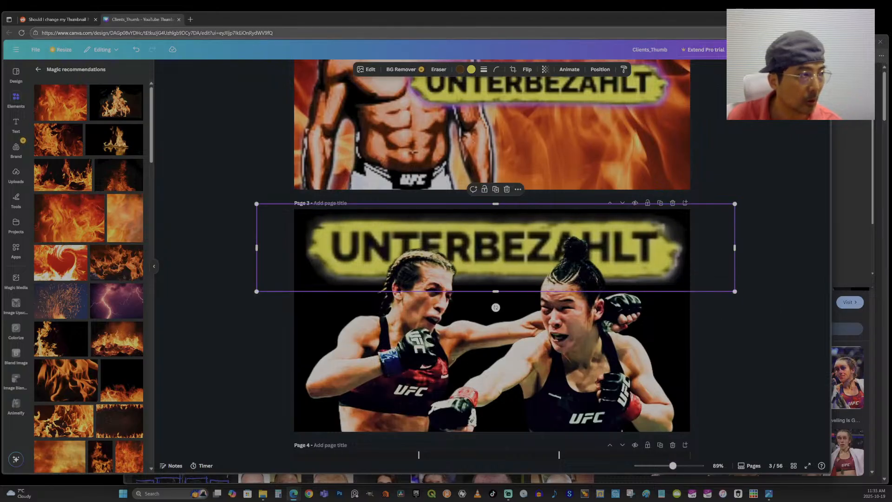
Check the MMA PLUS channel's video thumbnails on YouTube for comparison and return to the Canva design.
key(alt+Tab)
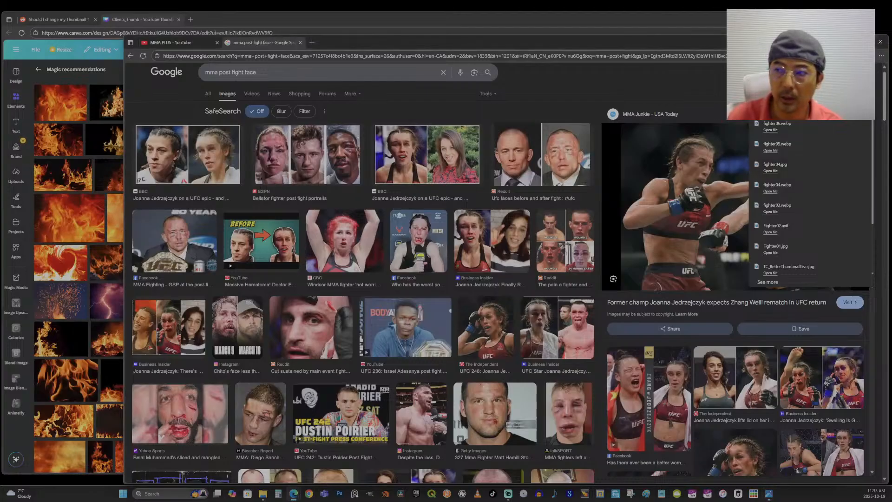
click(191, 42)
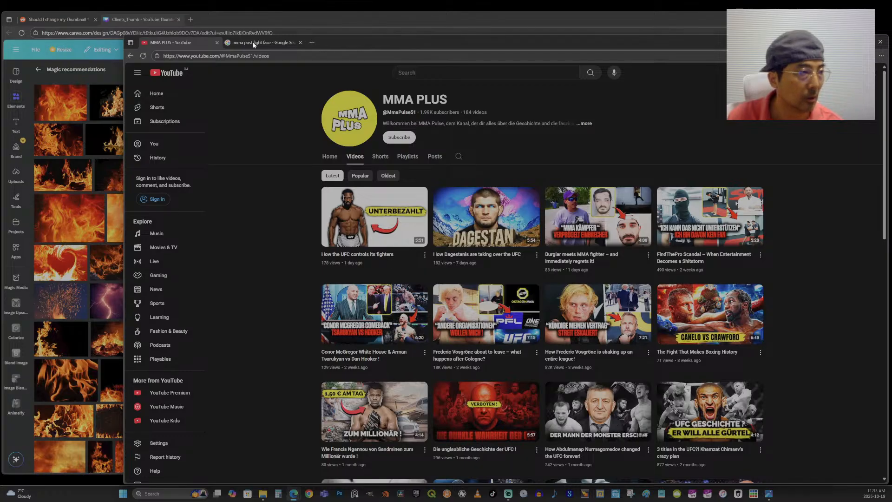
click(137, 16)
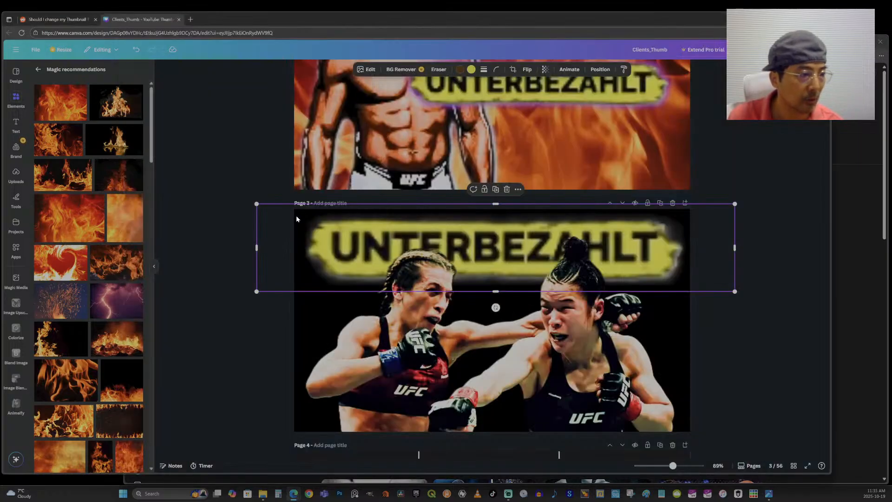
Shrink the page 3 title banner slightly and nudge its position, then review the thumbnail at small scale.
drag(735, 290, 727, 290)
drag(703, 237, 702, 237)
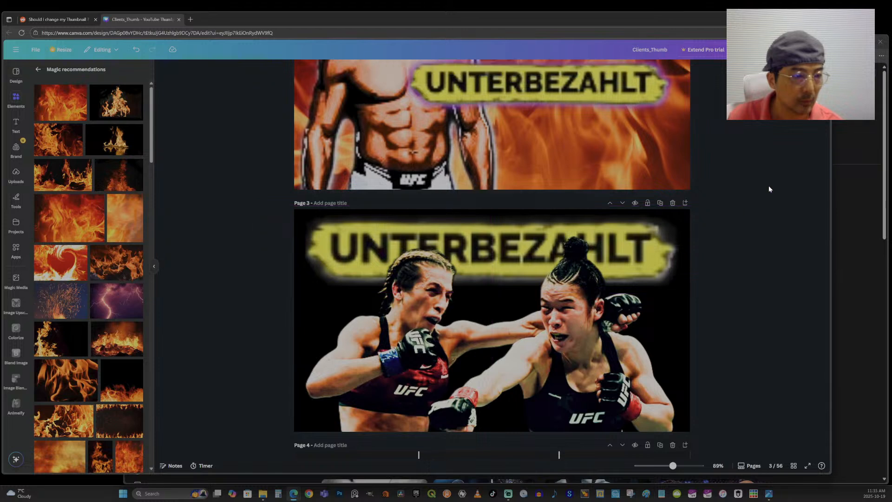
scroll(704, 411, down, 2)
drag(673, 469, 641, 463)
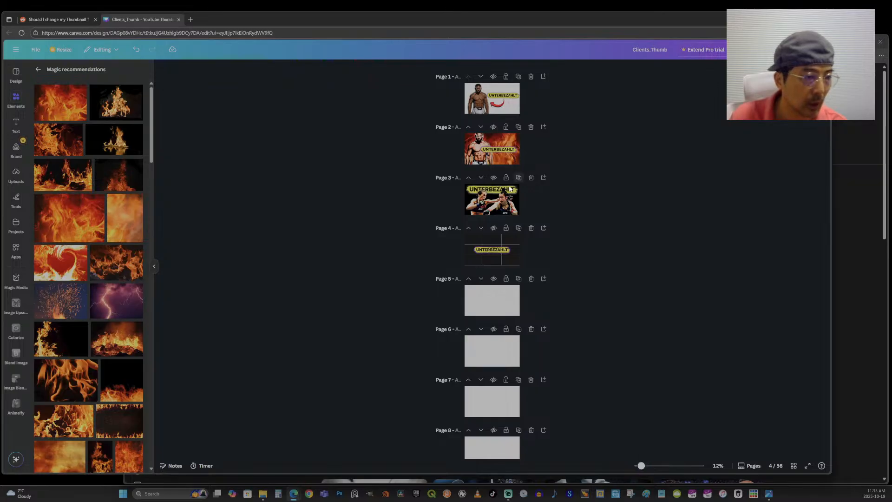
drag(640, 465, 670, 466)
scroll(762, 267, up, 1)
scroll(762, 268, up, 3)
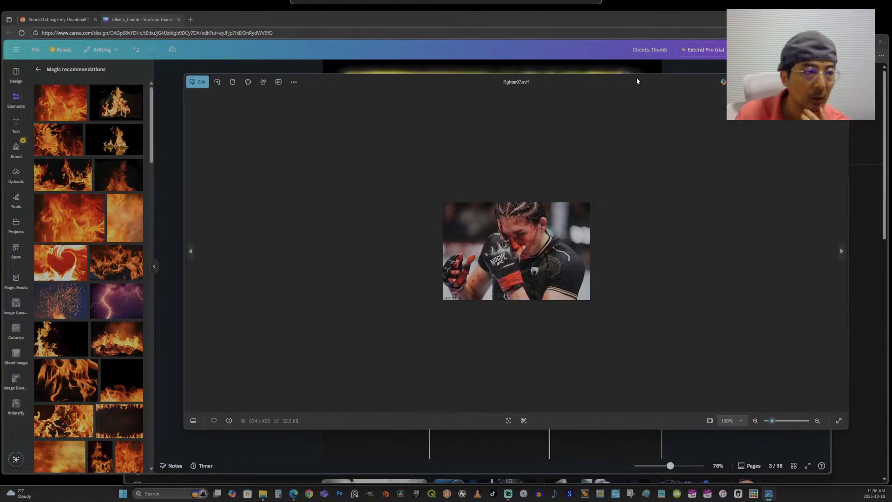
Edit Fighter07.avif and remove the background behind the fighter.
click(198, 82)
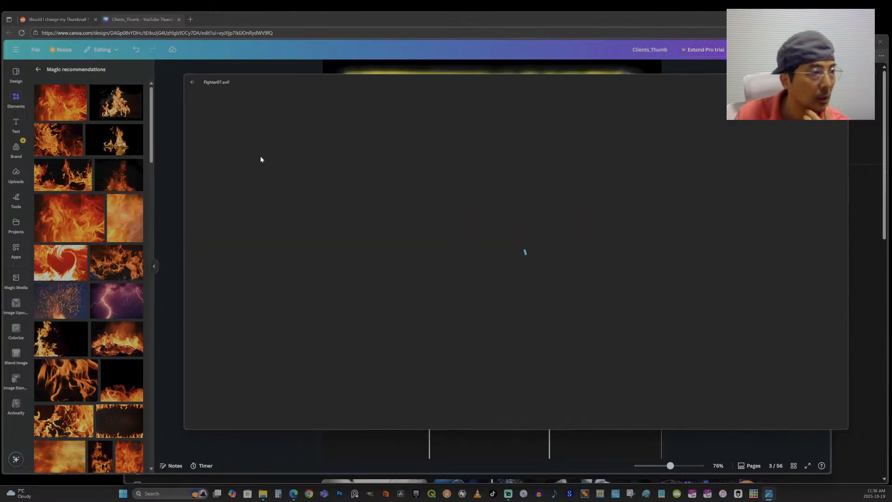
click(634, 108)
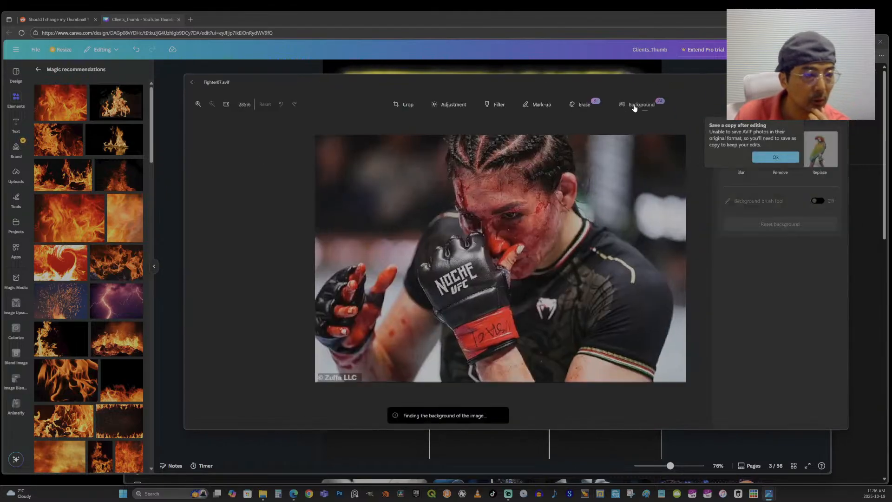
click(788, 160)
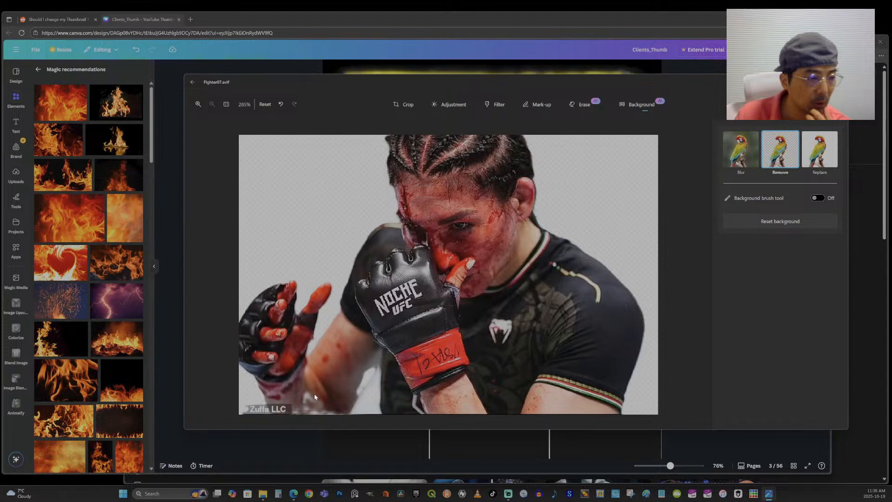
Brush the white gap between the fighter's forearm and torso and the start of the watermark into the background mask, using brush size 100.
click(820, 202)
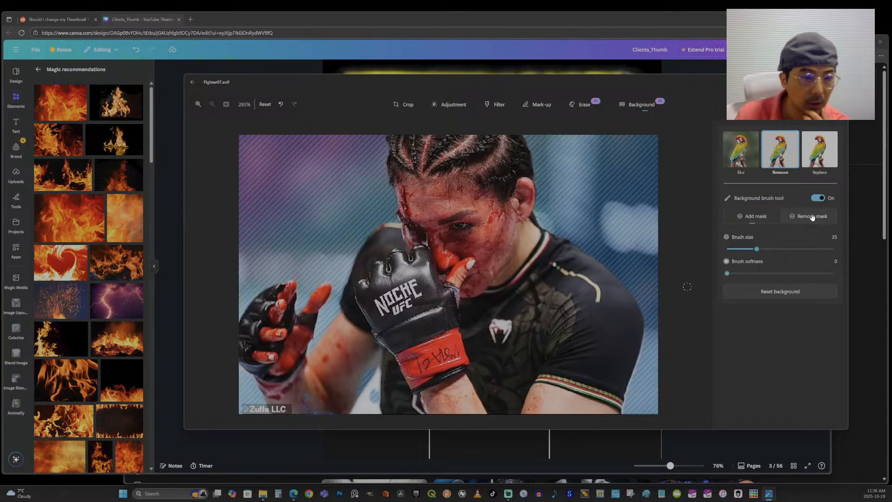
drag(757, 251, 870, 247)
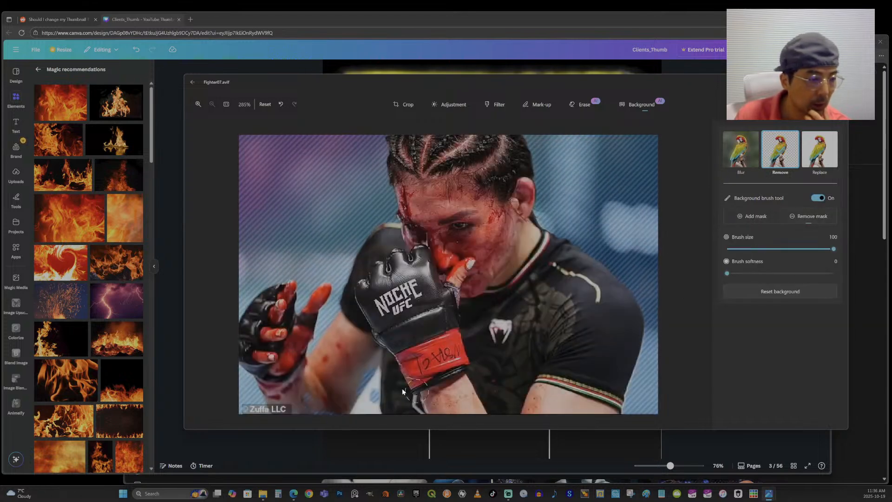
scroll(338, 392, up, 3)
scroll(338, 391, up, 1)
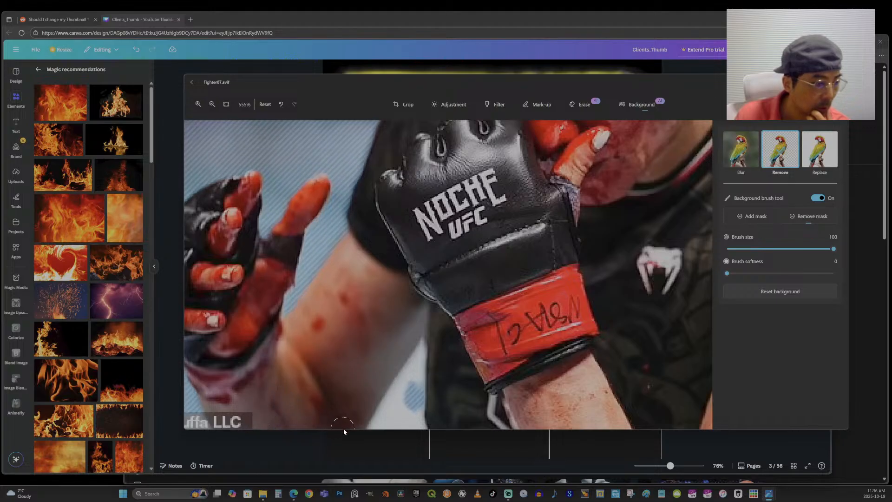
click(753, 216)
drag(405, 411, 410, 392)
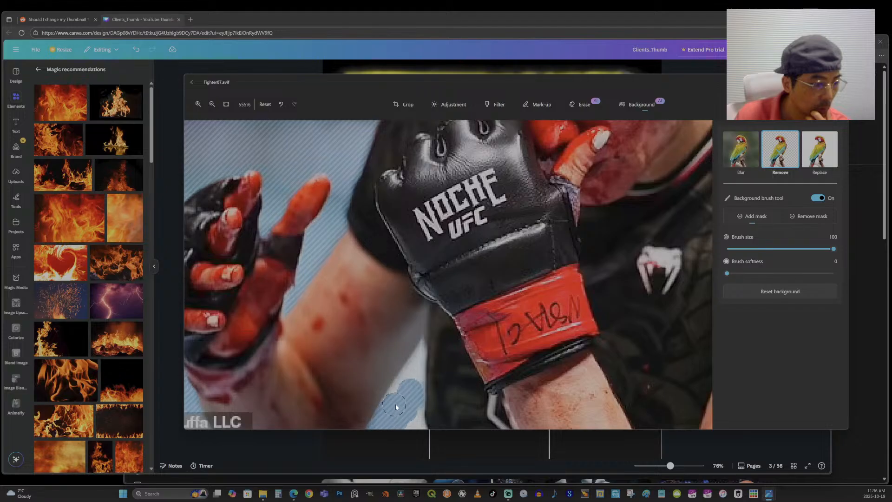
mouse_move(403, 395)
mouse_down()
mouse_move(412, 377)
mouse_move(413, 430)
mouse_up()
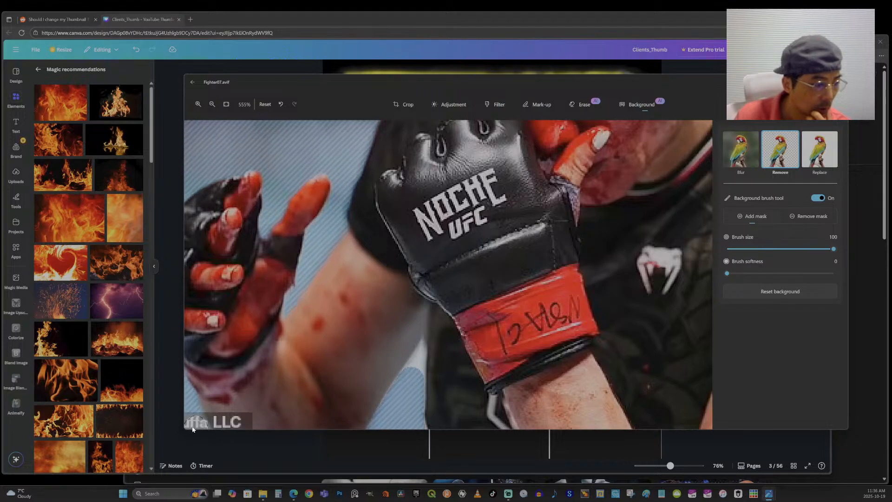
mouse_move(200, 430)
mouse_down()
mouse_move(193, 410)
mouse_move(195, 431)
mouse_move(197, 422)
mouse_up()
scroll(407, 403, up, 5)
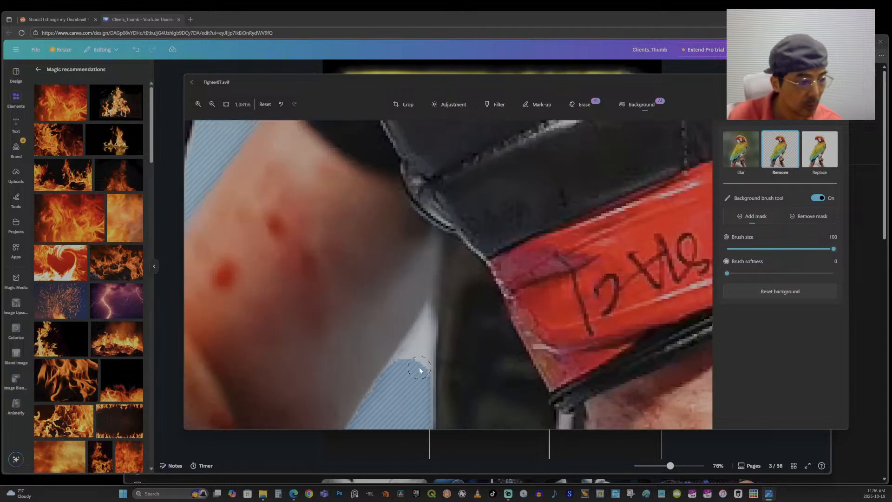
mouse_move(421, 346)
mouse_down()
mouse_move(397, 366)
mouse_move(427, 315)
mouse_move(420, 383)
mouse_up()
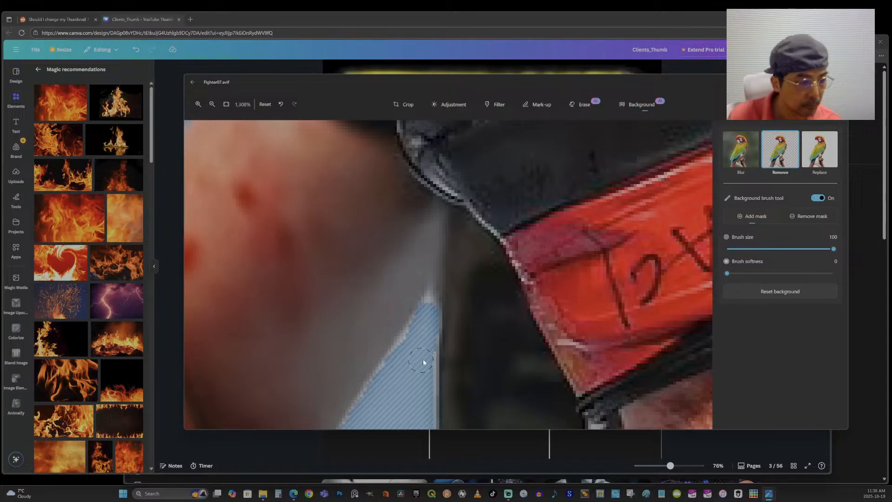
scroll(412, 350, down, 8)
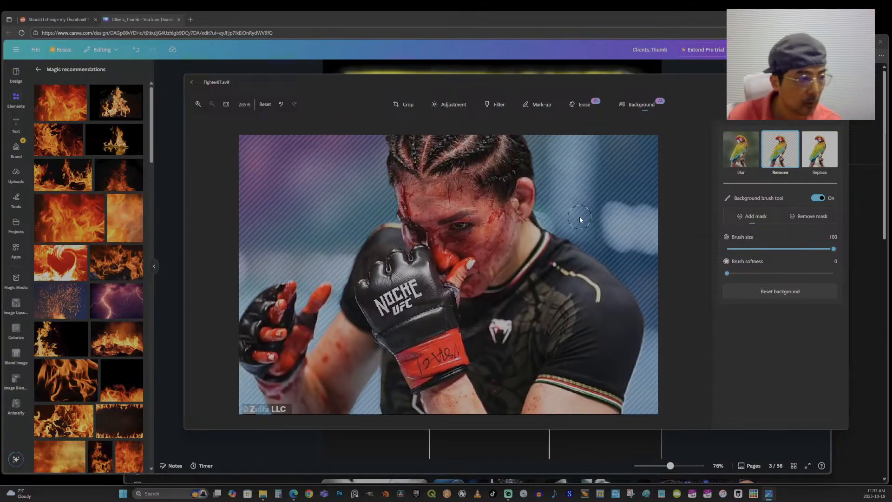
Remove the masked background, add more of the watermark's beginning to the mask, and remove it again.
click(772, 152)
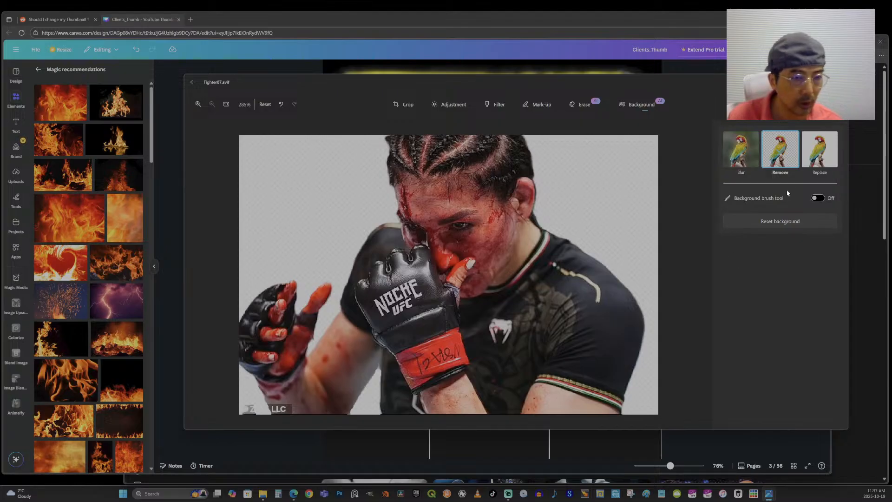
click(817, 198)
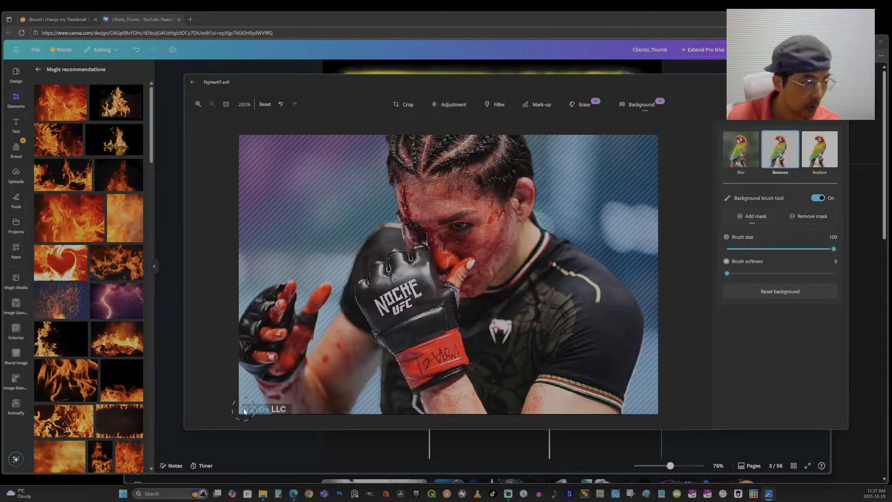
click(766, 158)
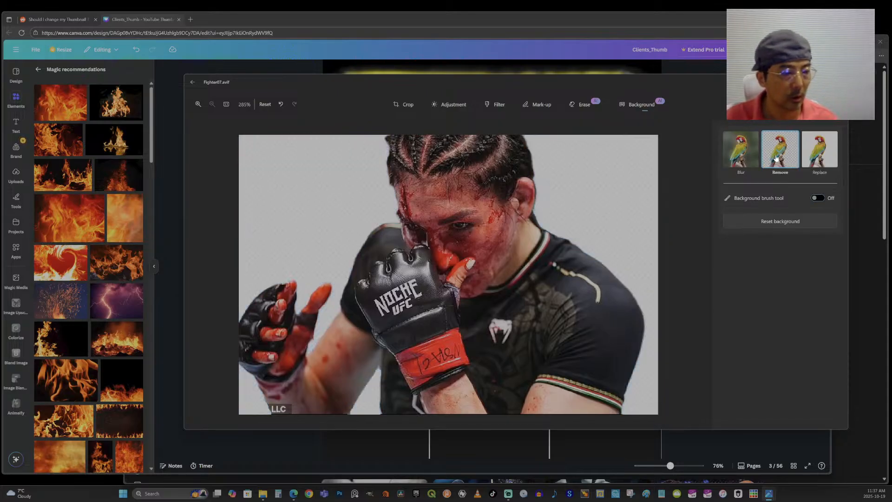
Save the cut-out as Fighter07_nBG.png in the temp folder and close the image.
click(781, 104)
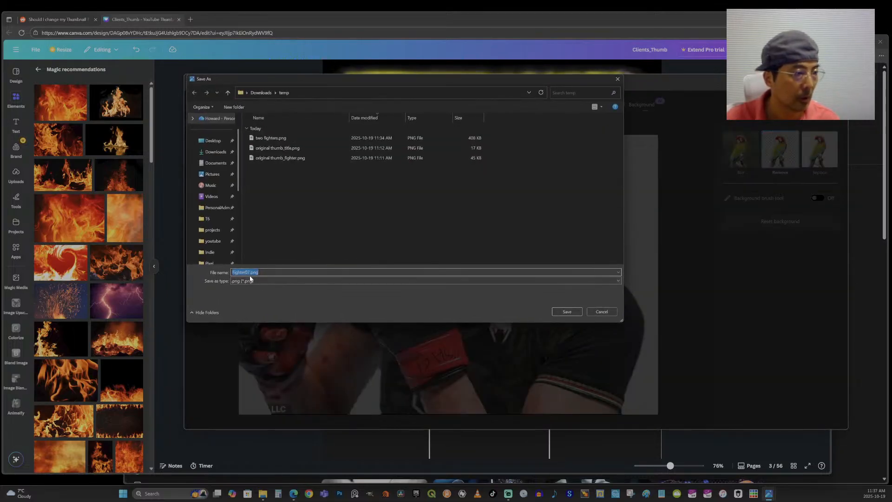
click(280, 272)
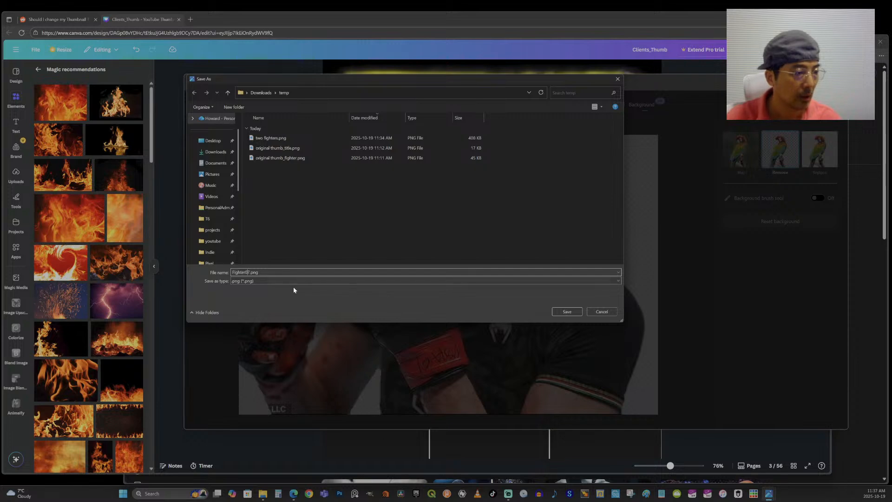
text(_n)
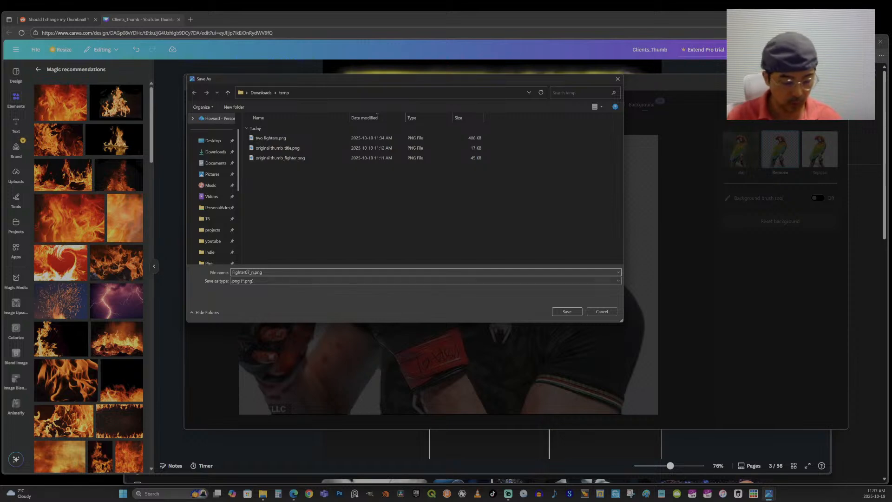
text(BG)
click(567, 312)
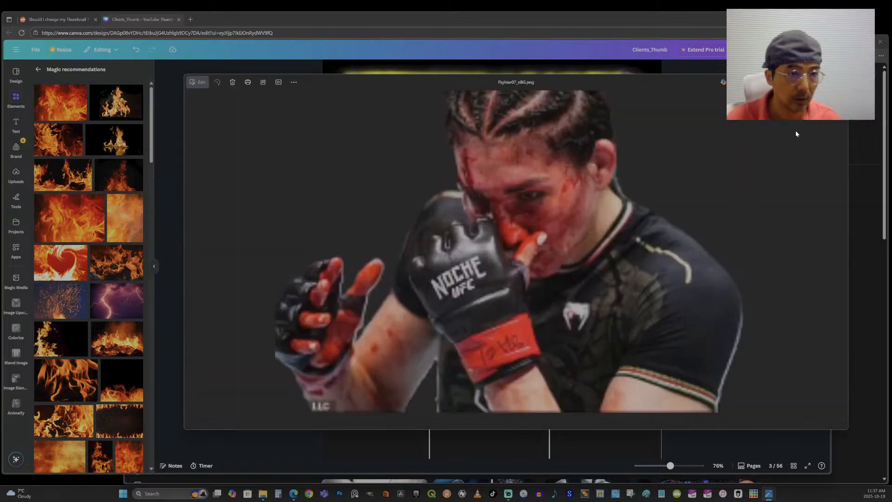
click(839, 78)
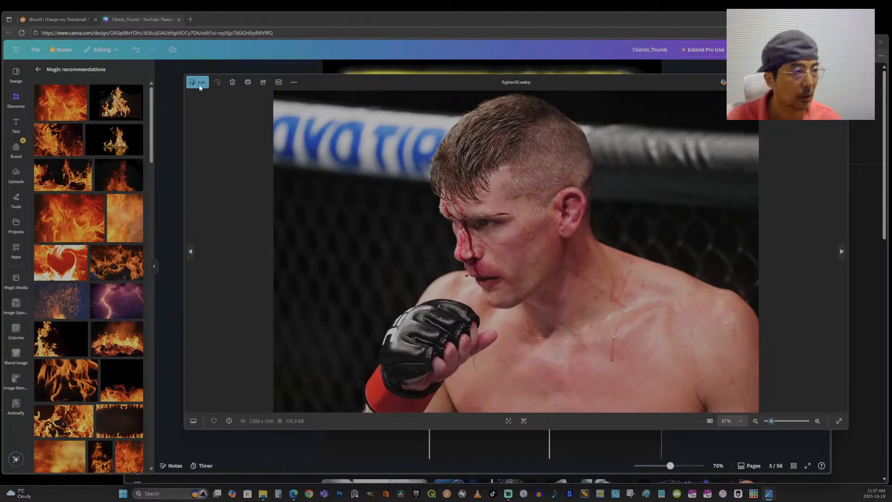
Crop the empty area in front of the fighter in the fighter06 image to 2001 x 1591 and remove the background.
click(199, 82)
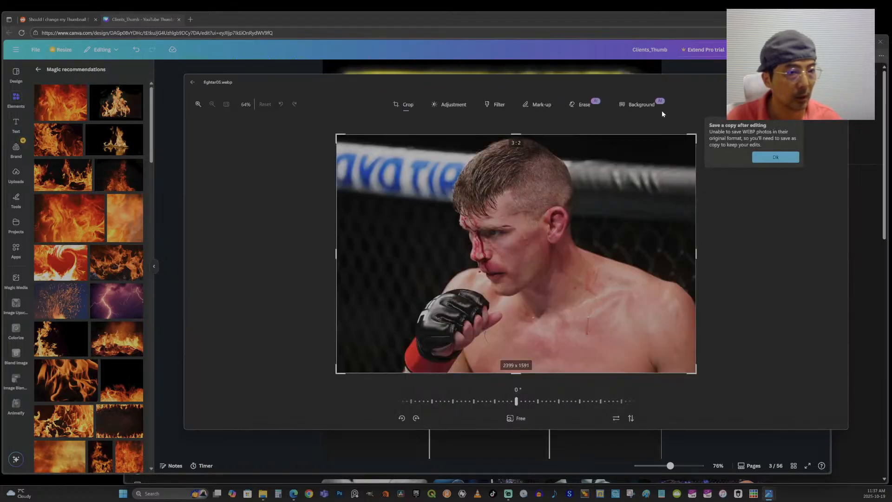
click(640, 105)
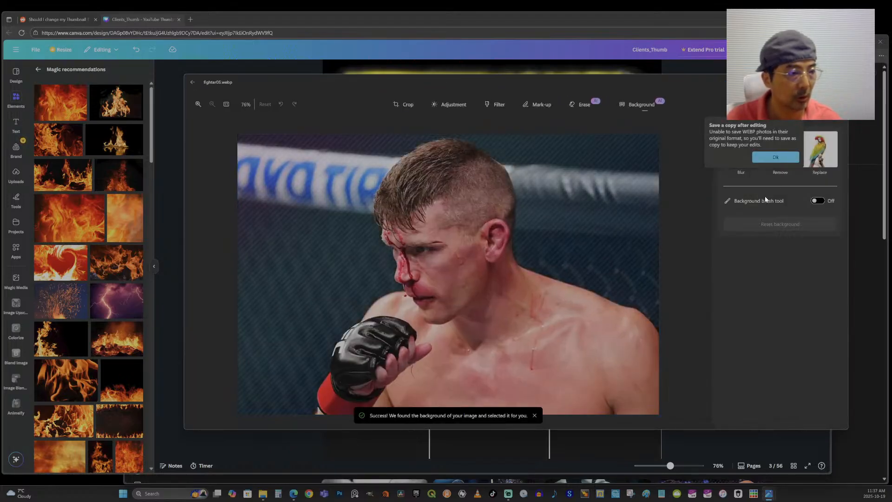
click(405, 109)
drag(335, 255, 396, 260)
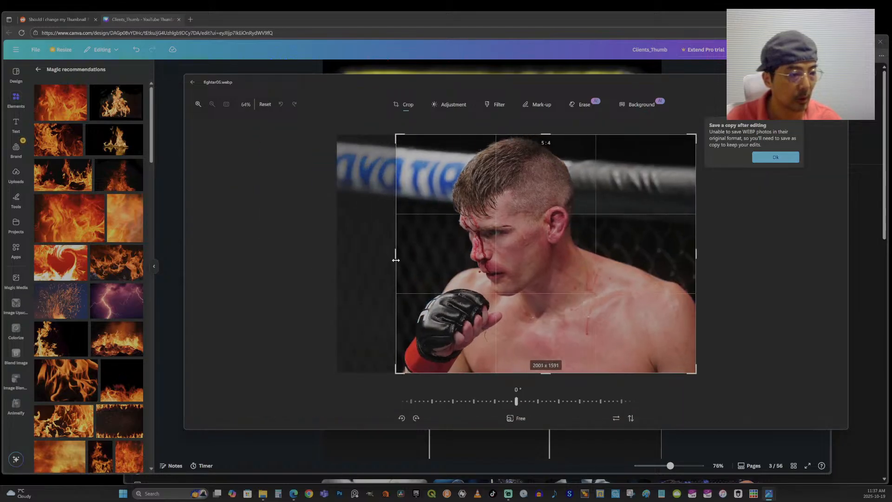
click(641, 105)
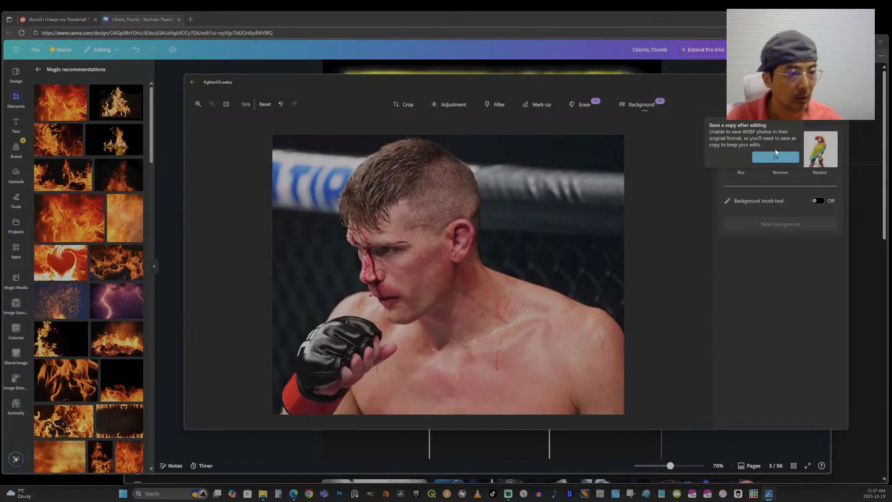
click(782, 159)
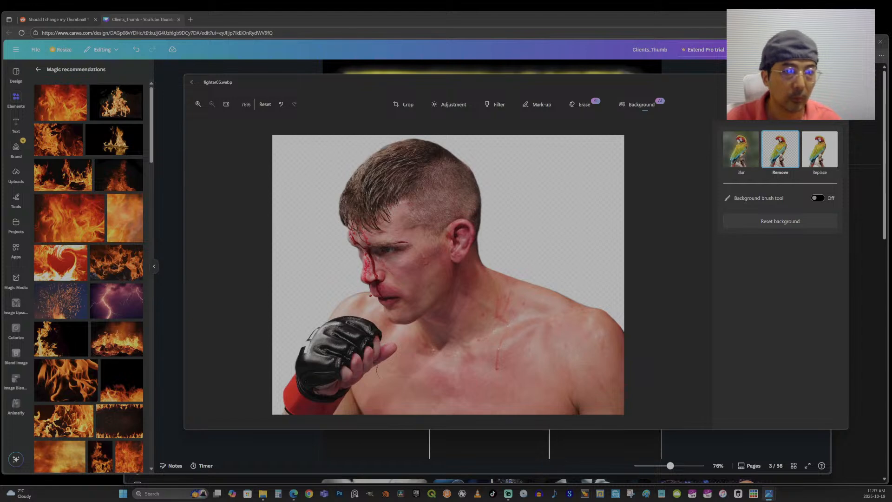
Save the cut-out as fighter06_nBG.png in the temp folder and close the image.
click(781, 105)
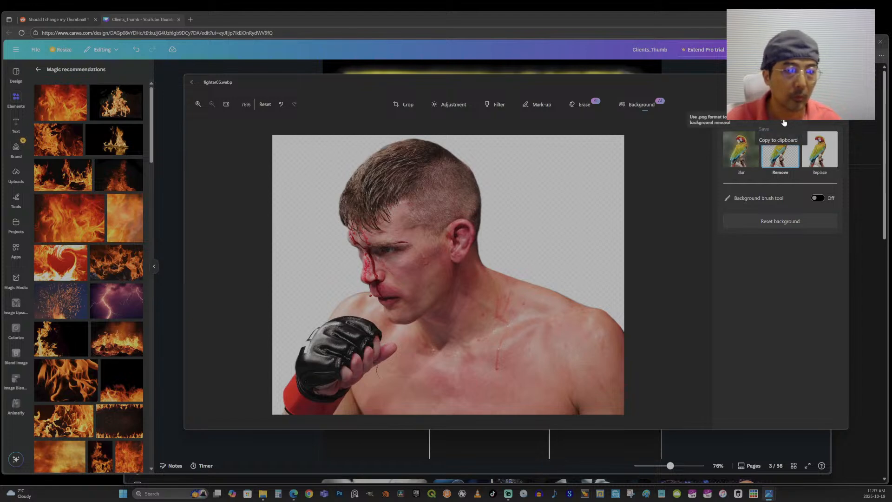
click(784, 124)
click(247, 272)
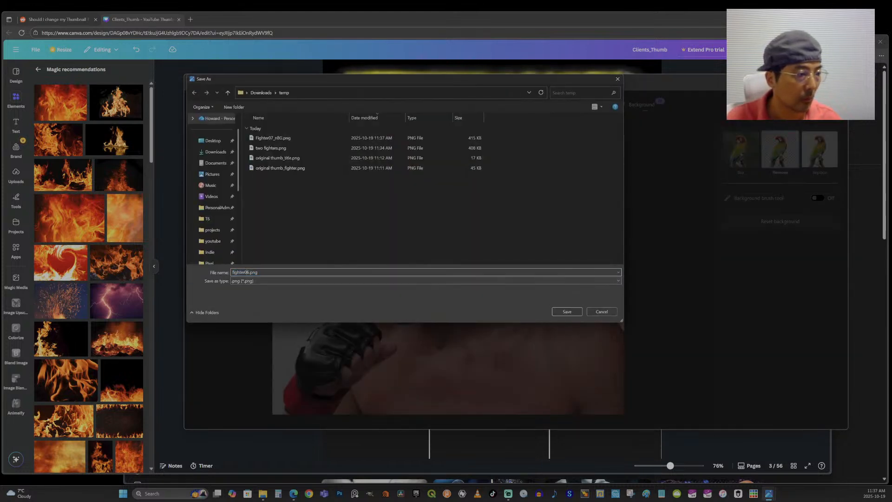
text(_rBG)
key(Return)
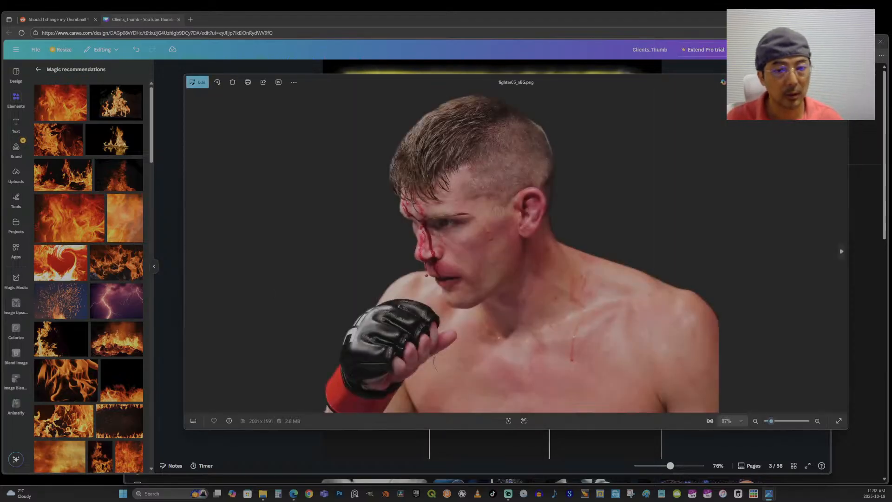
click(838, 83)
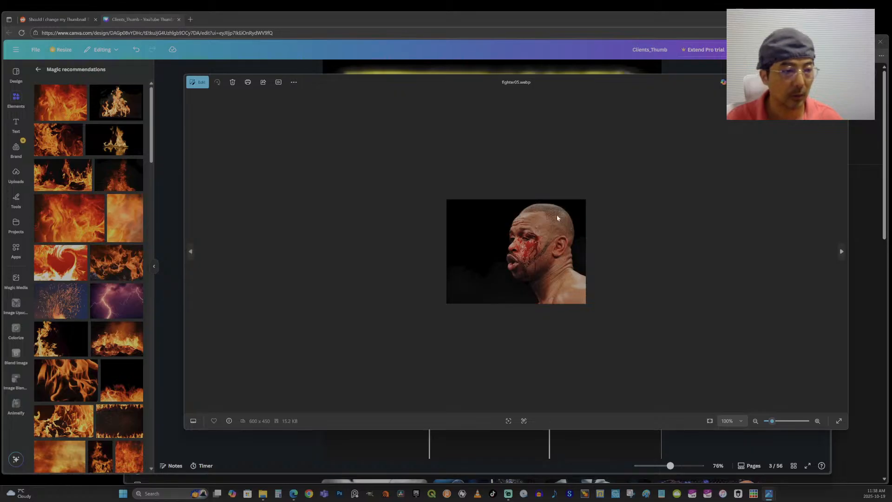
Edit fighter05.webp and remove the black background behind the fighter.
click(199, 82)
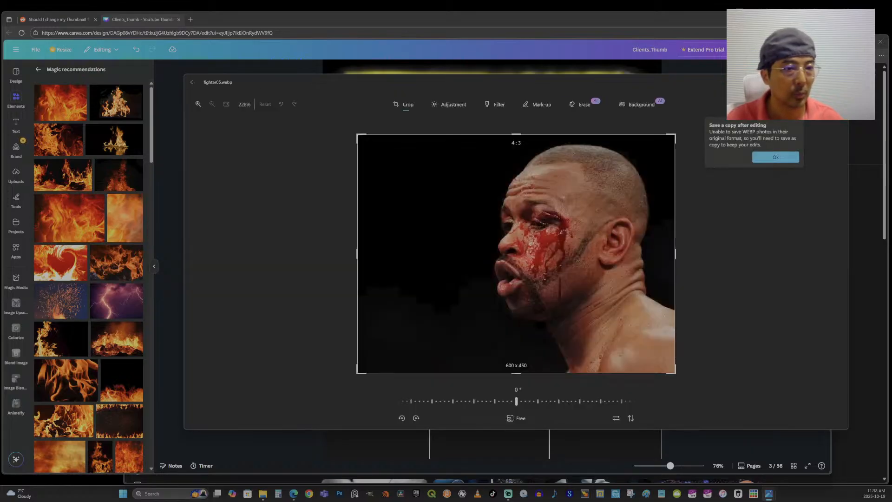
click(637, 105)
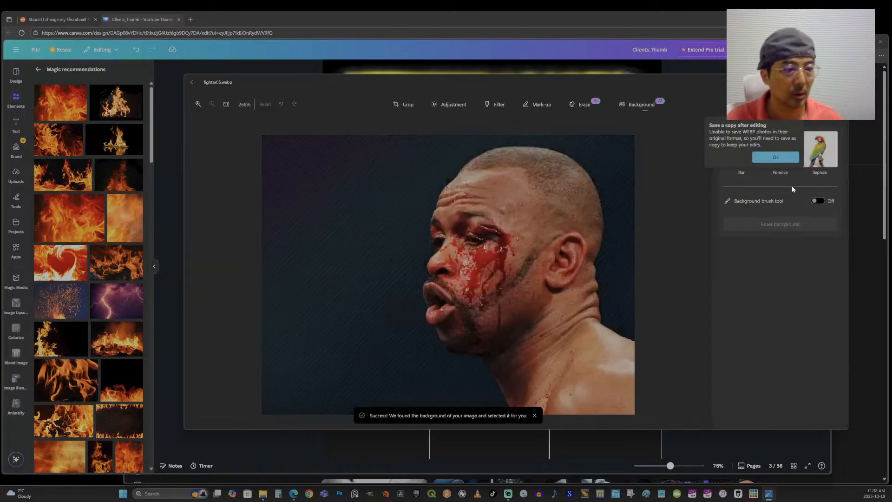
click(792, 169)
click(775, 157)
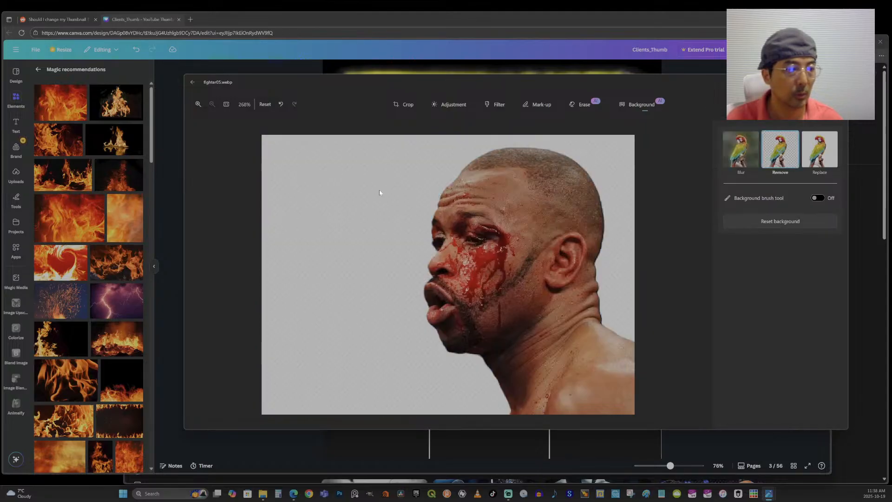
Crop away the empty area in front of the fighter's face and save the cut-out as fighter05_nBG.png in the temp folder.
click(397, 105)
drag(357, 251, 489, 263)
click(786, 105)
click(785, 116)
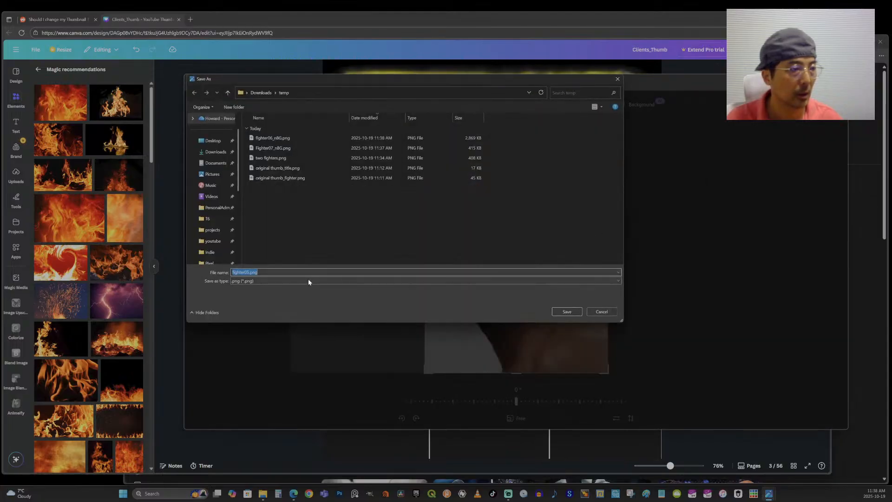
click(250, 273)
text(_nBG)
key(Return)
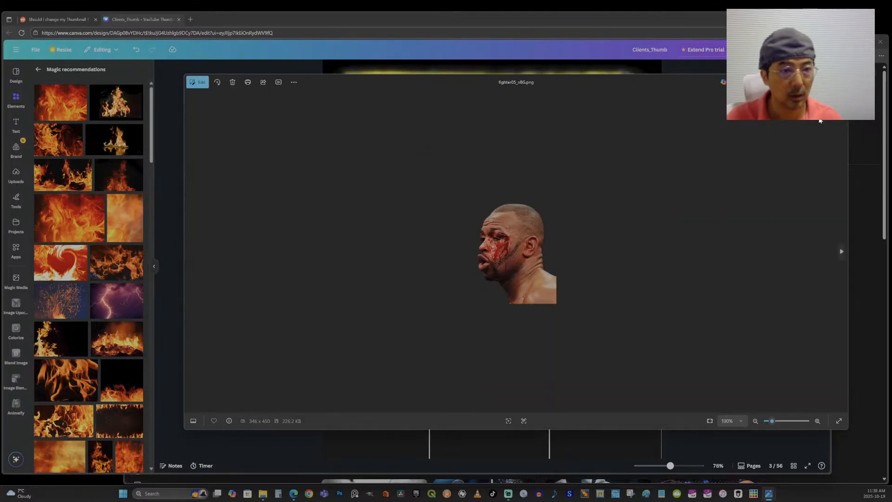
click(838, 83)
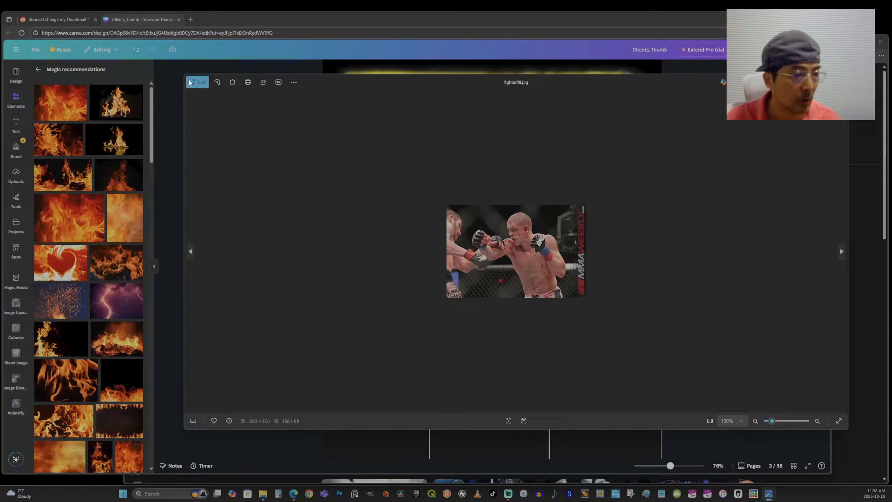
Crop both sides of fighter08.jpg to 422 x 400 around the main fighter, excluding most of the opponent and the MMAWEEKLY.COM watermark.
click(190, 83)
drag(339, 251, 396, 251)
drag(669, 275, 620, 270)
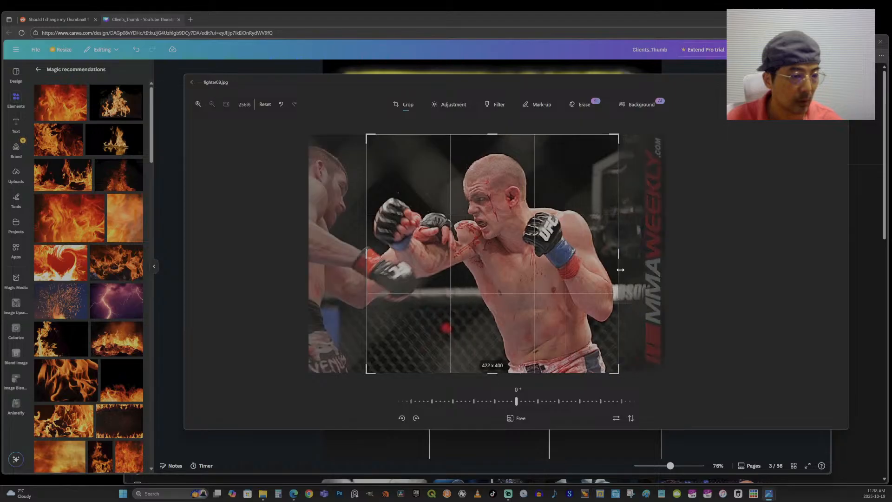
Trim the crop's upper edge to 422 x 376 and remove the background behind the fighter.
drag(516, 135, 518, 149)
click(643, 110)
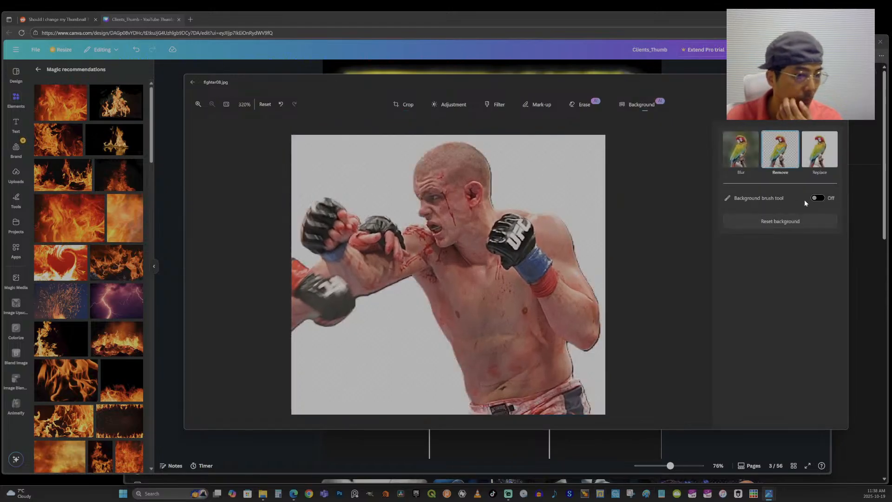
Mask out the opponent's remaining glove and wrist with the background brush at size 100, then reapply the background removal.
click(819, 198)
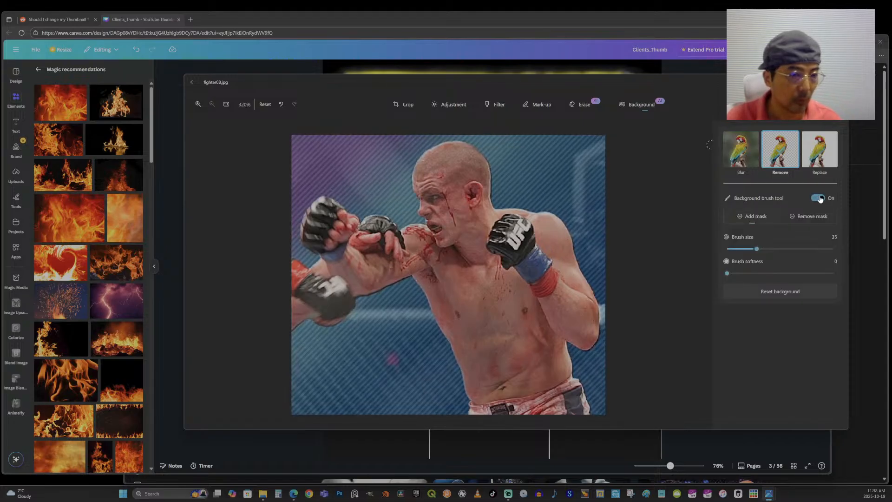
drag(757, 249, 834, 249)
mouse_move(309, 323)
mouse_down()
mouse_move(288, 263)
mouse_move(292, 340)
mouse_move(306, 270)
mouse_move(315, 271)
mouse_move(332, 329)
mouse_move(357, 313)
mouse_move(320, 316)
mouse_move(349, 315)
mouse_move(315, 272)
mouse_up()
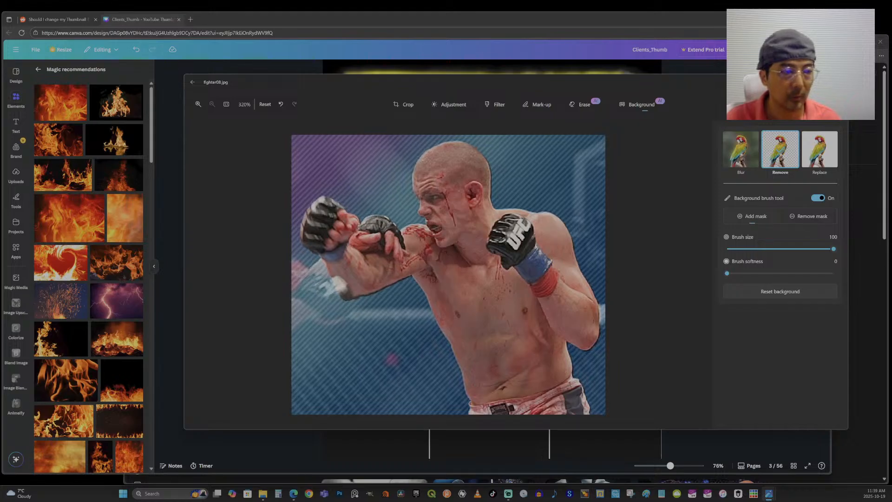
click(784, 142)
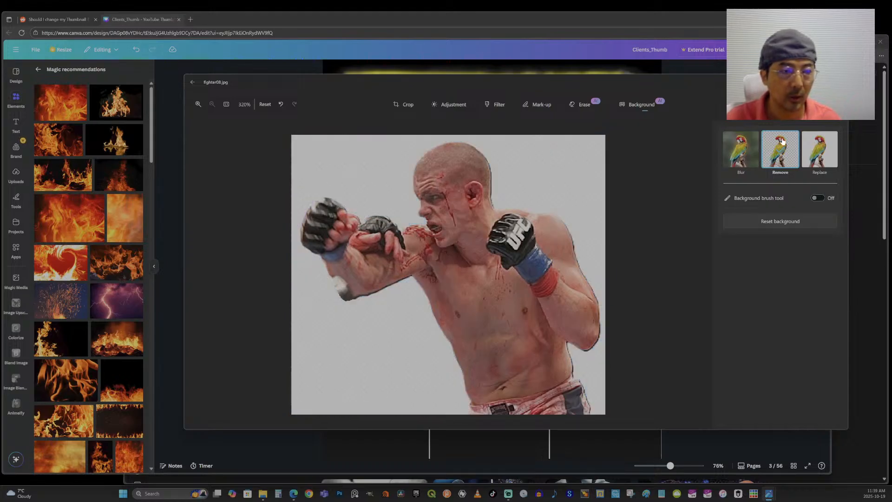
Save the cut-out as fighter08_nBG.png in the temp folder and close the image.
click(779, 105)
click(775, 119)
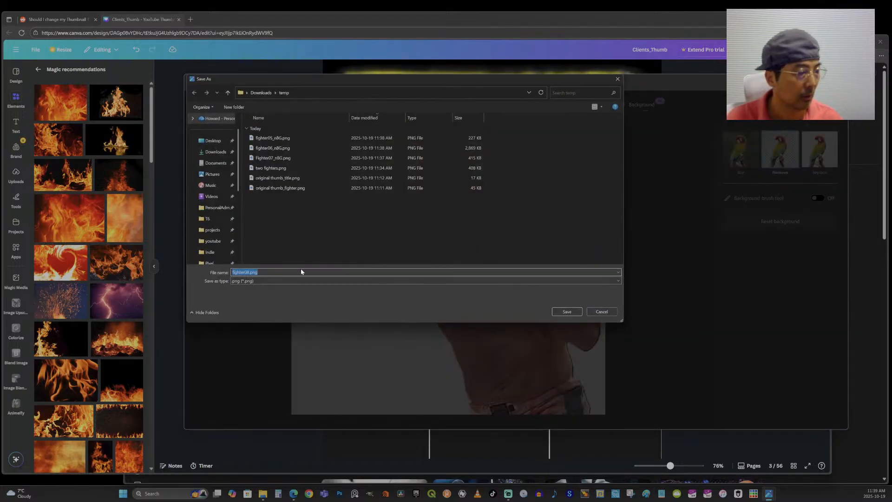
click(303, 272)
text(_nBG)
key(Return)
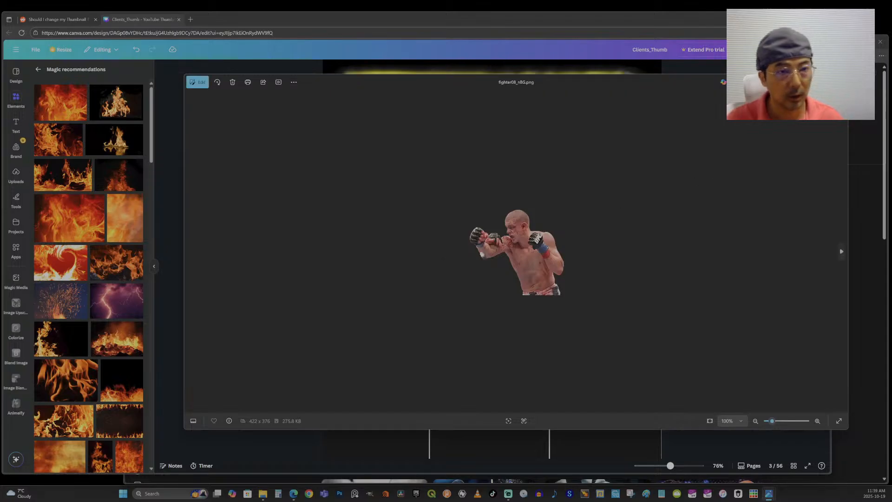
click(837, 82)
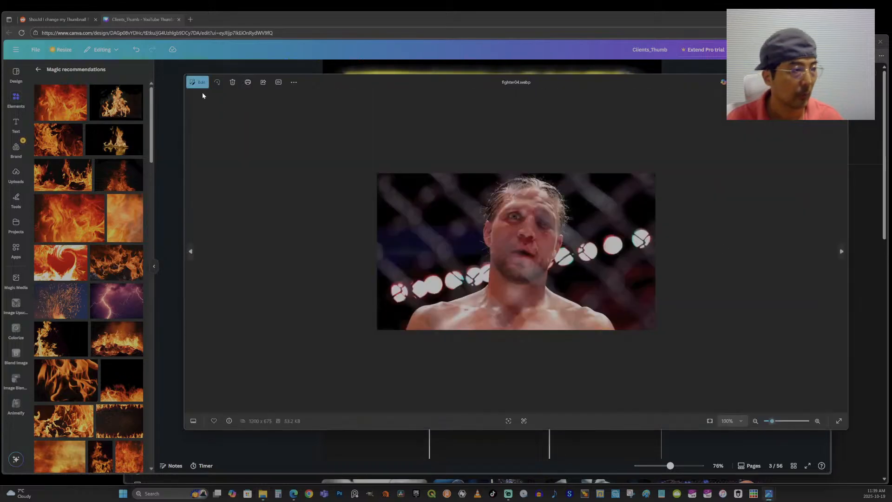
Edit fighter04.webp and remove the arena background behind the fighter.
click(199, 83)
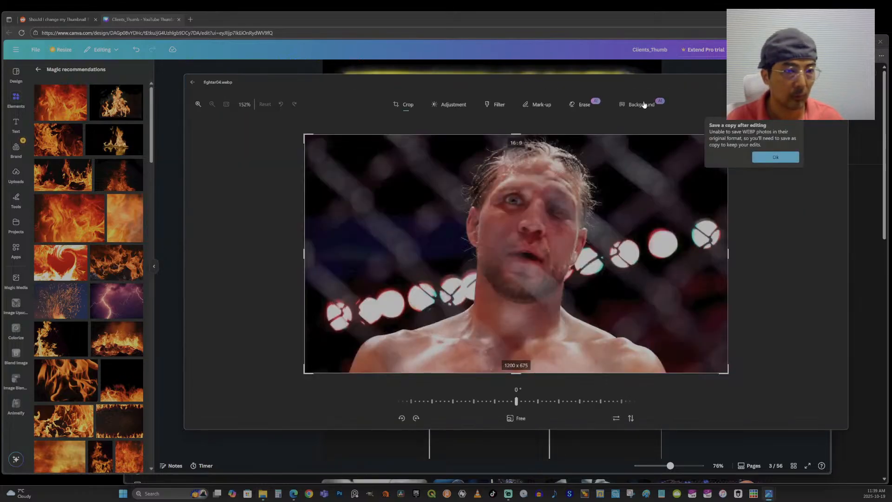
click(650, 105)
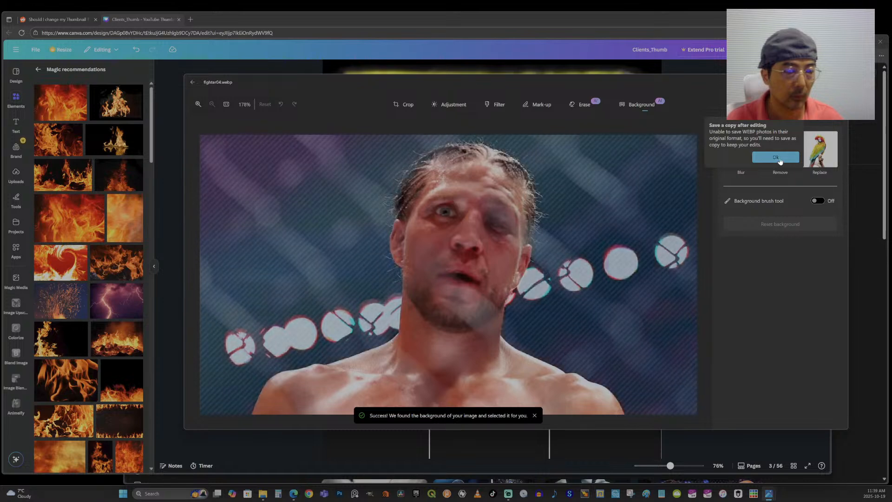
click(776, 158)
click(784, 165)
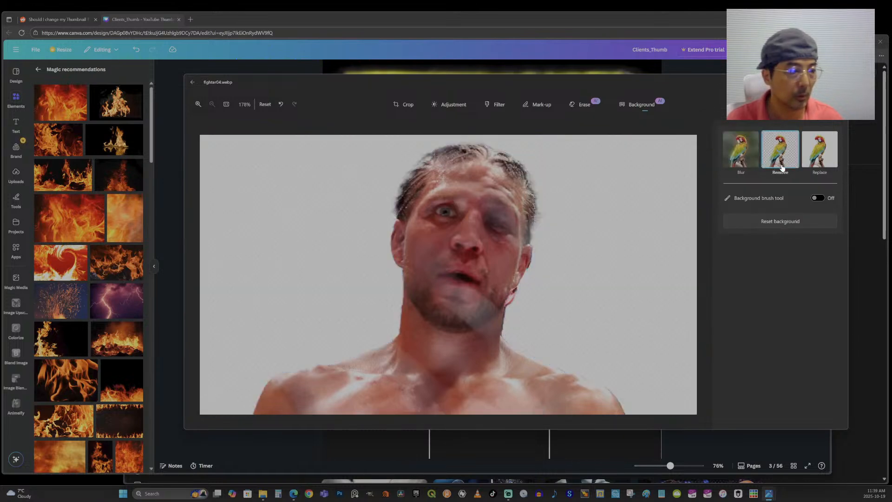
Crop the empty areas on both sides of the fighter's shoulders to 921 x 675.
click(403, 106)
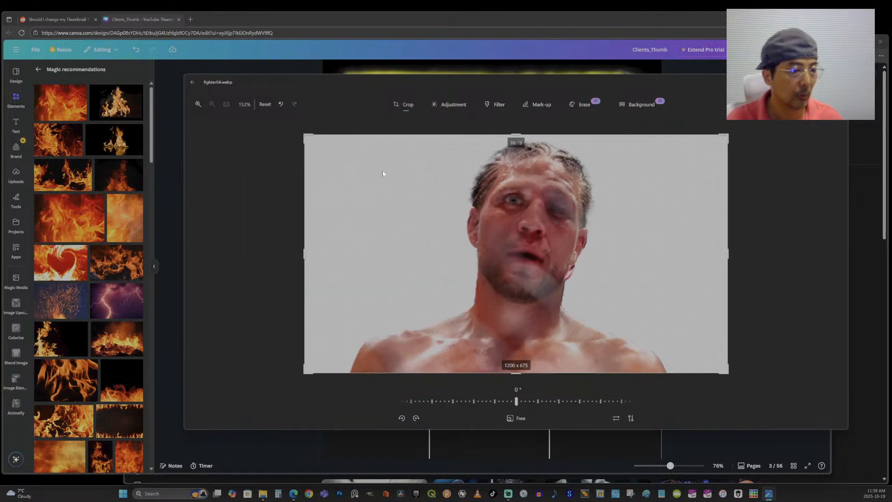
drag(301, 252, 347, 252)
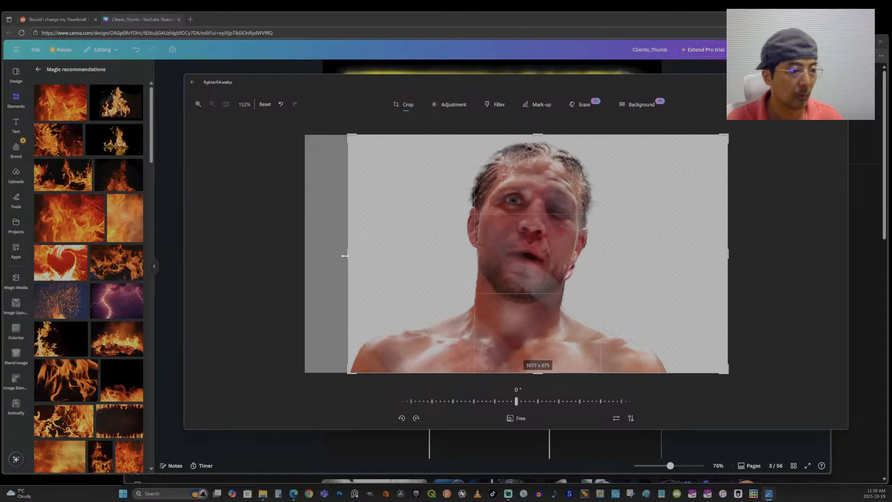
drag(707, 249, 651, 252)
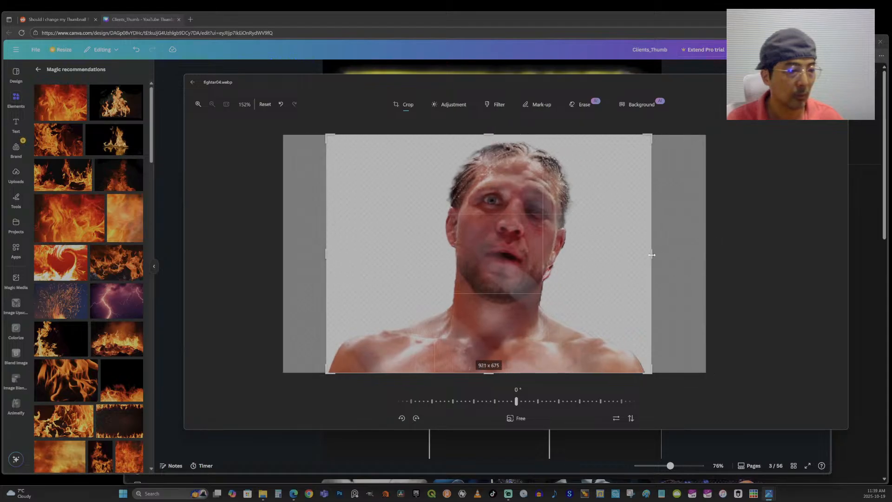
Save the cut-out as fighter04_nBG.png in the temp folder and close the image.
click(779, 104)
click(776, 119)
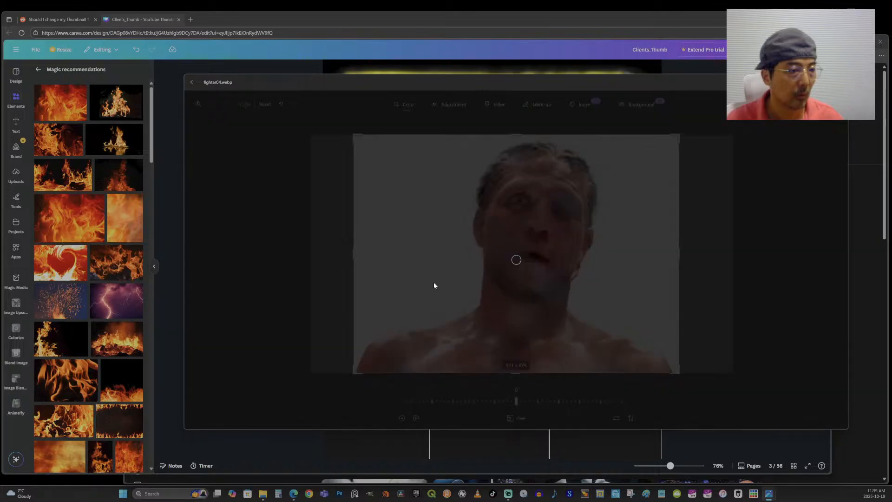
click(250, 273)
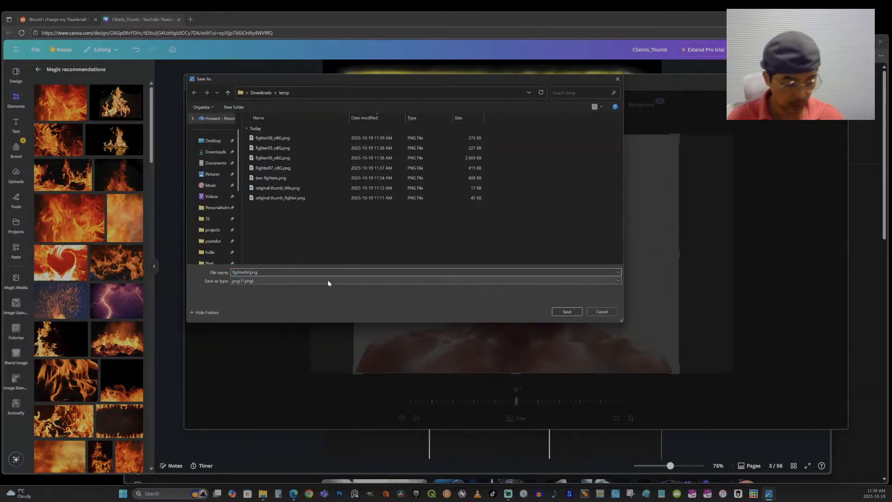
text(_n)
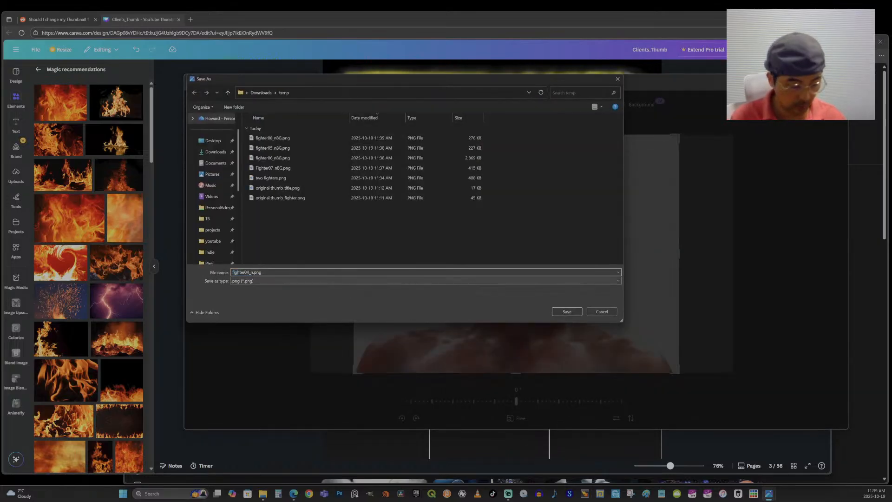
key(Return)
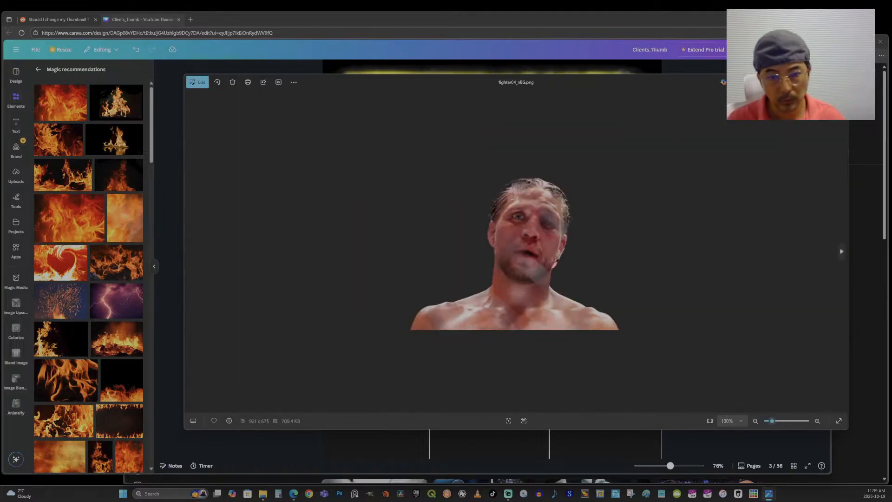
click(837, 82)
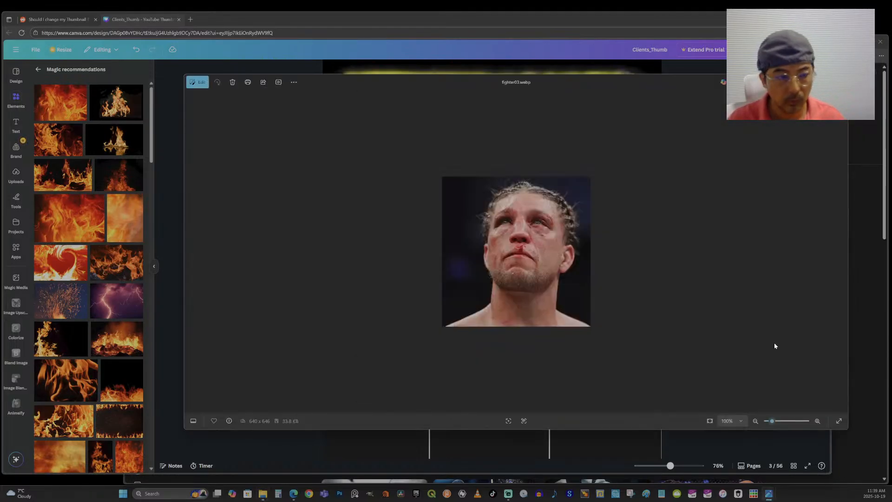
Edit fighter03.webp and remove the dark background behind the fighter.
click(201, 83)
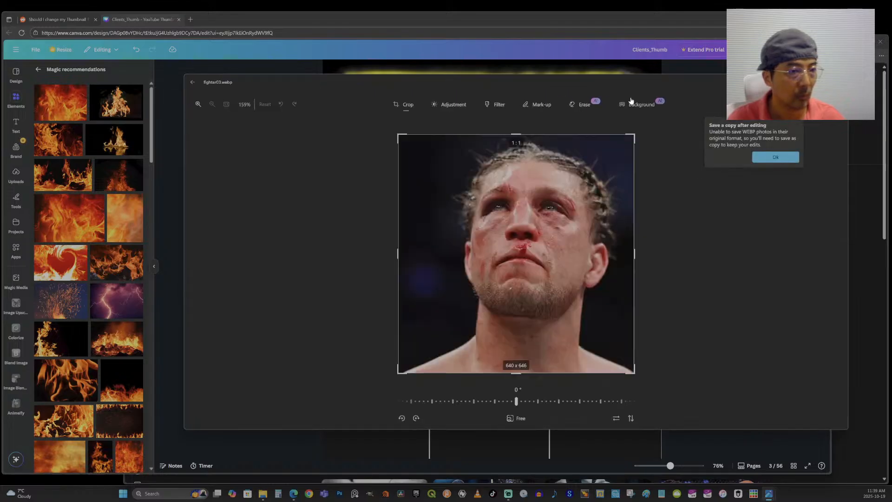
click(631, 102)
click(777, 158)
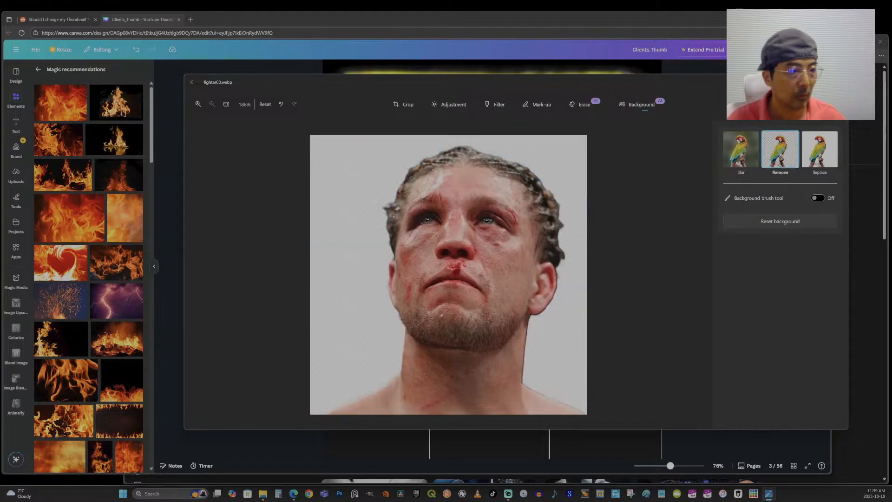
Save the cut-out as fighter03_nBG.png in the temp folder and close the image.
click(779, 104)
click(779, 117)
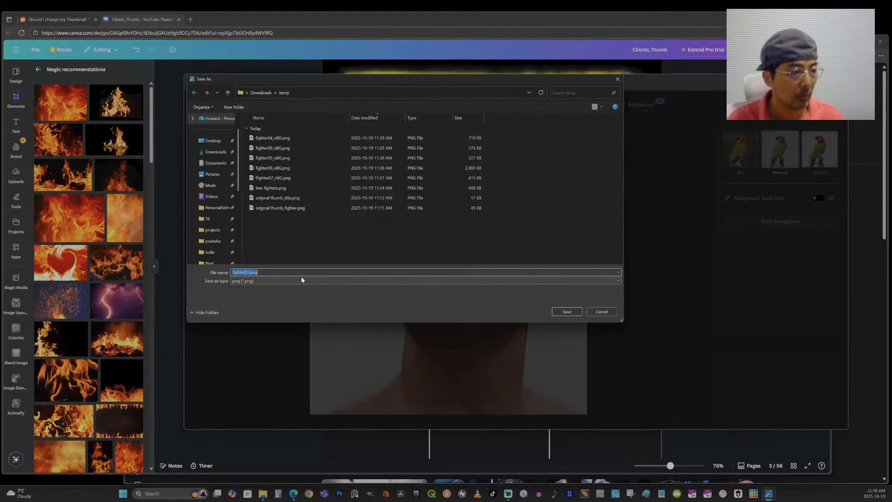
key(Right)
text(_nBG)
key(Return)
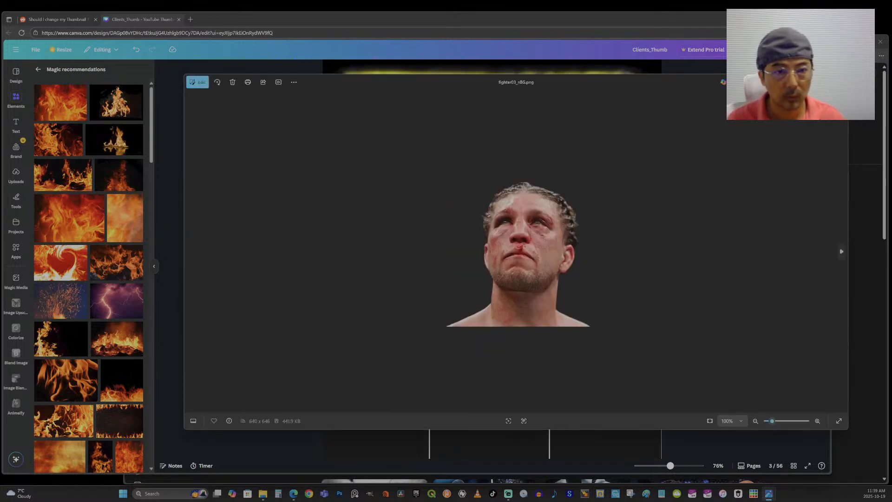
click(838, 83)
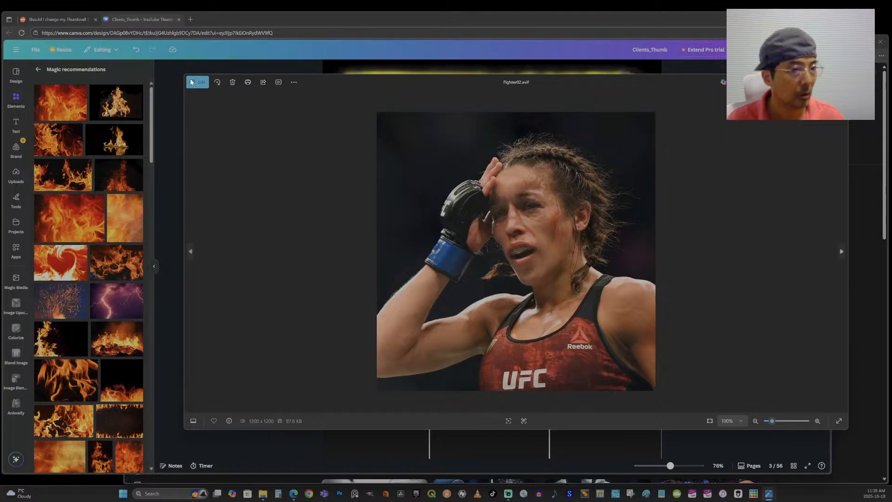
Edit Fighter02.avif and remove the dark background behind the fighter.
click(198, 82)
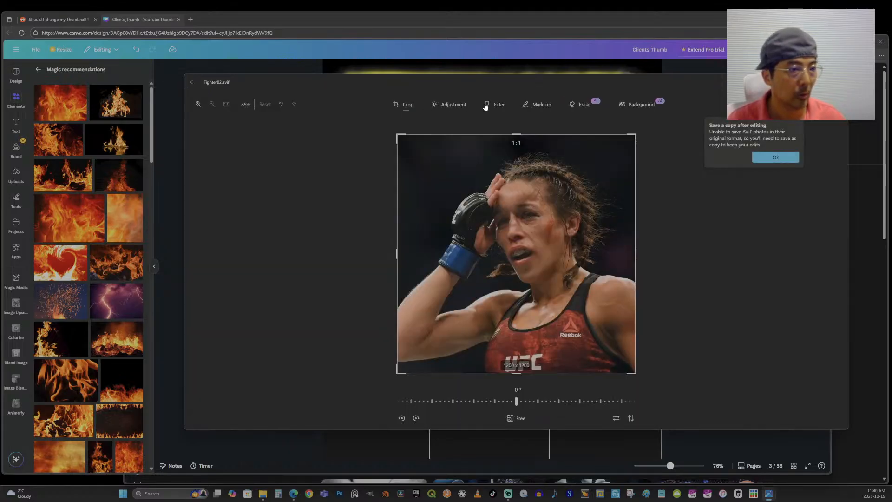
click(633, 104)
click(780, 159)
click(785, 159)
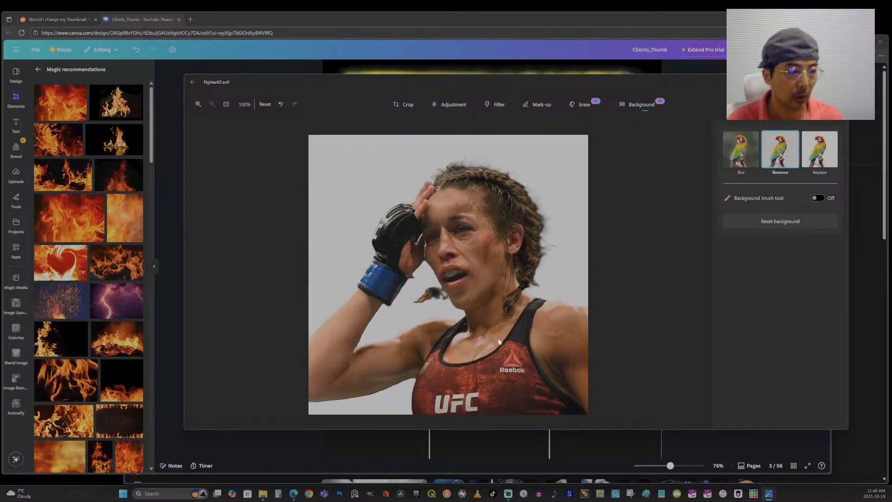
Restore the missing part of the hair strand beside the chin by unmasking it with the background brush, then reapply the removal.
click(818, 198)
scroll(447, 305, up, 3)
scroll(447, 302, up, 3)
mouse_move(485, 246)
mouse_down()
mouse_move(460, 248)
mouse_move(475, 261)
mouse_move(461, 270)
mouse_up()
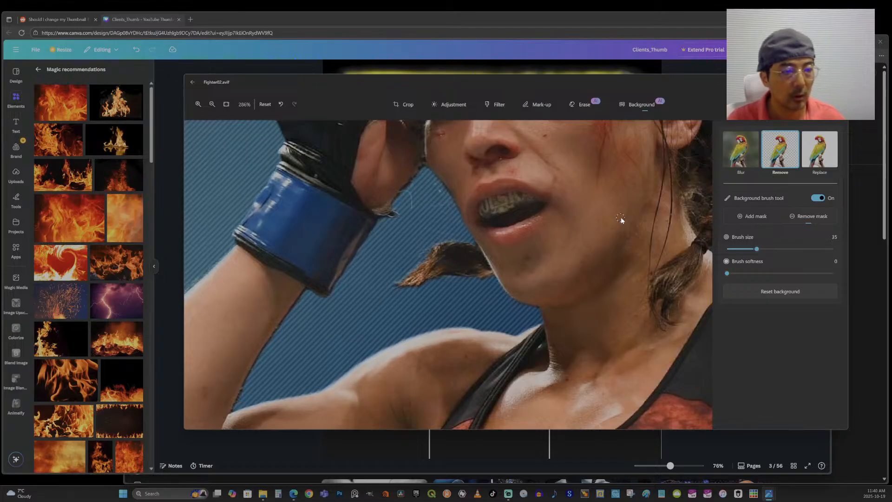
scroll(622, 220, down, 7)
click(781, 155)
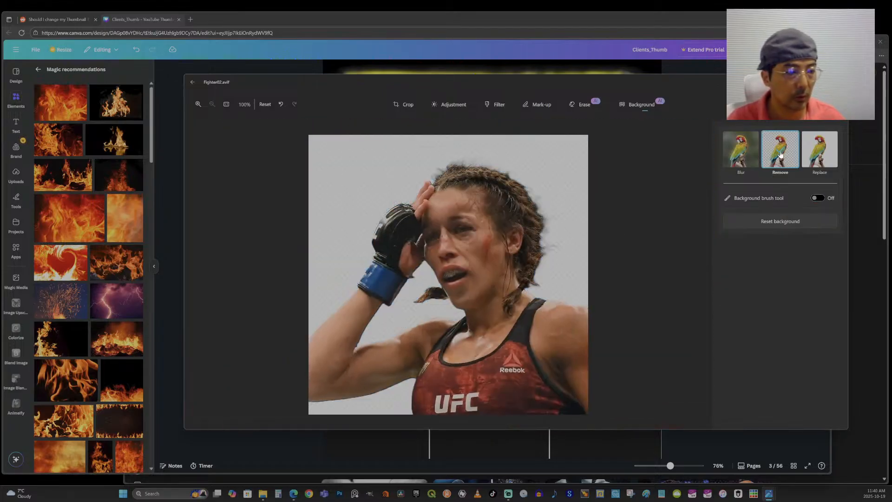
Save the cut-out as Fighter02_nBG.png in the temp folder and close the image.
click(780, 105)
click(781, 117)
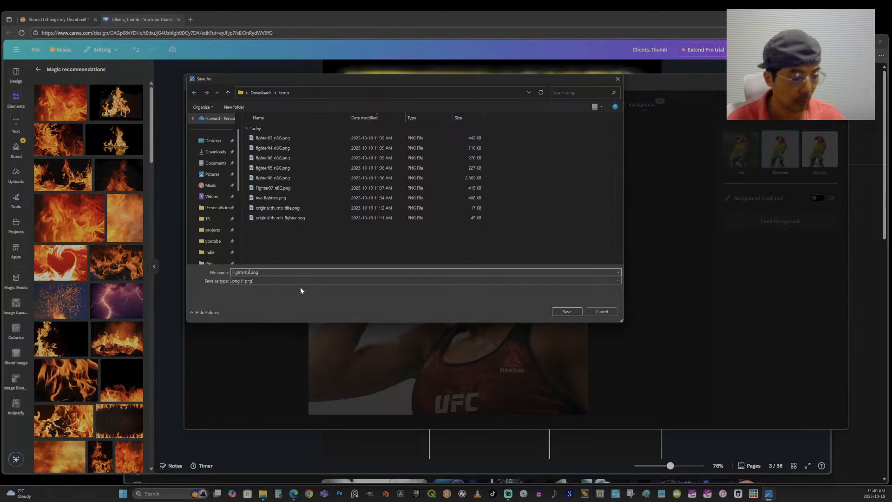
text(_nBG)
key(Return)
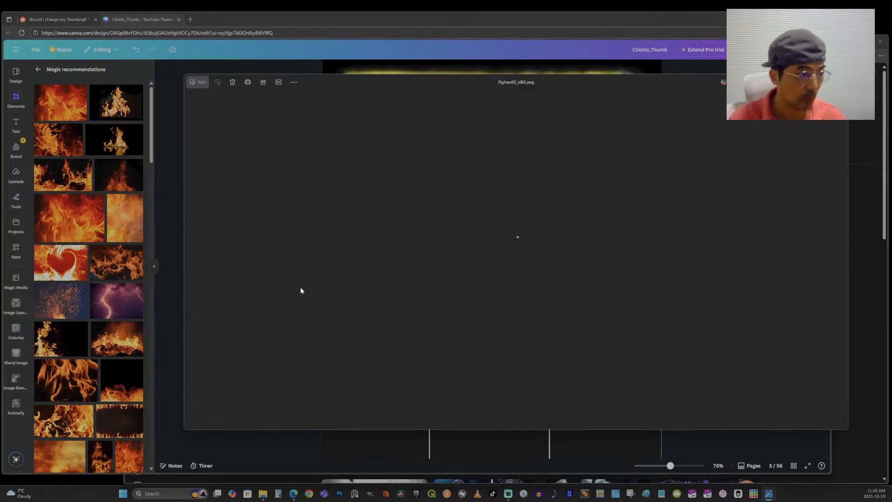
click(840, 81)
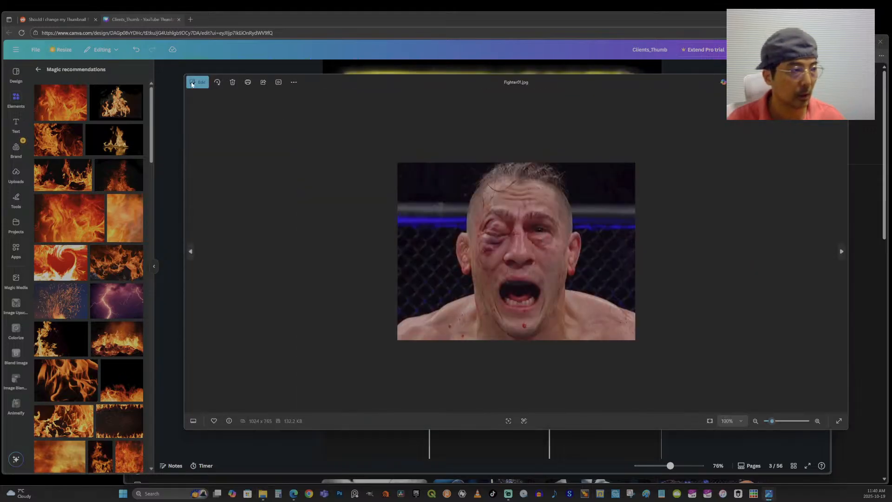
Edit Fighter01.jpg and remove the cage background behind the fighter.
click(192, 84)
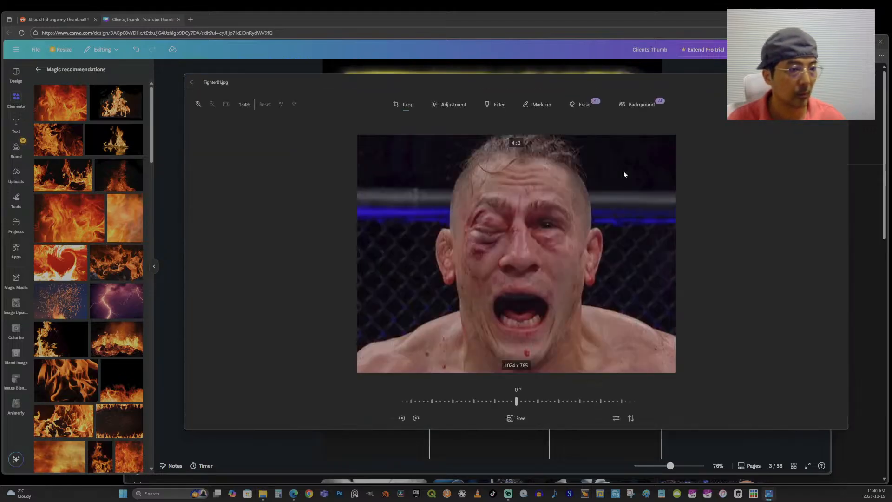
click(640, 105)
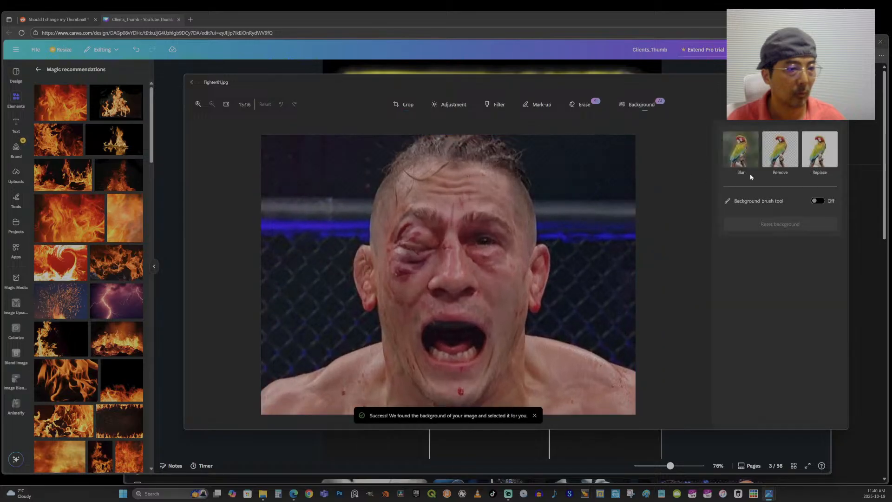
click(774, 160)
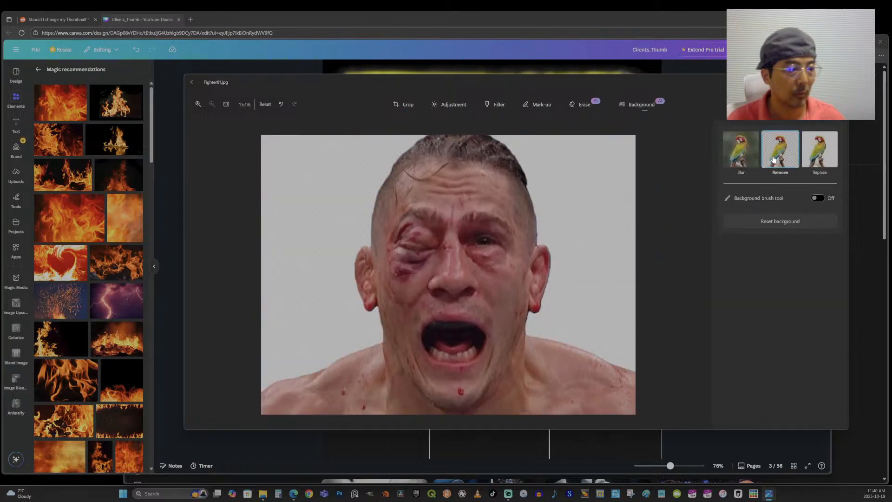
click(821, 199)
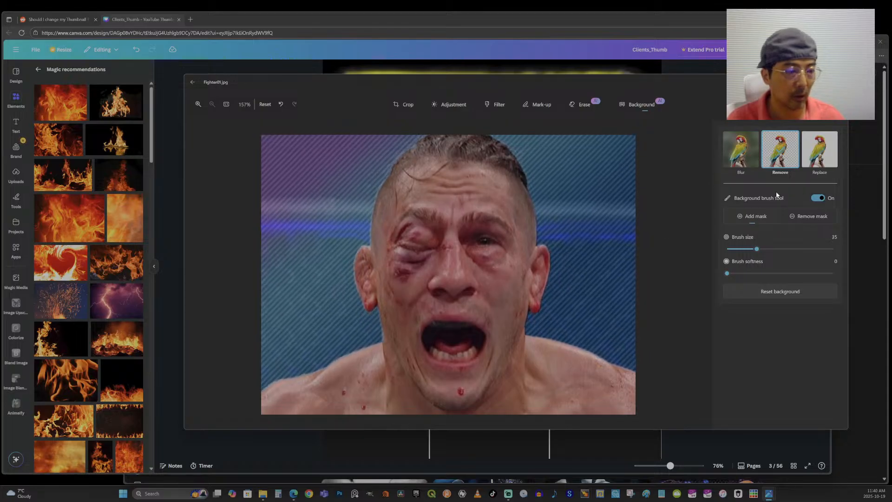
click(777, 159)
Save the cut-out as Fighter01_nBG.png in the temp folder and close the image.
click(789, 104)
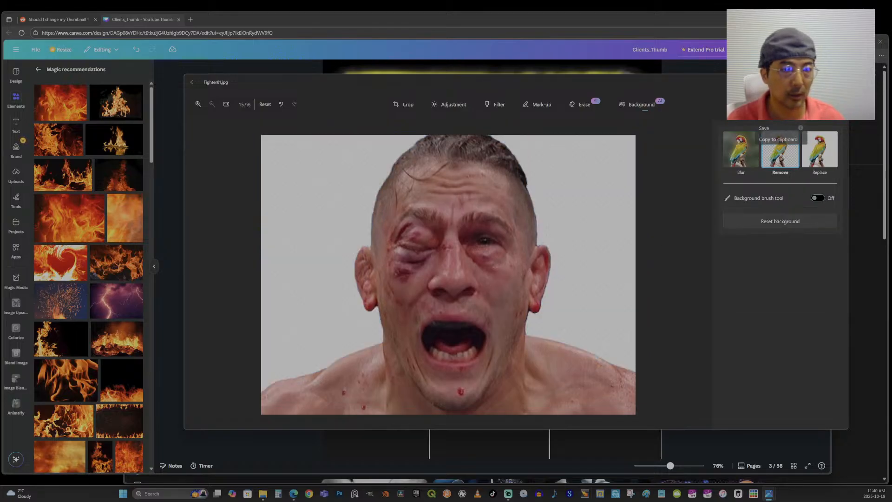
click(785, 117)
click(247, 272)
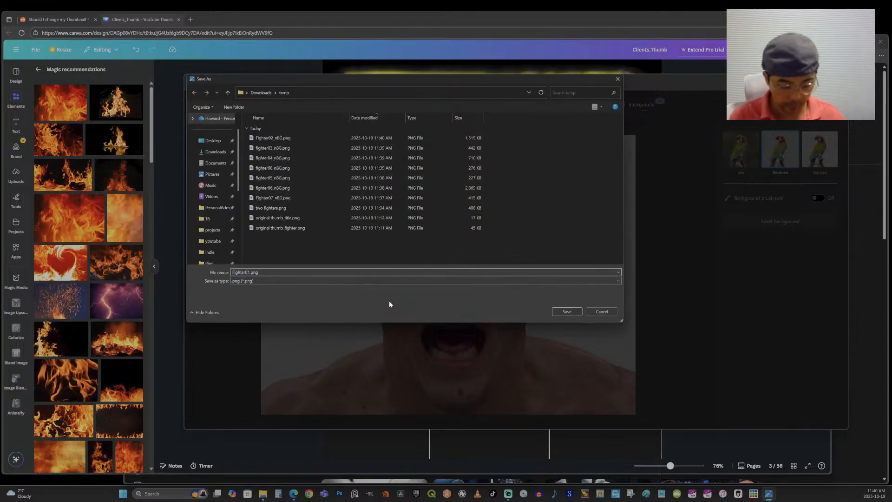
key(Return)
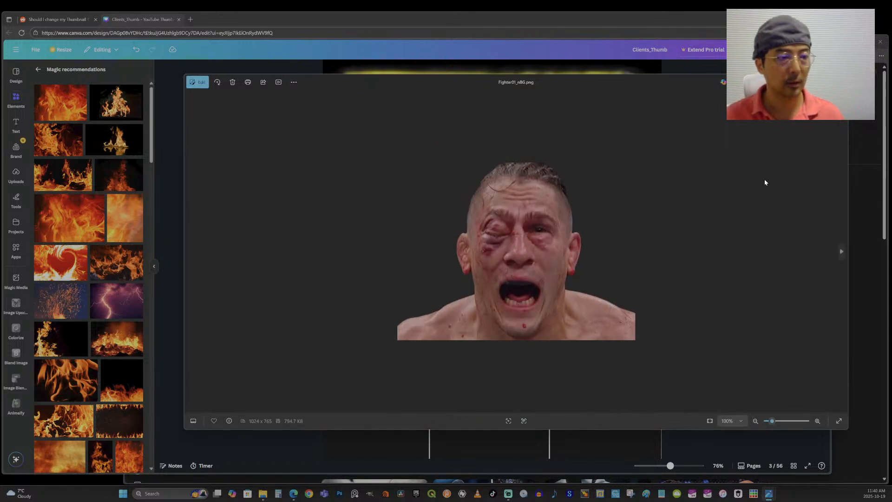
click(809, 81)
Add the screaming fighter cut-out at page 4's bottom centre, and the UFC woman and braided-hair fighter cut-outs at its lower right.
scroll(711, 279, down, 3)
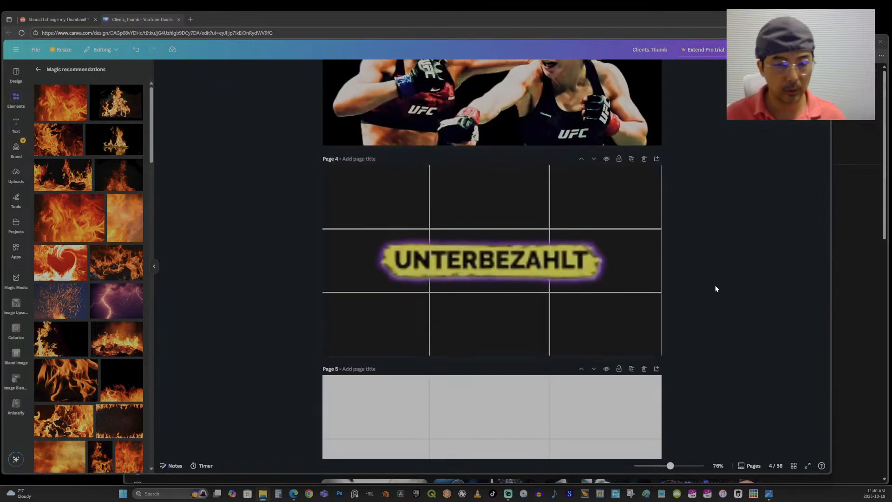
scroll(711, 280, up, 1)
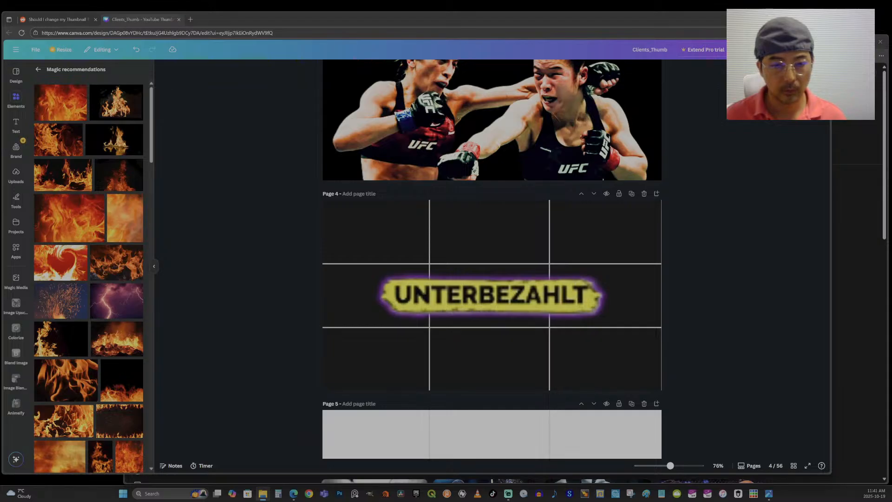
drag(799, 337, 512, 380)
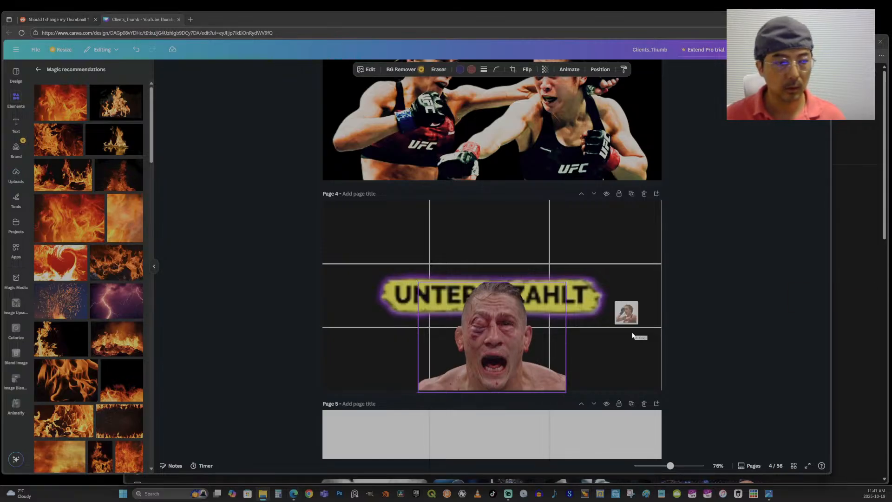
drag(499, 372, 627, 368)
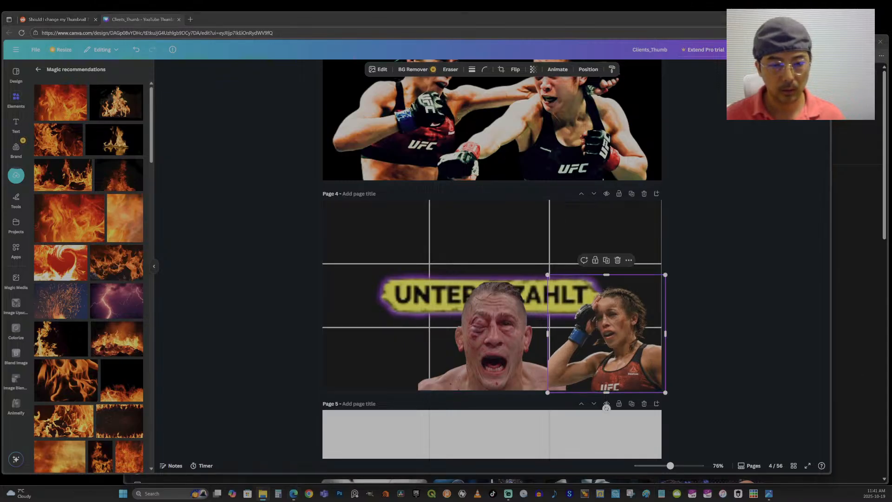
drag(891, 321, 420, 362)
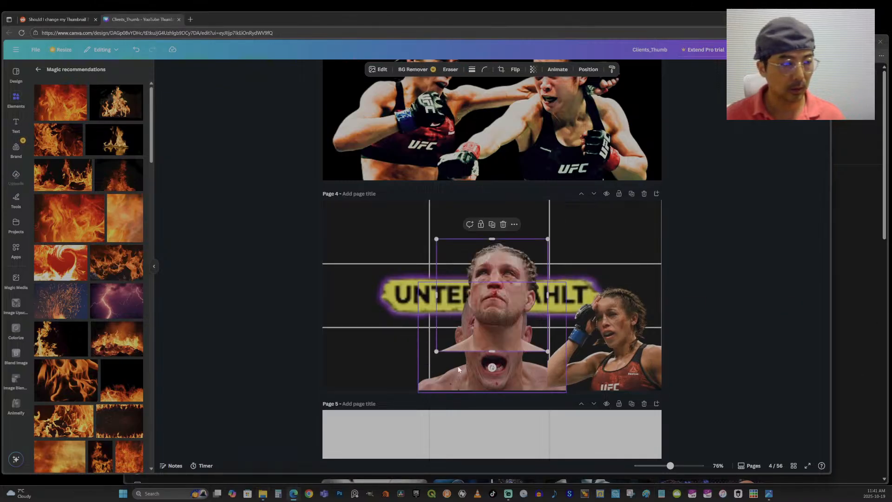
drag(500, 334, 624, 360)
Move the UFC woman cut-out to page 4's lower left and flip it horizontally.
drag(554, 370, 299, 361)
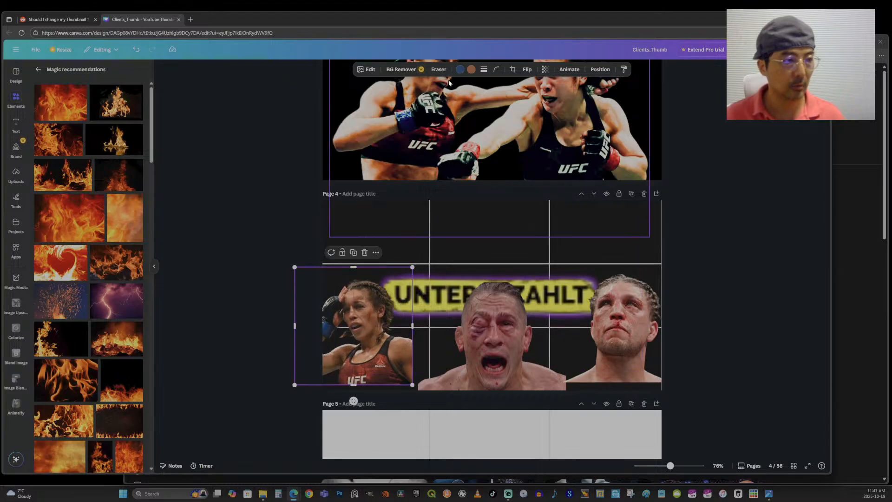
click(527, 69)
click(532, 88)
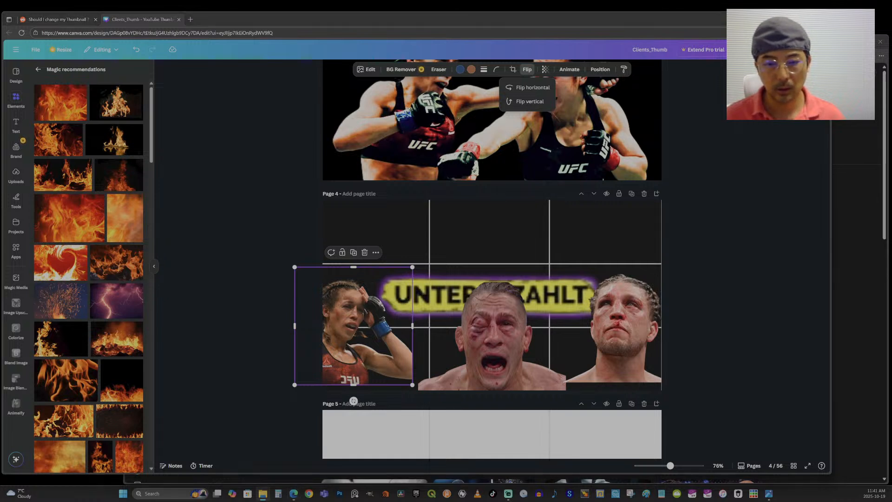
Add three more cut-outs across page 4's upper row: bare-chested fighter left, bloodied woman in gloves centre, bleeding profile fighter right.
drag(431, 269, 404, 262)
drag(459, 268, 369, 241)
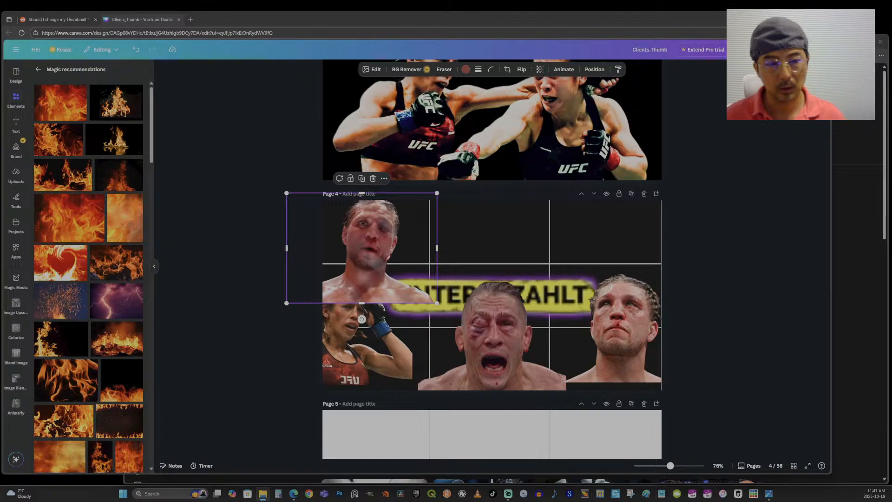
drag(859, 323, 620, 261)
drag(497, 299, 610, 246)
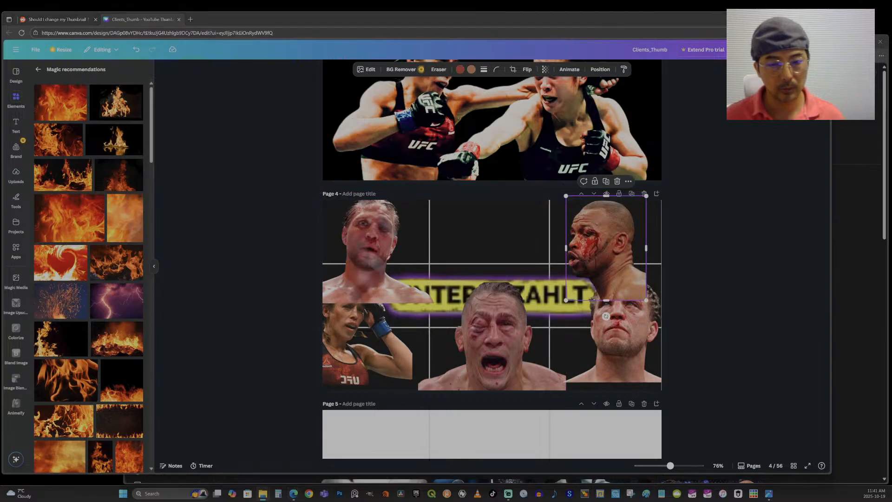
drag(883, 346, 502, 240)
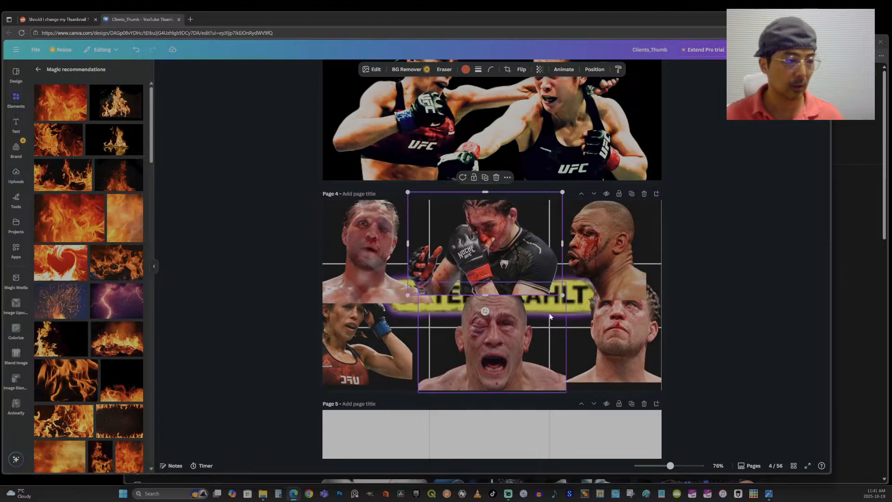
Nudge the braided-hair fighter slightly down and bring the UNTERBEZAHLT title to the top of page 4's layers.
click(549, 316)
click(583, 311)
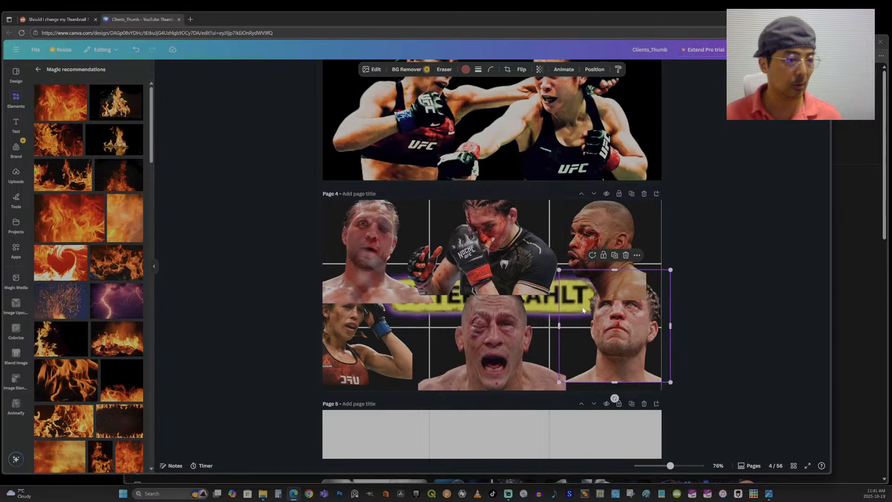
drag(645, 324, 644, 333)
click(444, 307)
key(alt+1)
drag(107, 263, 108, 130)
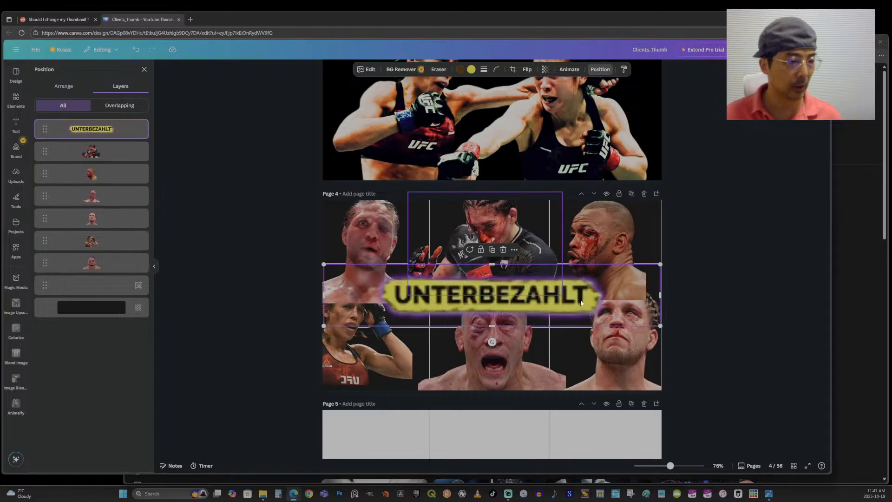
Enlarge the screaming fighter slightly and reposition him below the title at page 4's bottom centre.
click(621, 371)
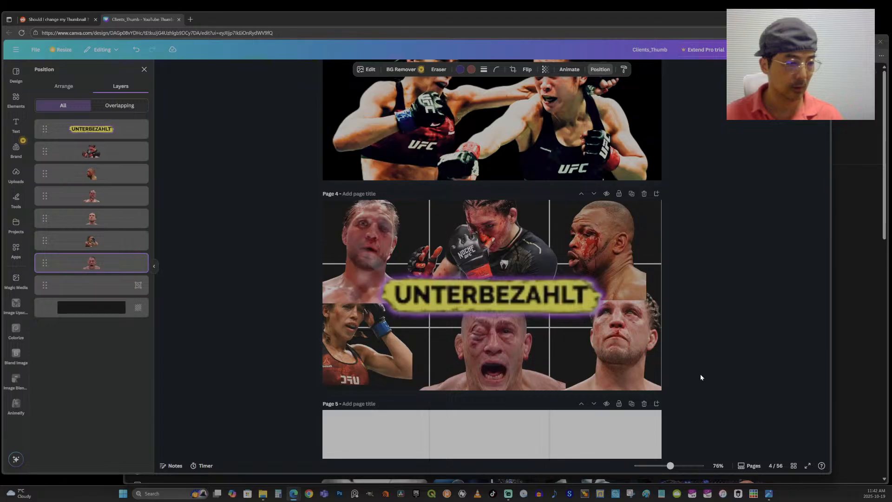
click(486, 363)
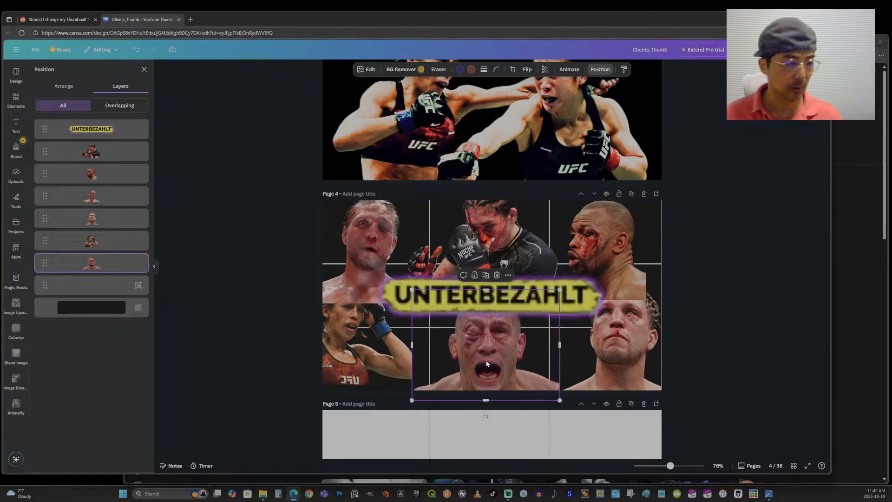
drag(559, 399, 565, 408)
drag(483, 375, 482, 374)
Enlarge the bleeding profile fighter and fit him into page 4's upper-right corner.
drag(615, 250, 628, 267)
drag(581, 300, 552, 316)
drag(604, 279, 608, 265)
Move the braided-hair fighter's layer above the bleeding profile fighter's layer.
click(628, 363)
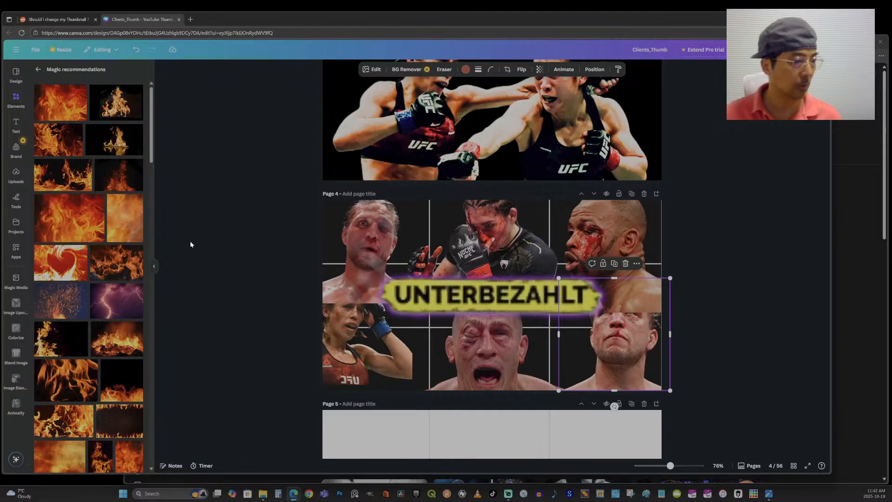
key(alt+1)
drag(103, 219, 102, 168)
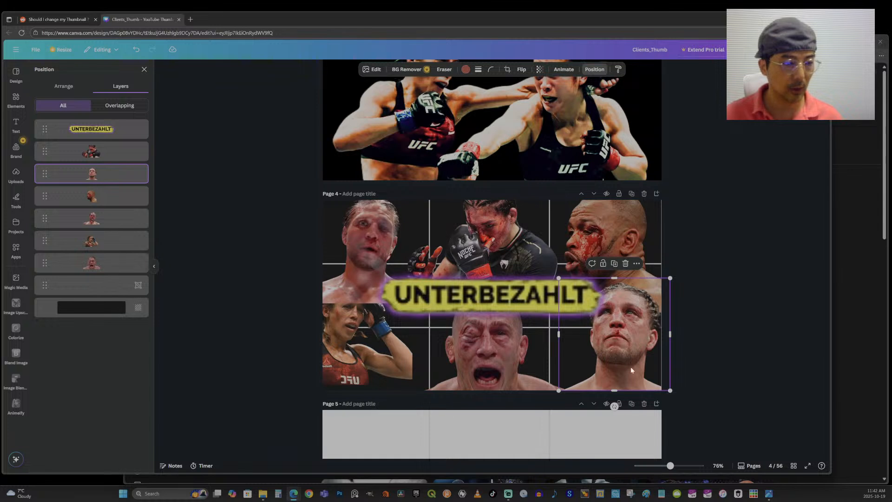
Enlarge the braided-hair fighter, tilt him slightly clockwise and fit him into page 4's lower-right corner.
drag(670, 393, 705, 425)
drag(649, 371, 621, 366)
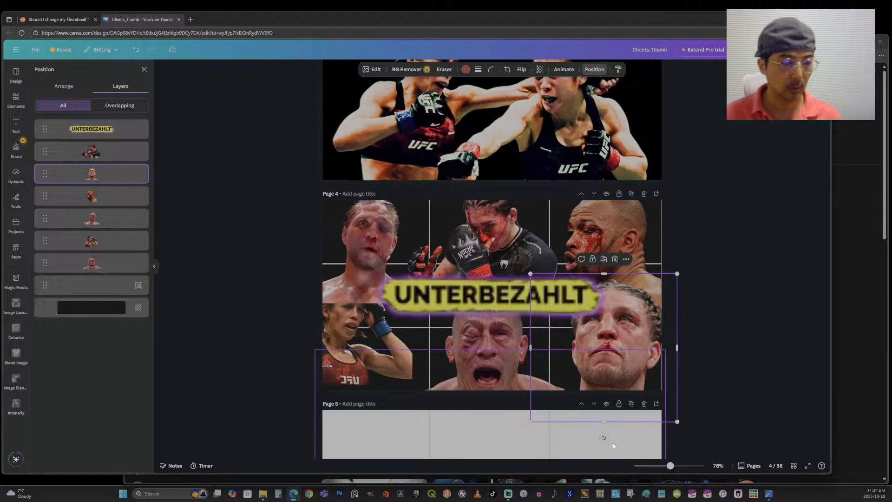
mouse_move(605, 435)
mouse_down()
mouse_move(625, 436)
mouse_move(593, 433)
mouse_up()
drag(598, 373, 590, 368)
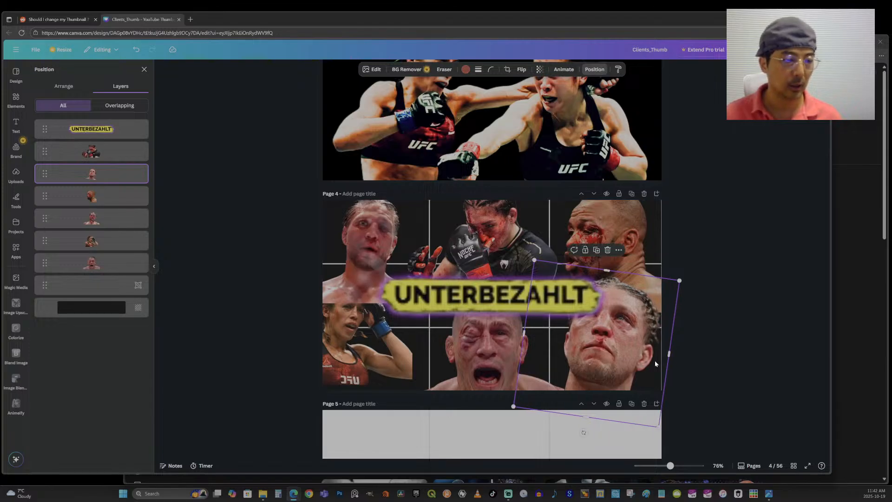
drag(632, 352, 621, 381)
drag(679, 291, 688, 292)
drag(620, 349, 618, 346)
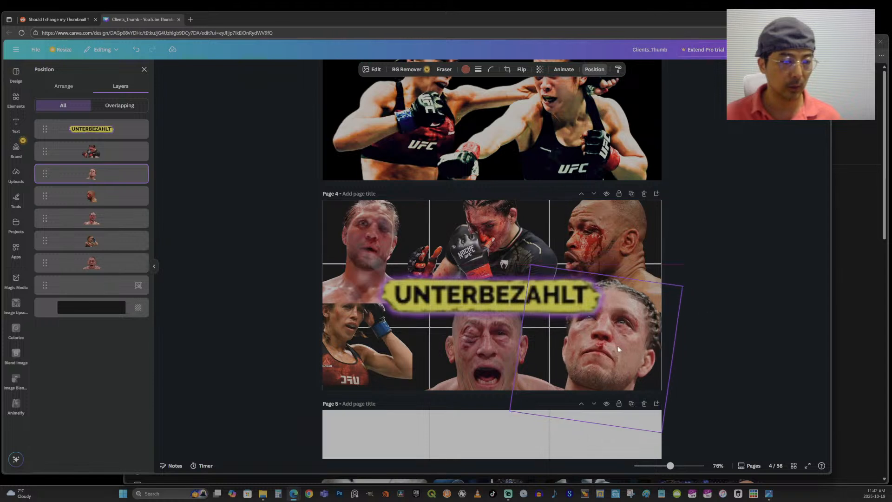
drag(622, 359, 624, 359)
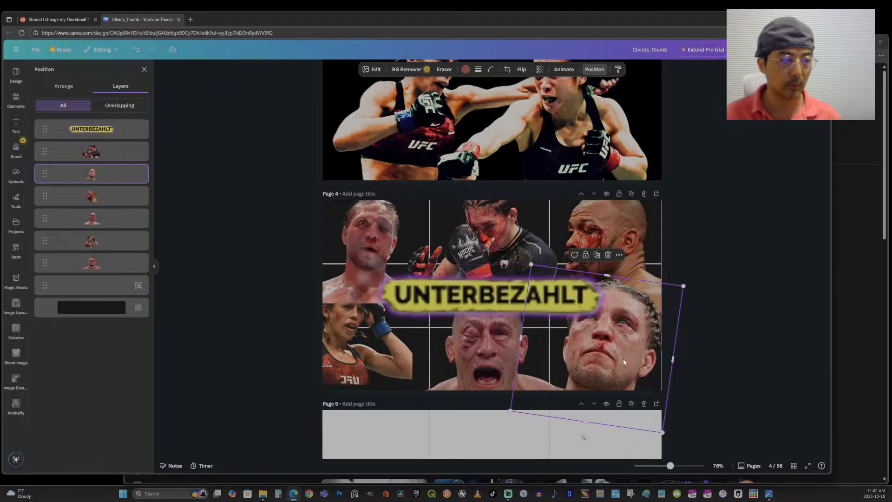
Check the MMA PLUS channel's existing thumbnails on YouTube, return to the Canva design and clear the selection.
key(alt+Tab)
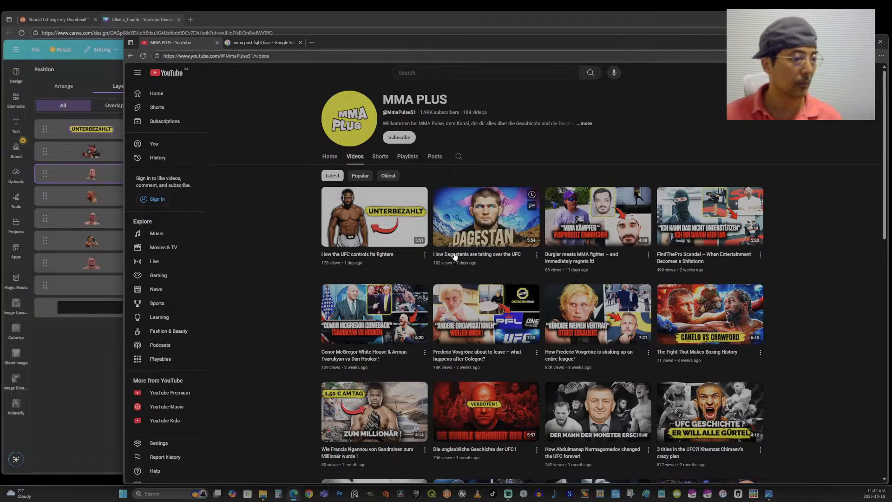
click(122, 24)
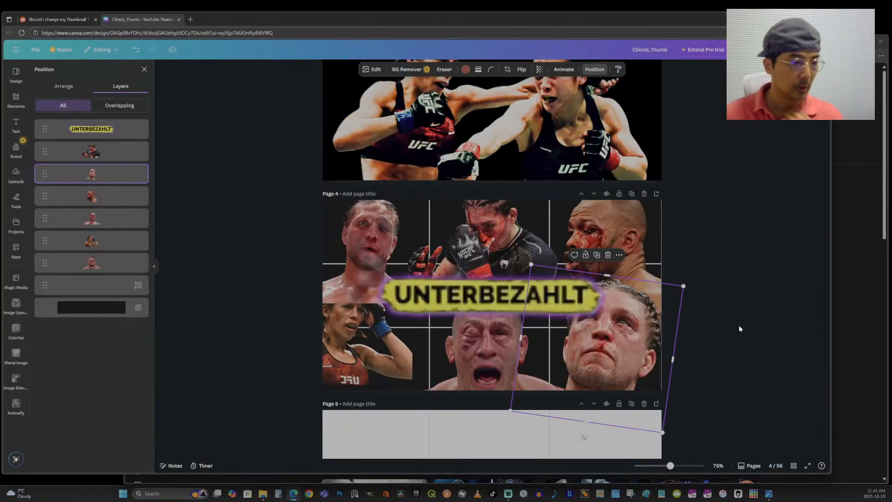
click(718, 260)
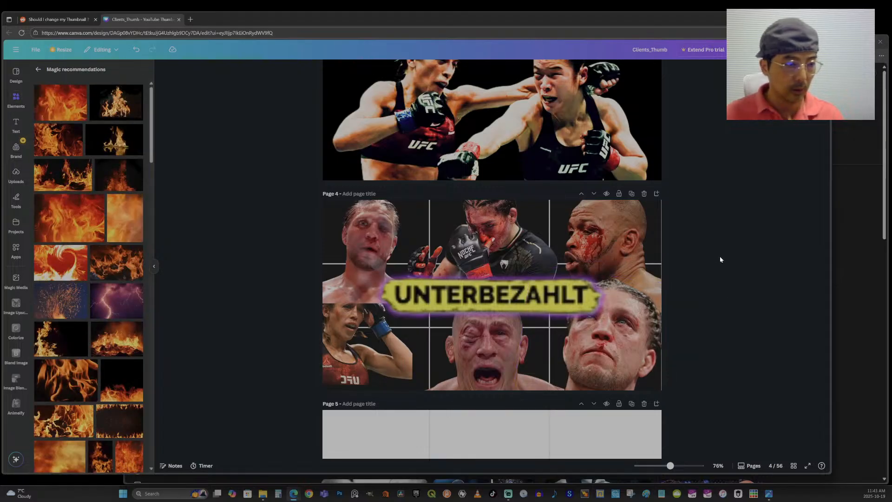
Enlarge the bleeding profile fighter in page 4's upper-right corner a little more.
click(608, 219)
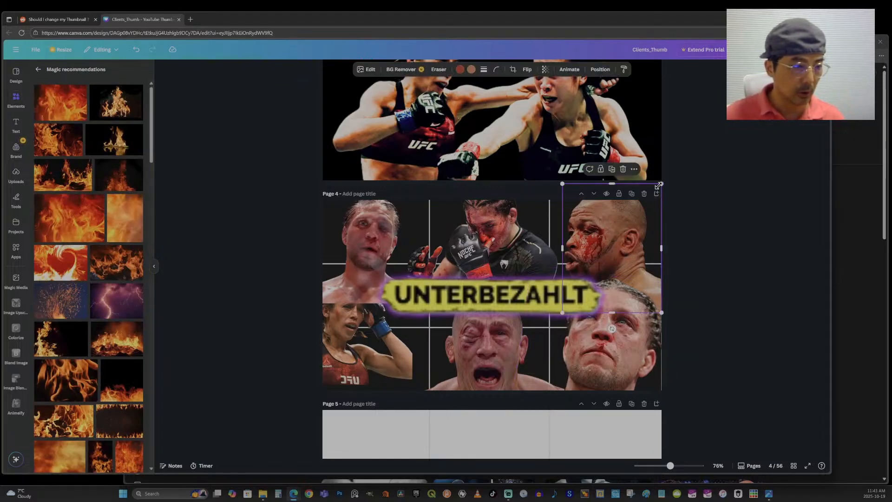
drag(663, 179, 669, 173)
click(744, 292)
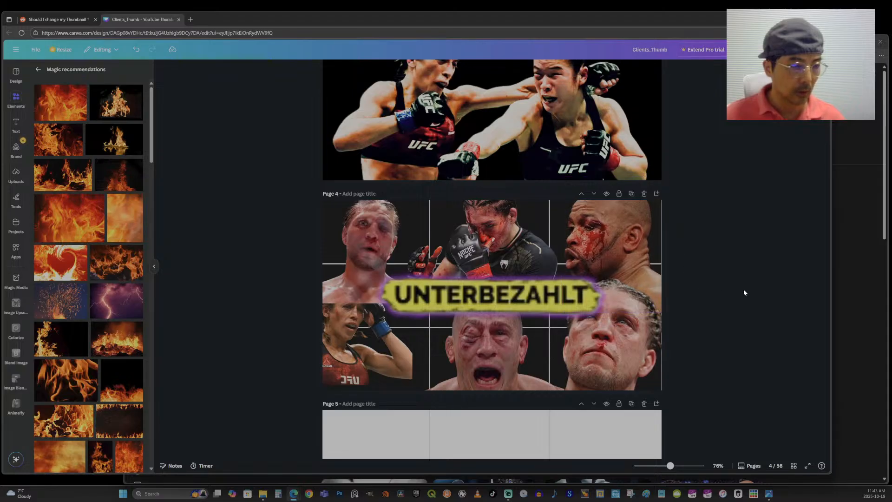
Enlarge the bloodied woman in gloves and reposition her at page 4's top centre.
click(489, 240)
drag(562, 295, 599, 320)
mouse_move(545, 264)
mouse_down()
mouse_move(537, 248)
mouse_move(542, 257)
mouse_up()
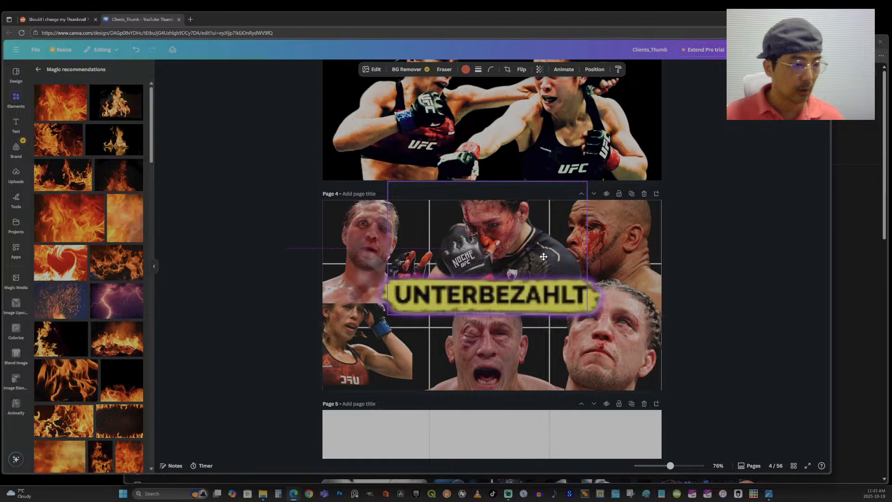
Move the bloodied woman's layer below the braided-hair and bleeding profile fighters' layers.
click(595, 69)
click(108, 172)
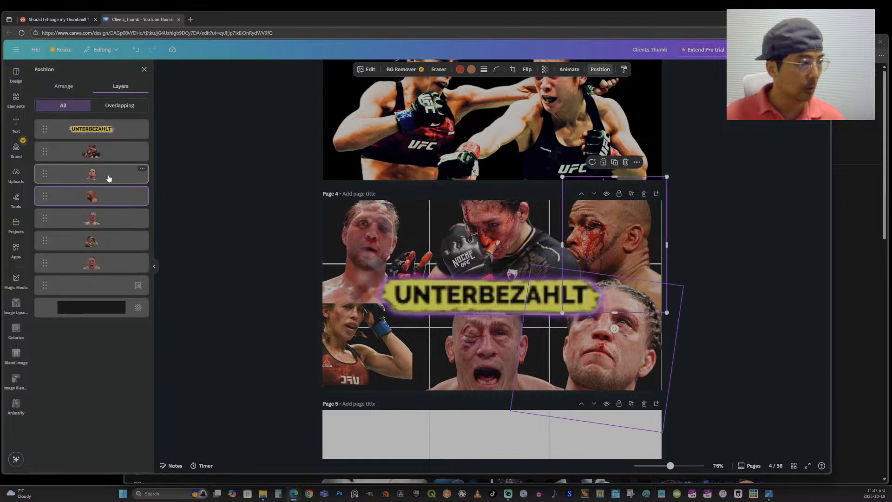
drag(111, 149, 113, 202)
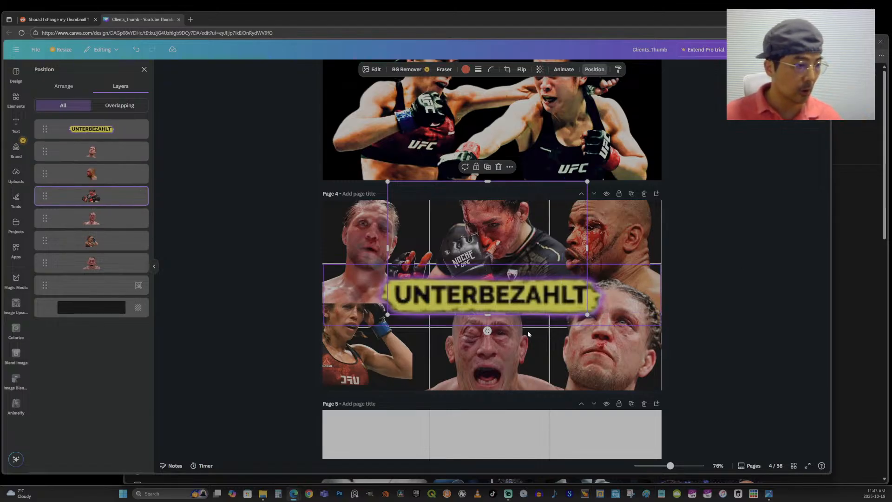
Enlarge and reposition the bare-chested fighter at page 4's upper left, and nudge the top-centre bloodied woman slightly left.
click(369, 247)
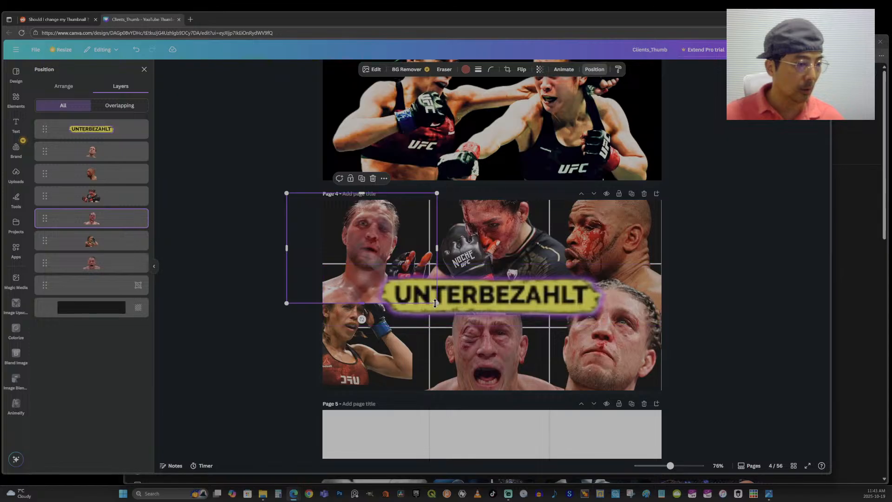
drag(436, 303, 469, 332)
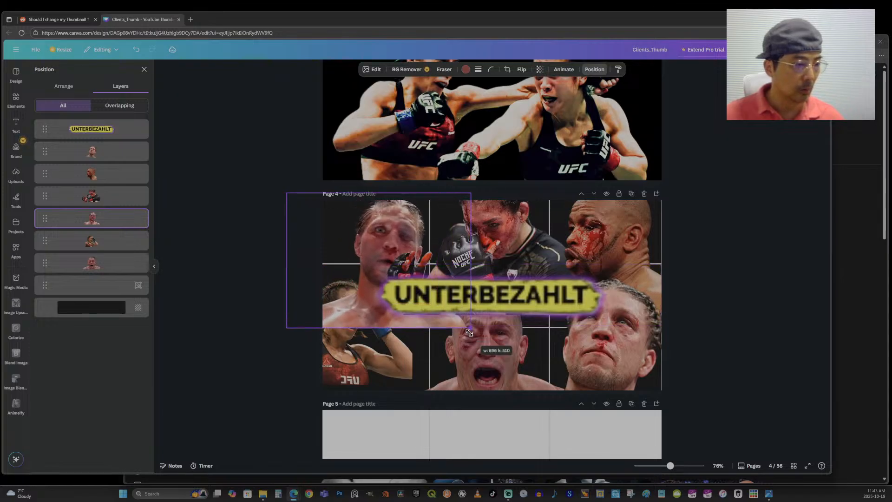
drag(392, 247, 377, 243)
drag(517, 247, 515, 249)
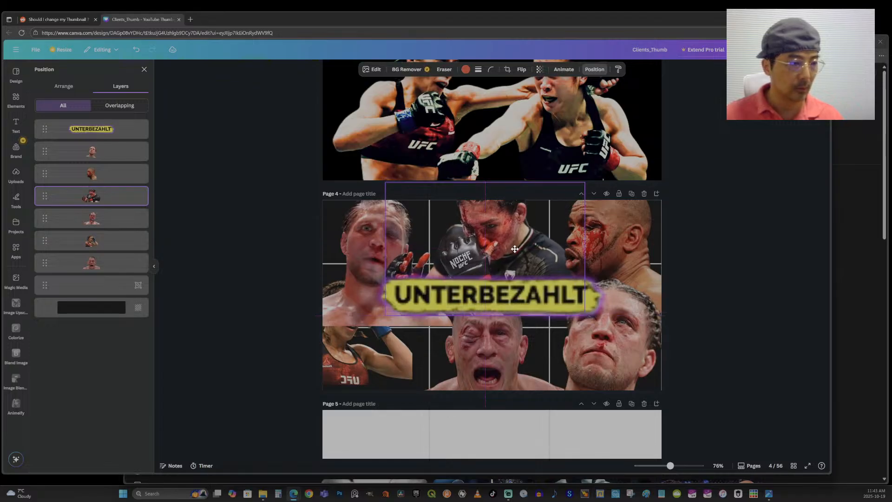
click(503, 376)
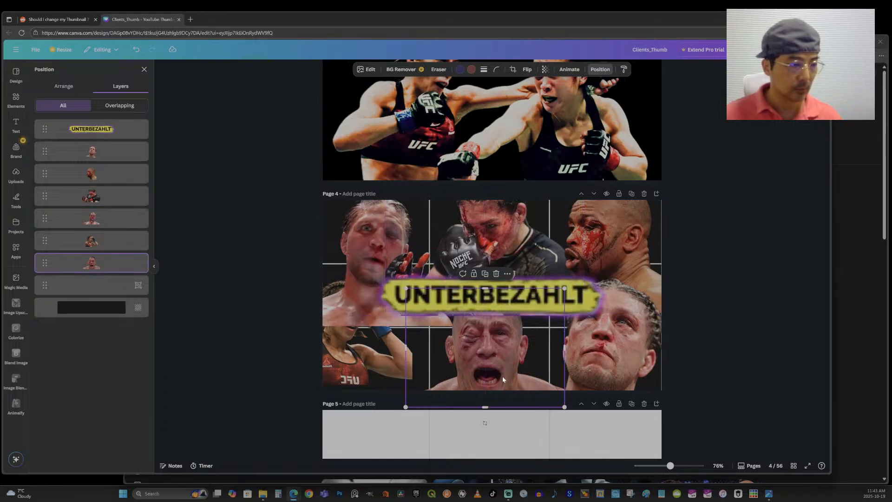
Nudge the screaming bald fighter slightly up and right, and raise the blue-gloved woman's layer above the bare-chested fighter's.
drag(502, 377, 504, 374)
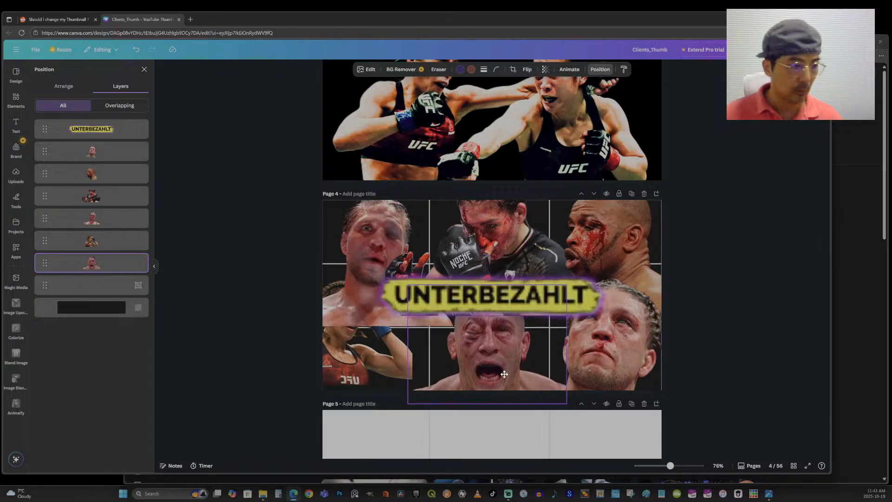
drag(504, 374, 504, 372)
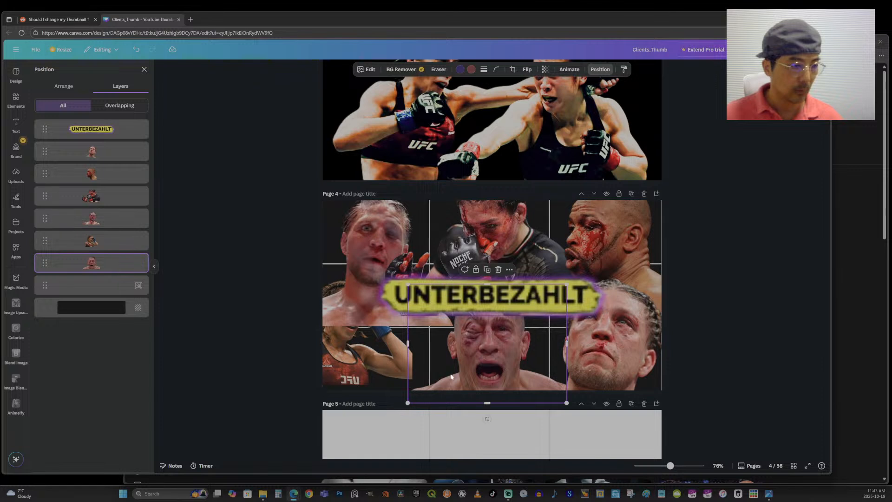
click(325, 366)
drag(106, 240, 107, 218)
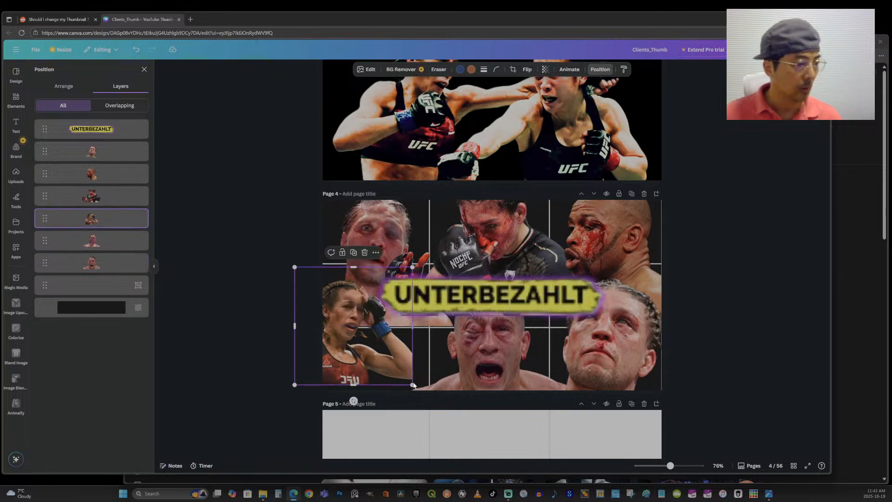
Enlarge the blue-gloved woman and reposition her to fill page 4's lower-left corner.
mouse_move(412, 384)
mouse_down()
mouse_move(450, 419)
mouse_move(413, 385)
mouse_up()
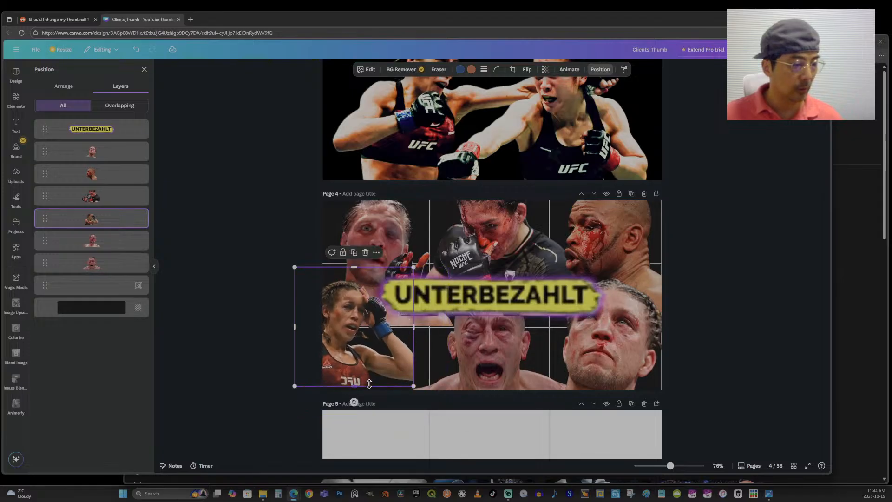
drag(419, 391, 453, 417)
drag(360, 358, 374, 343)
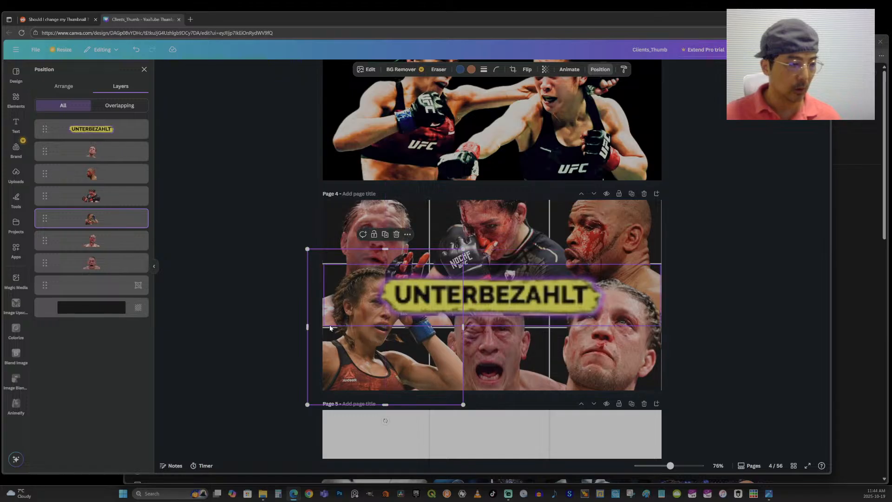
drag(308, 404, 291, 420)
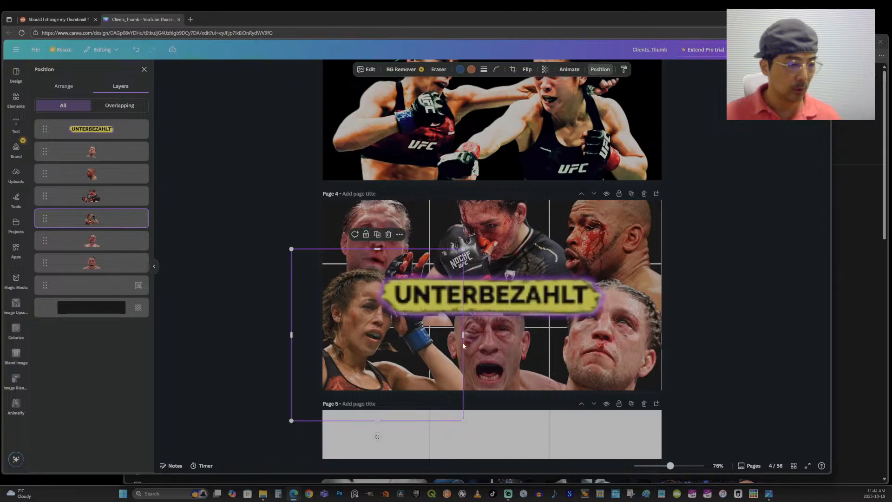
drag(369, 364, 371, 364)
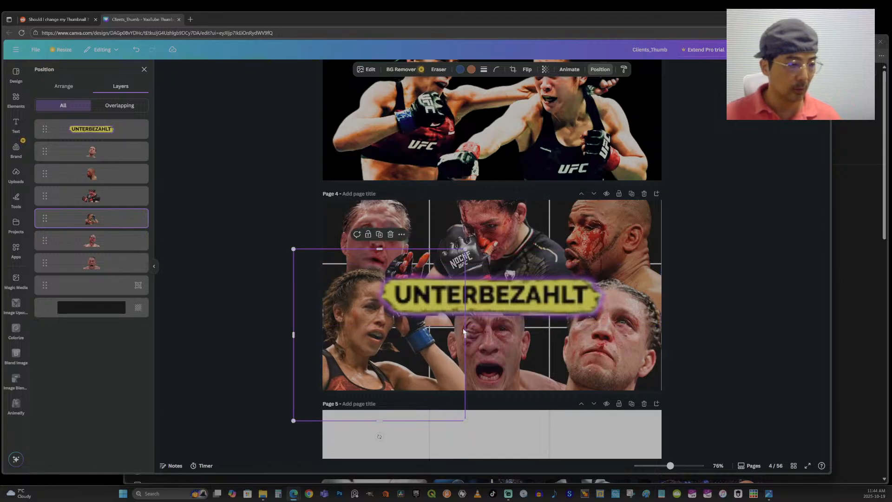
Move the screaming fighter's layer above the blue-gloved woman's, and crop the right side of the bare-chested fighter at page 4's upper left.
click(463, 357)
drag(112, 265, 113, 206)
click(358, 370)
click(376, 235)
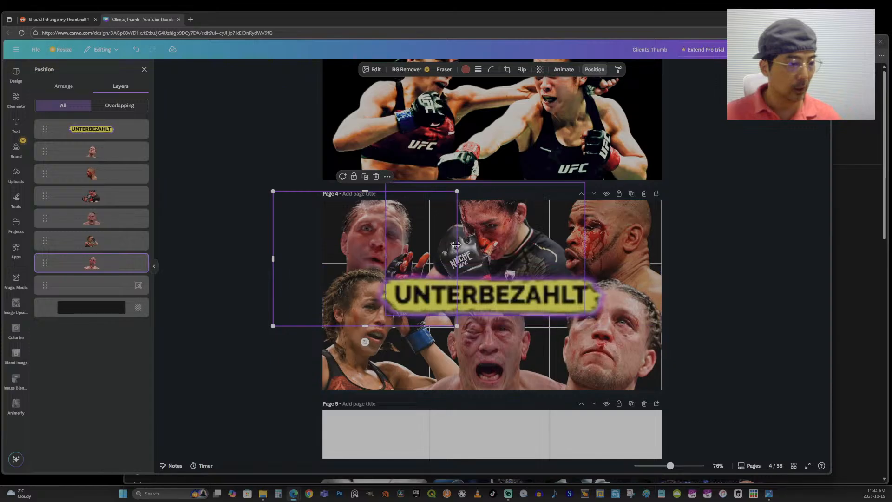
drag(457, 259, 666, 264)
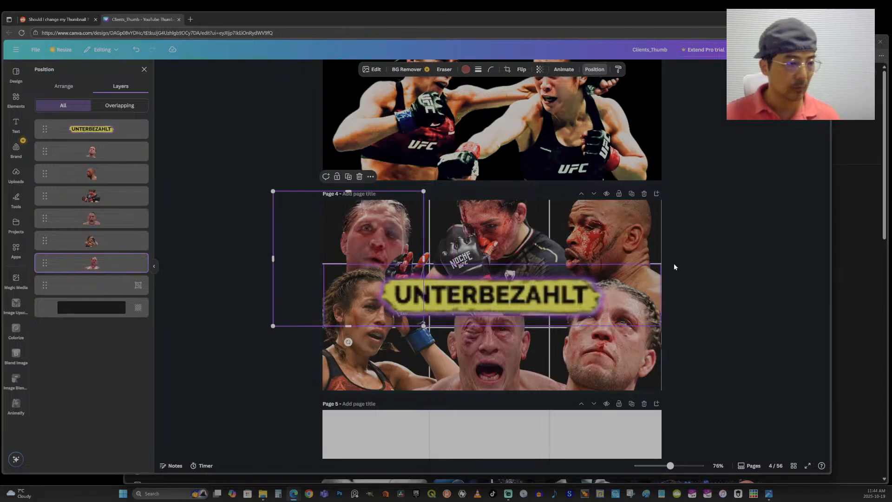
Copy the black background rectangle from page 3 onto page 4 and place its layer beneath all the fighter cut-outs.
click(695, 262)
click(543, 307)
click(585, 273)
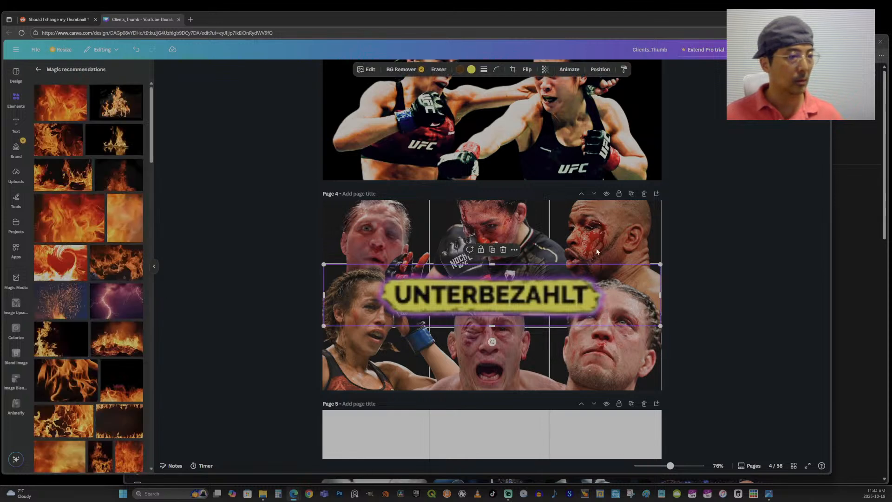
click(580, 176)
key(alt+1)
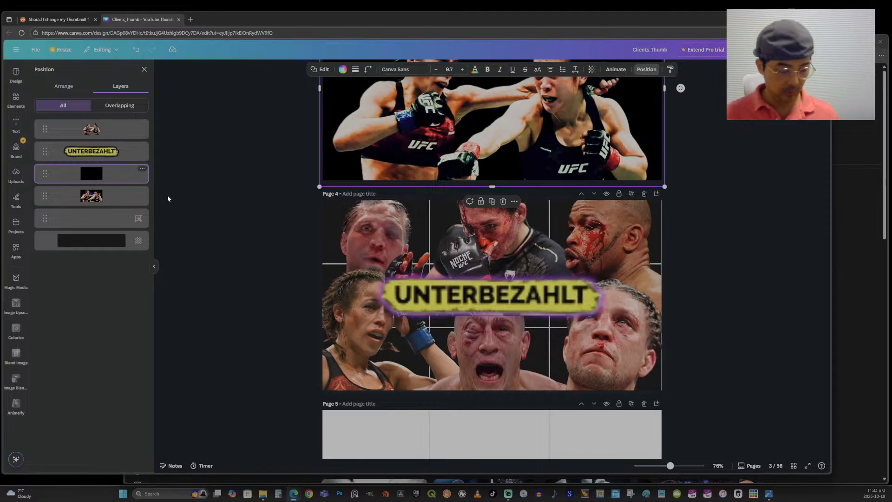
click(558, 371)
click(493, 356)
key(ctrl+v)
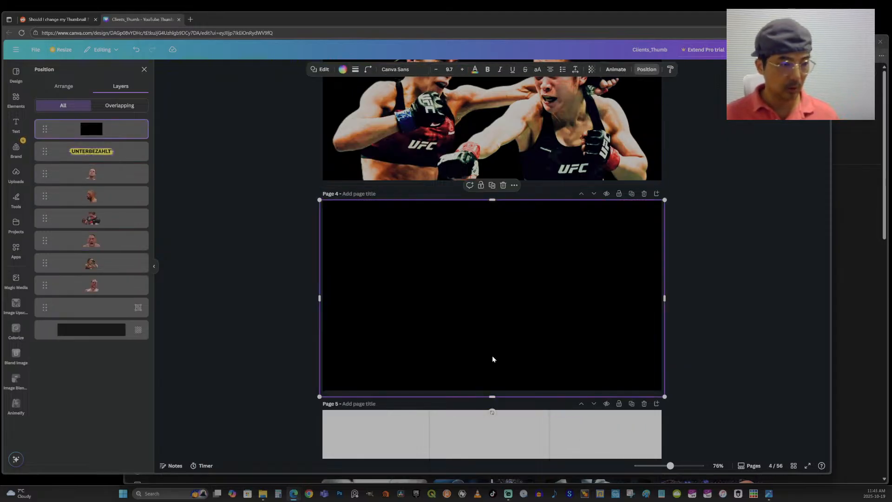
drag(116, 132, 111, 298)
click(747, 236)
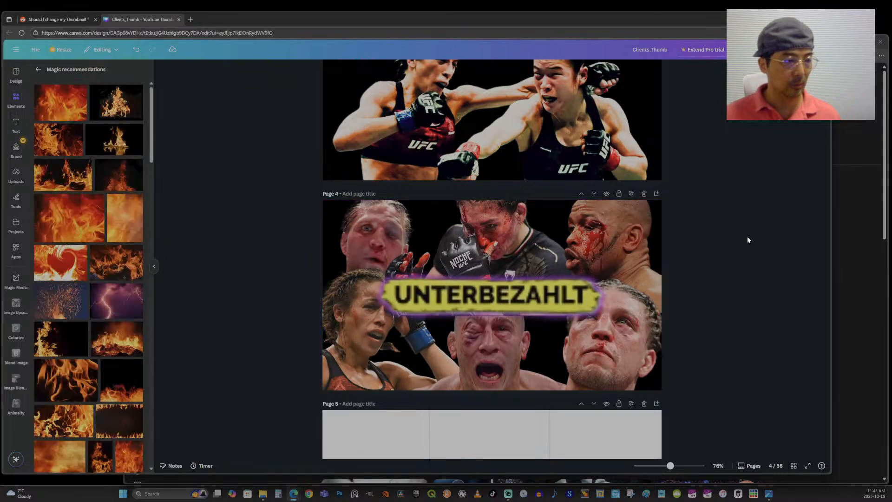
Copy the grey gradient rectangle from page 2 onto page 4 and place its layer between the fighters and the black rectangle.
scroll(750, 239, up, 1)
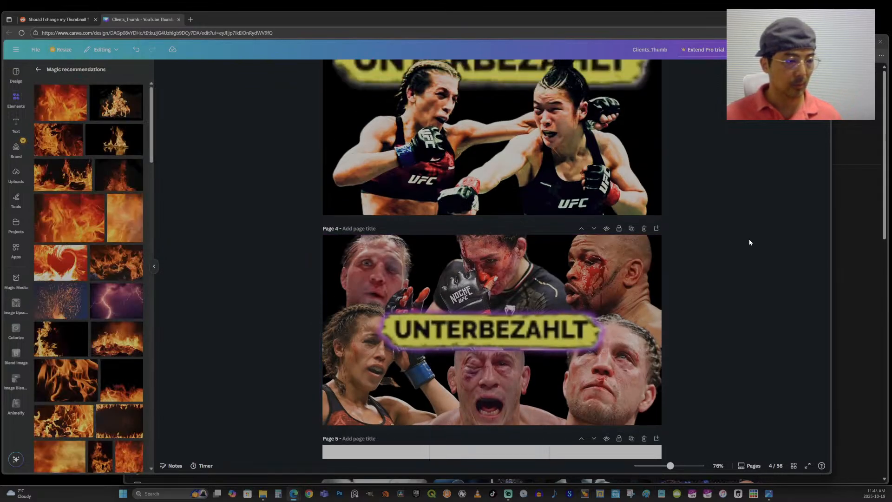
scroll(749, 240, down, 1)
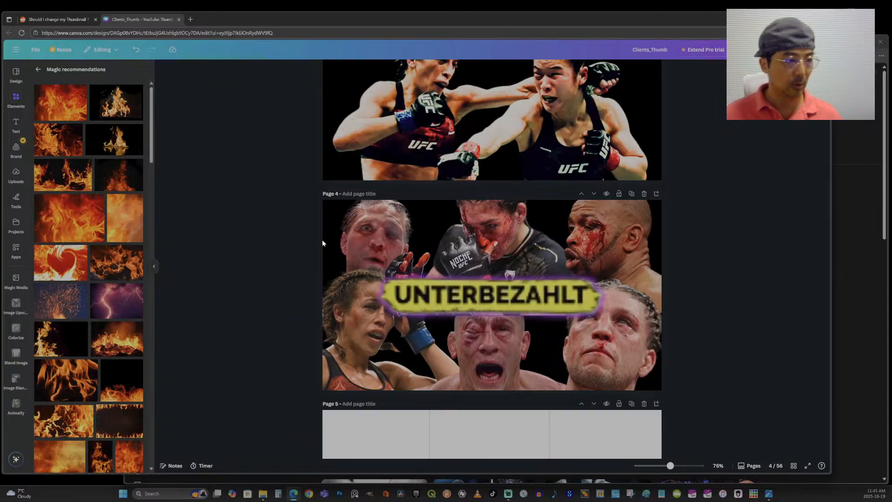
scroll(641, 341, up, 10)
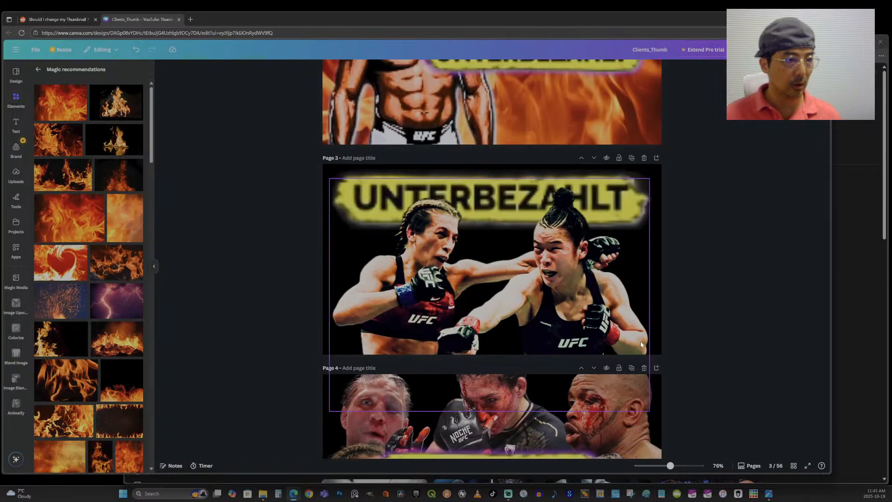
click(586, 272)
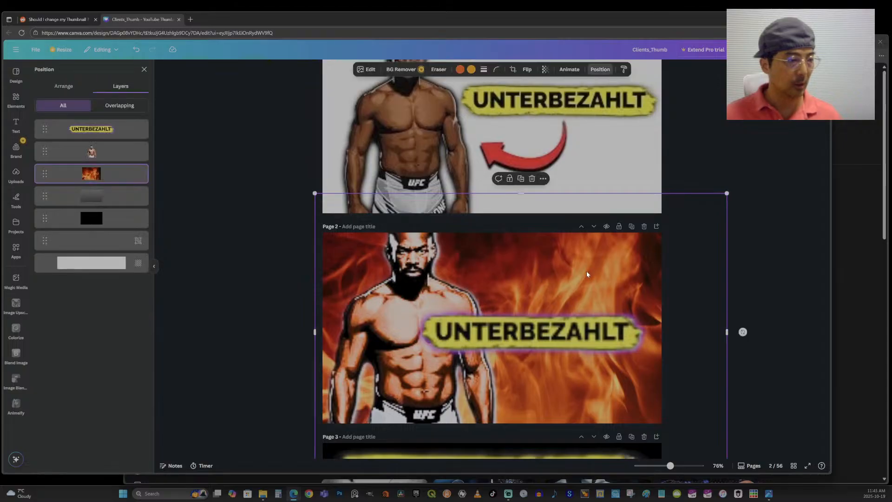
click(123, 203)
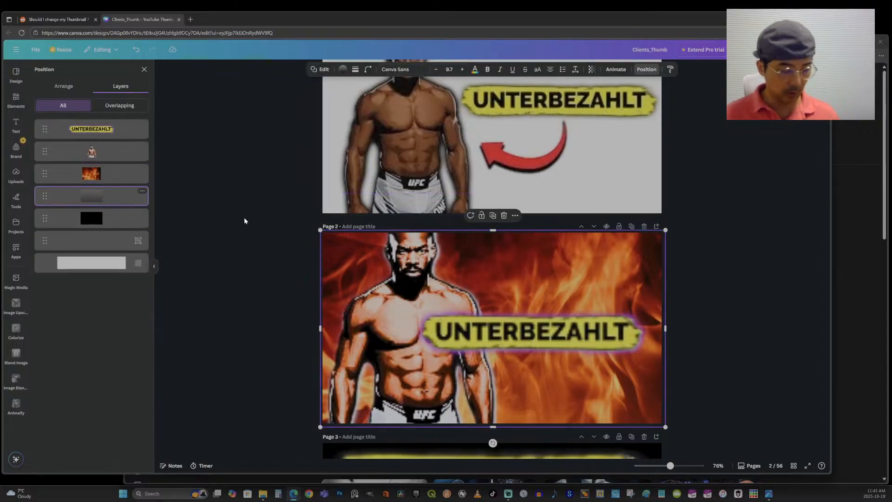
scroll(538, 288, down, 10)
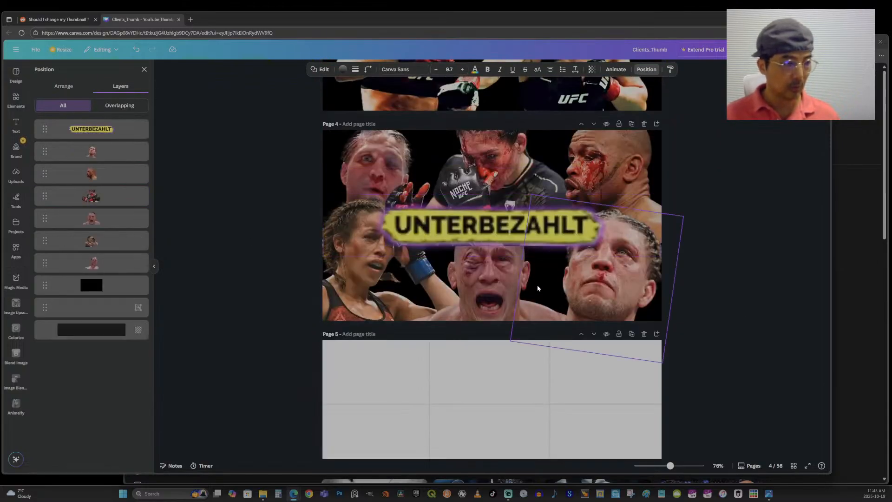
key(ctrl+v)
drag(53, 133, 75, 286)
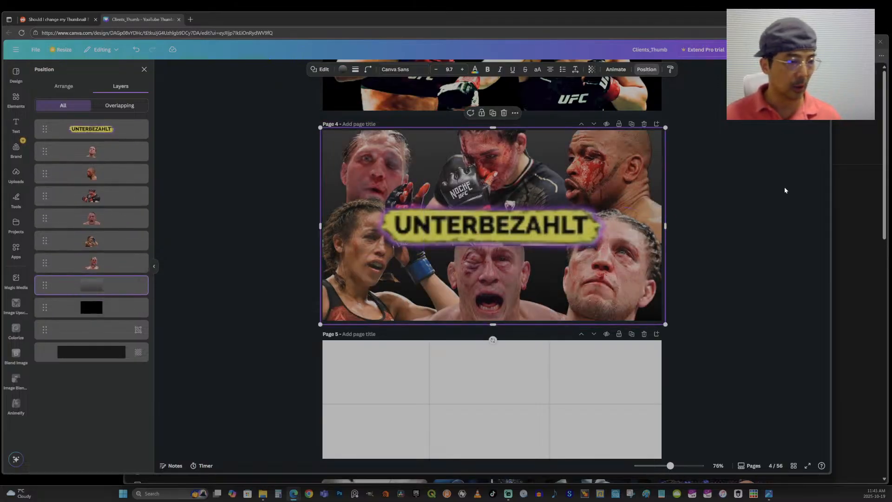
Delete the purple-glowing UNTERBEZAHLT title from page 4.
scroll(745, 242, up, 1)
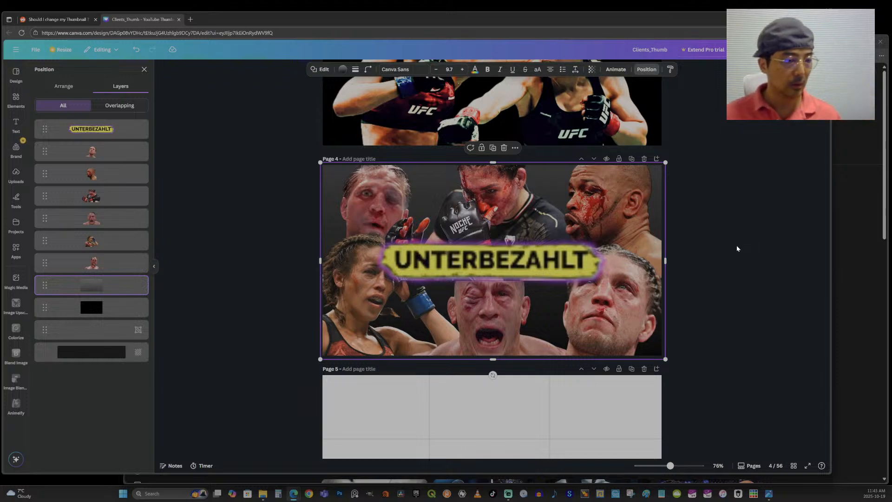
click(653, 270)
scroll(651, 212, up, 1)
scroll(651, 211, up, 5)
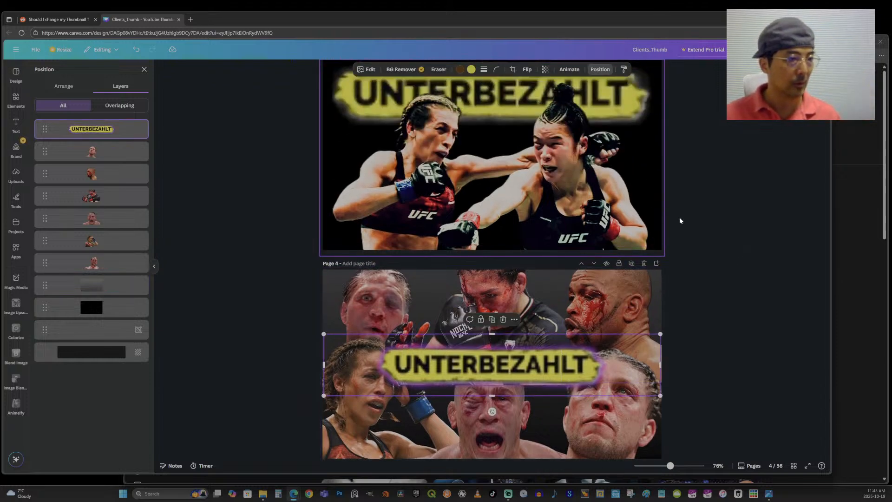
scroll(717, 228, down, 3)
scroll(718, 228, up, 1)
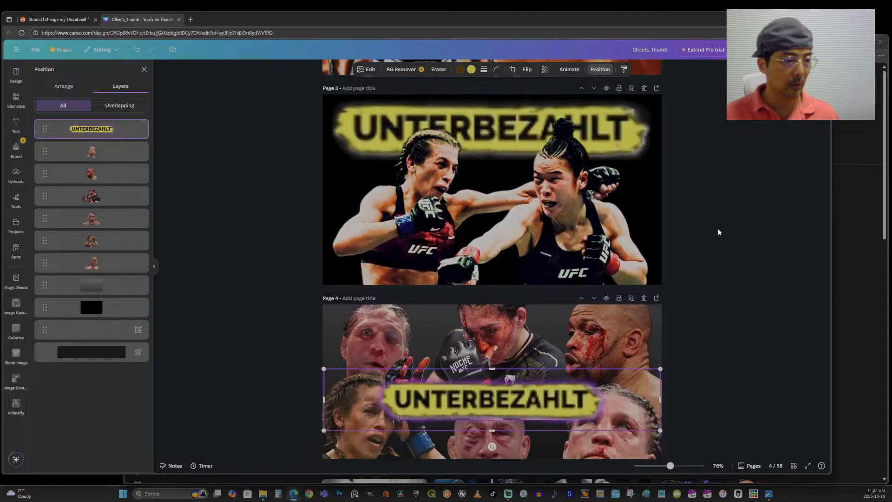
drag(545, 402, 521, 172)
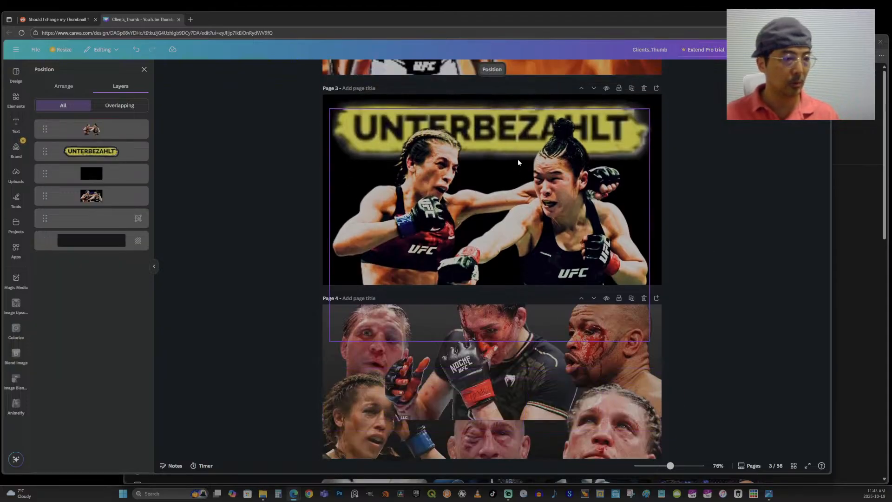
Copy the dark-outlined UNTERBEZAHLT title from page 3 and paste it onto page 4.
click(99, 157)
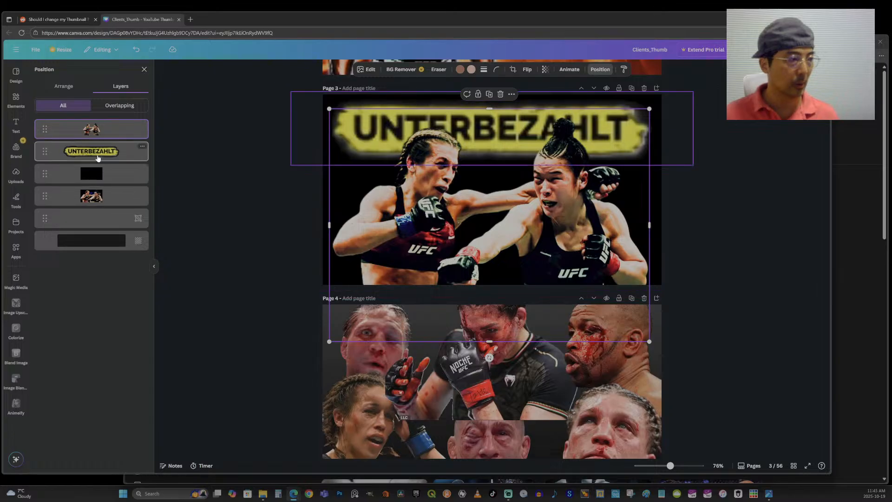
click(722, 373)
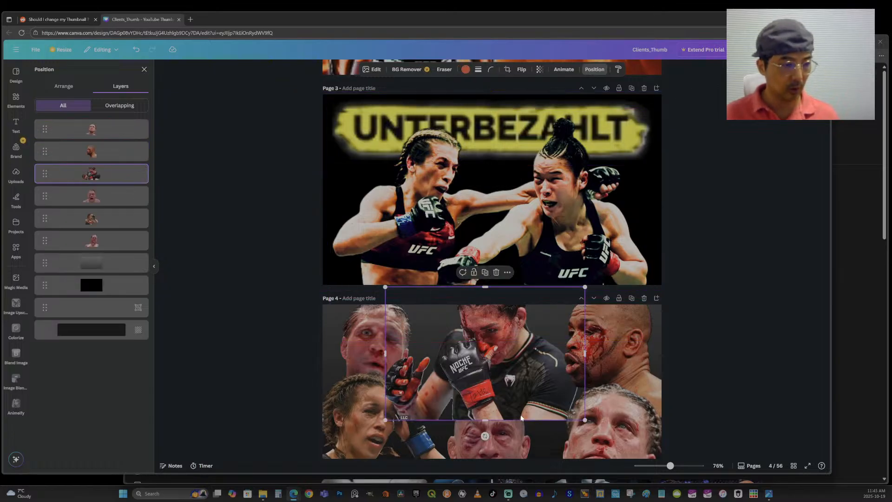
key(ctrl+v)
scroll(722, 373, down, 3)
Shrink the pasted UNTERBEZAHLT title and position it at page 4's centre, between the two rows of fighters.
drag(638, 236, 606, 287)
drag(490, 245, 518, 248)
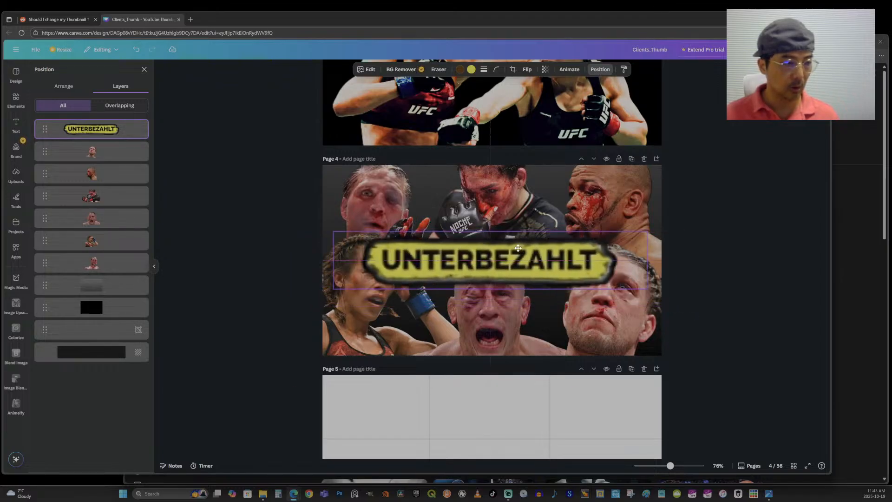
drag(334, 288, 374, 277)
drag(509, 255, 480, 260)
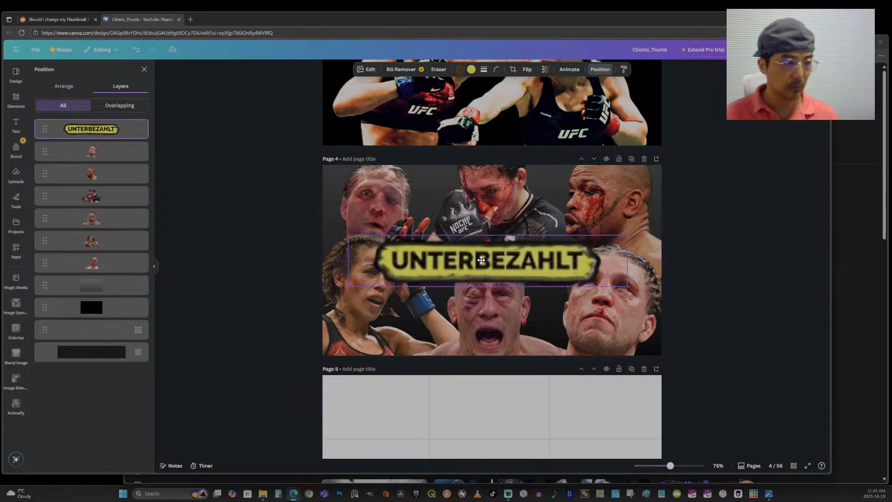
drag(630, 291, 599, 286)
drag(519, 263, 531, 267)
click(763, 280)
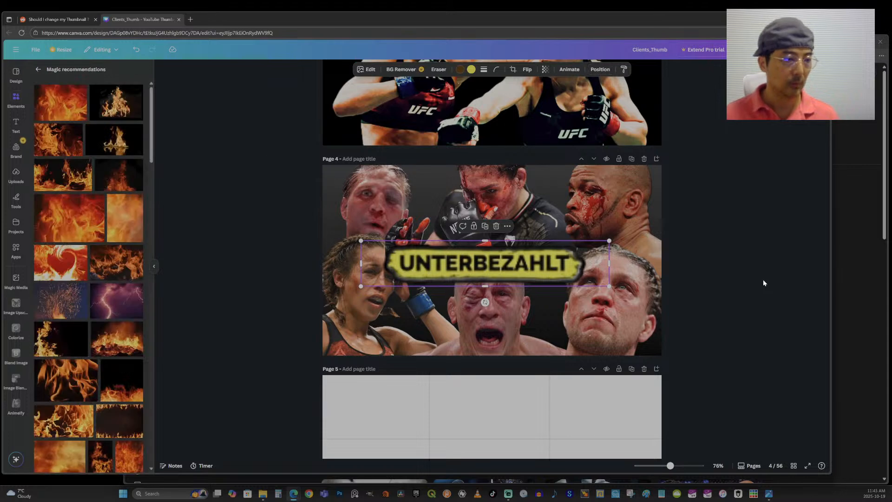
Open the full collection of image filters for the upper-left fighter on page 4.
mouse_move(670, 466)
mouse_down()
mouse_move(639, 468)
mouse_move(671, 465)
mouse_up()
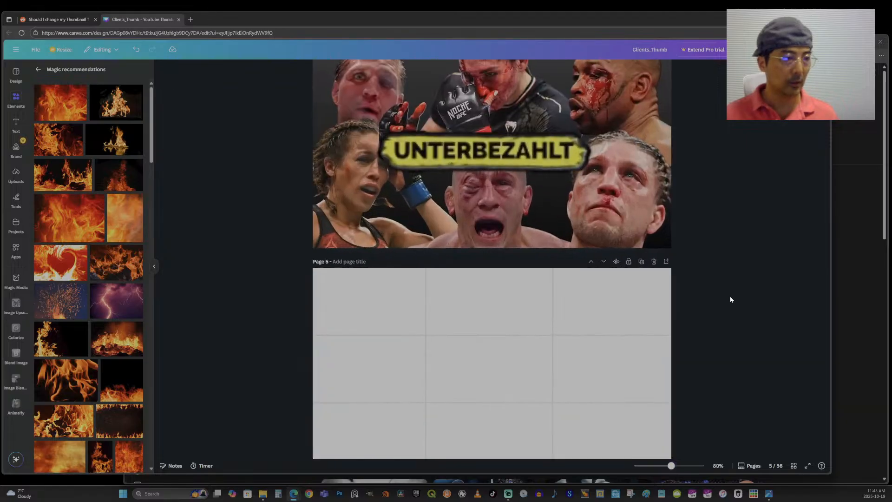
scroll(731, 292, up, 2)
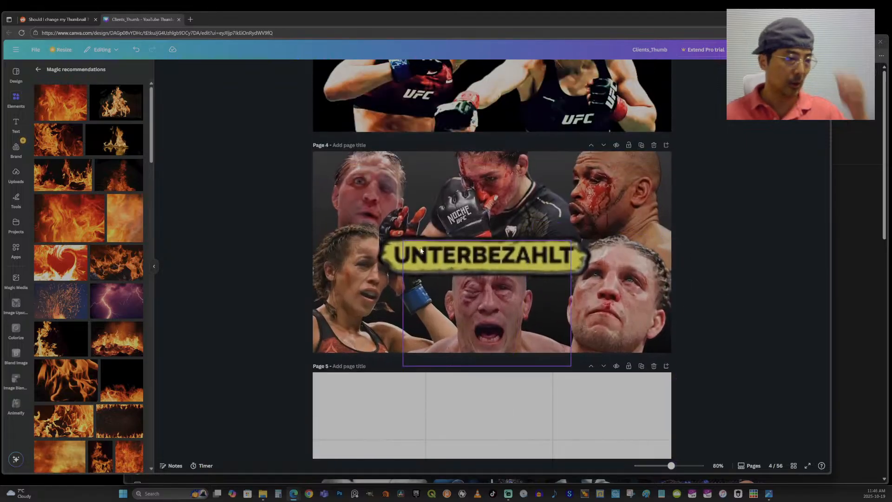
click(372, 192)
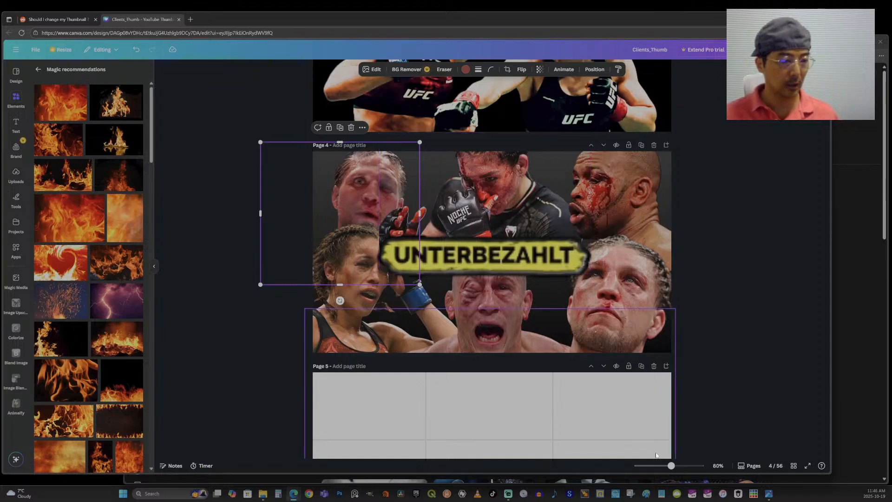
drag(671, 466, 674, 466)
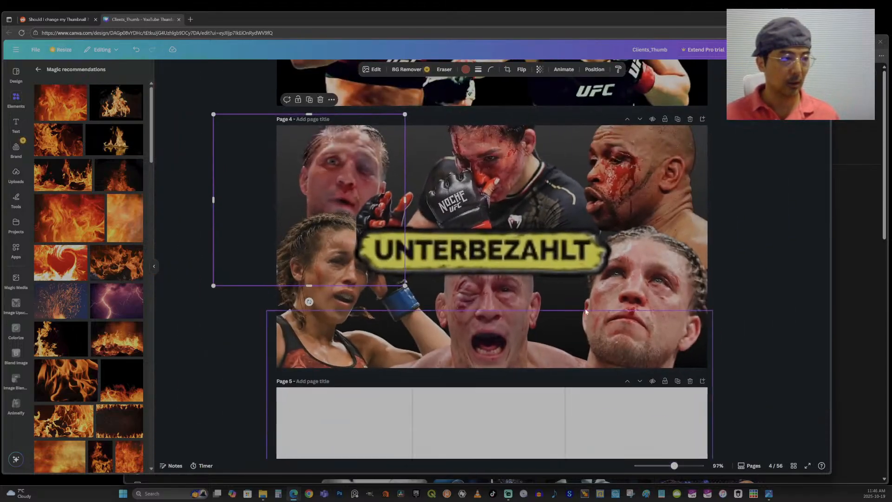
click(376, 71)
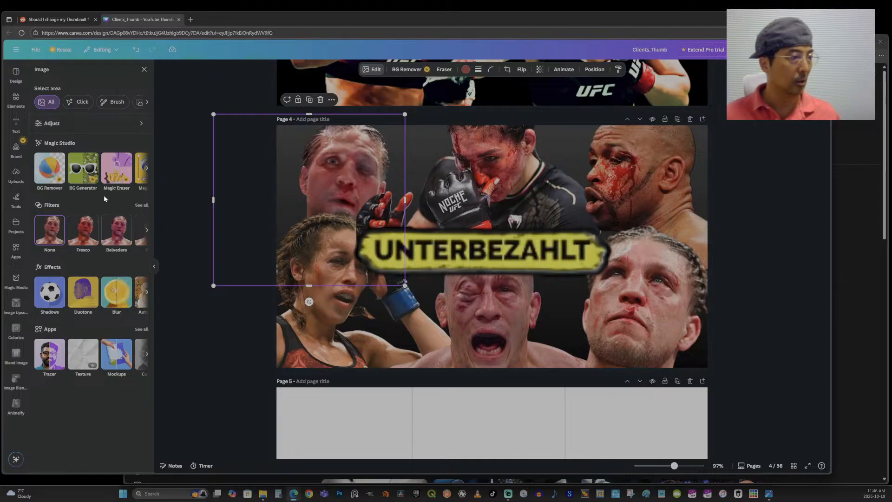
click(141, 205)
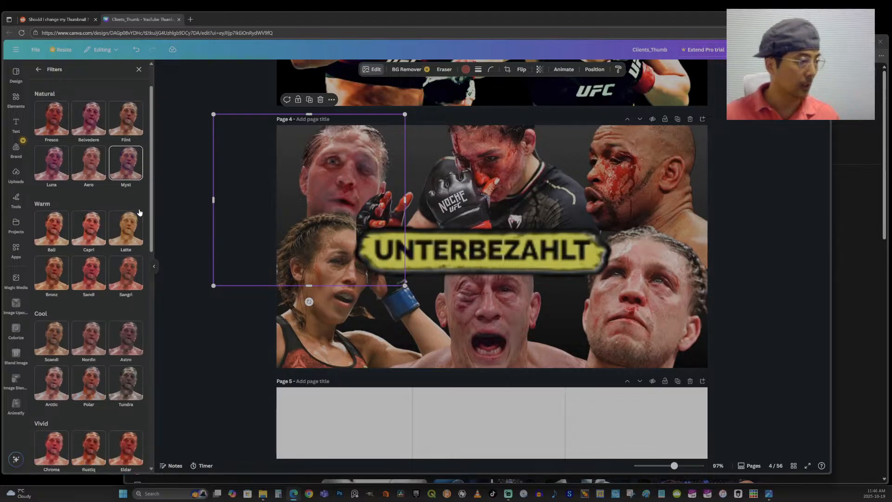
scroll(140, 212, down, 4)
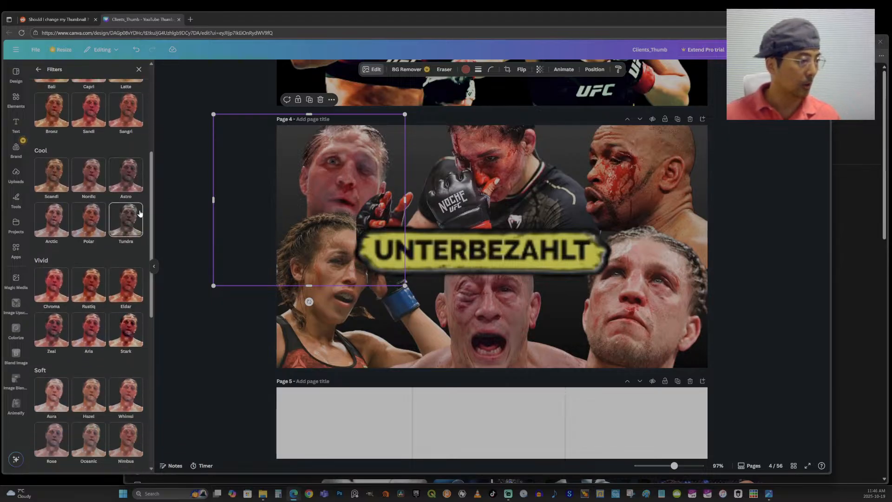
Try the Stark, Hazel and Whimsi filters on the upper-left fighter, settling on Aura at full intensity.
click(122, 331)
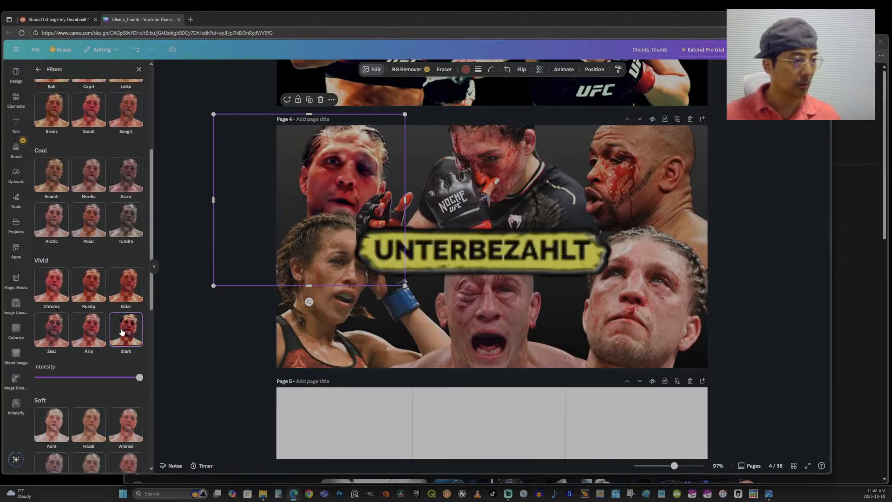
mouse_move(140, 378)
mouse_down()
mouse_move(86, 378)
mouse_move(152, 378)
mouse_up()
click(51, 425)
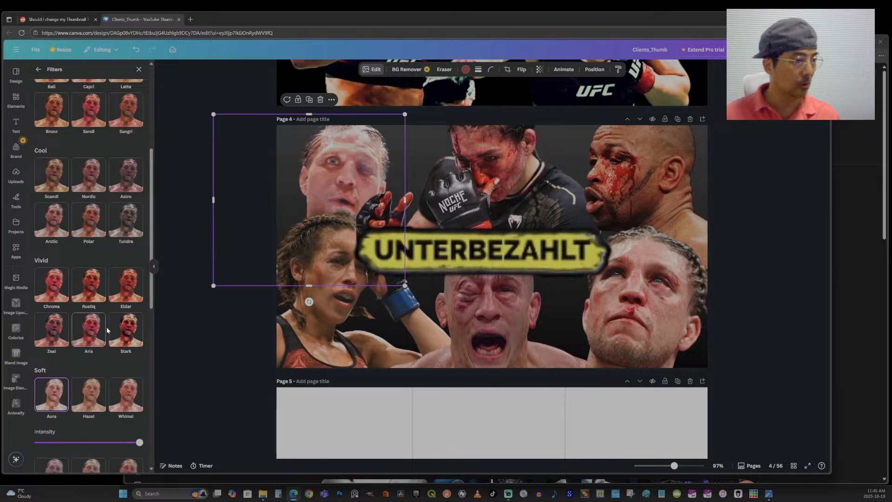
scroll(107, 326, down, 2)
click(89, 290)
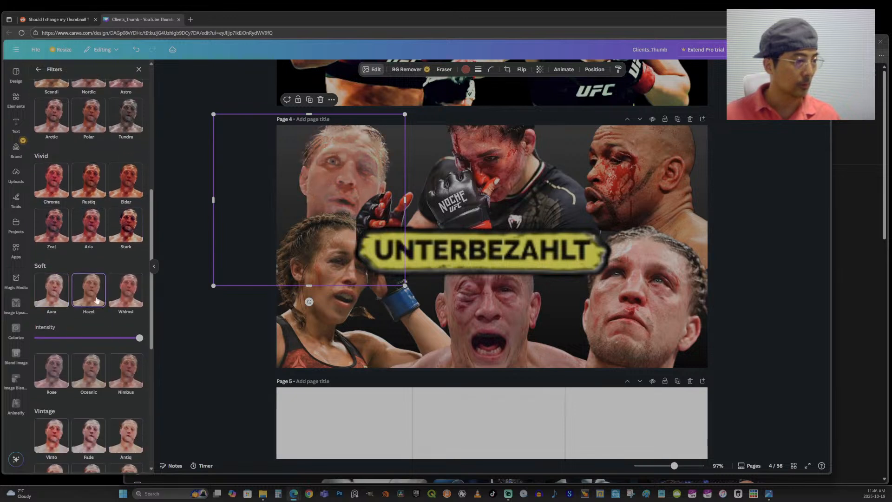
click(126, 290)
click(58, 299)
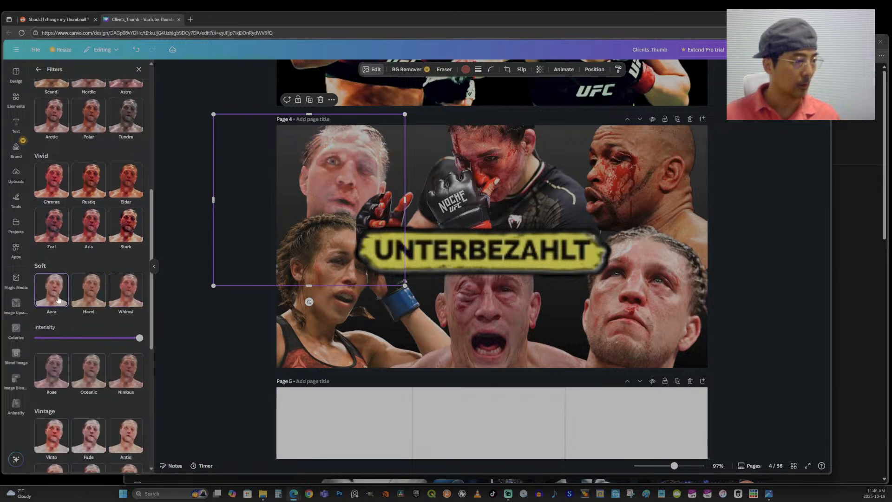
scroll(58, 299, down, 2)
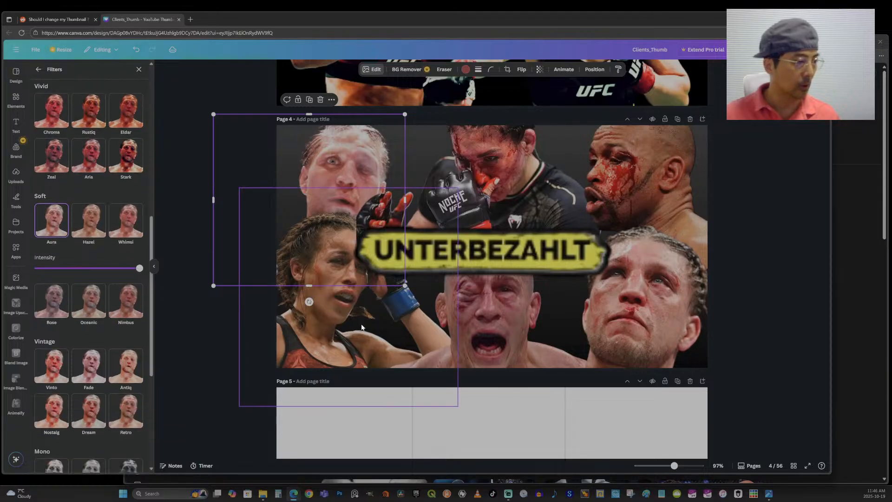
Apply the Aura filter to the lower-left fighter and the lower-centre screaming fighter on page 4.
click(346, 332)
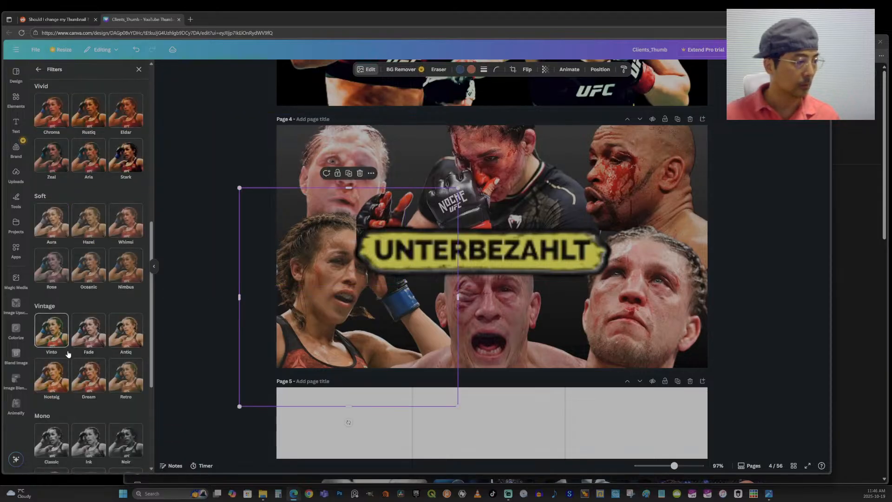
scroll(71, 348, down, 5)
scroll(71, 348, up, 5)
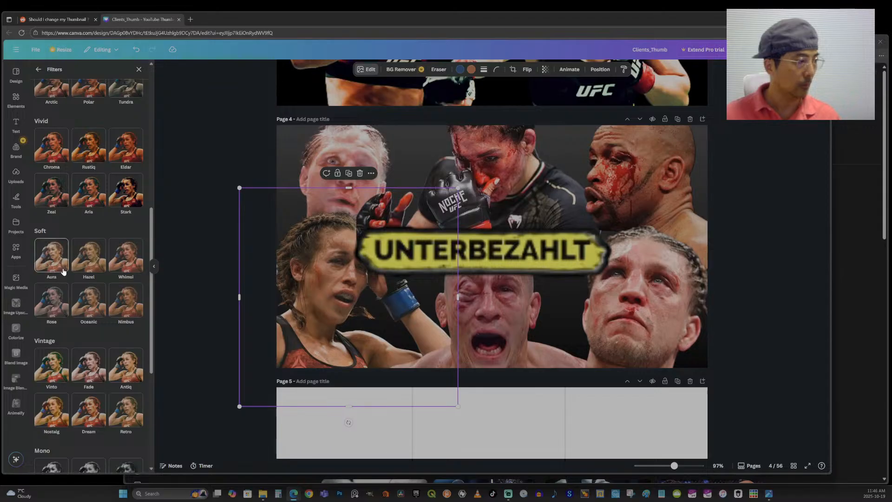
click(520, 325)
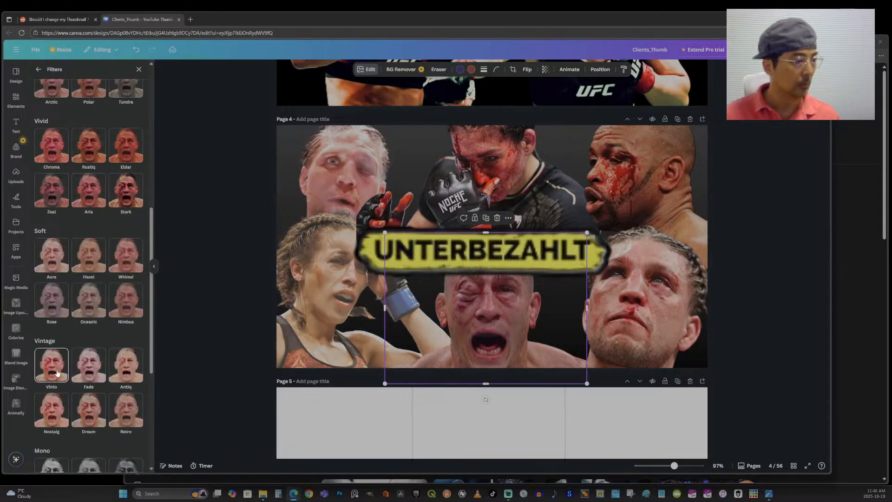
scroll(56, 367, up, 1)
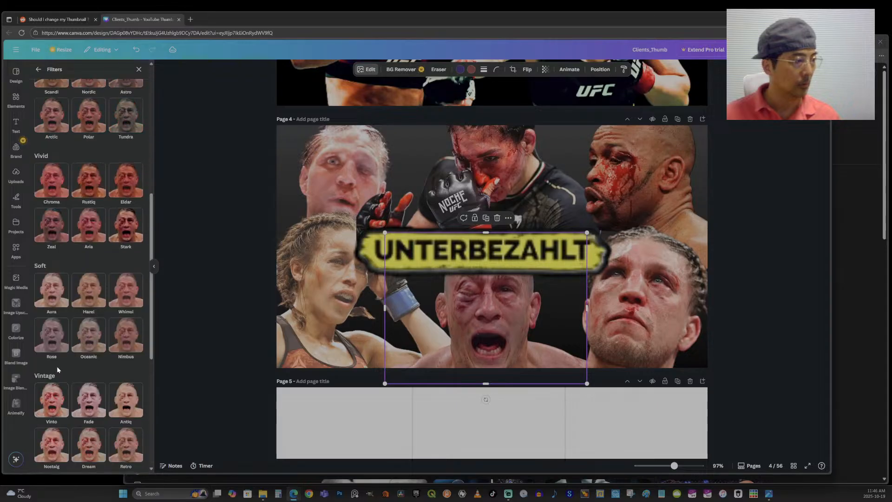
click(51, 290)
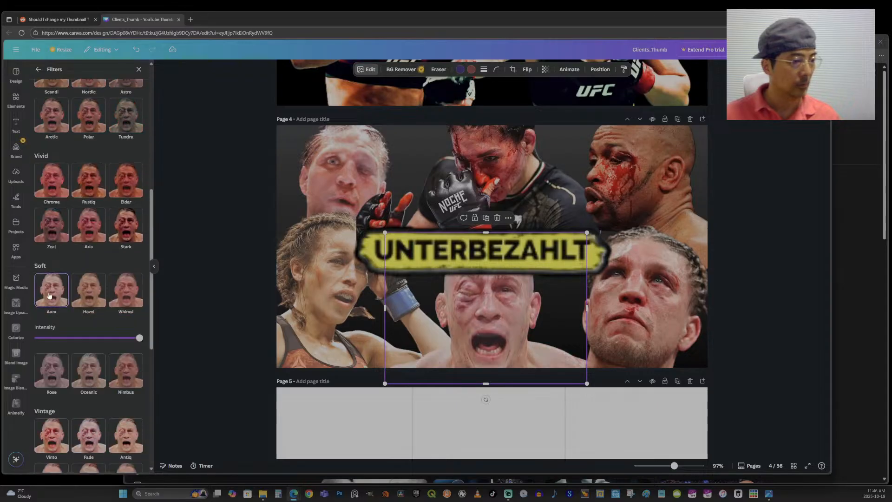
Apply the Aura filter to the lower-right, upper-right and upper-centre fighters on page 4, then deselect.
click(640, 318)
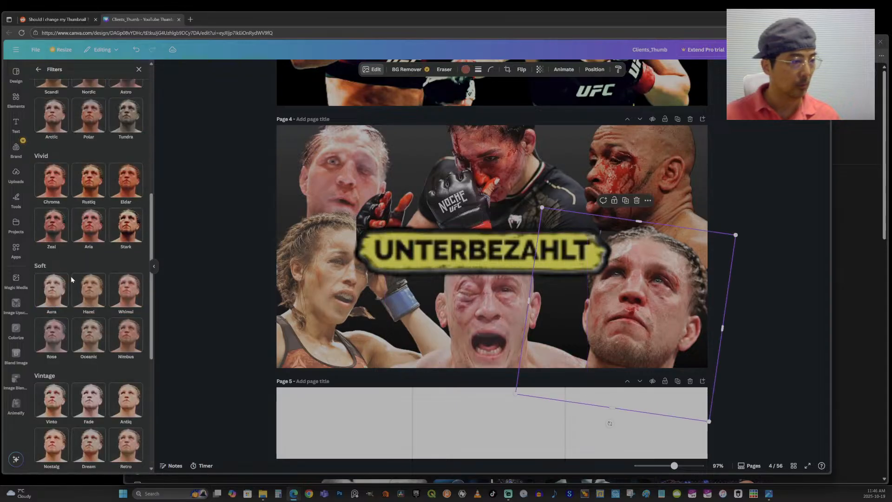
click(628, 160)
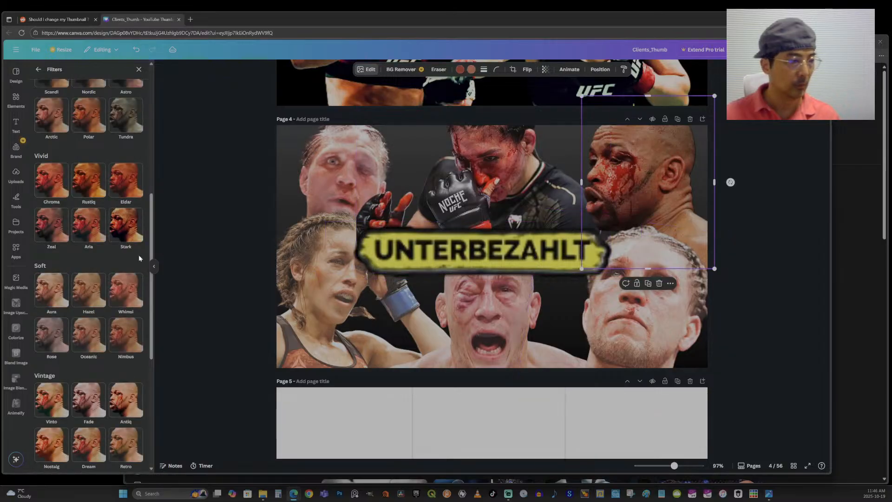
click(501, 179)
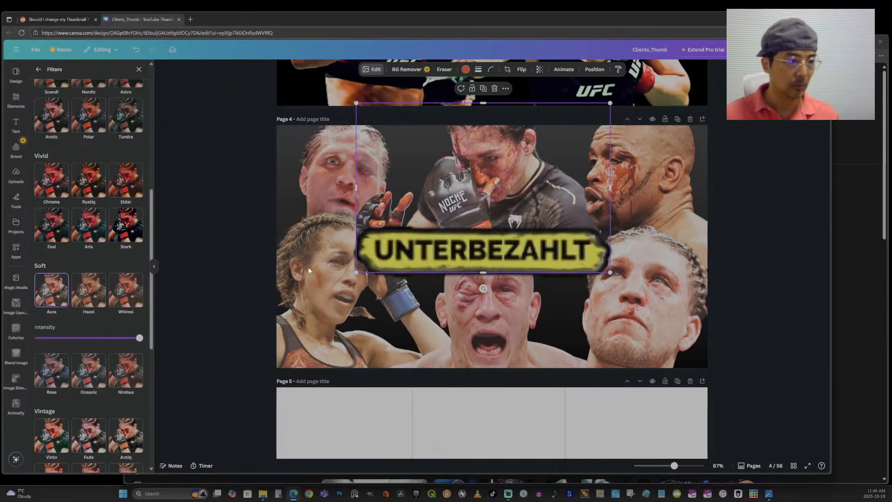
click(799, 226)
Adjust the lower-centre fighter's image to contrast 36 and vibrance 48, keeping saturation at 0.
mouse_move(674, 465)
mouse_down()
mouse_move(637, 465)
mouse_move(667, 466)
mouse_up()
scroll(508, 313, up, 3)
click(508, 312)
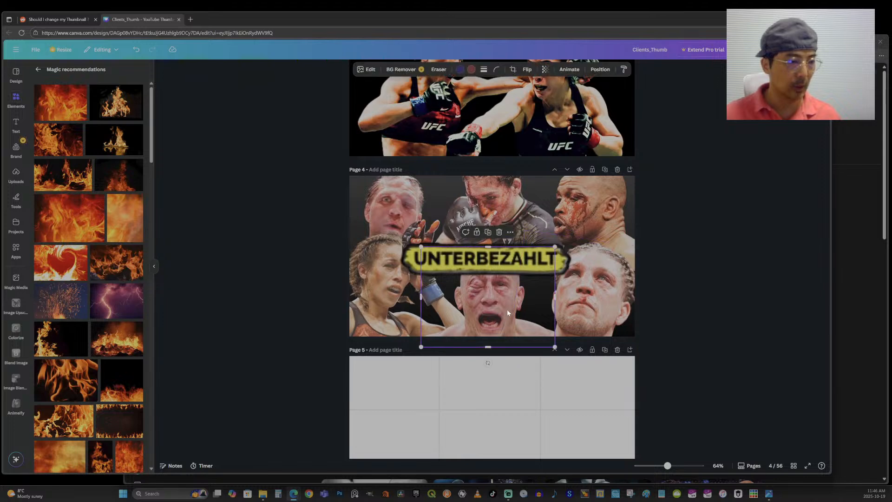
click(38, 69)
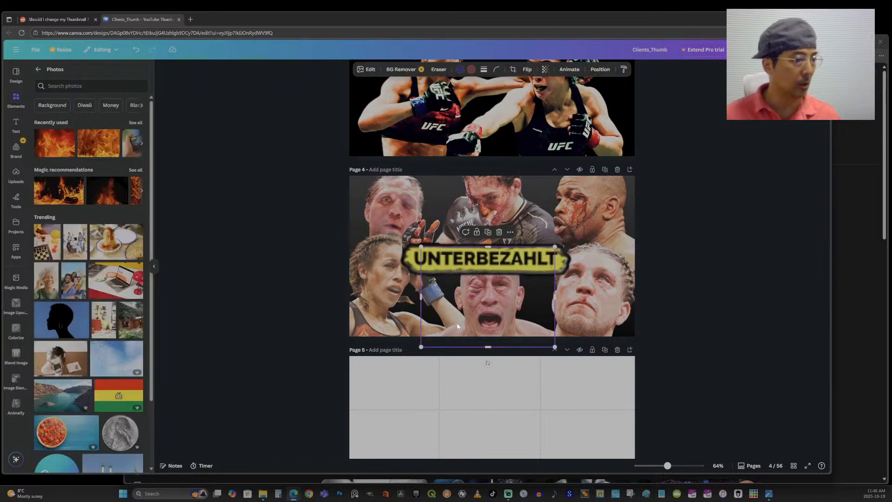
click(365, 70)
click(78, 124)
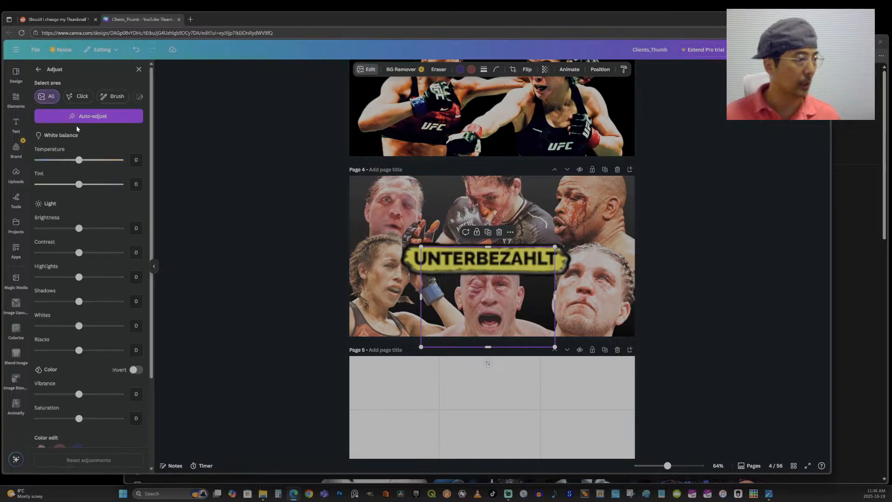
mouse_move(85, 254)
mouse_down()
mouse_move(112, 253)
mouse_move(80, 255)
mouse_move(96, 258)
mouse_up()
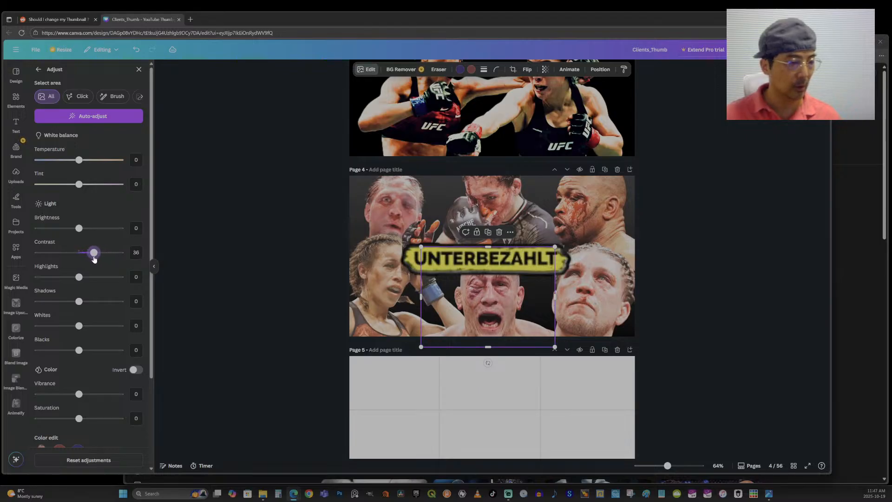
scroll(107, 290, down, 3)
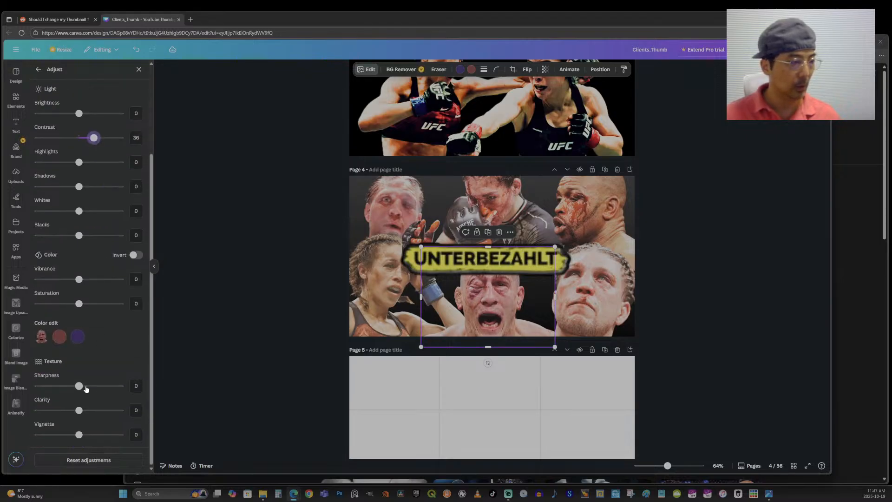
drag(79, 279, 99, 284)
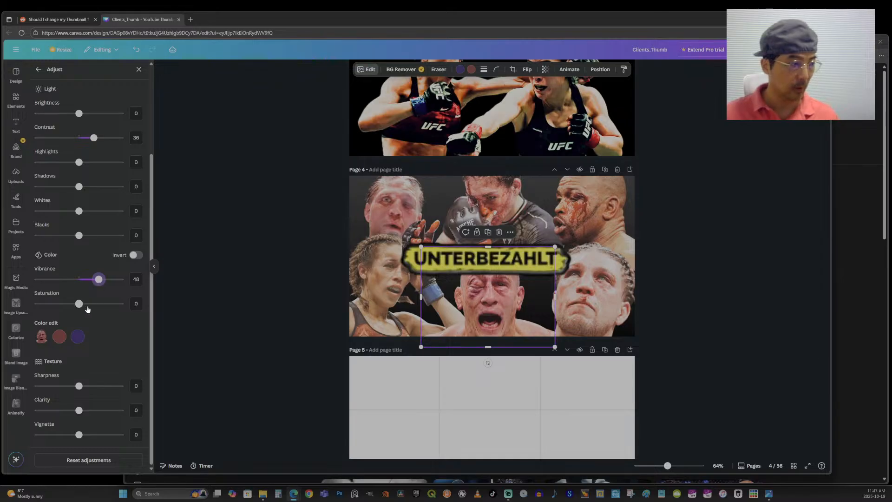
drag(80, 309, 81, 307)
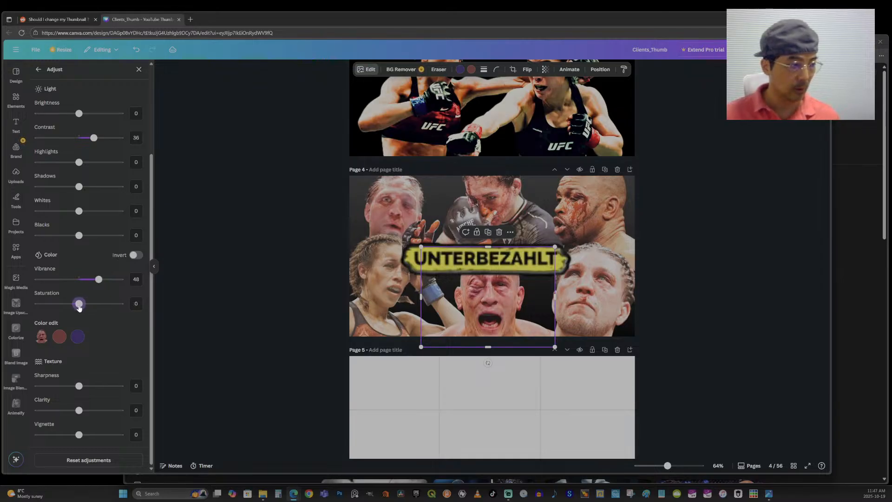
Adjust the lower-right fighter's image to contrast 18, sharpness 43, clarity 66 and vibrance 49.
click(623, 339)
scroll(623, 338, up, 1)
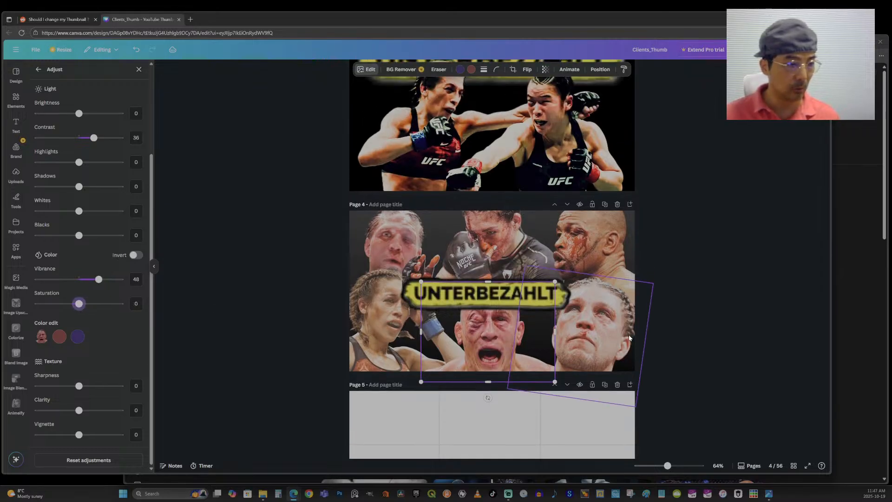
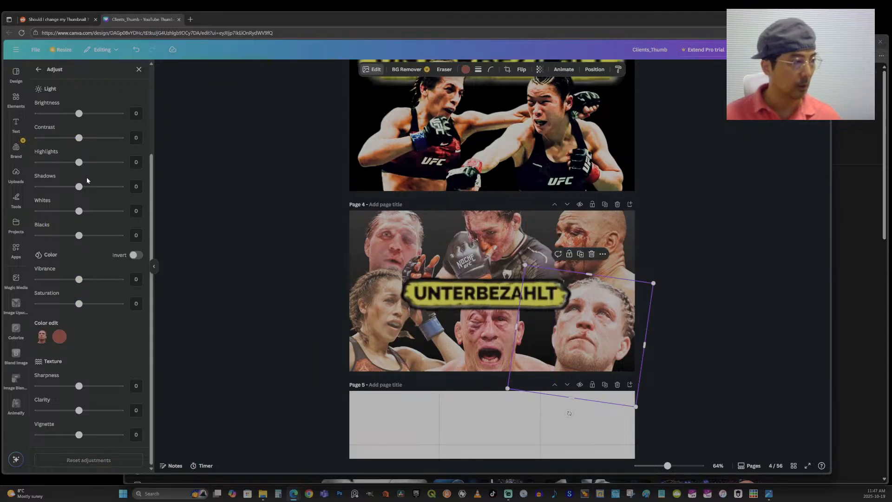
mouse_move(81, 142)
mouse_down()
mouse_move(95, 144)
mouse_move(87, 147)
mouse_up()
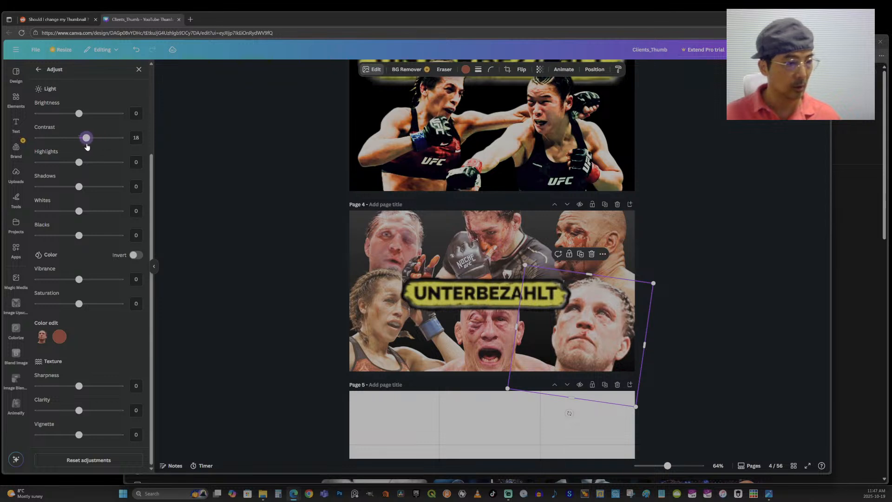
drag(91, 389, 107, 411)
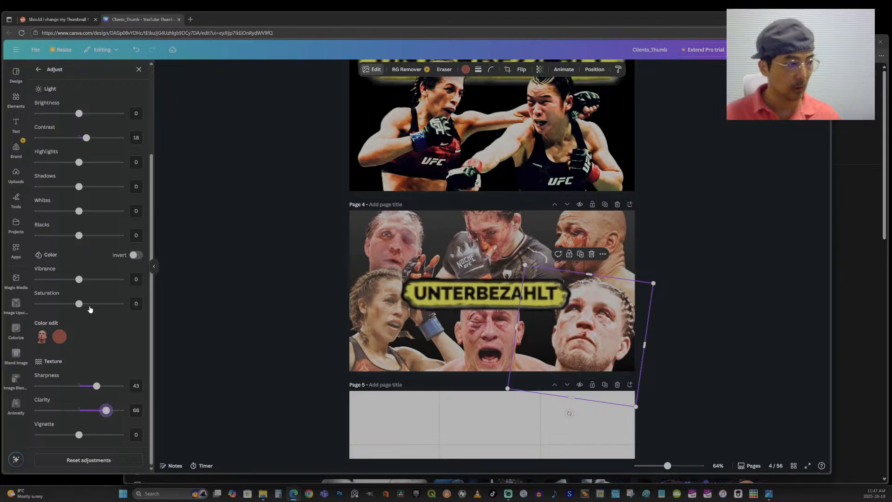
drag(82, 283, 99, 287)
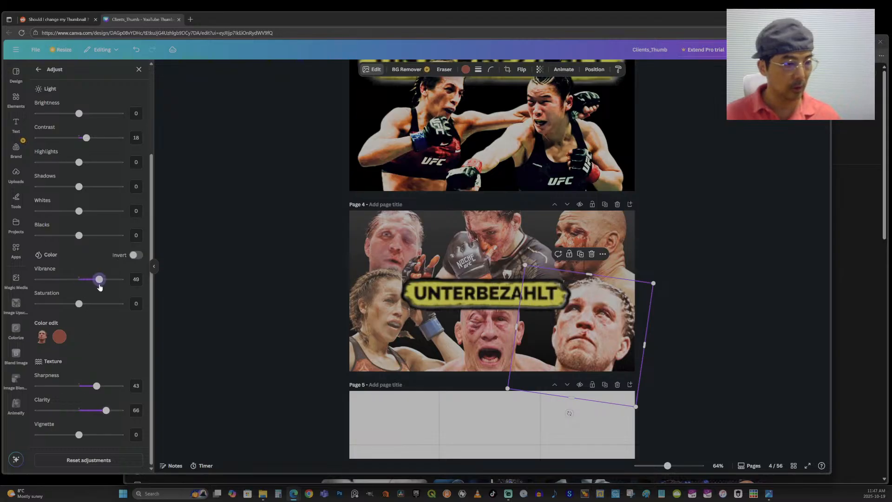
Set the lower-left fighter's image vibrance to 42 and tint to 11.
click(341, 338)
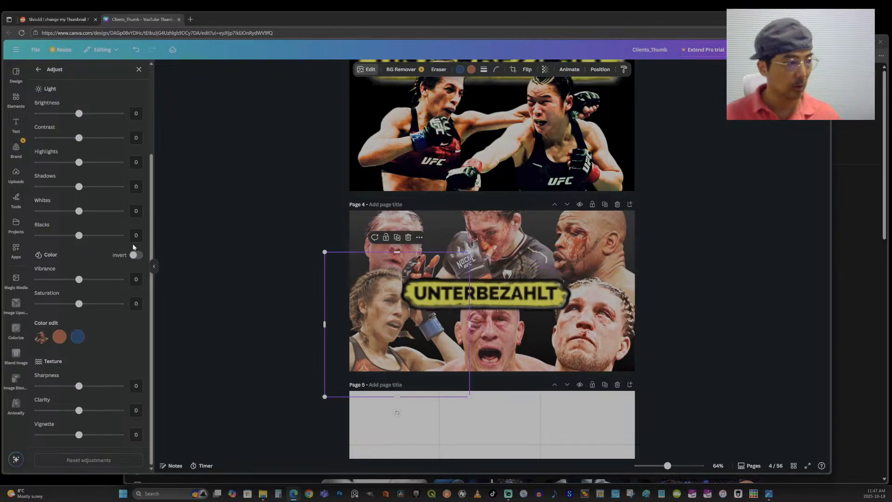
drag(79, 279, 97, 281)
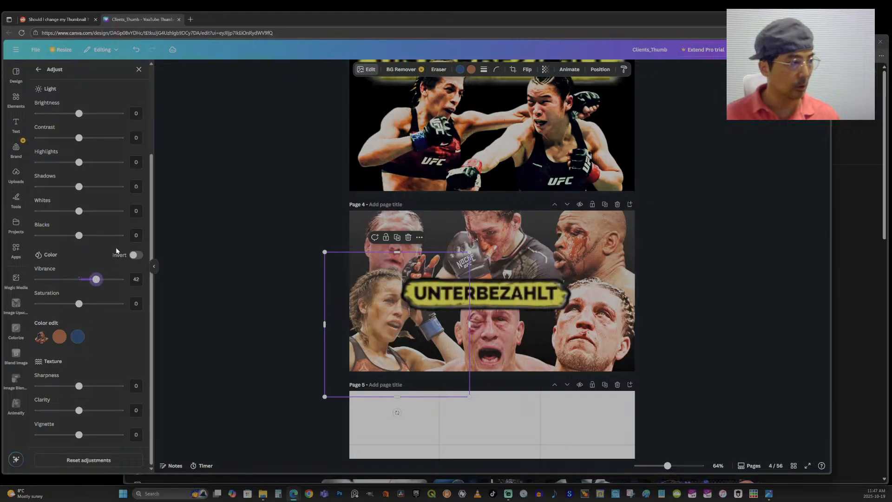
scroll(111, 223, up, 3)
drag(82, 176, 84, 179)
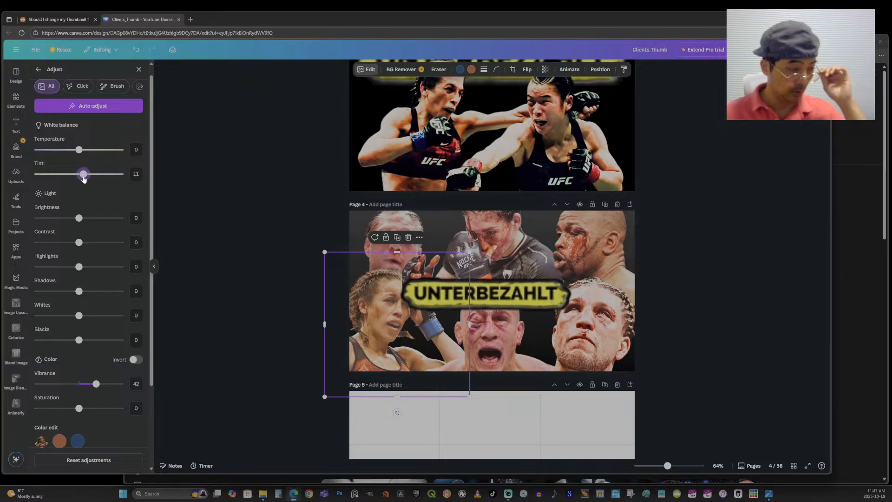
Set the lower-left fighter's image temperature to 3, tint to 23, contrast to 43 and clarity to 39.
drag(86, 150, 88, 178)
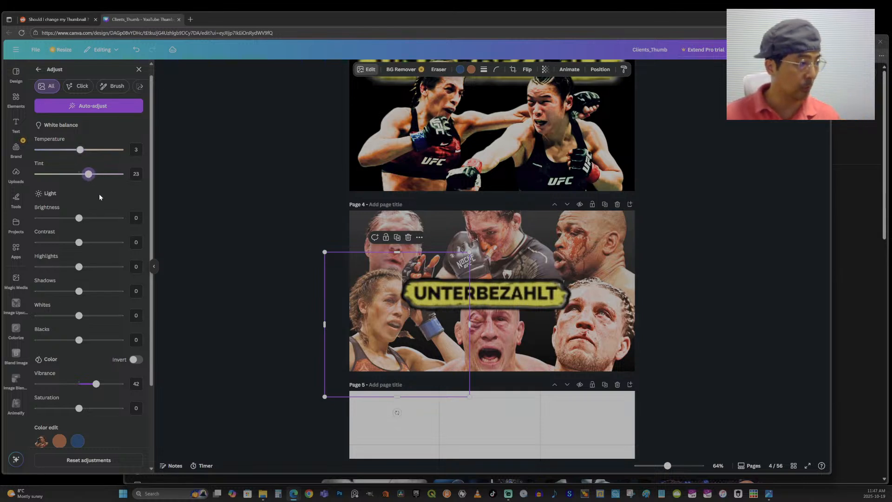
drag(81, 244, 98, 245)
scroll(89, 316, down, 2)
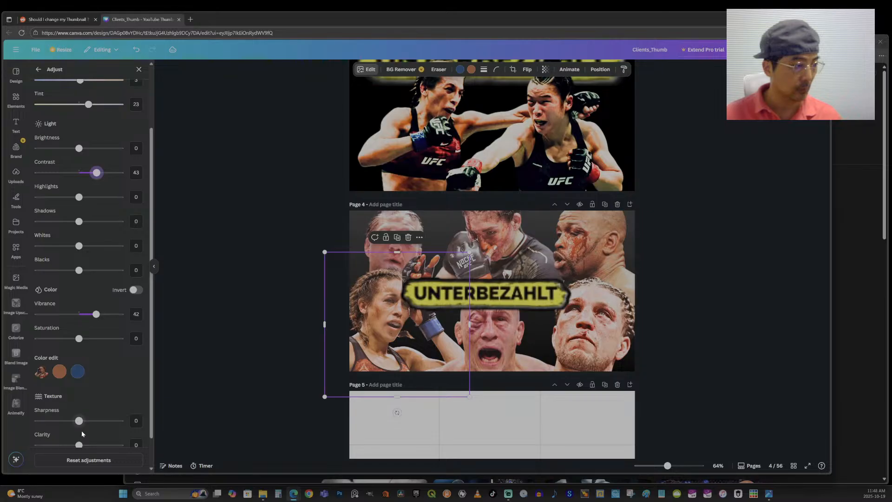
scroll(95, 427, down, 1)
click(87, 416)
drag(86, 418, 96, 417)
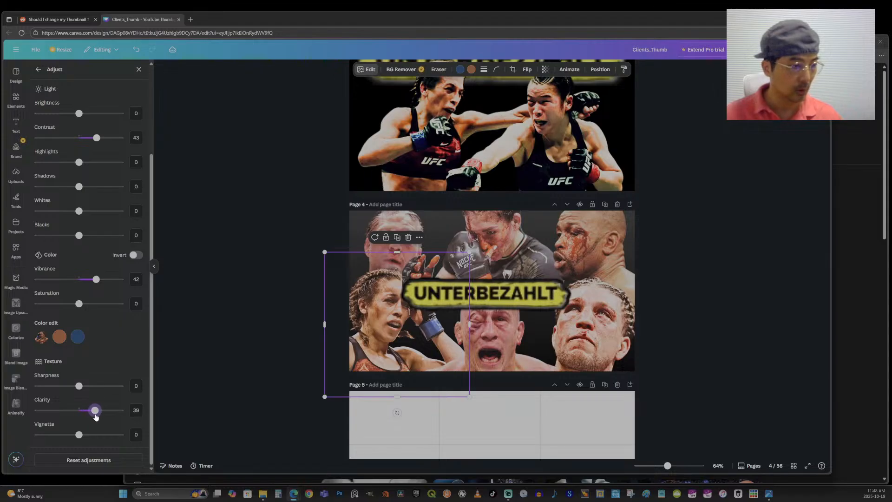
Adjust the upper-left fighter's image to clarity 55 and contrast 58.
click(388, 223)
drag(80, 410, 102, 410)
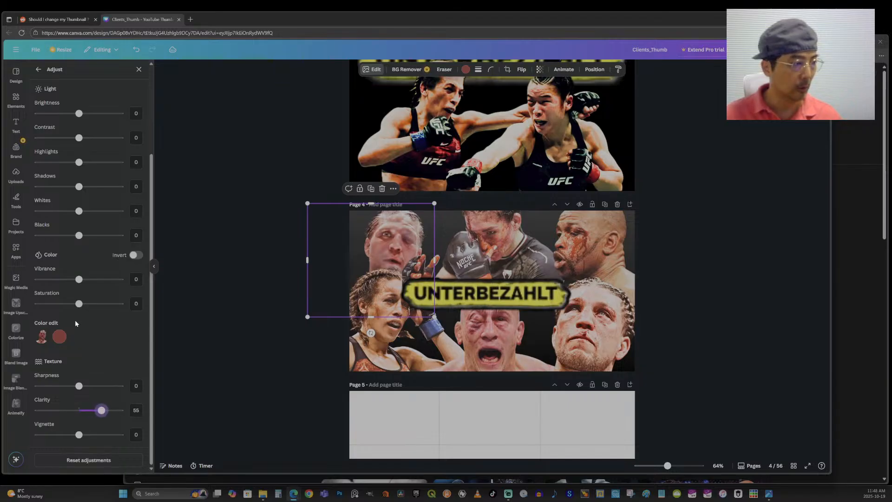
scroll(79, 273, up, 3)
drag(81, 253, 103, 260)
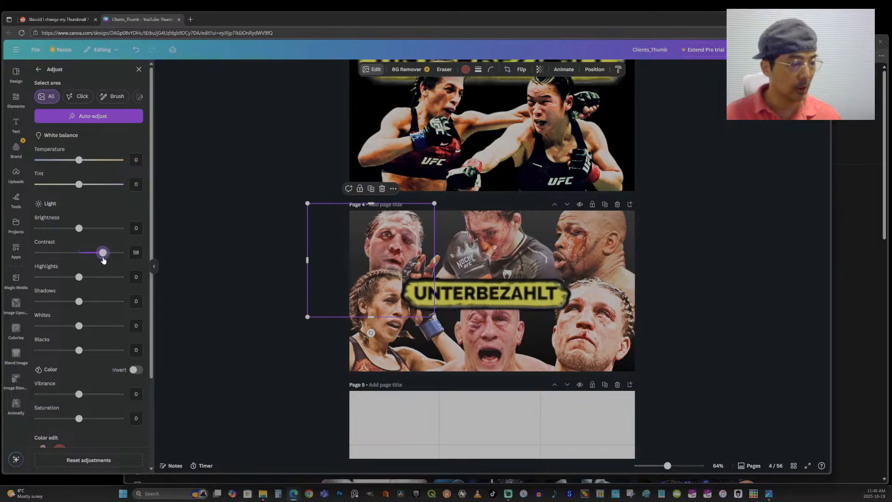
Enlarge the upper-left fighter slightly and trim the image's inner side edge to about 574 wide.
mouse_move(434, 316)
mouse_down()
mouse_move(467, 392)
mouse_move(555, 381)
mouse_move(439, 321)
mouse_move(449, 332)
mouse_move(441, 331)
mouse_up()
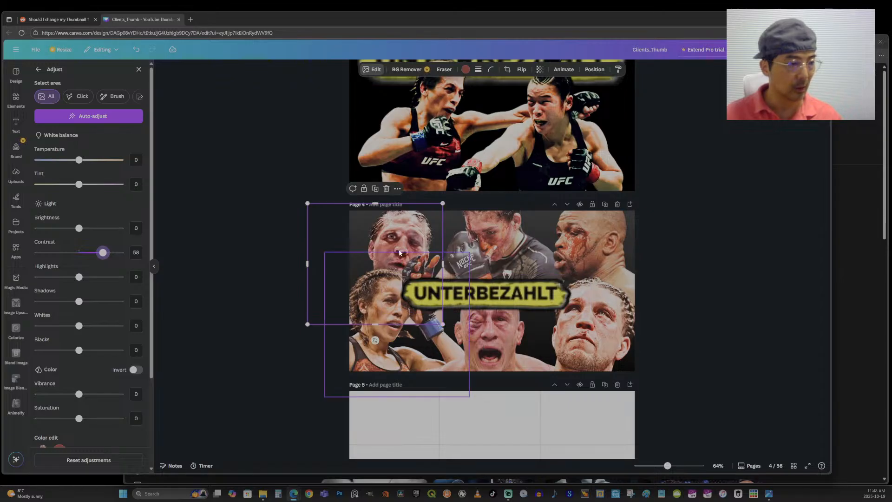
drag(400, 240, 401, 240)
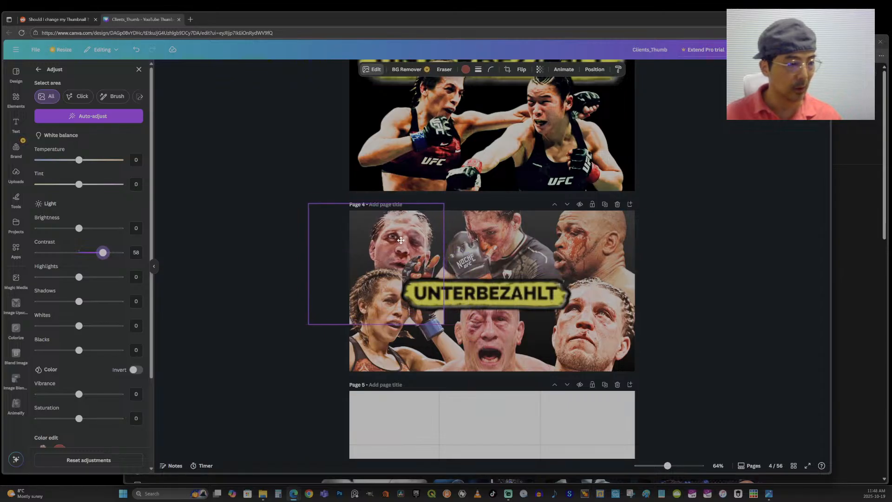
click(401, 242)
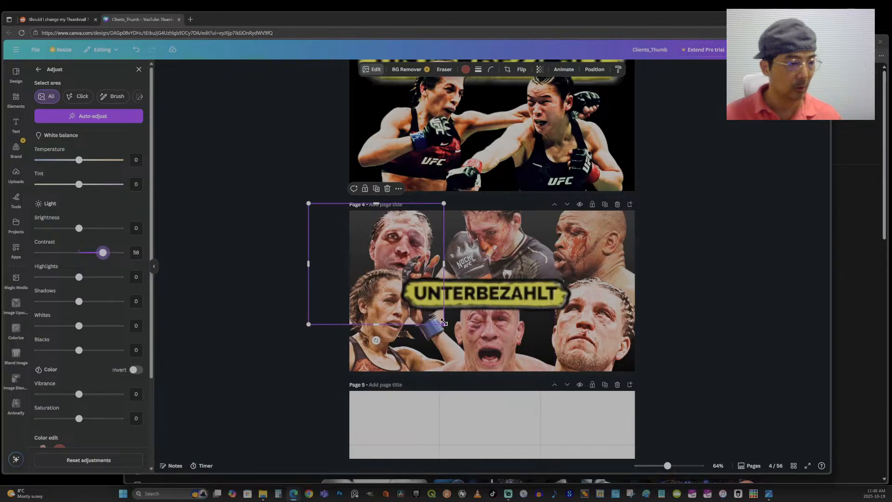
drag(446, 269, 437, 270)
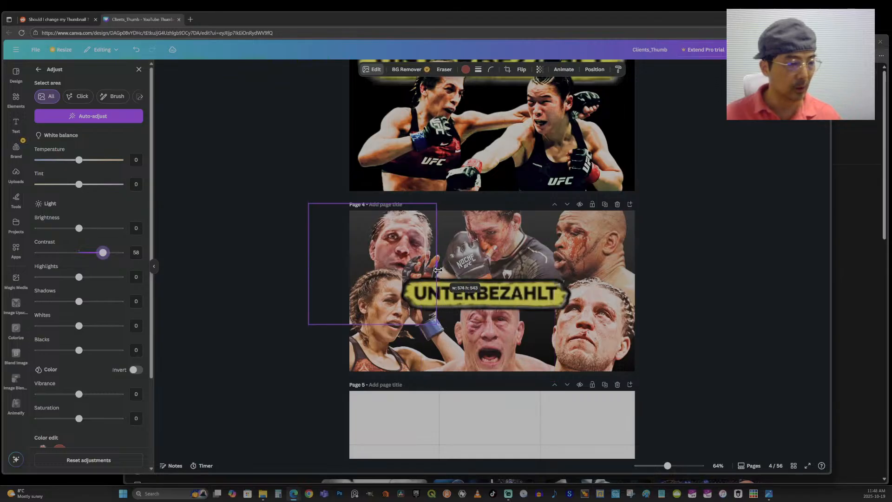
Nudge the lower-left fighter down, and resize the upper-centre fighter with its left and lower edges trimmed.
click(391, 337)
drag(391, 327, 389, 330)
click(444, 278)
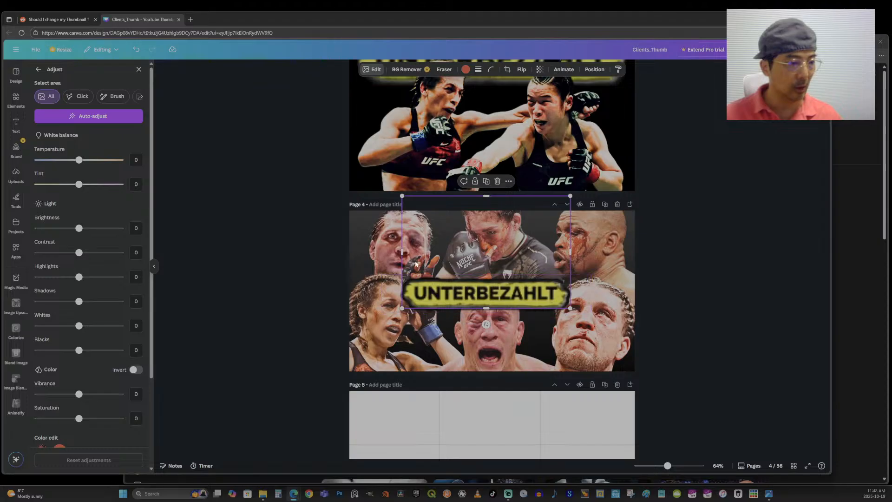
drag(403, 251, 439, 271)
drag(439, 308, 432, 314)
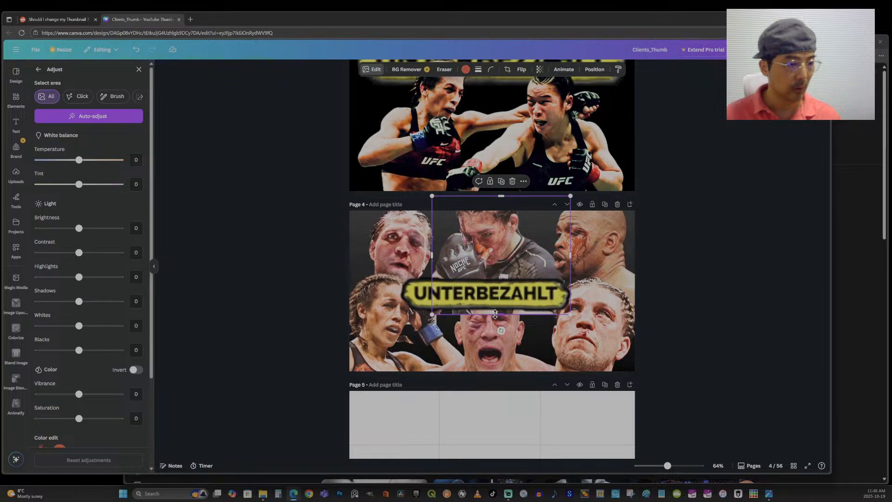
drag(497, 312, 499, 300)
Nudge the upper-left fighter up on page 4, and slightly enlarge and reposition the lower-left fighter.
click(397, 243)
drag(397, 243, 398, 242)
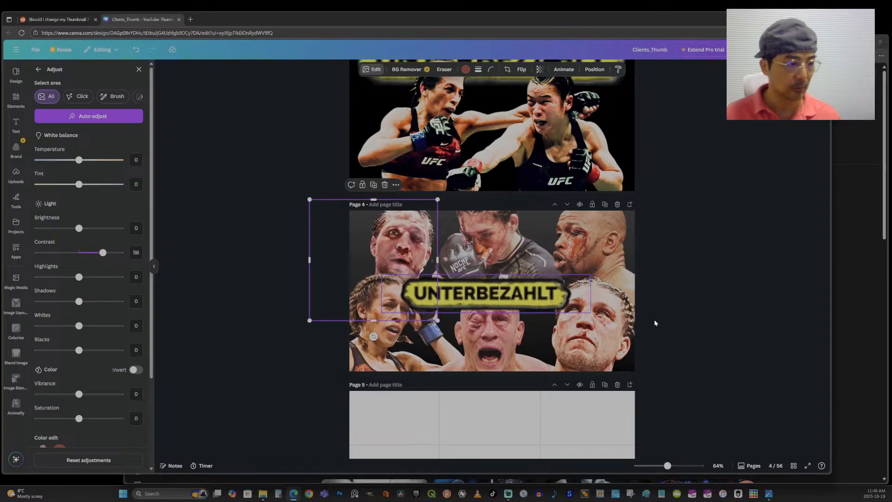
click(675, 272)
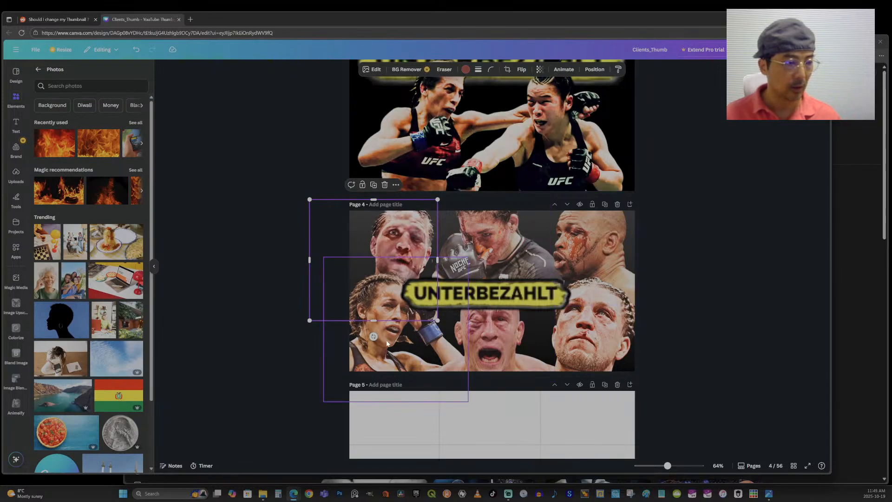
drag(386, 346, 388, 343)
drag(471, 402, 473, 407)
drag(380, 306, 378, 306)
Adjust the upper-right fighter's image to contrast 27 and clarity 33.
click(604, 245)
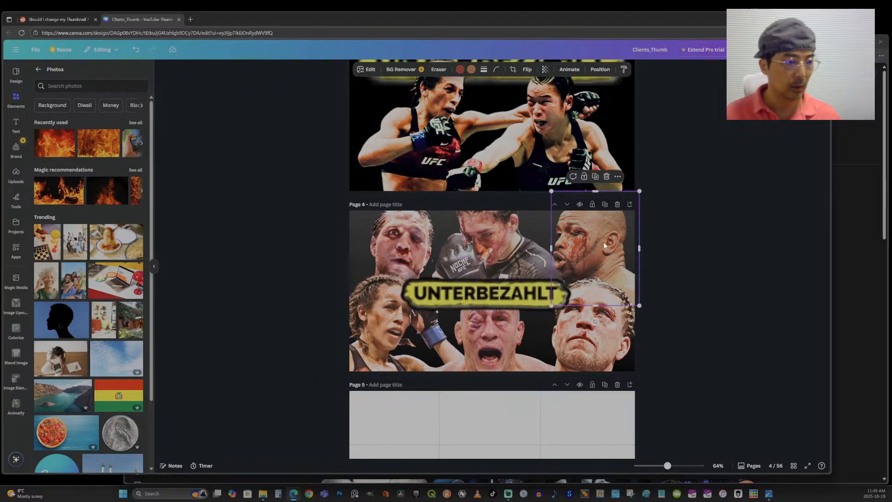
click(367, 70)
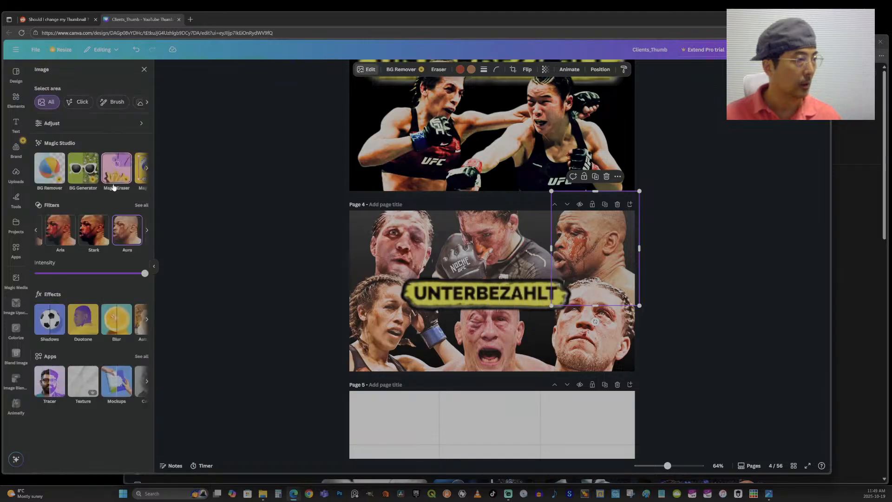
click(81, 134)
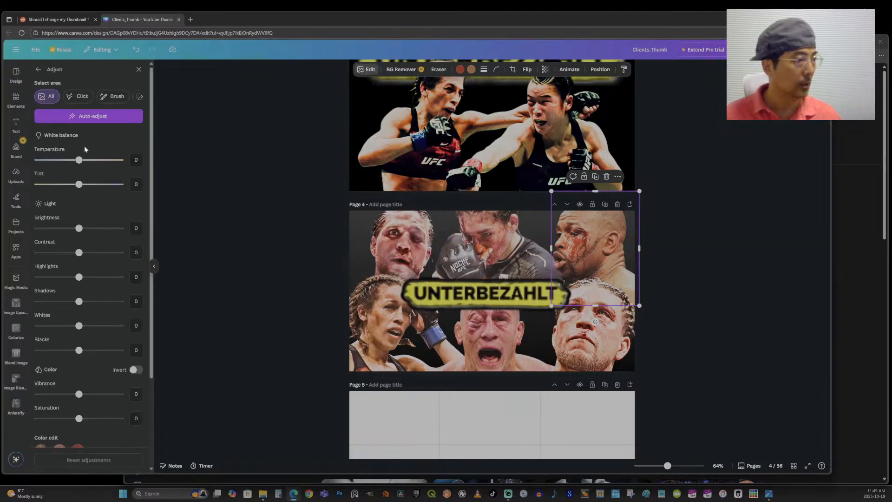
drag(79, 252, 90, 253)
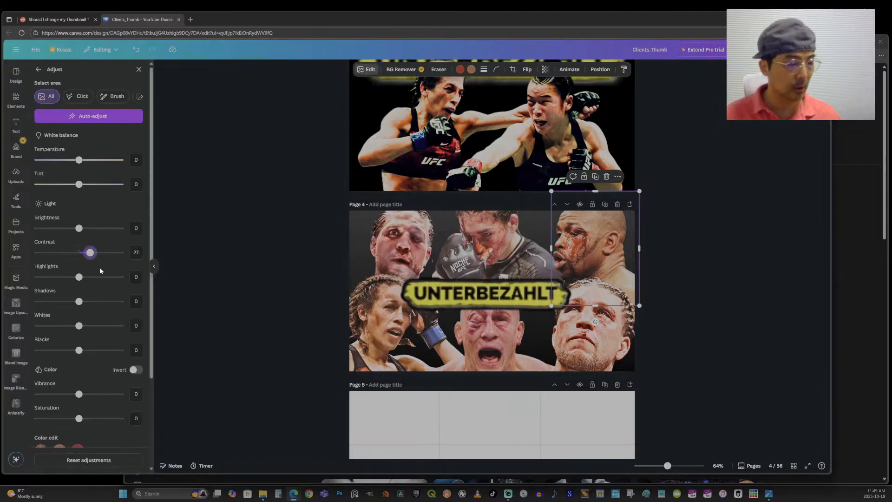
scroll(99, 339, down, 3)
drag(80, 410, 93, 410)
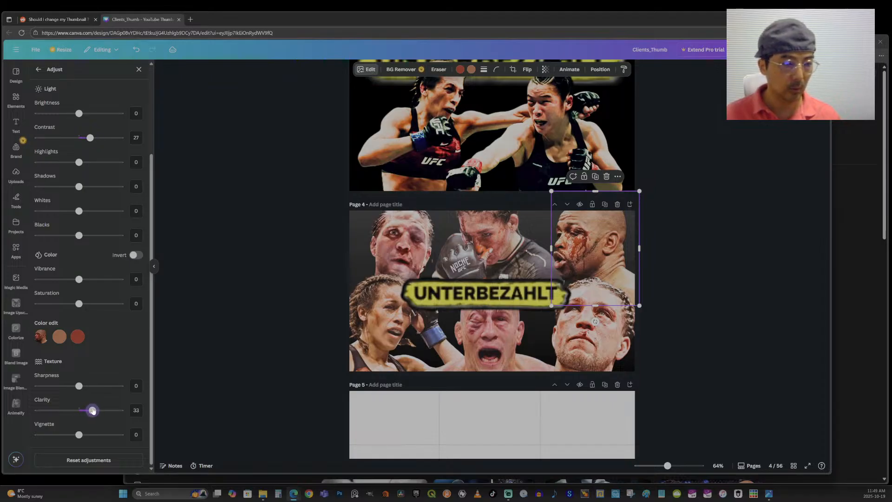
Adjust the upper-centre fighter's image to contrast 54, clarity 26 and vibrance 32.
click(491, 258)
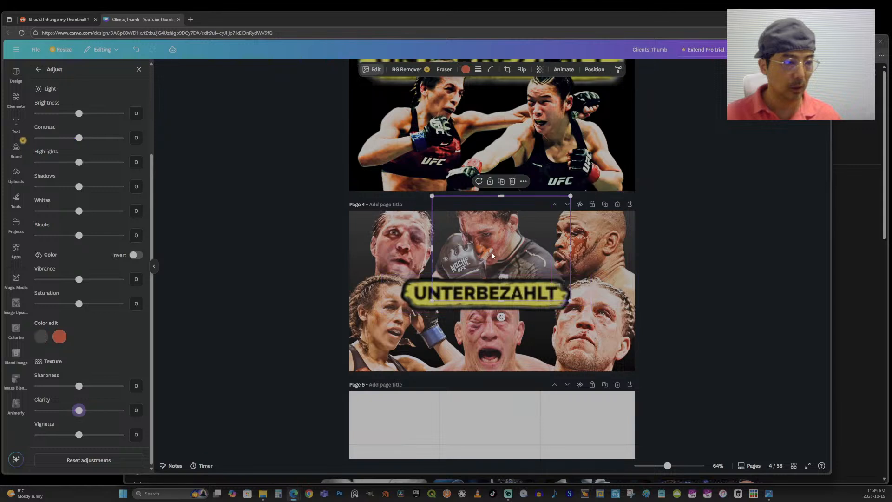
drag(84, 141, 105, 142)
drag(81, 414, 89, 414)
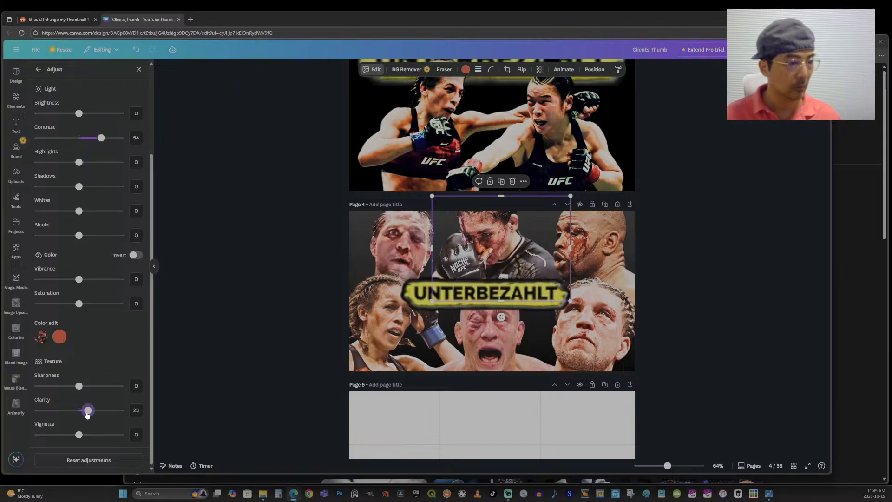
mouse_move(82, 280)
mouse_down()
mouse_move(119, 280)
mouse_move(94, 282)
mouse_up()
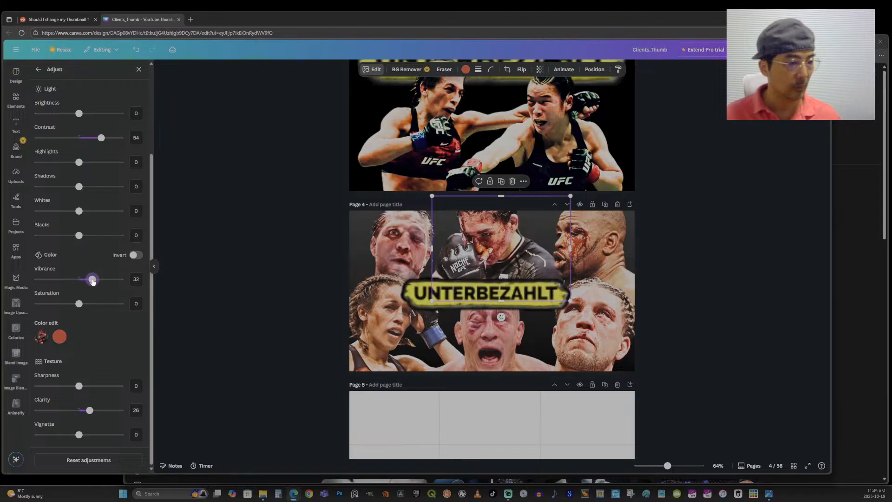
Set the vibrance of the upper-left fighter's image to 19 and the upper-right fighter's to 12.
click(362, 264)
mouse_move(81, 279)
mouse_down()
mouse_move(97, 279)
mouse_move(83, 280)
mouse_up()
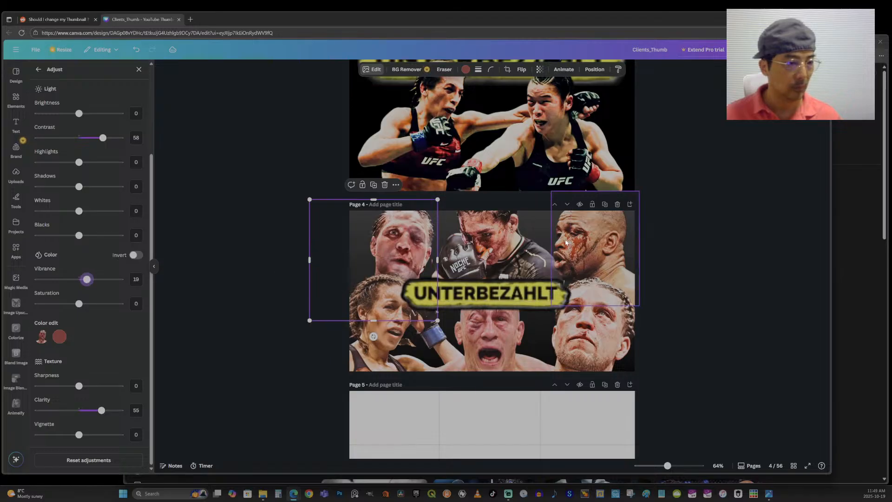
click(588, 252)
mouse_move(81, 282)
mouse_down()
mouse_move(107, 281)
mouse_move(70, 280)
mouse_move(84, 283)
mouse_up()
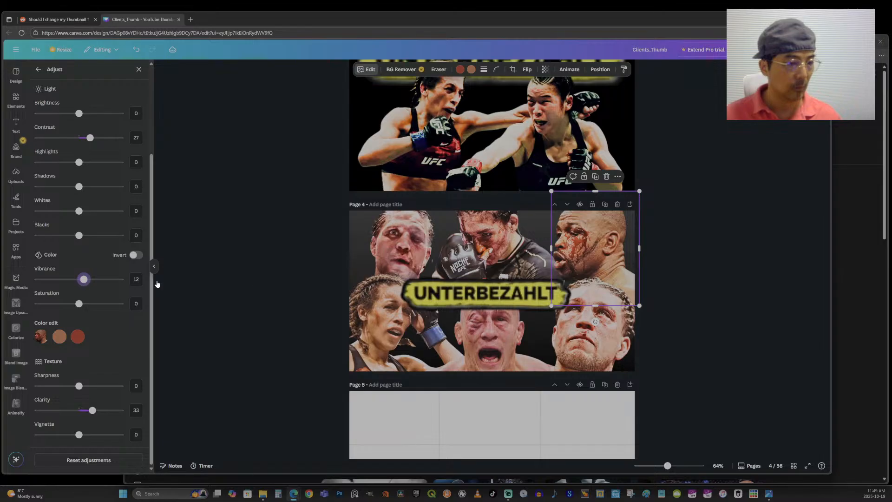
Shift the upper-right fighter slightly toward the centre of page 4, enlarge it a little and deselect it.
click(684, 276)
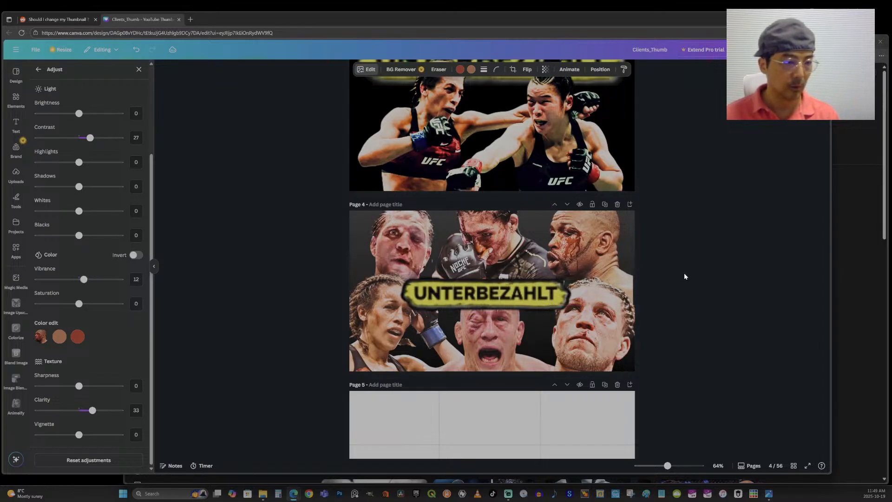
drag(633, 306, 636, 312)
click(685, 270)
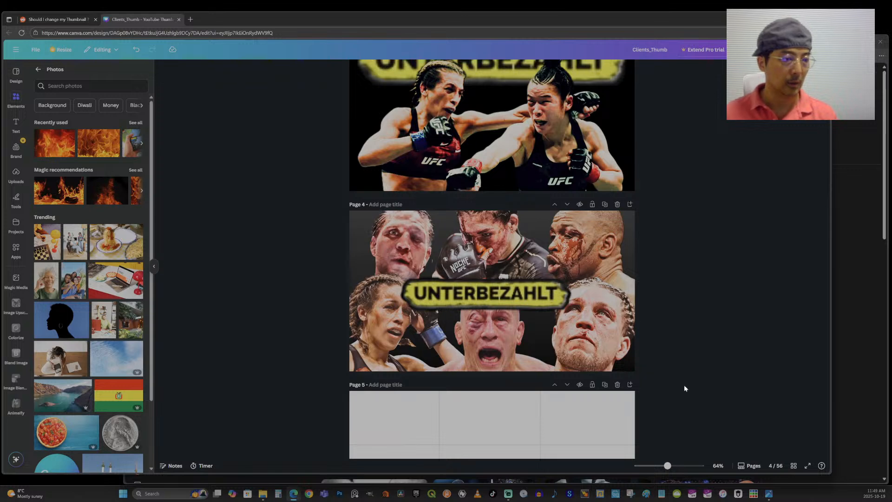
Duplicate the fighter collage on page 4 and move one copy up to the page 3 position.
drag(663, 466, 635, 466)
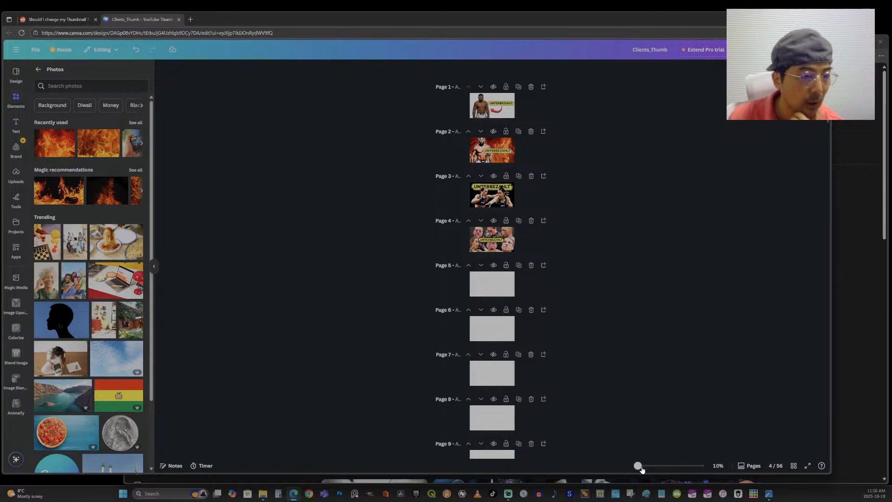
drag(638, 465, 664, 466)
scroll(701, 254, up, 3)
scroll(702, 254, up, 1)
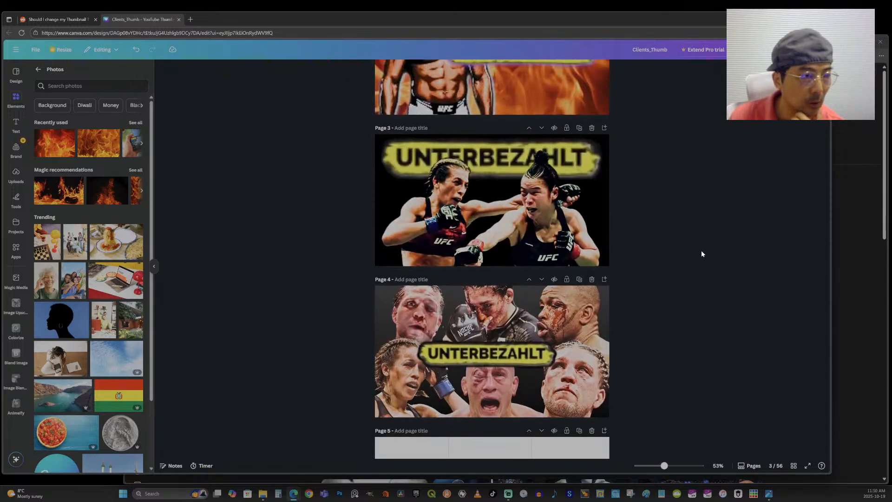
click(577, 281)
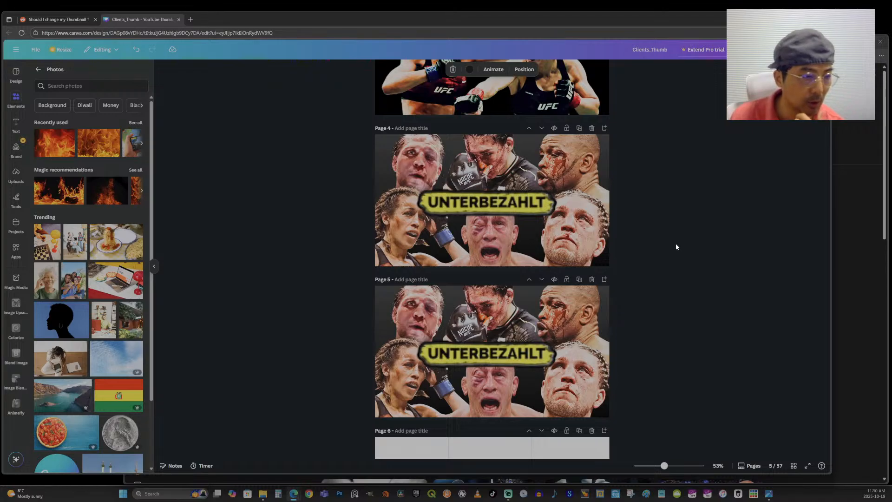
scroll(677, 246, up, 3)
click(529, 233)
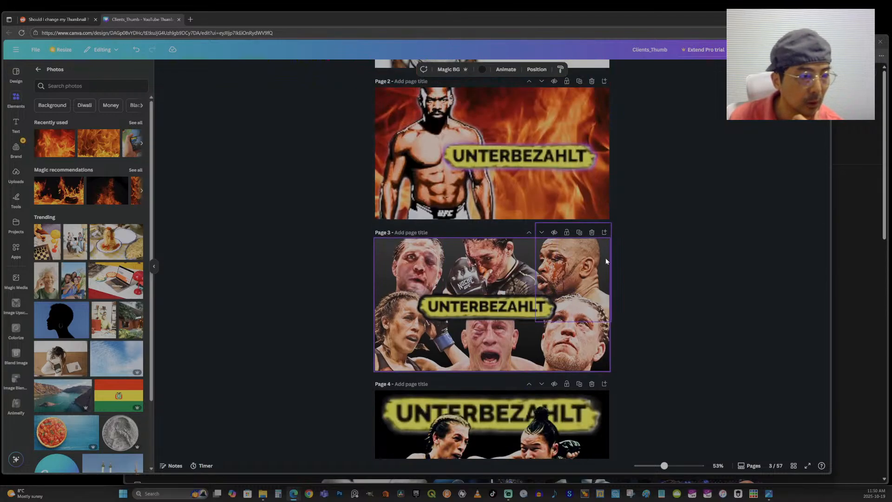
Delete every fighter from the page 3 collage except the screaming lower-centre one.
click(417, 265)
key(Delete)
click(493, 264)
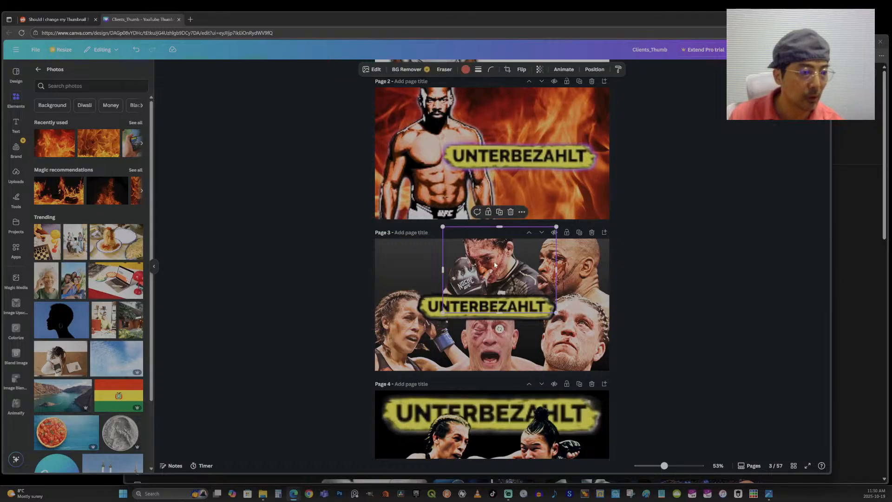
key(Delete)
click(574, 269)
key(Delete)
click(576, 334)
key(Delete)
click(405, 344)
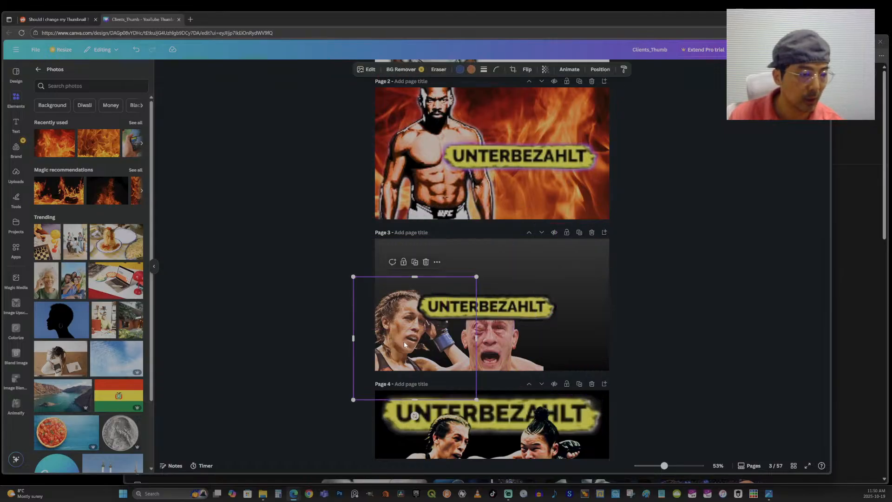
key(Delete)
Enlarge the remaining fighter until his face and shoulders fill page 3, and centre him.
click(490, 353)
drag(433, 296, 372, 251)
drag(544, 251, 628, 217)
drag(374, 198, 366, 195)
drag(529, 272, 528, 281)
Enlarge the UNTERBEZAHLT title on page 3 and centre it across the fighter's face between eyes and mouth.
click(550, 307)
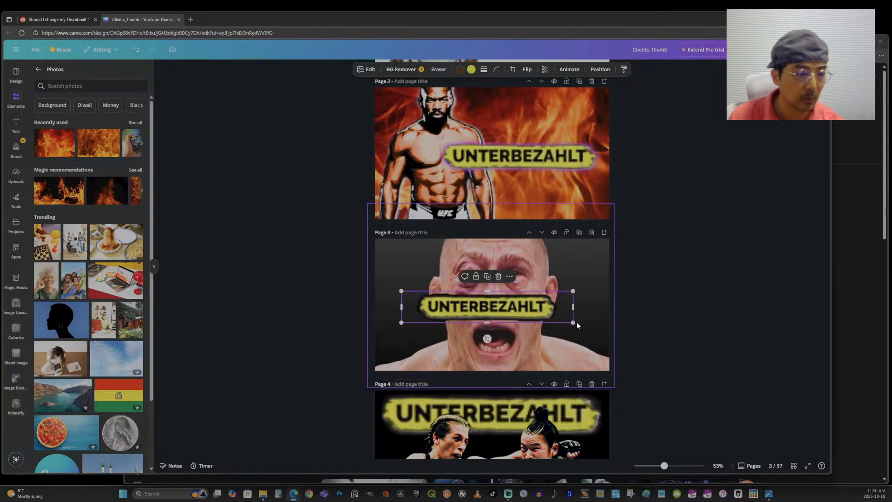
drag(574, 323, 537, 307)
drag(603, 330, 615, 355)
drag(539, 308, 534, 308)
Select the gradient layer behind the fighter on page 3, rotate it upside down and deselect it.
click(596, 270)
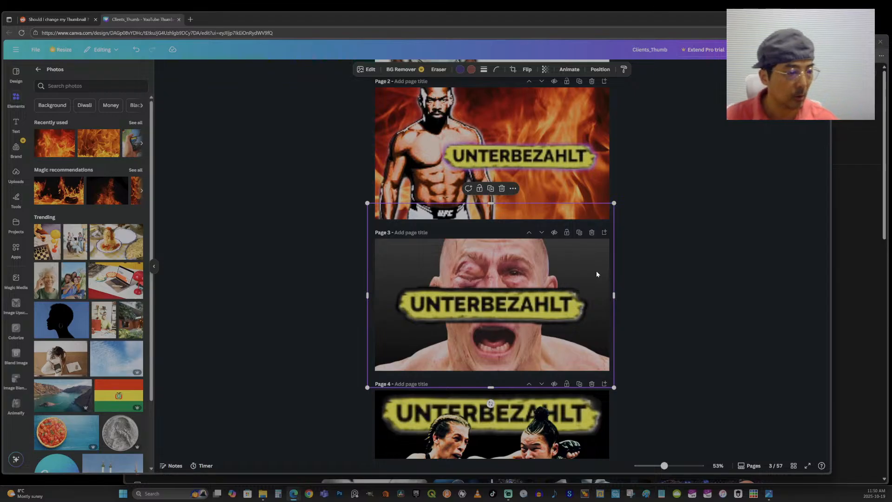
key(alt+1)
click(137, 177)
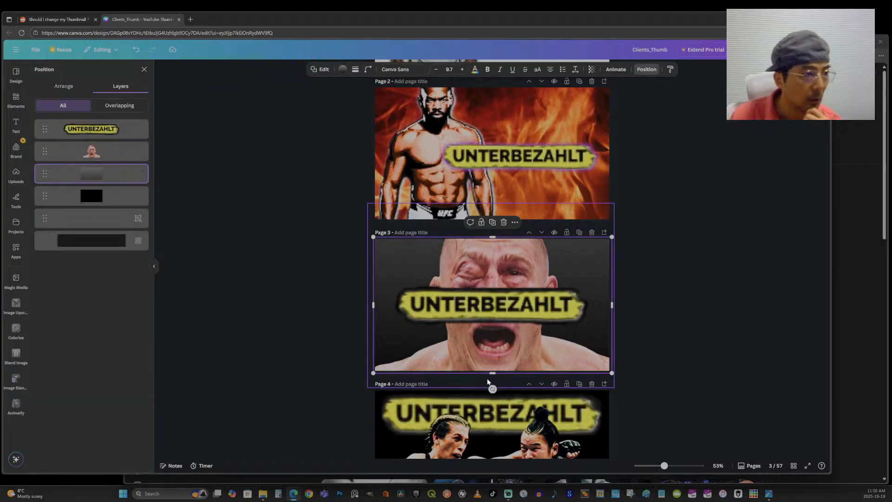
drag(494, 389, 492, 238)
click(710, 263)
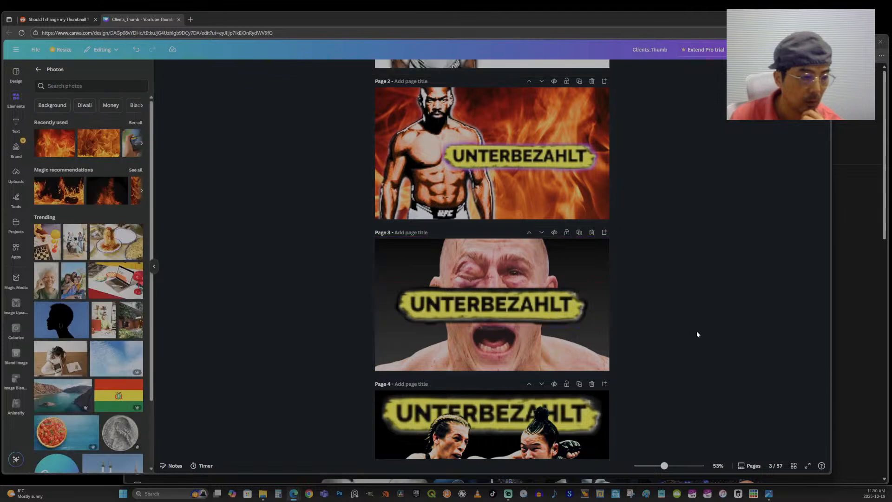
Enlarge the UNTERBEZAHLT title on page 3 until its yellow banner nearly spans the page width, and re-centre it over the face.
drag(667, 469, 631, 466)
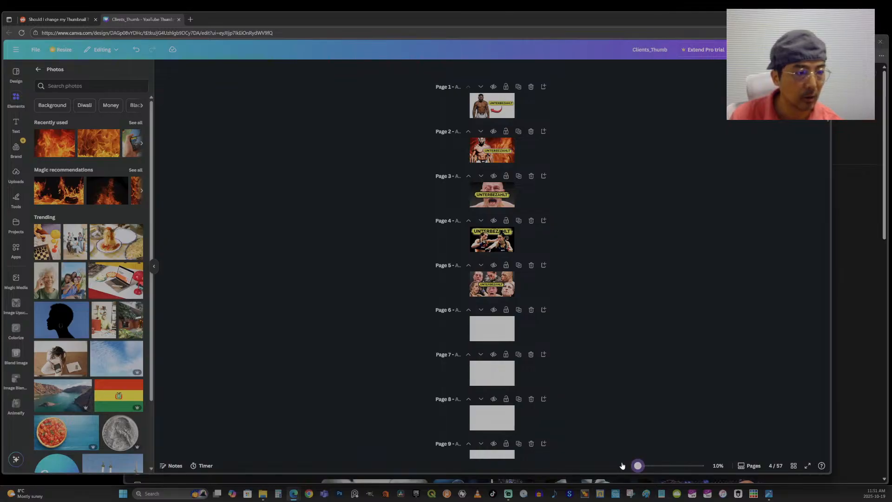
drag(638, 466, 656, 466)
scroll(683, 288, up, 3)
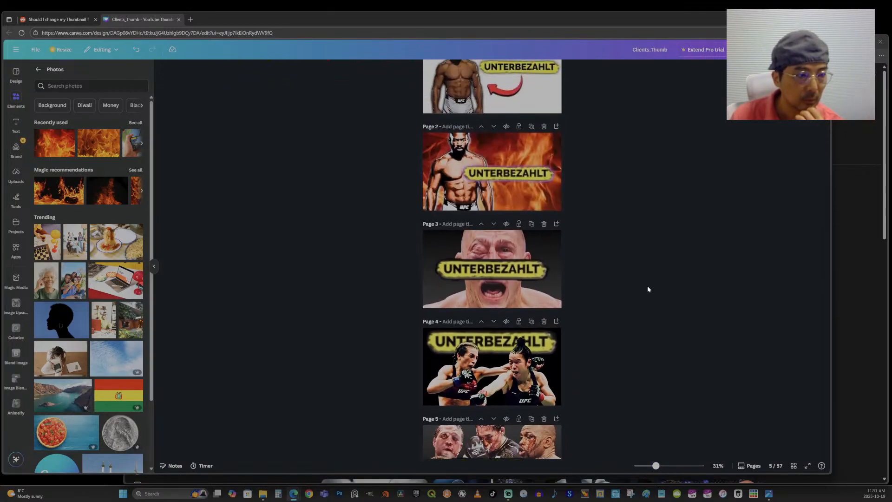
click(492, 269)
drag(656, 466, 665, 466)
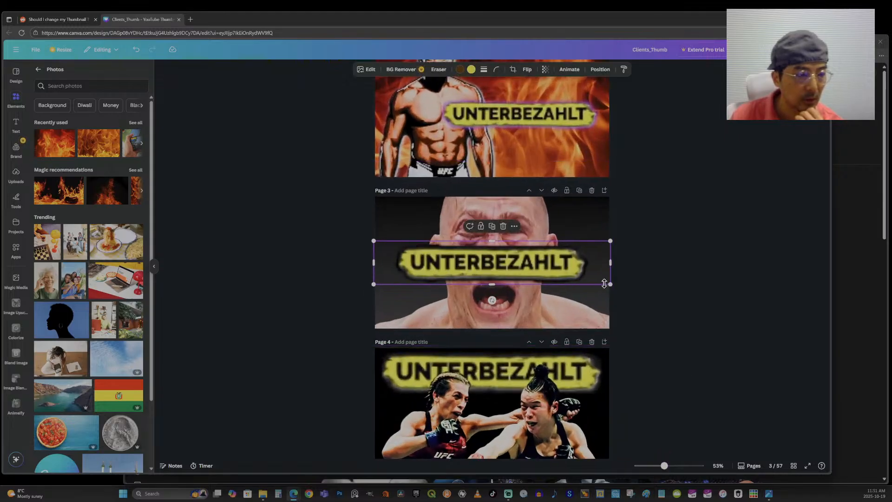
drag(609, 286, 642, 312)
drag(536, 258, 517, 252)
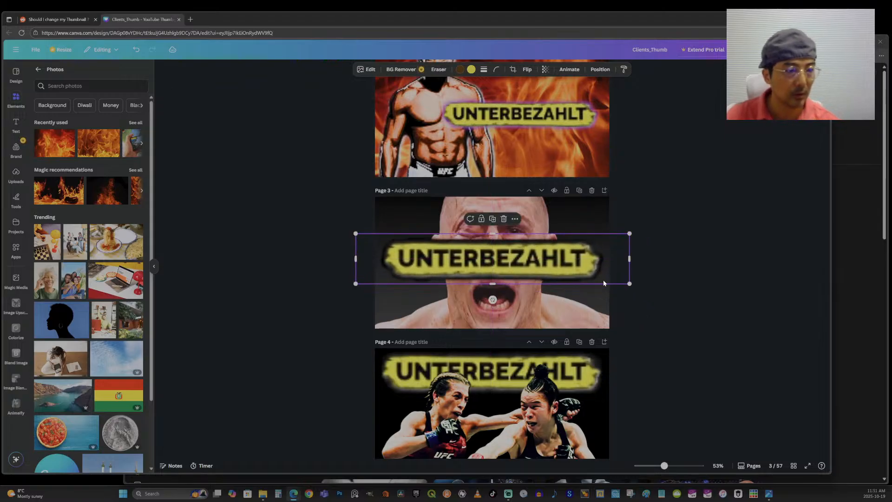
drag(630, 284, 635, 285)
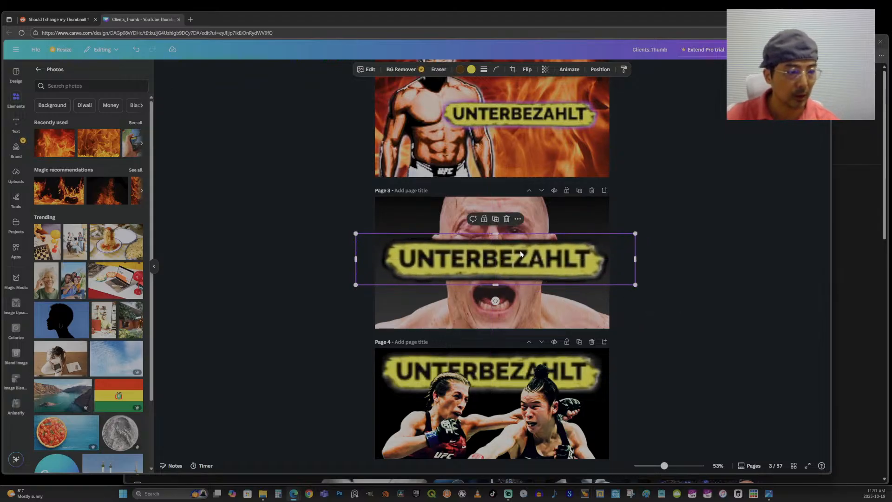
Place the page 3 title layer beneath the fighter, enlarge the title slightly and shift it down to the height of his mouth.
key(alt+1)
drag(91, 135, 94, 163)
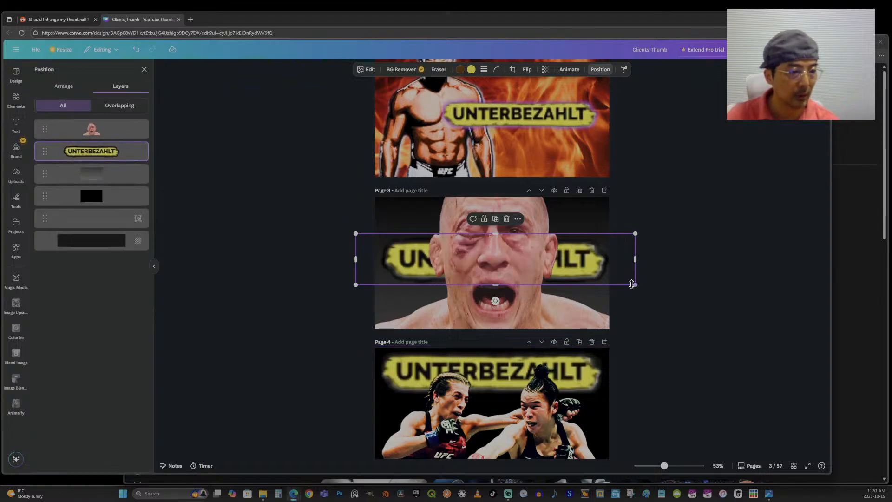
drag(635, 285, 646, 294)
drag(574, 269, 573, 292)
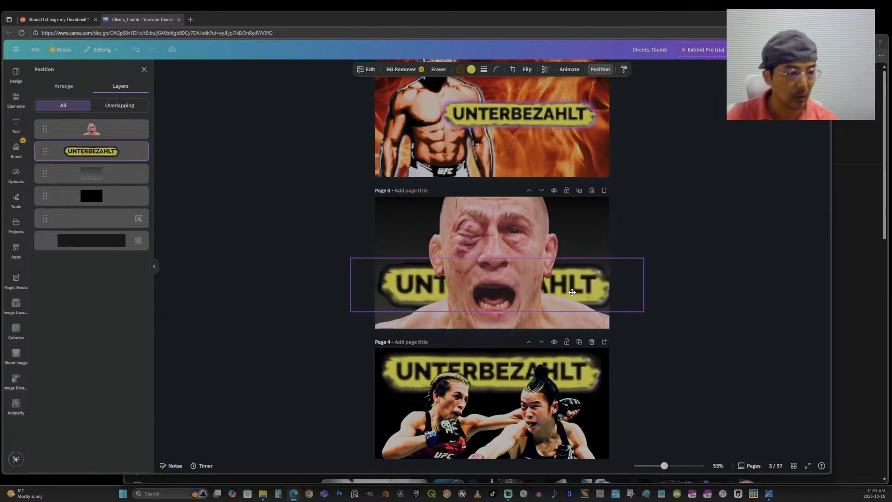
click(572, 292)
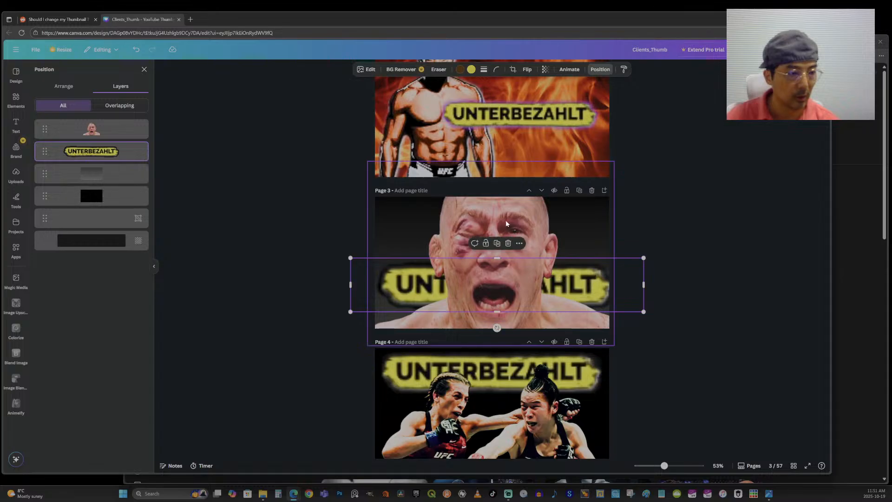
Shrink the page 3 fighter slightly, re-centre him on the page and trim the upper and lower edges of his image.
drag(614, 159, 596, 192)
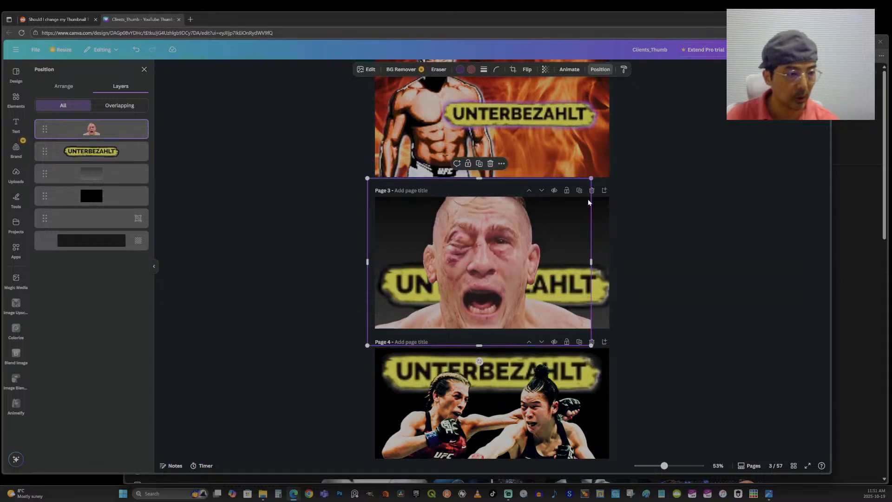
drag(485, 294, 493, 294)
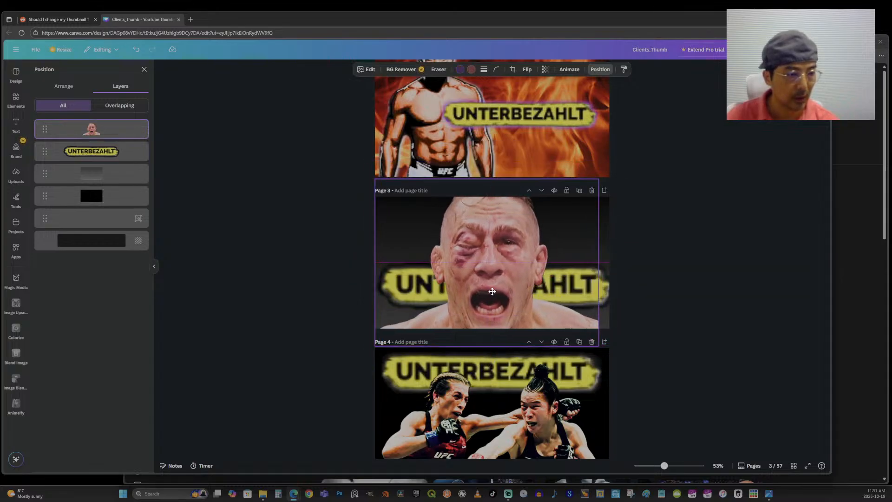
drag(600, 354, 611, 361)
drag(503, 292, 502, 289)
drag(492, 351, 491, 341)
drag(492, 178, 492, 186)
Duplicate the title on page 3, tilt the copy diagonally upward to the right across the face and crop its left end.
click(106, 150)
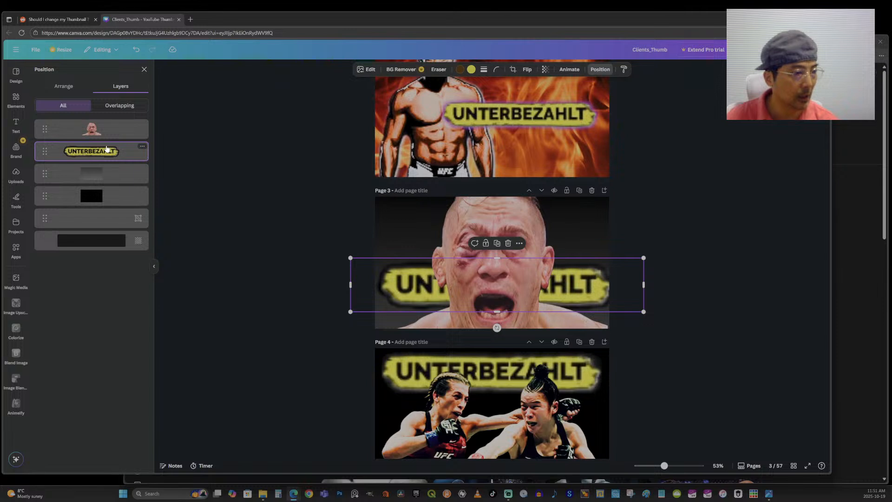
click(497, 243)
drag(546, 289, 538, 252)
drag(492, 293, 517, 269)
drag(393, 338, 444, 306)
click(410, 298)
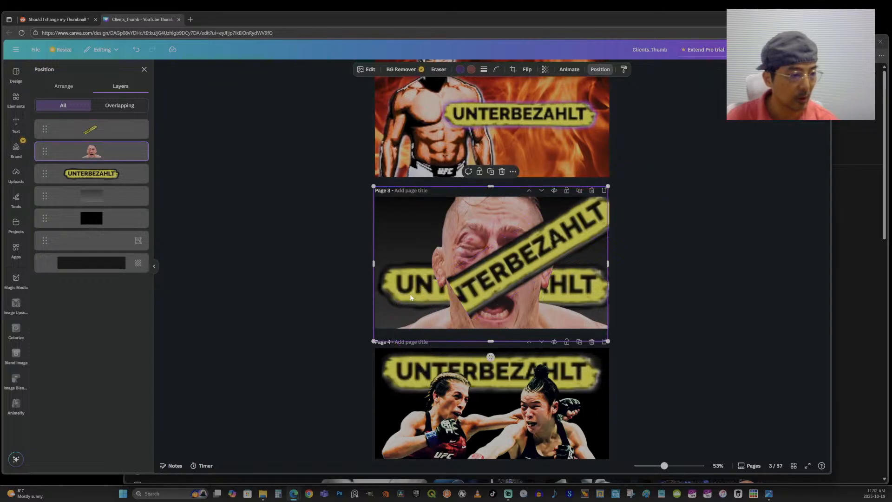
Tilt the original title behind the fighter diagonally downward to the right and crop its right end so it stops behind his head.
click(116, 174)
drag(497, 329, 477, 324)
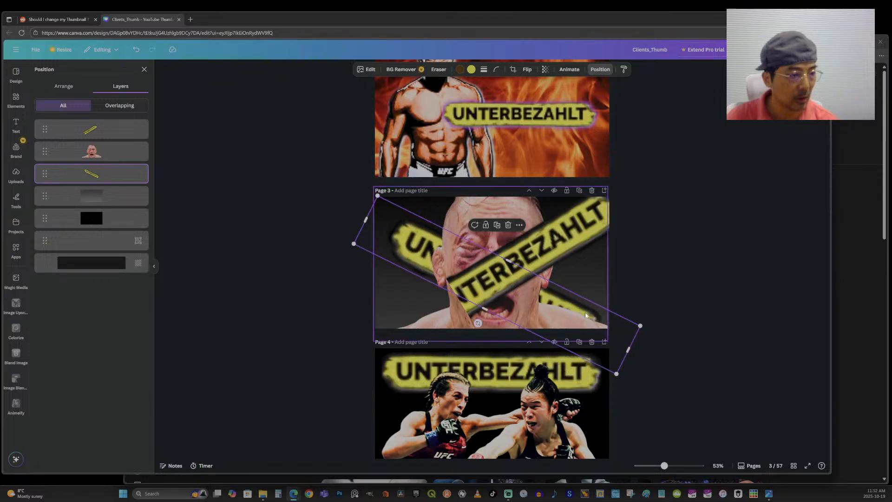
drag(622, 340, 494, 281)
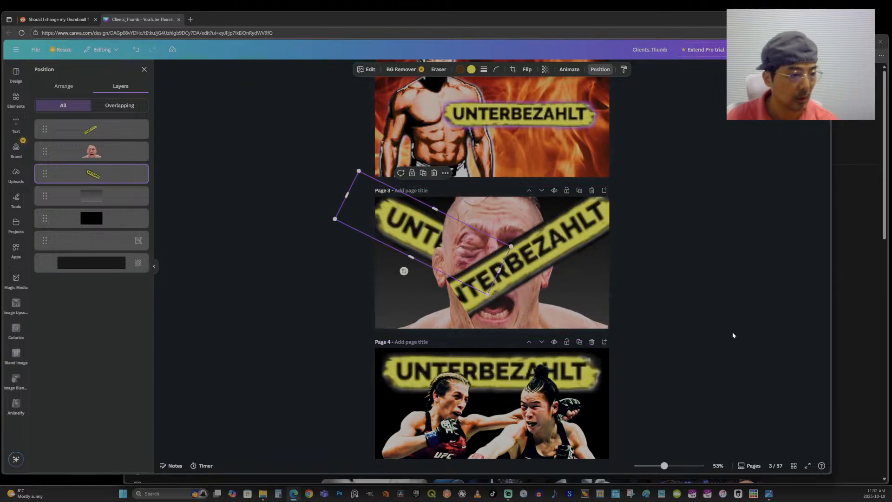
Place the duplicated title layer beneath the fighter, tilt it more steeply and reposition it to the right of his head.
drag(102, 134, 98, 154)
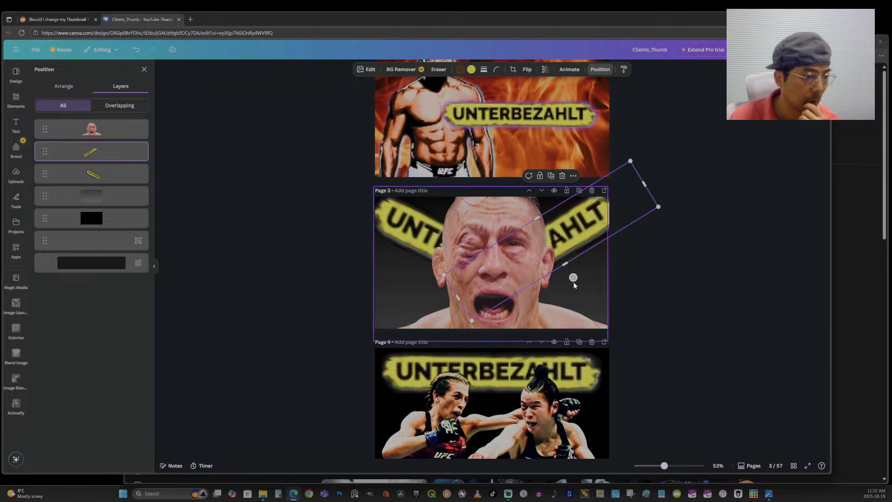
drag(575, 278, 584, 269)
drag(567, 240, 583, 252)
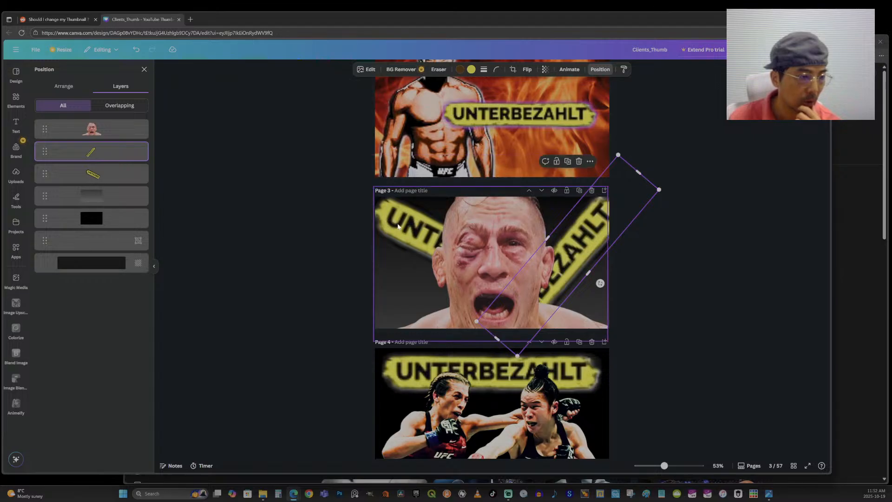
Tilt the title left of the fighter's head more steeply so both banners form a V behind him.
click(116, 175)
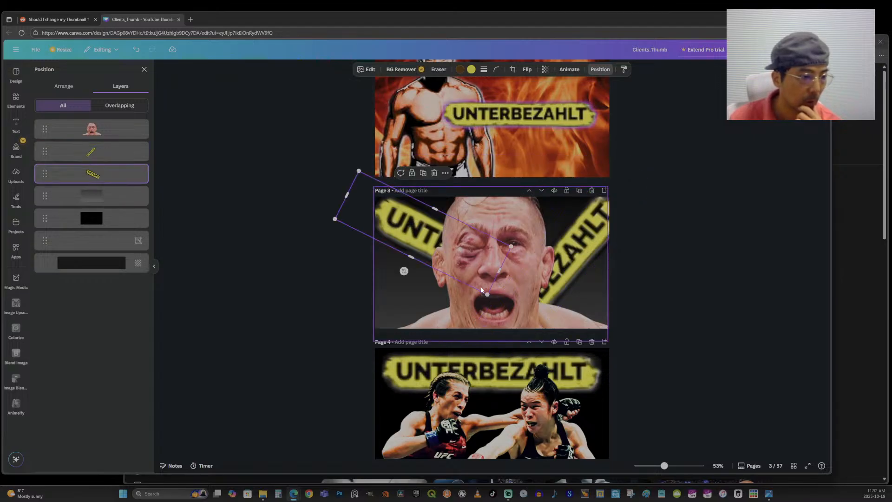
mouse_move(404, 270)
mouse_down()
mouse_move(391, 259)
mouse_move(419, 245)
mouse_move(411, 240)
mouse_move(415, 274)
mouse_up()
click(599, 264)
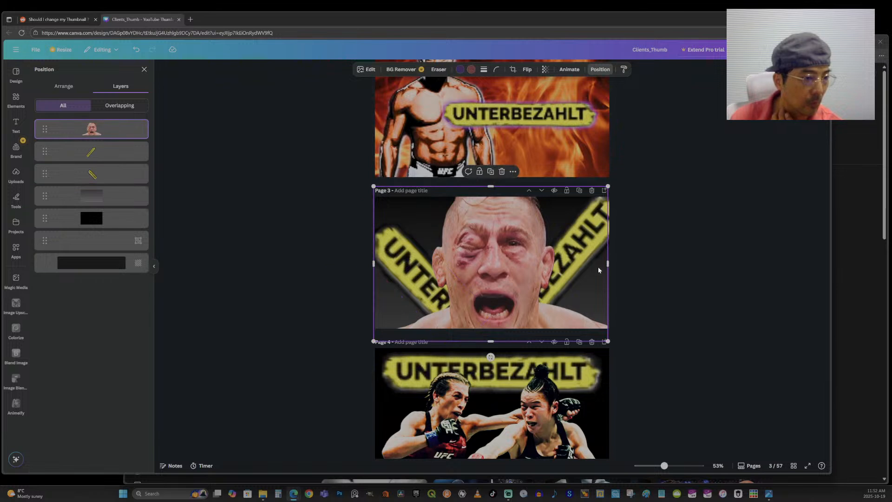
Crop the lower end of the title right of the fighter's head, nudge it into place behind his shoulder and deselect it.
click(103, 152)
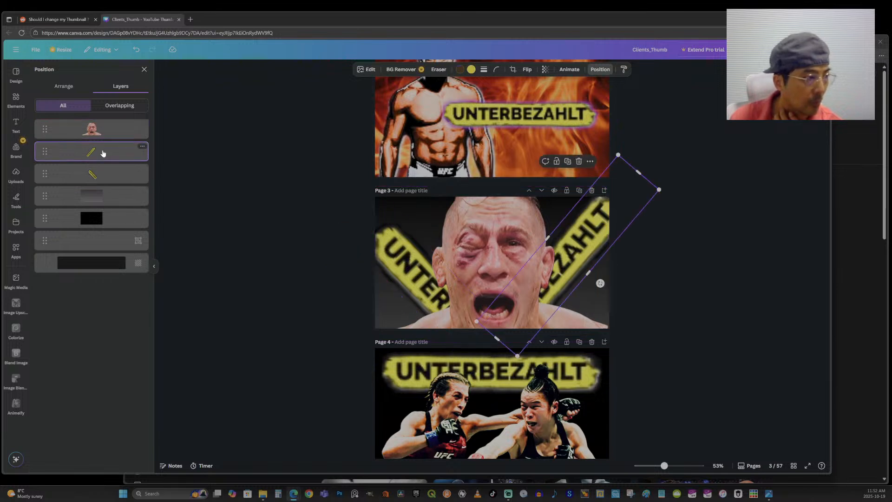
drag(517, 355, 538, 304)
mouse_move(634, 217)
mouse_down()
mouse_move(627, 222)
mouse_move(636, 209)
mouse_up()
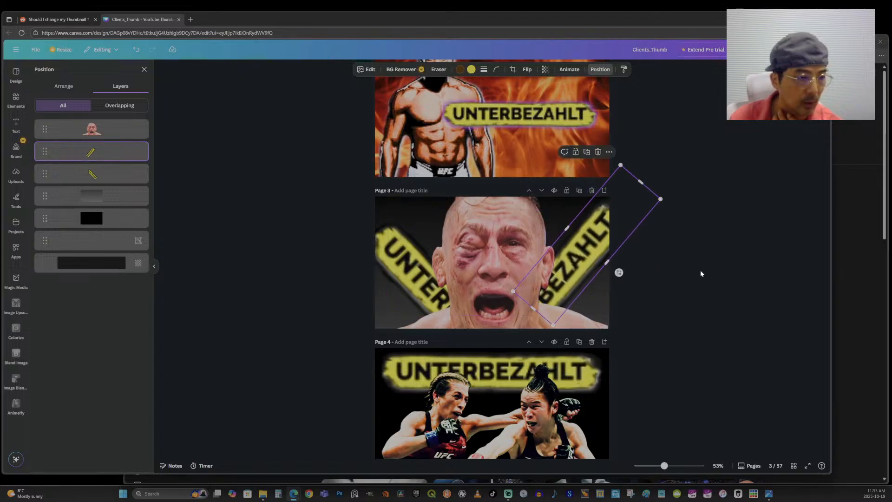
click(700, 270)
click(687, 391)
Compare the five thumbnail variants on pages 1 to 5 side by side at several small preview sizes.
drag(665, 465, 637, 466)
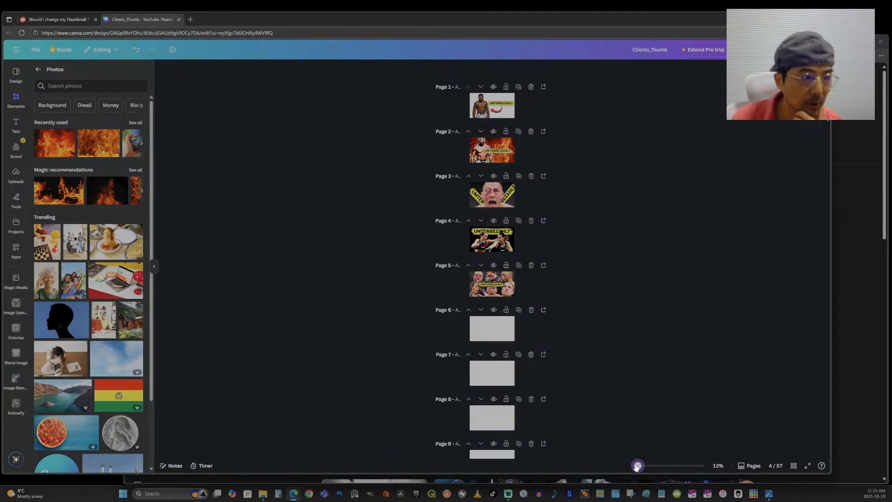
drag(637, 467, 653, 466)
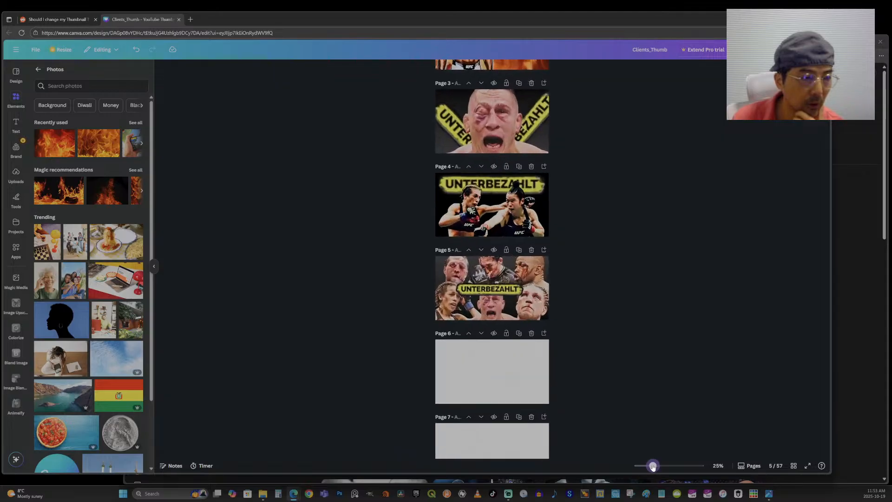
scroll(674, 403, up, 2)
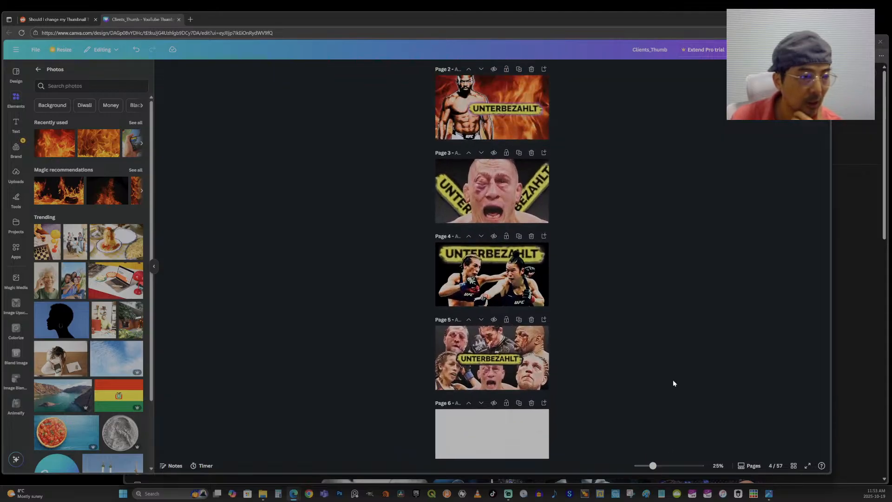
mouse_move(653, 466)
mouse_down()
mouse_move(633, 471)
mouse_move(659, 467)
mouse_move(651, 467)
mouse_up()
scroll(689, 392, up, 2)
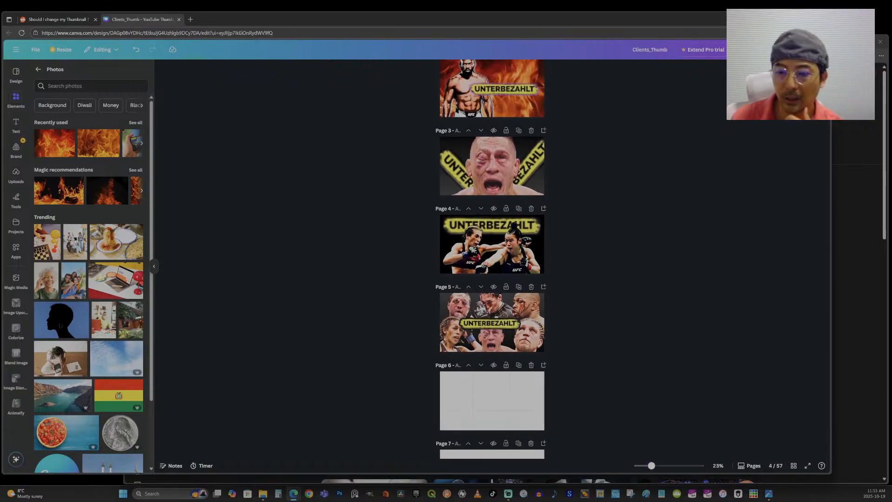
drag(652, 466, 641, 466)
scroll(691, 410, up, 3)
scroll(643, 373, down, 1)
scroll(643, 374, up, 1)
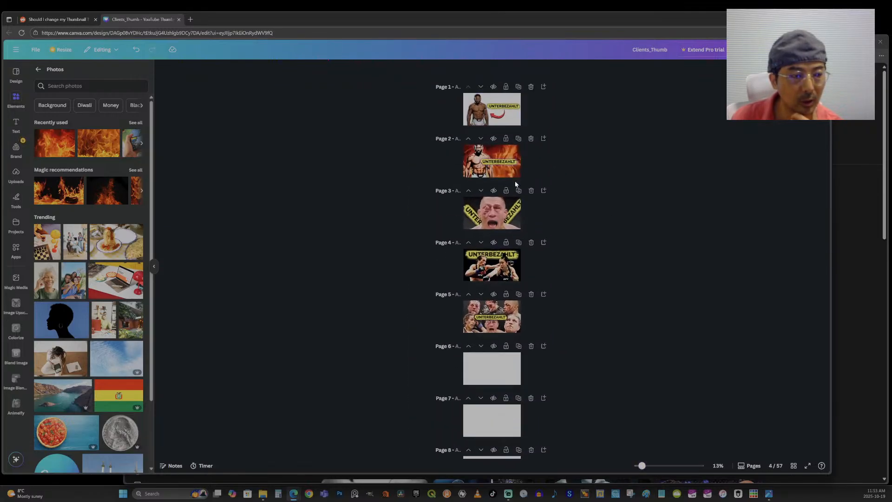
click(650, 466)
scroll(662, 409, up, 2)
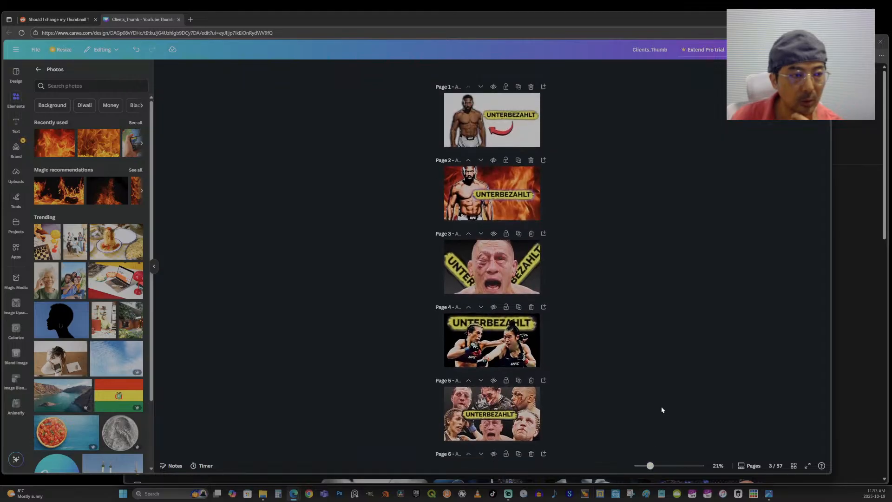